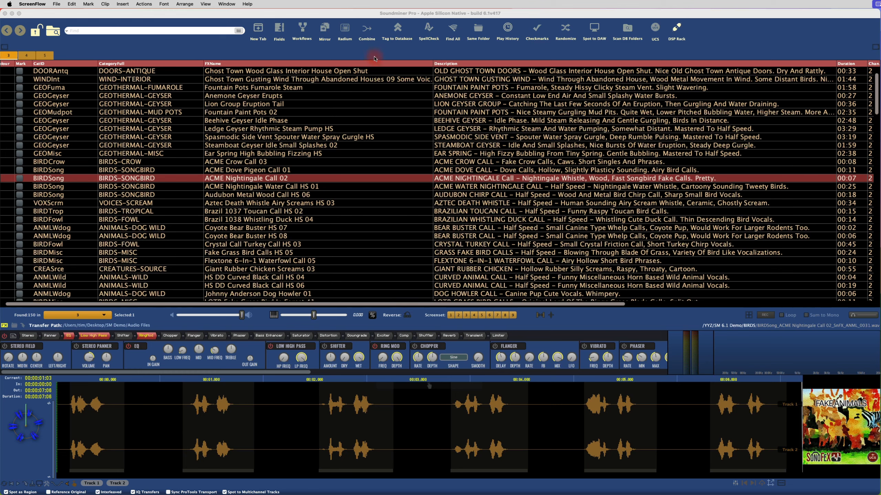
# Step: Open the application preferences and view the General settings
pyautogui.click(281, 15)
pyautogui.press('super+comma')
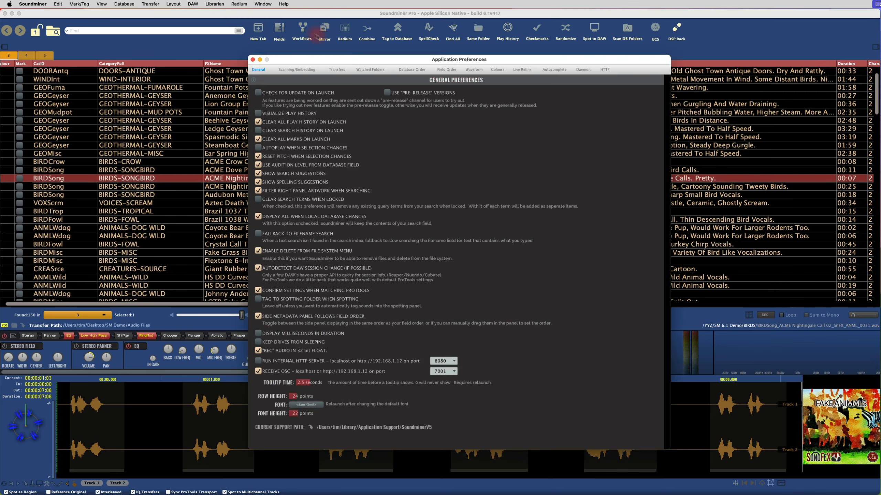
pyautogui.click(304, 69)
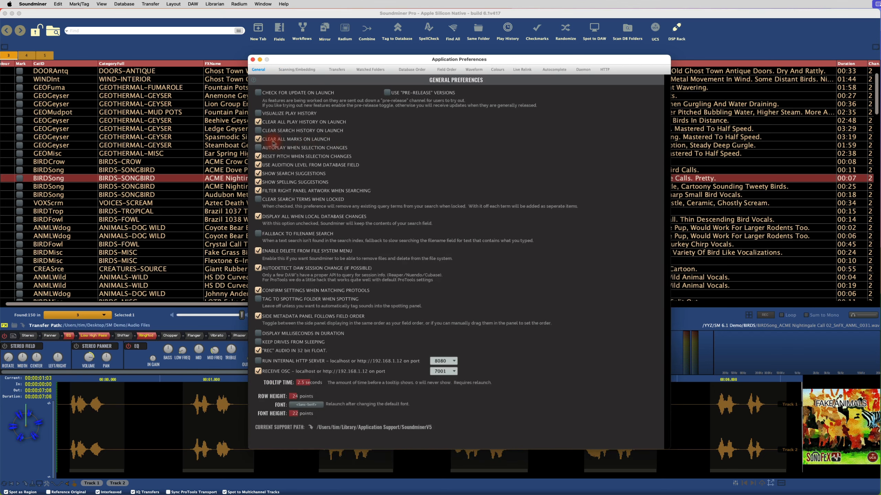
# Step: Mark the Spasmodic Side Vent, ACME Nightingale Water Call and Brazil 1038 through Flextone records, and toggle Clear All Marks on Launch off and on
pyautogui.click(191, 138)
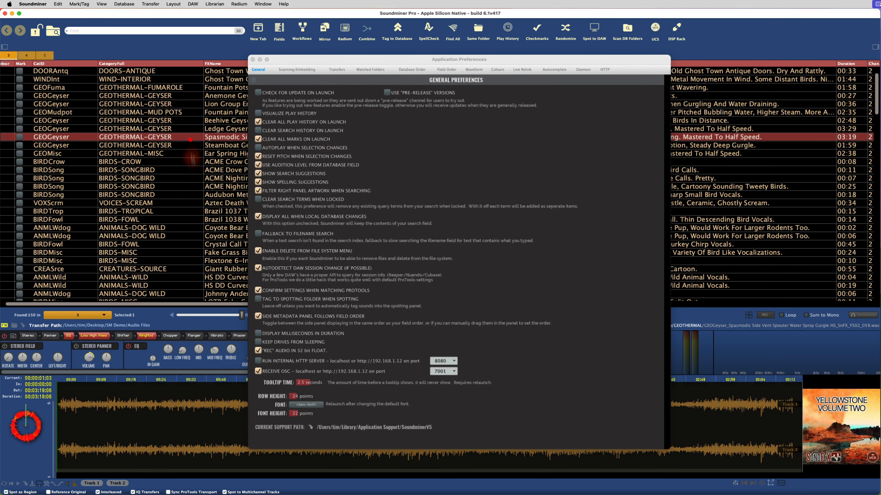
pyautogui.click(188, 188)
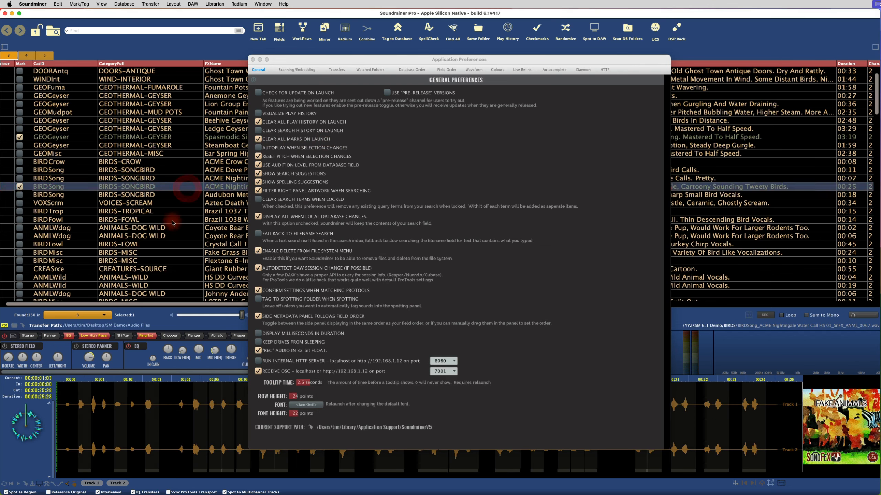
pyautogui.moveTo(174, 224); pyautogui.dragTo(177, 260)
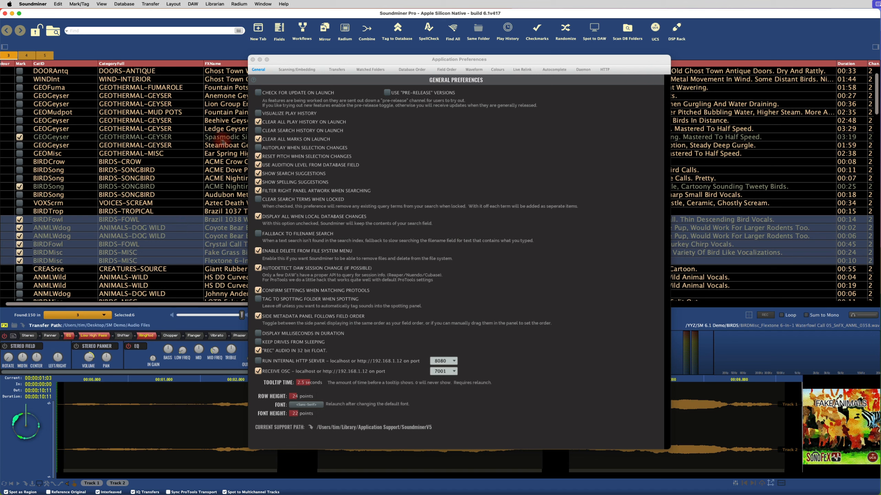
pyautogui.click(267, 136)
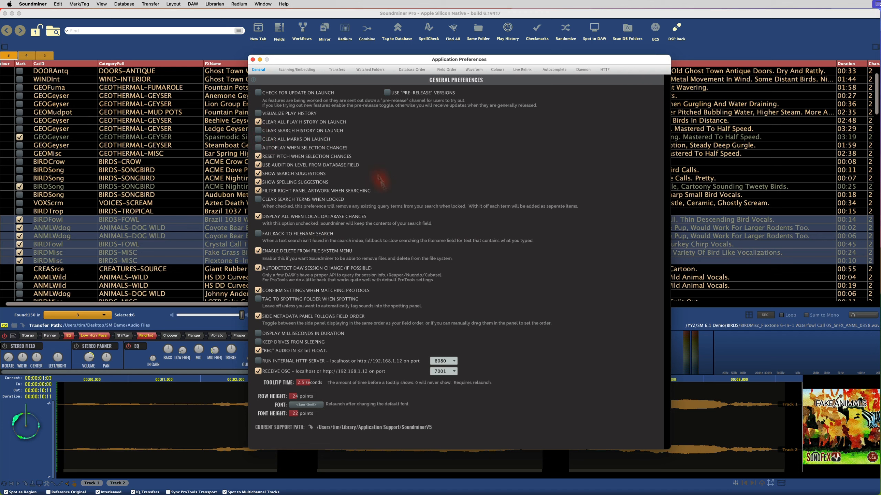
pyautogui.click(292, 140)
# Step: Remove the marks from all marked records and close the application preferences
pyautogui.click(80, 137)
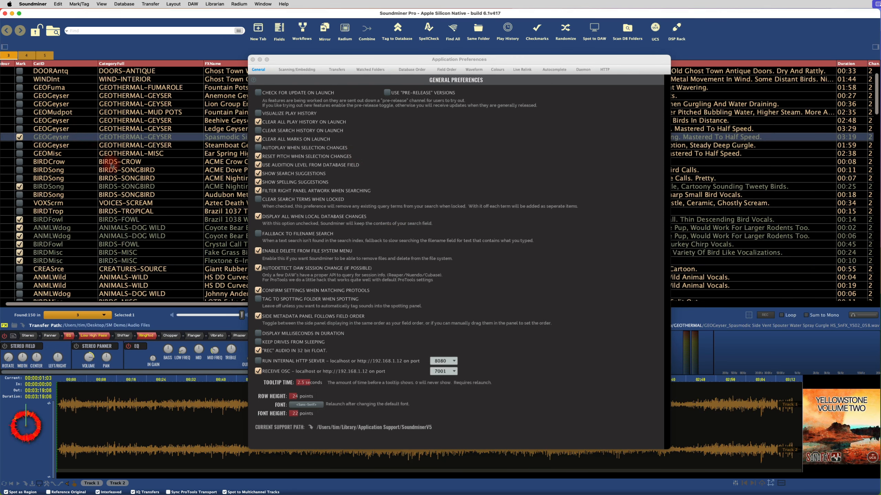
pyautogui.press('super+m')
pyautogui.click(118, 188)
pyautogui.press('super+m')
pyautogui.click(115, 219)
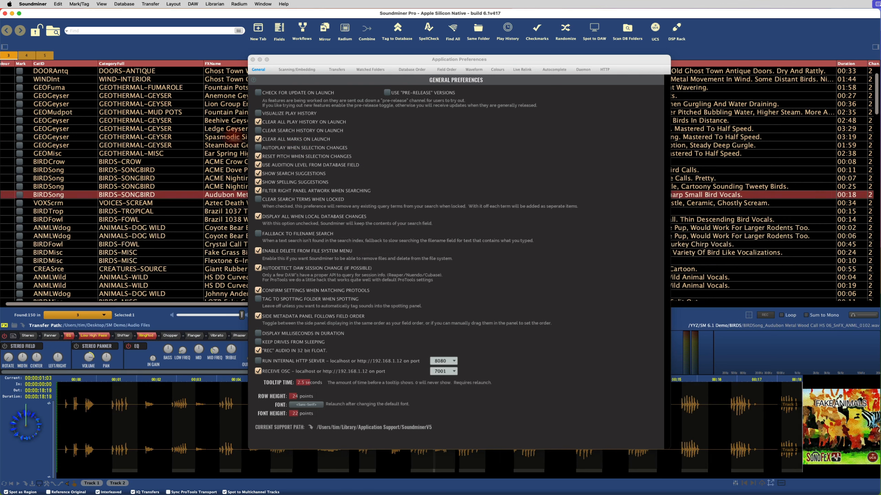
pyautogui.click(343, 140)
pyautogui.press('super+w')
# Step: Turn off Follow Playhead in the player options and reopen the options to check it
pyautogui.click(44, 483)
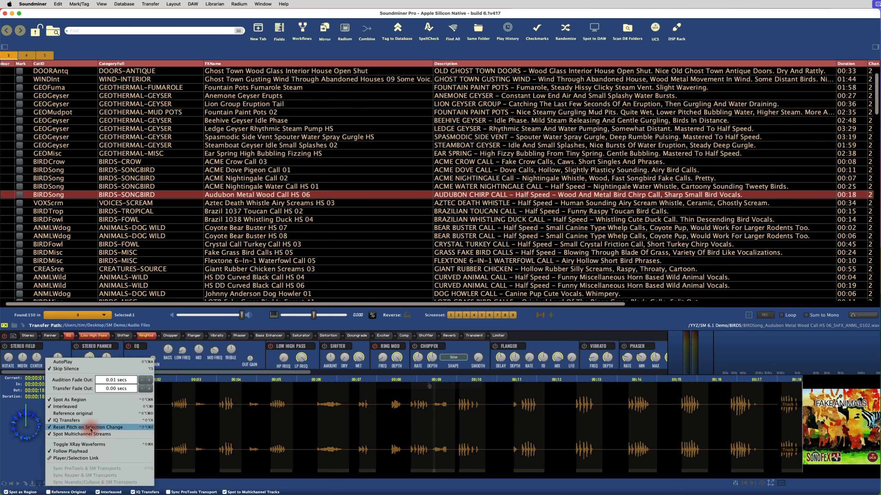
pyautogui.click(85, 427)
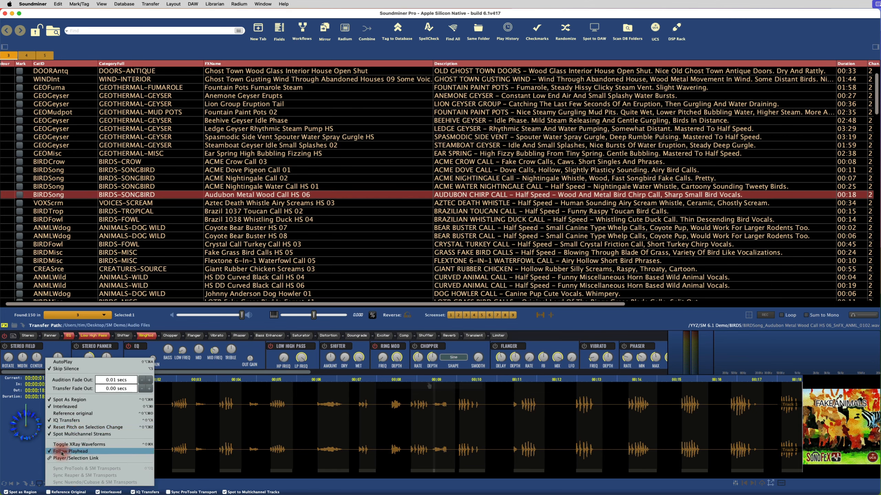
pyautogui.click(100, 450)
pyautogui.click(47, 484)
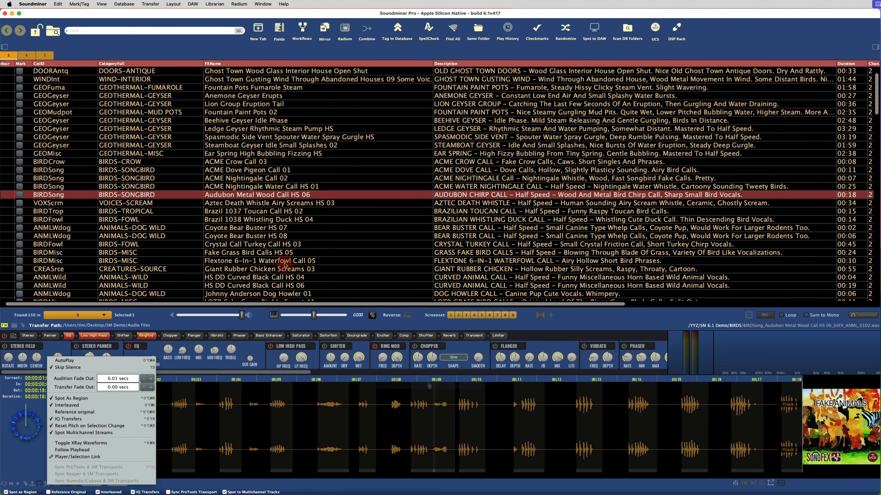
# Step: Select the Coyote Bear Buster HS 07 record and audition it with its waveform zoomed in
pyautogui.click(288, 228)
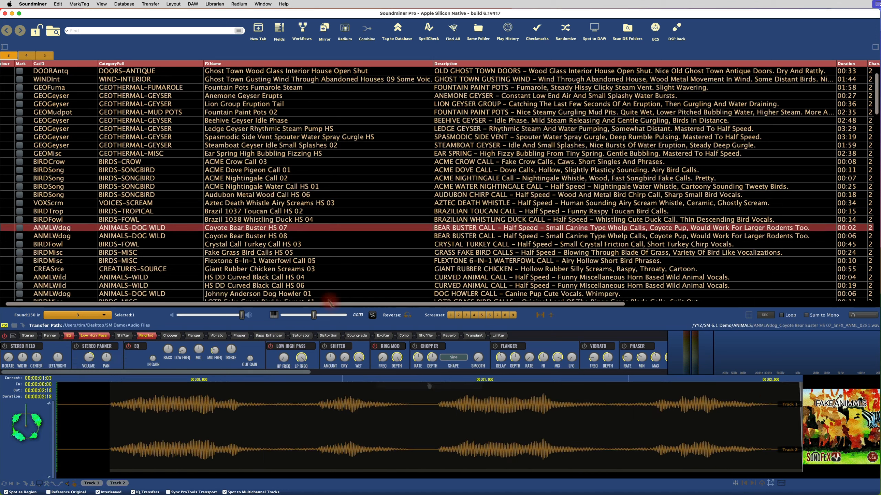
pyautogui.scroll(6, 403, 430)
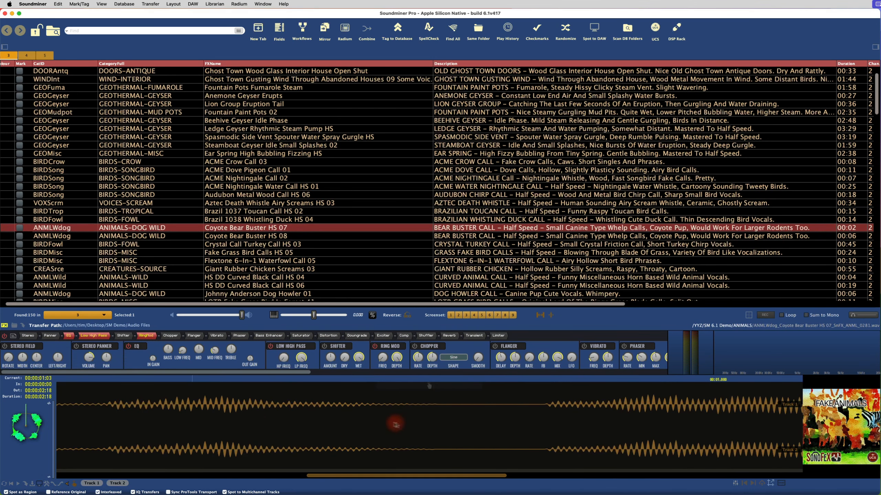
pyautogui.click(86, 418)
# Step: Select the Aztec Death Whistle record followed by Beehive Geyser Idle Phase, and magnify the Beehive Geyser waveform
pyautogui.click(804, 205)
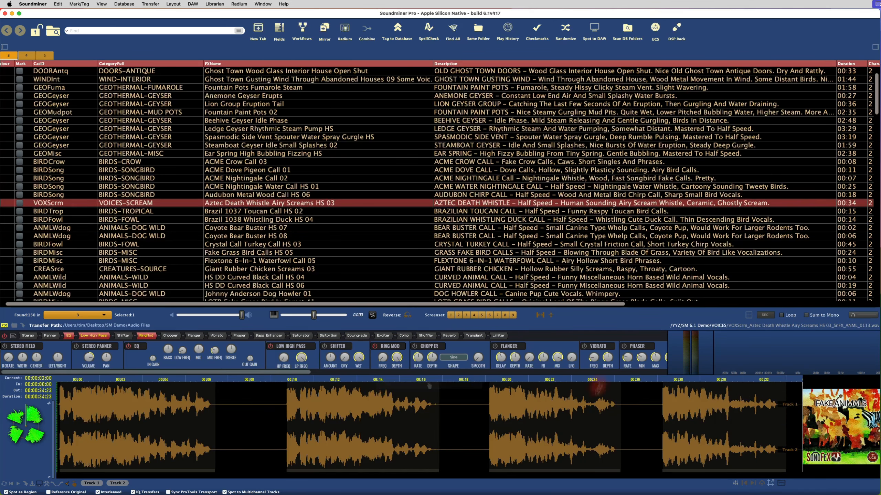
pyautogui.click(790, 121)
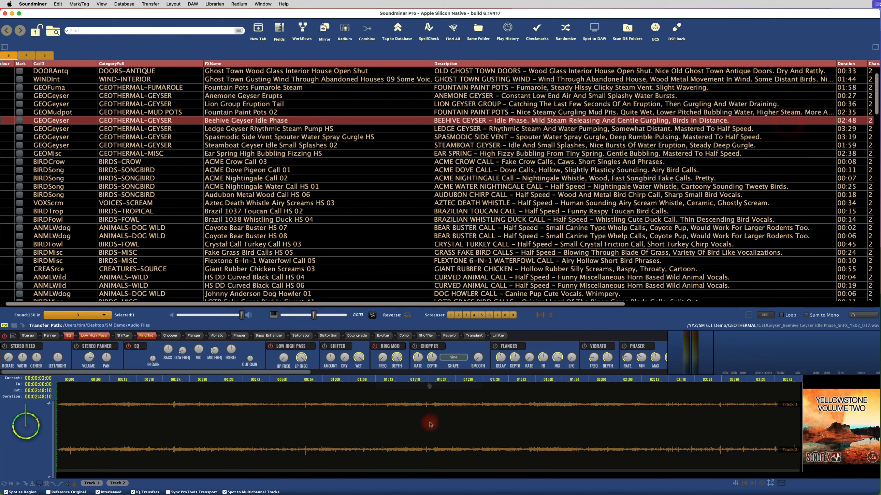
pyautogui.scroll(15, 408, 425)
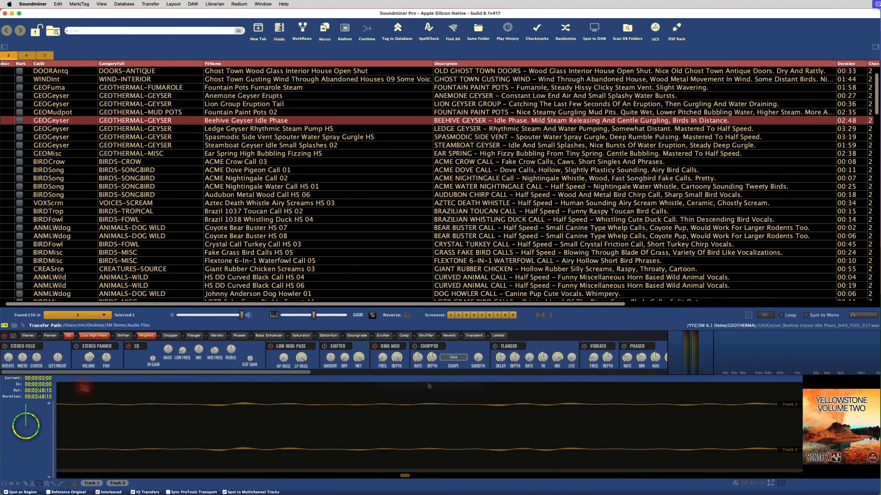
pyautogui.scroll(-10, 273, 462)
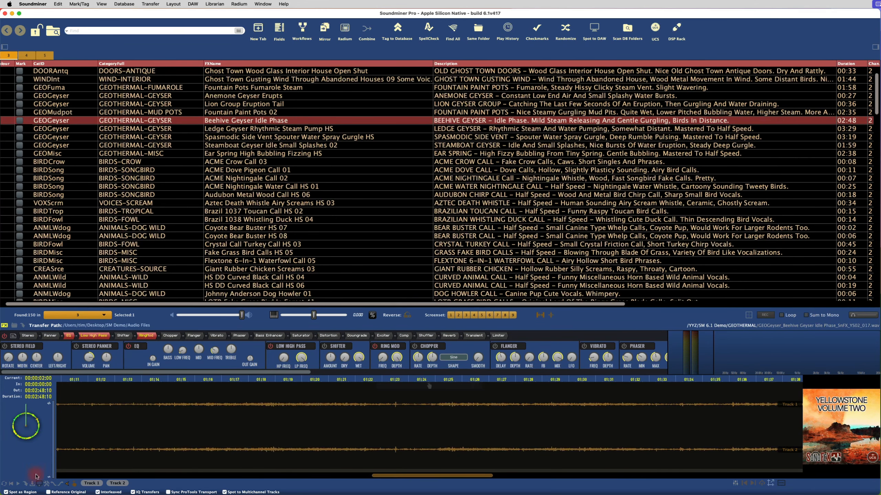
# Step: Turn on Follow Playhead, play part of Beehive Geyser Idle Phase, and show its full waveform again
pyautogui.click(48, 484)
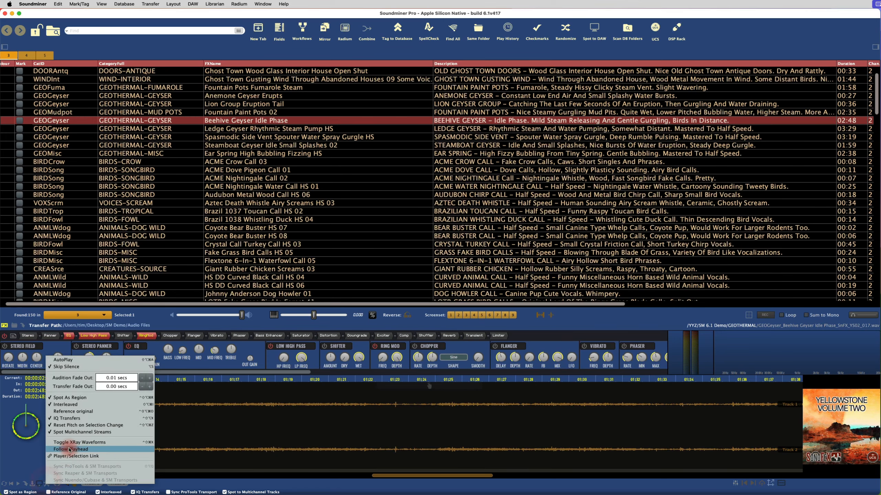
pyautogui.click(69, 448)
pyautogui.click(291, 413)
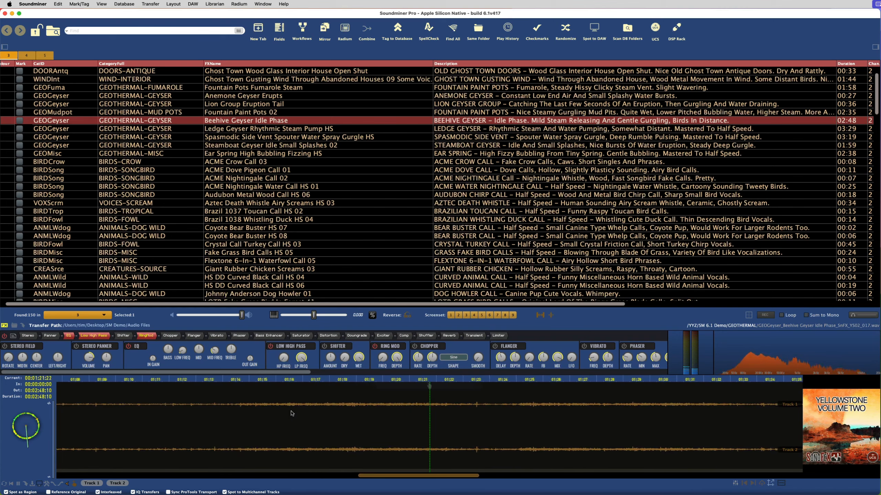
pyautogui.press('space')
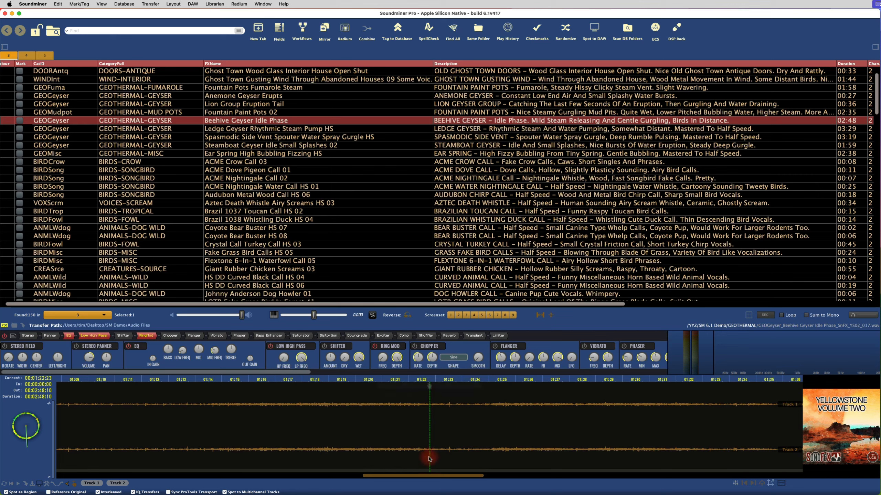
pyautogui.scroll(-7, 393, 428)
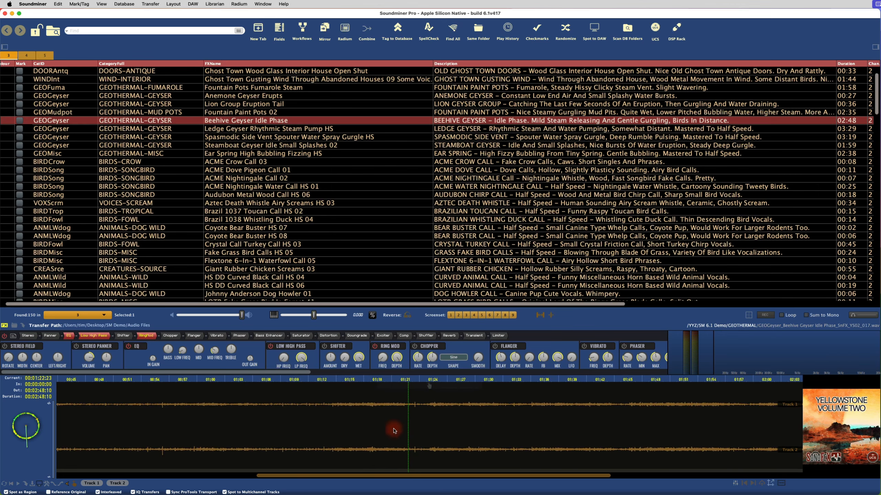
pyautogui.scroll(-5, 407, 437)
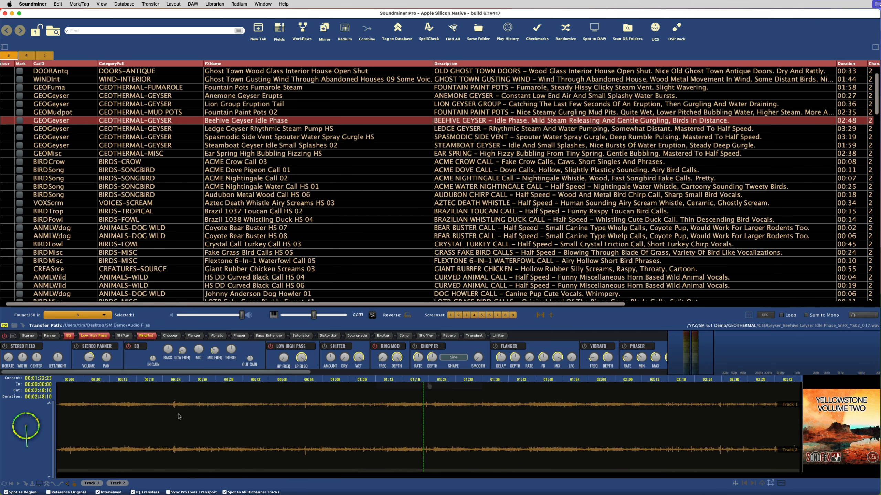
# Step: Select the speech sample record in results tab 5, and briefly open and close the application preferences
pyautogui.click(45, 55)
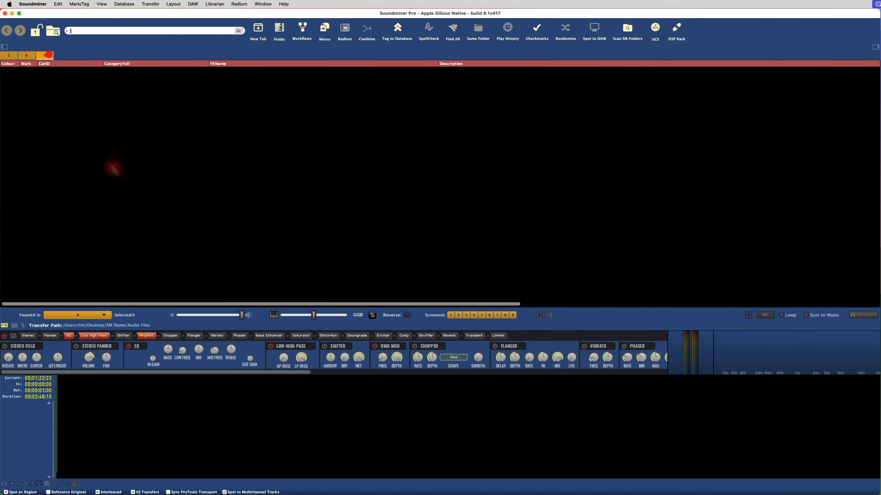
pyautogui.click(323, 73)
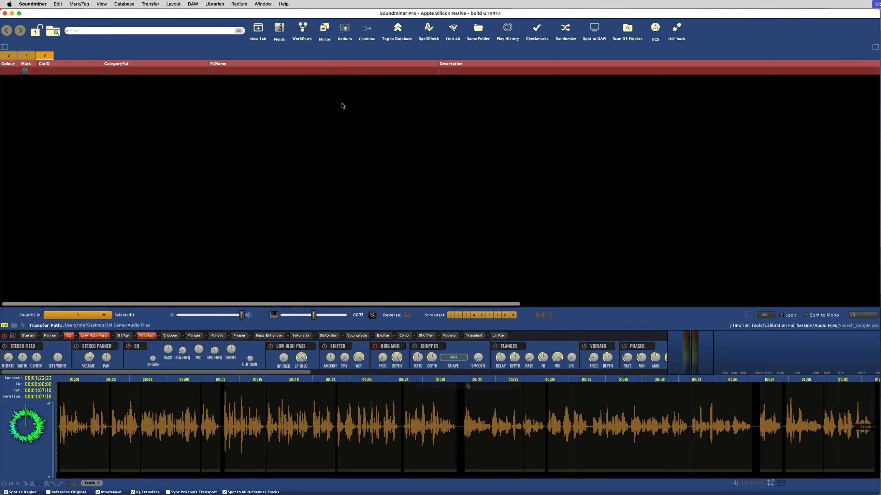
pyautogui.press('super+comma')
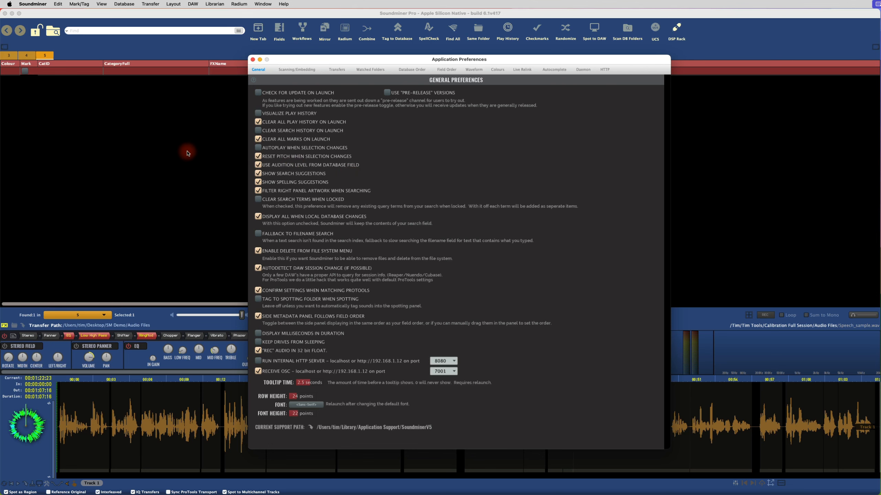
pyautogui.click(187, 152)
pyautogui.click(253, 60)
# Step: Edit the speech sample's Description, entering "Hippo" and completing it with the suggestion "Hippopotamus"
pyautogui.click(460, 69)
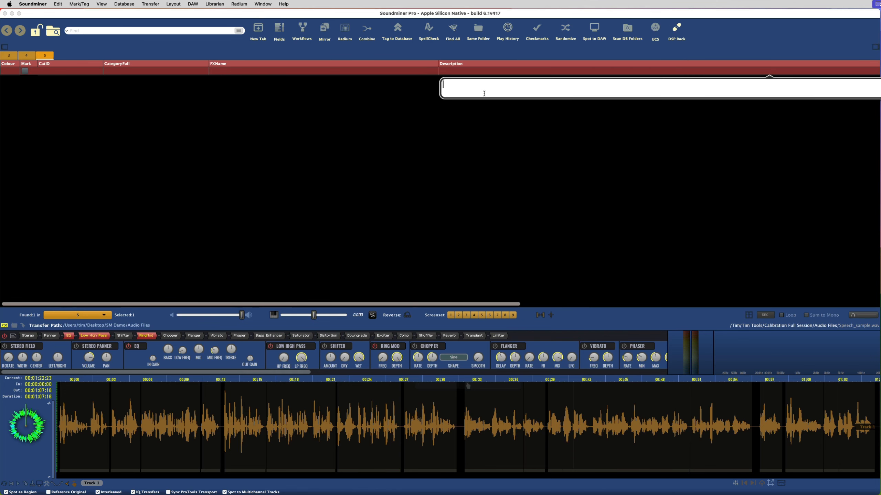
pyautogui.write('Hipppo')
pyautogui.press('BackSpace')
pyautogui.press('BackSpace')
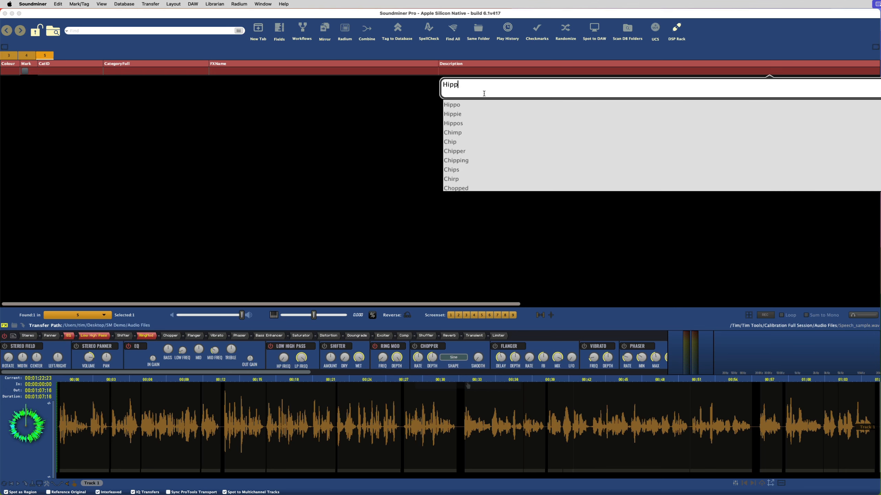
pyautogui.write('o')
pyautogui.press('Down')
pyautogui.press('Down')
pyautogui.press('Down')
pyautogui.press('Down')
pyautogui.press('Down')
pyautogui.press('Down')
pyautogui.press('Down')
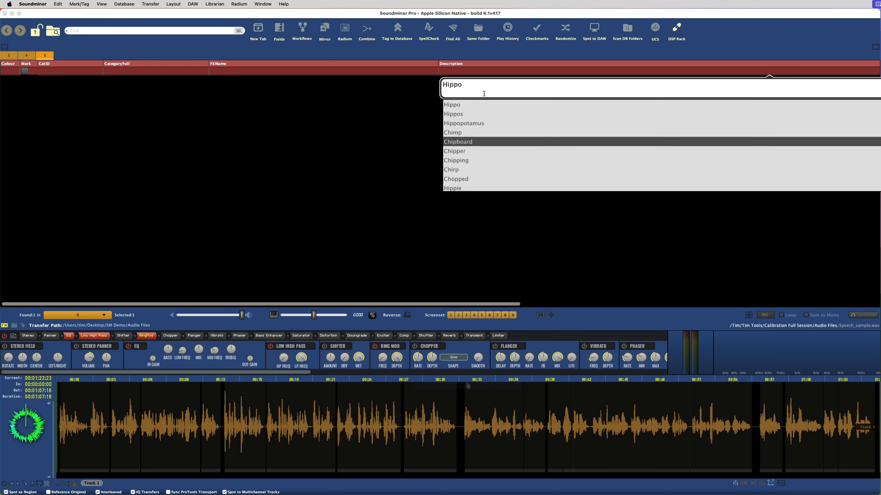
pyautogui.press('Up')
pyautogui.press('Up')
pyautogui.press('Up')
pyautogui.press('Up')
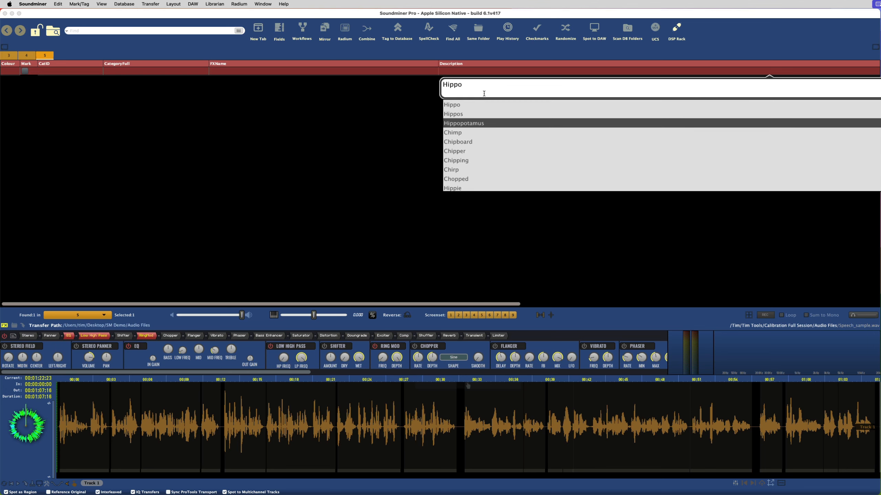
pyautogui.press('Return')
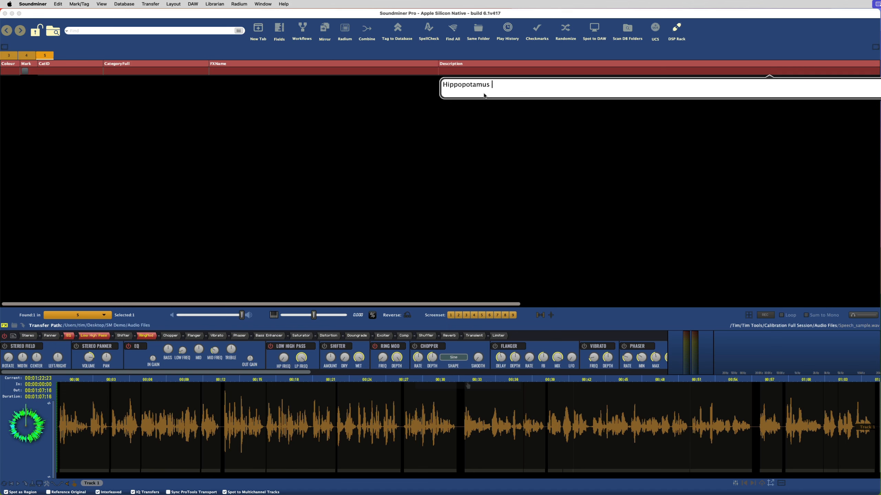
# Step: Extend the Description with "and Rhino", complete it with the suggestion "Rhinoceros", and leave the field
pyautogui.write('and Rhino')
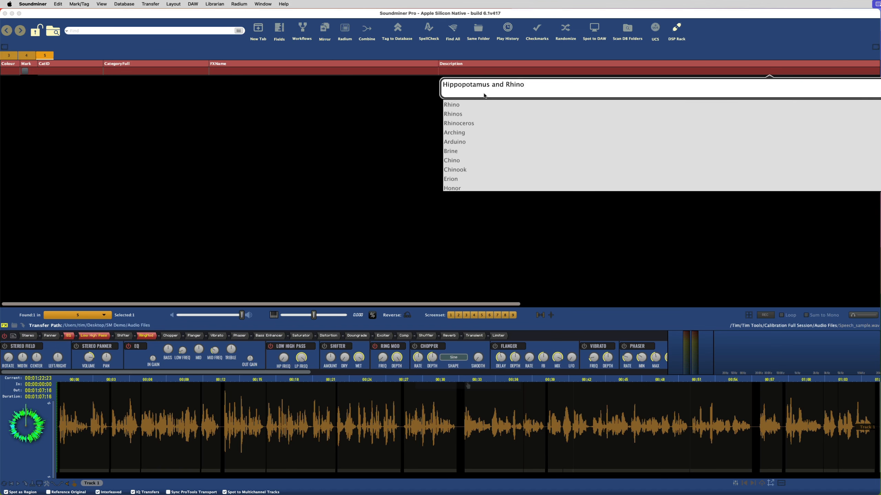
pyautogui.press('Down')
pyautogui.press('Down')
pyautogui.press('Down')
pyautogui.press('Return')
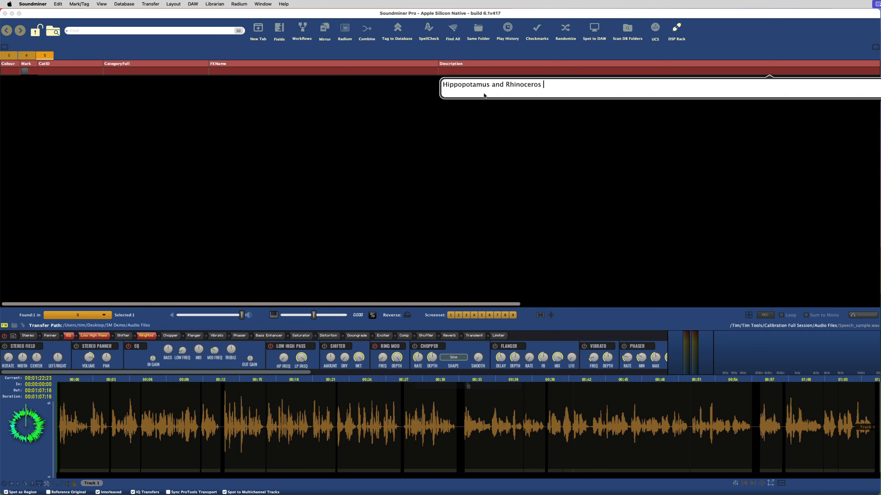
pyautogui.click(490, 115)
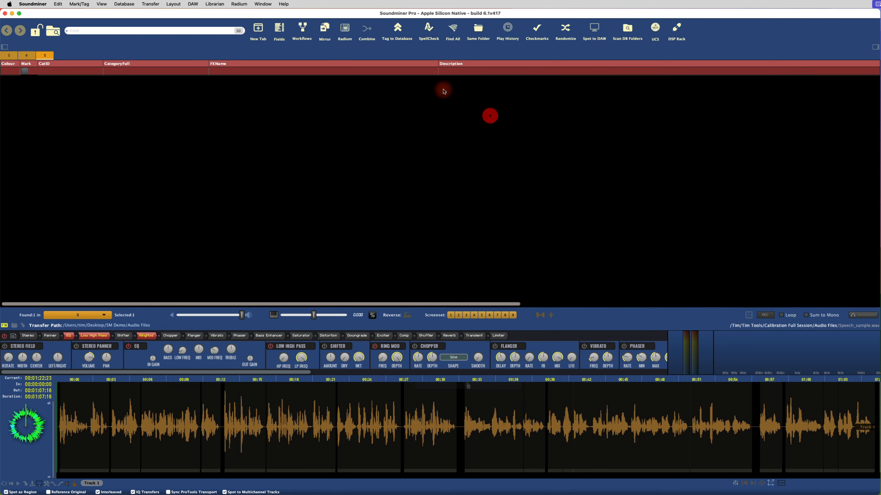
# Step: Return to the sound effects results, select Beehive Geyser Idle Phase through Flextone 6-In-1 Waterfowl Call 05, and bring up the mirror settings
pyautogui.click(33, 56)
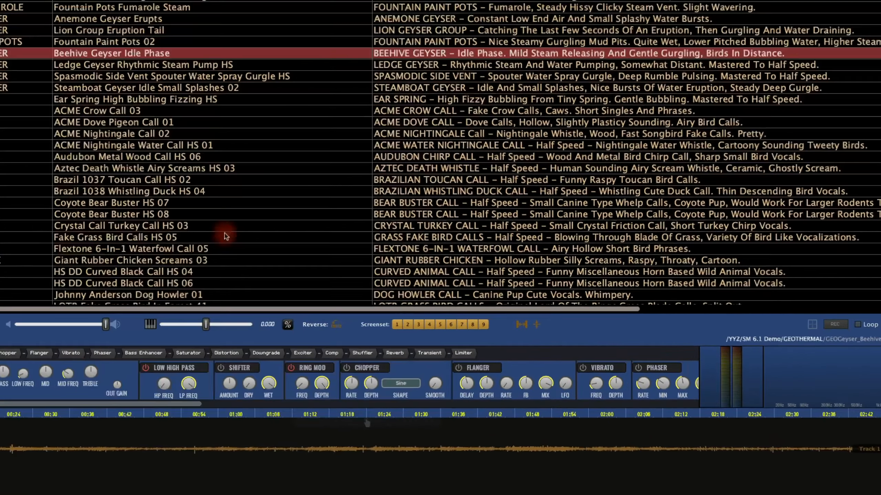
pyautogui.keyDown('shift'); pyautogui.click(292, 257); pyautogui.keyUp('shift')
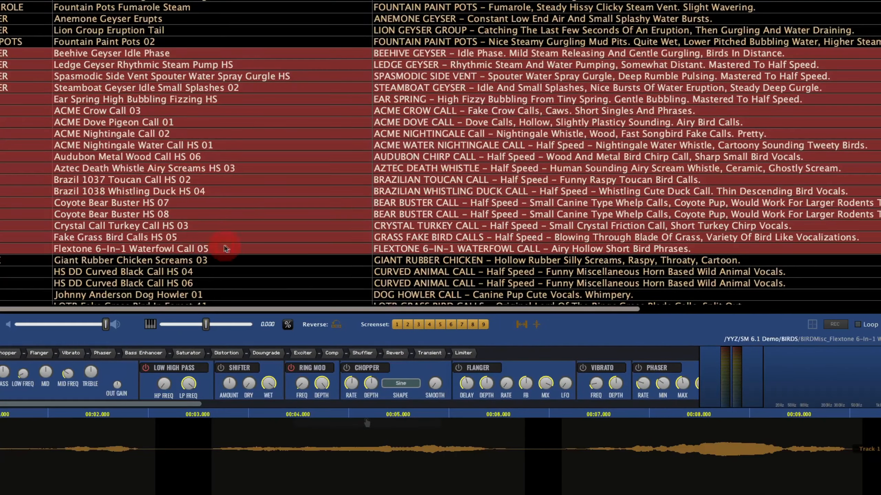
pyautogui.press('super+m')
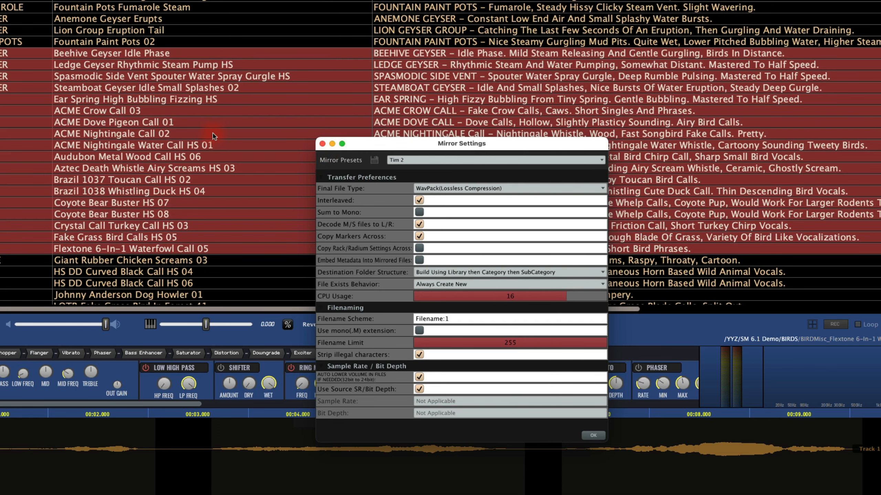
# Step: With the mirror settings open, select a record range ending at Small Netting Fast Swishes and add Copenhagen City Center Kids Pedestrians and Copenhagen Round Tower Exhibition Hall
pyautogui.scroll(3, 204, 138)
pyautogui.scroll(-15, 213, 98)
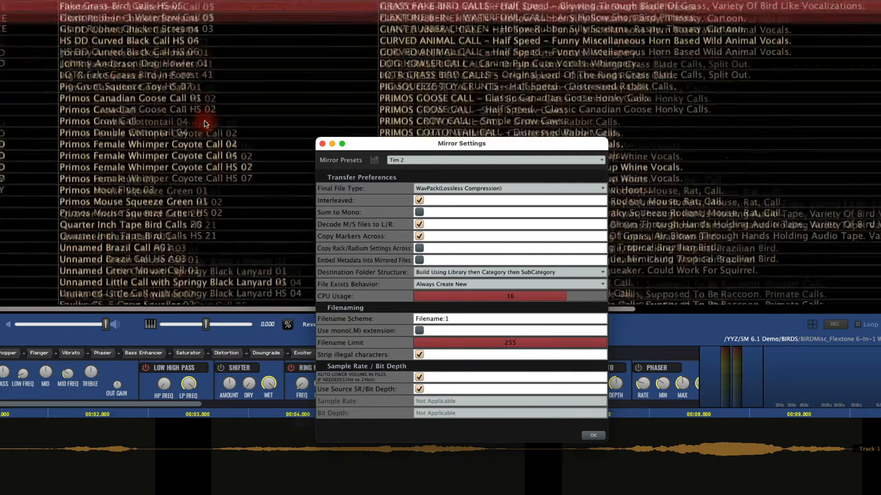
pyautogui.click(151, 41)
pyautogui.keyDown('shift'); pyautogui.click(183, 179); pyautogui.keyUp('shift')
pyautogui.keyDown('super'); pyautogui.click(121, 247); pyautogui.keyUp('super')
pyautogui.keyDown('super'); pyautogui.click(117, 282); pyautogui.keyUp('super')
pyautogui.scroll(-5, 118, 282)
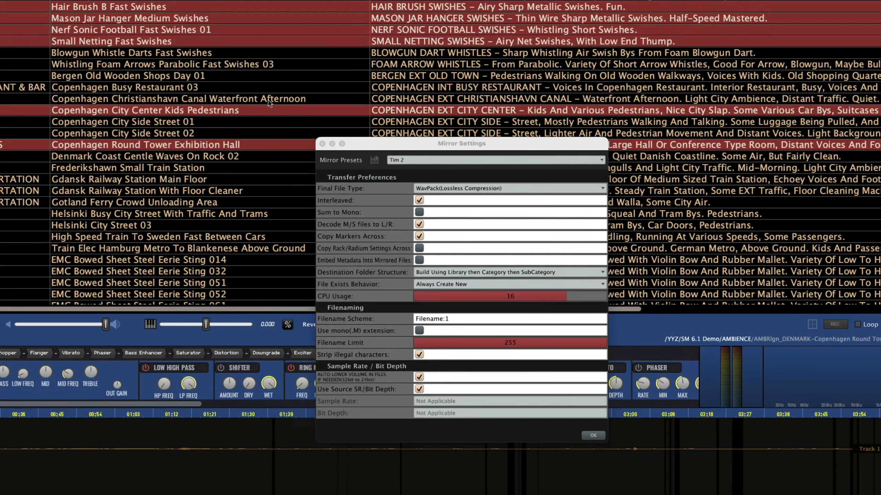
# Step: Load the other saved mirror preset, which uses FLAC and category folders, and switch back to the WavPack preset
pyautogui.click(346, 161)
pyautogui.click(403, 160)
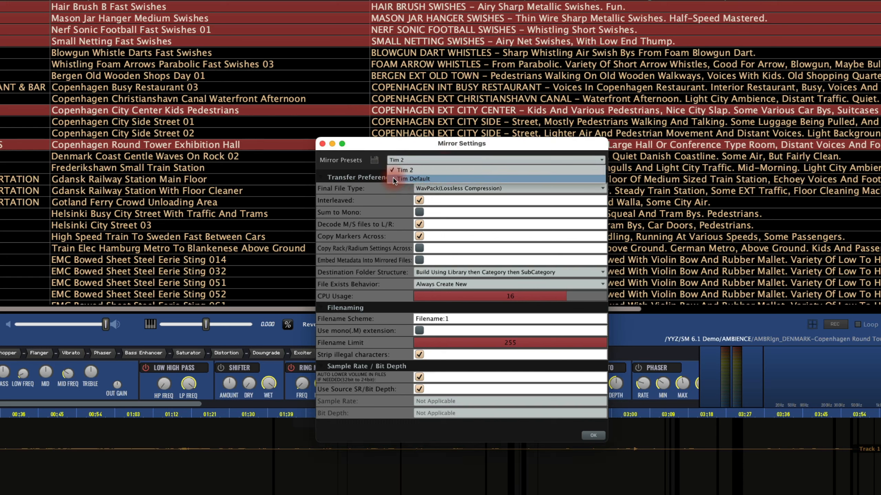
pyautogui.click(412, 180)
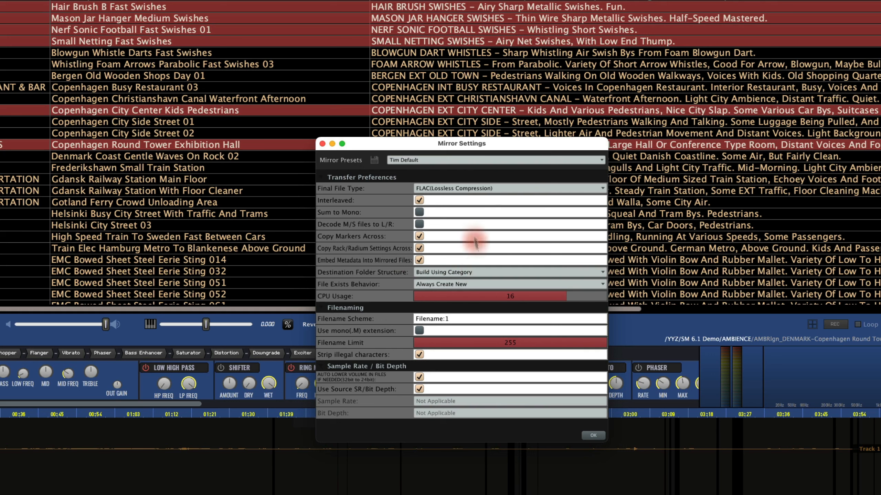
pyautogui.click(422, 160)
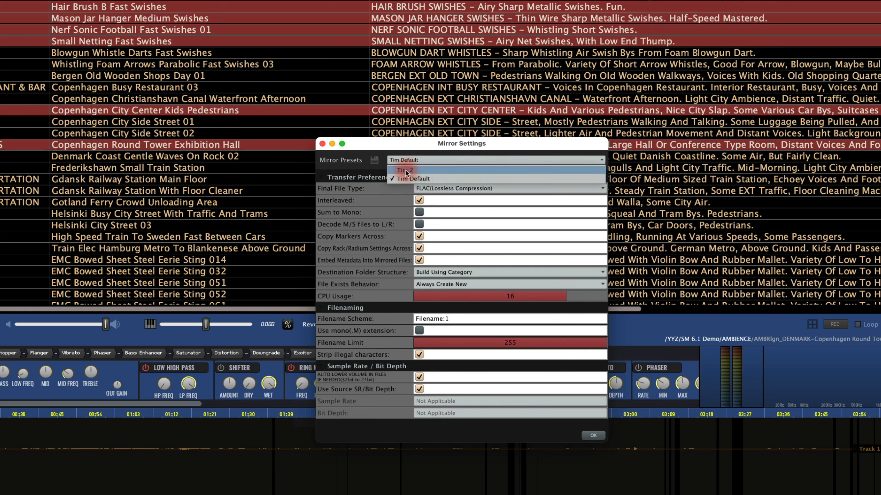
pyautogui.click(405, 170)
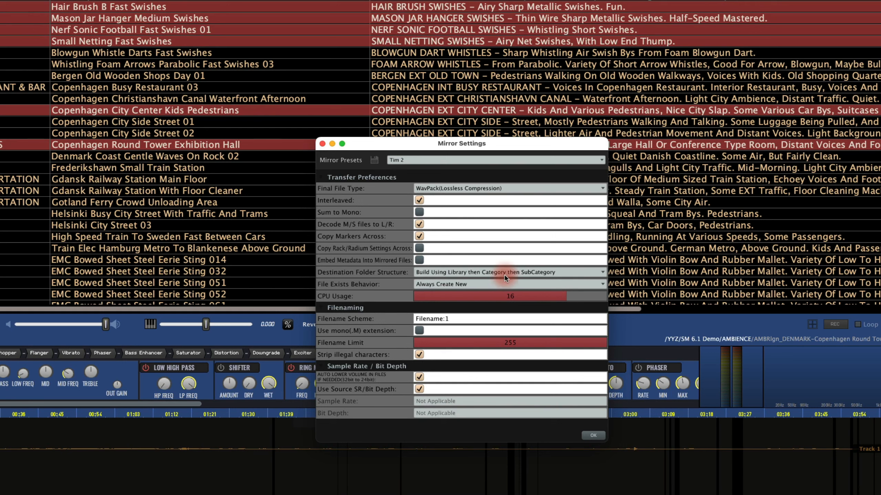
# Step: Review the mirror preset options and final file types, turn on Sum to Mono, and resave the WavPack mirror preset
pyautogui.click(371, 159)
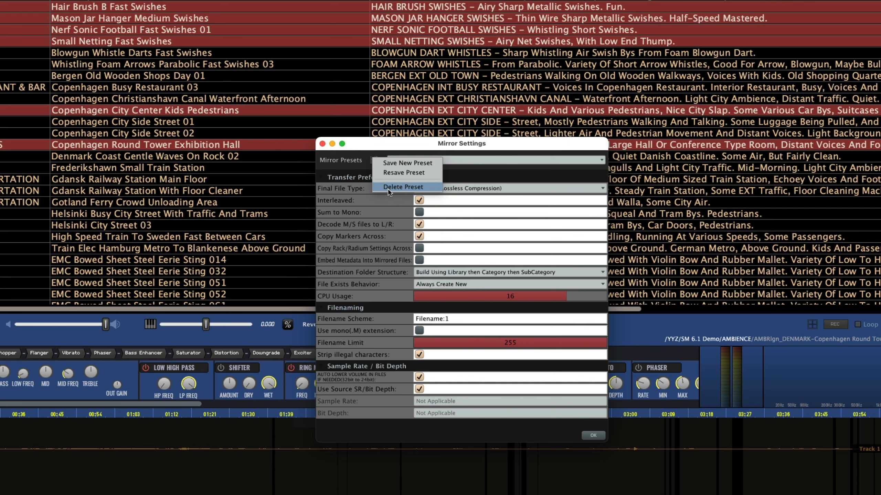
pyautogui.click(483, 186)
pyautogui.click(475, 189)
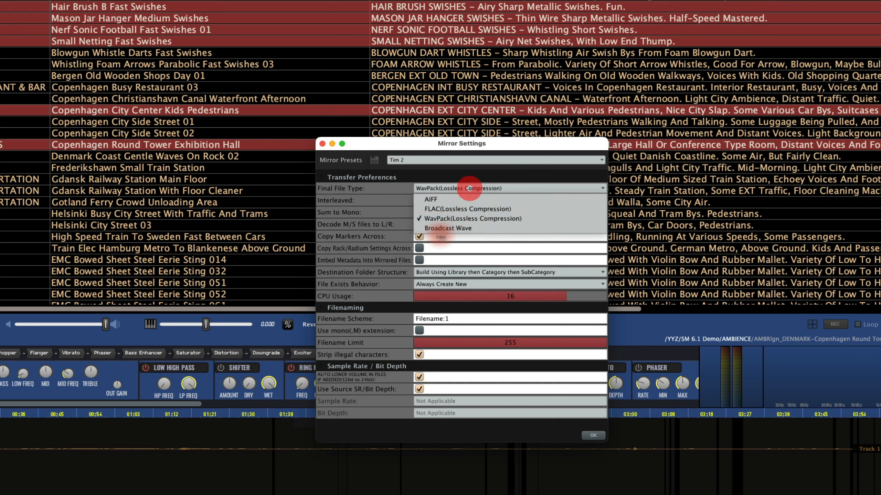
pyautogui.click(391, 209)
pyautogui.click(375, 161)
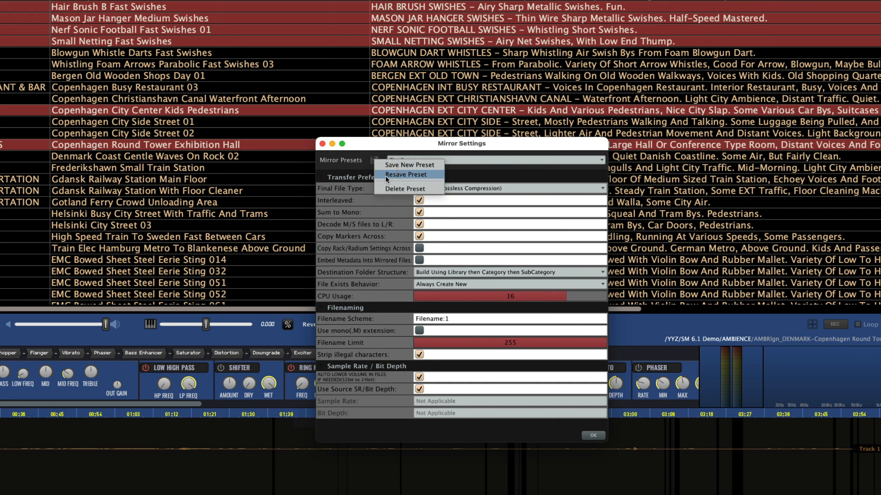
pyautogui.click(385, 177)
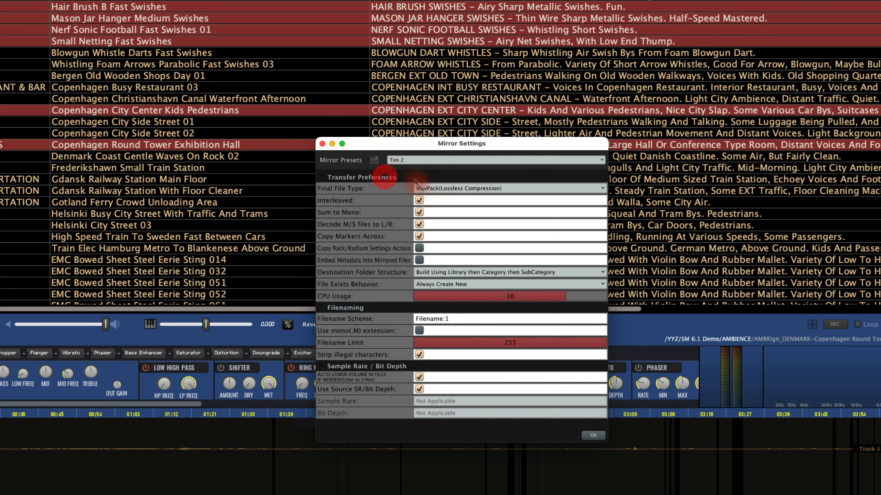
pyautogui.click(418, 145)
pyautogui.click(421, 150)
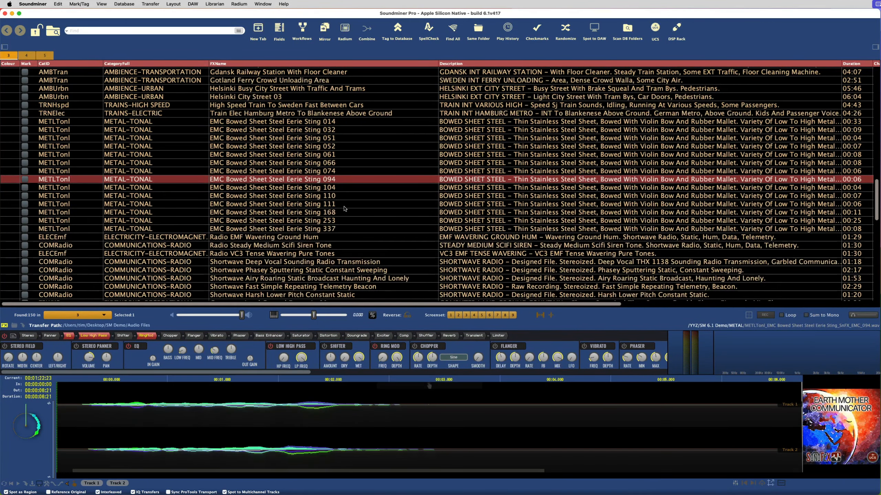
# Step: Select Splatty Rain On Wood Deck and mark a waveform region from about 0:38 to 0:57
pyautogui.scroll(-6, 314, 193)
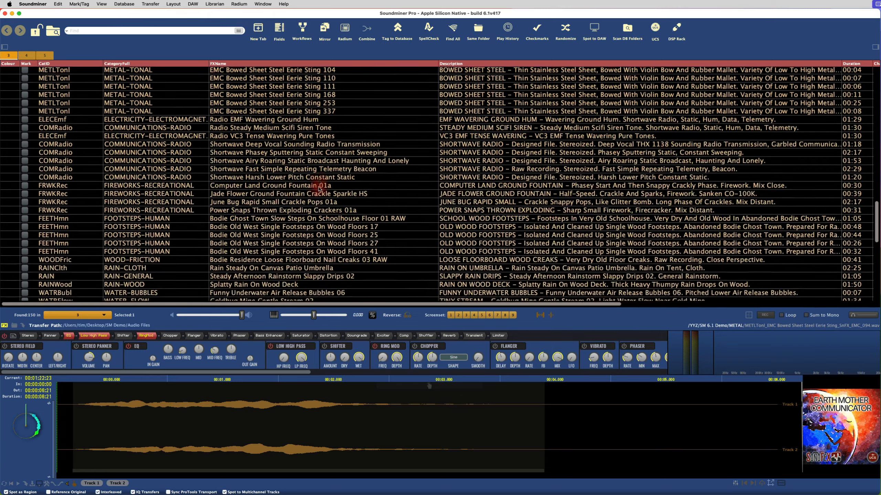
pyautogui.click(313, 193)
pyautogui.click(312, 259)
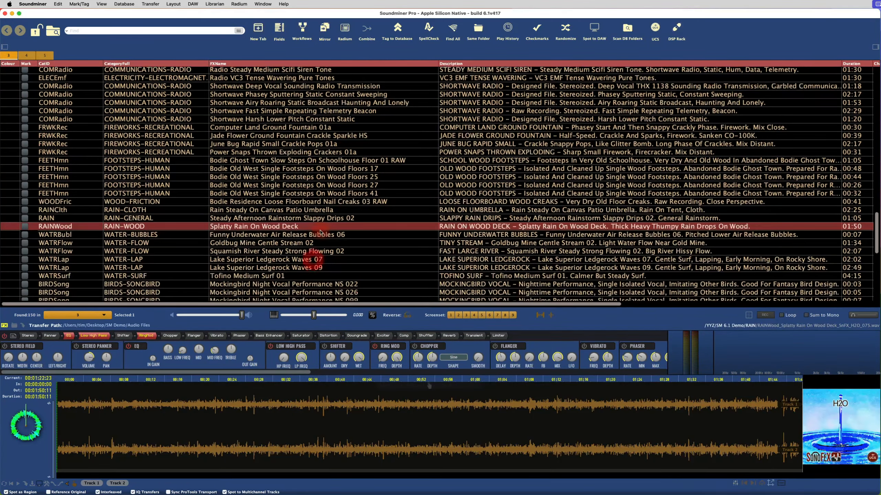
pyautogui.scroll(-2, 321, 232)
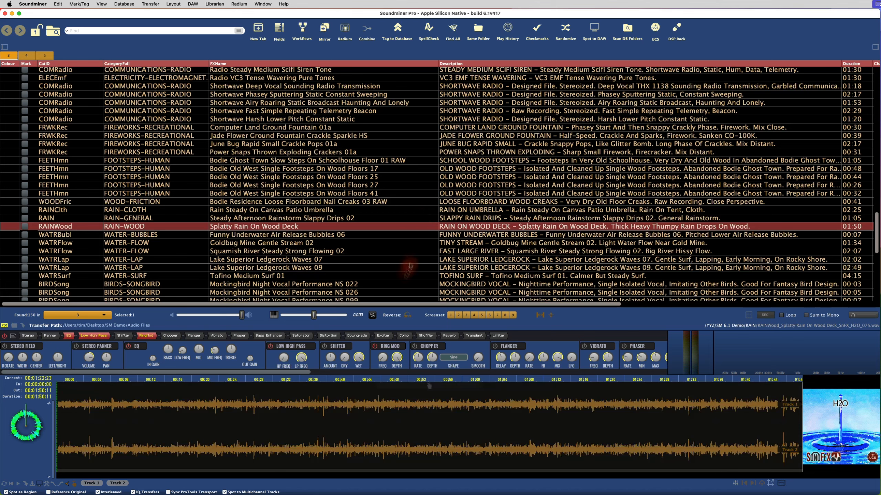
pyautogui.moveTo(317, 416); pyautogui.dragTo(444, 416)
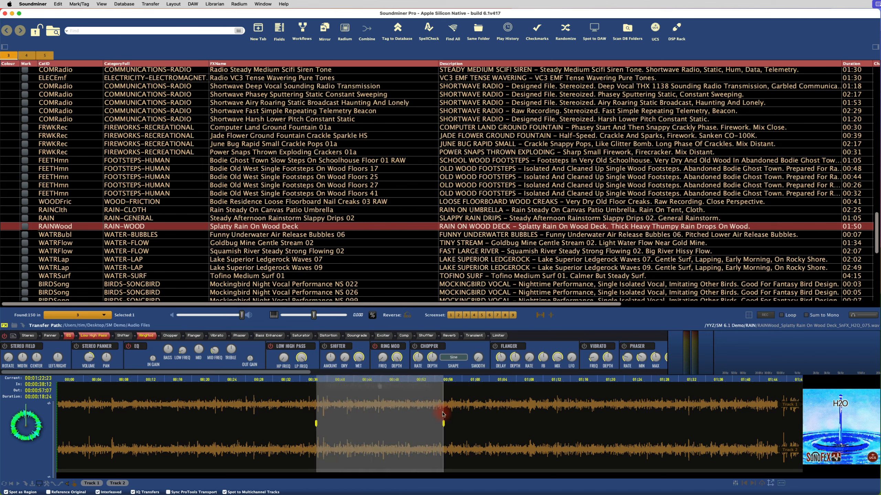
pyautogui.click(471, 418)
# Step: Select Lake Superior Ledgerock Waves 07 and recall the previous waveform region on it
pyautogui.scroll(-5, 463, 201)
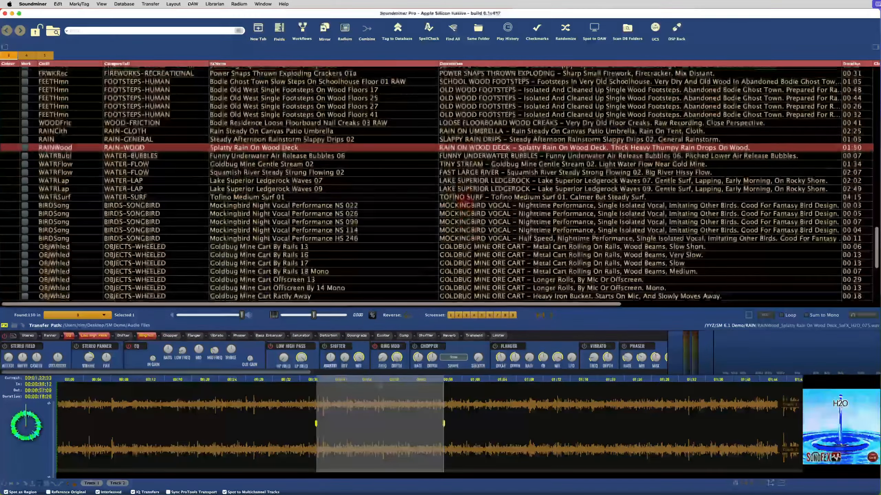
pyautogui.click(455, 182)
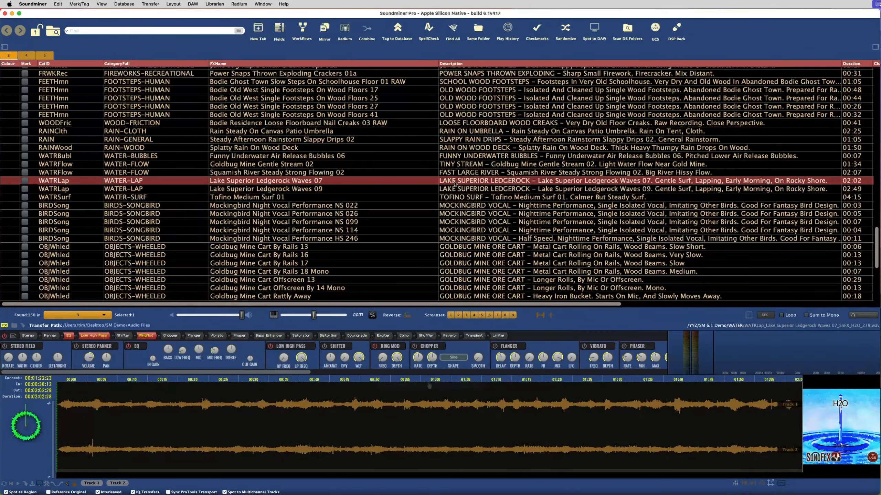
pyautogui.press('r')
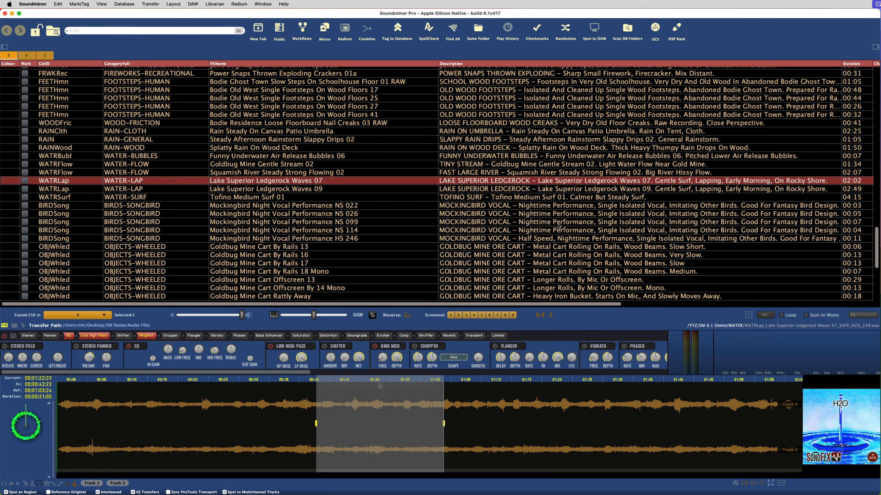
# Step: Mark a region of about 4 seconds from 1:12 on Lake Superior Ledgerock Waves 07, and a short region on Goldbug Mine Cart By Rails 16
pyautogui.moveTo(493, 398); pyautogui.dragTo(515, 402)
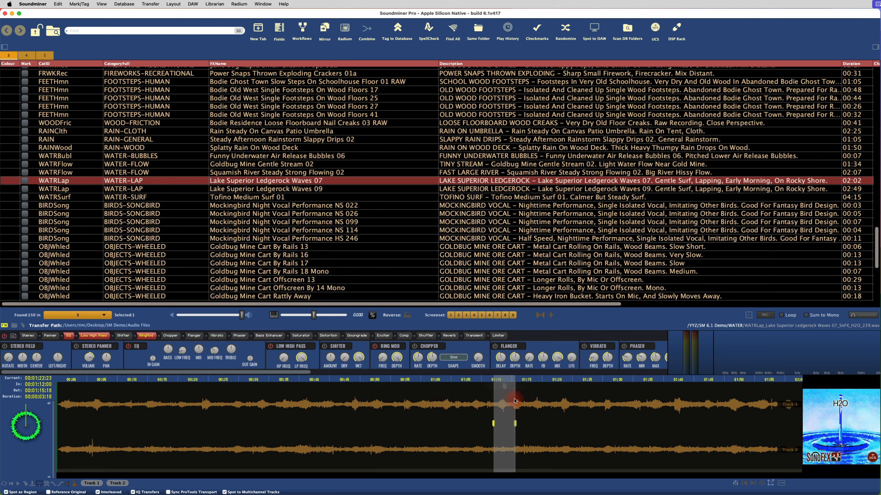
pyautogui.click(513, 411)
pyautogui.click(541, 254)
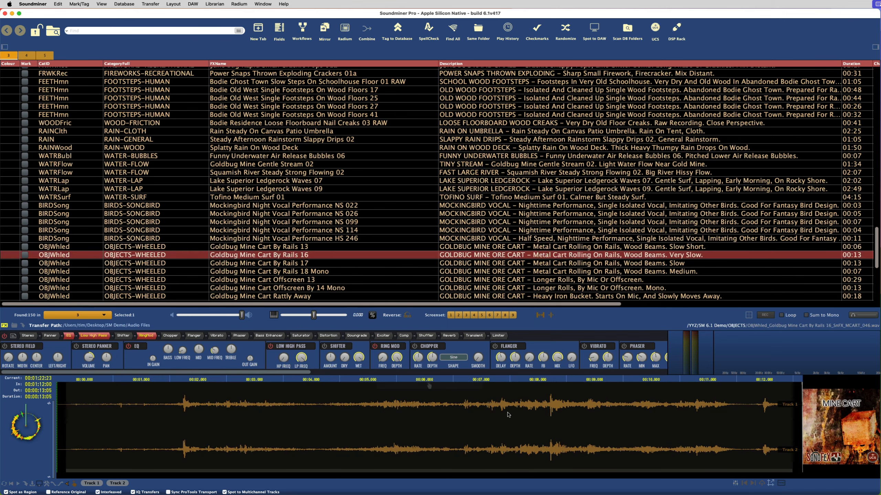
pyautogui.moveTo(494, 414); pyautogui.dragTo(517, 414)
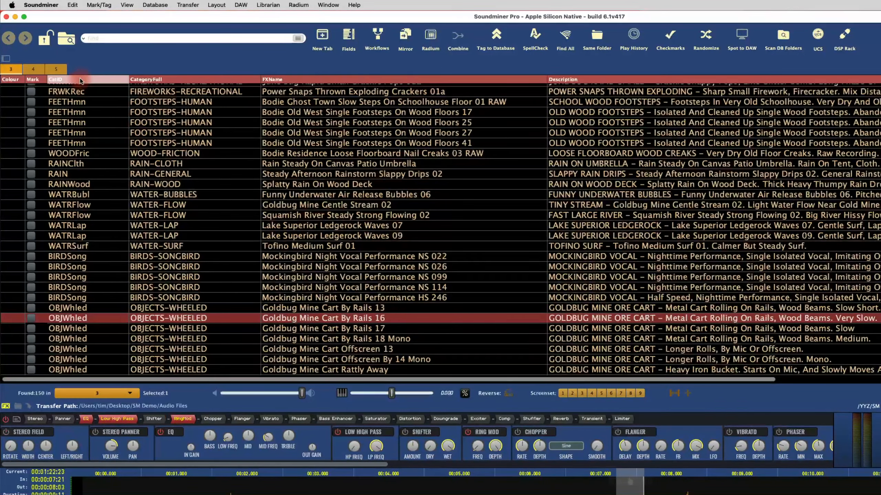
# Step: Add the Brightness column to the results and audition Mockingbird Night Vocal Performance NS 022 and Goldbug Mine Cart By Rails 13
pyautogui.rightClick(81, 81)
pyautogui.click(106, 111)
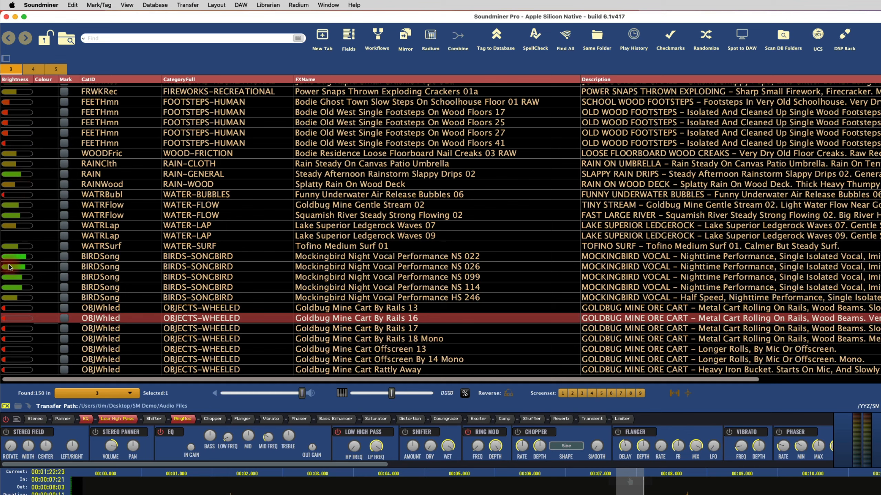
pyautogui.click(223, 258)
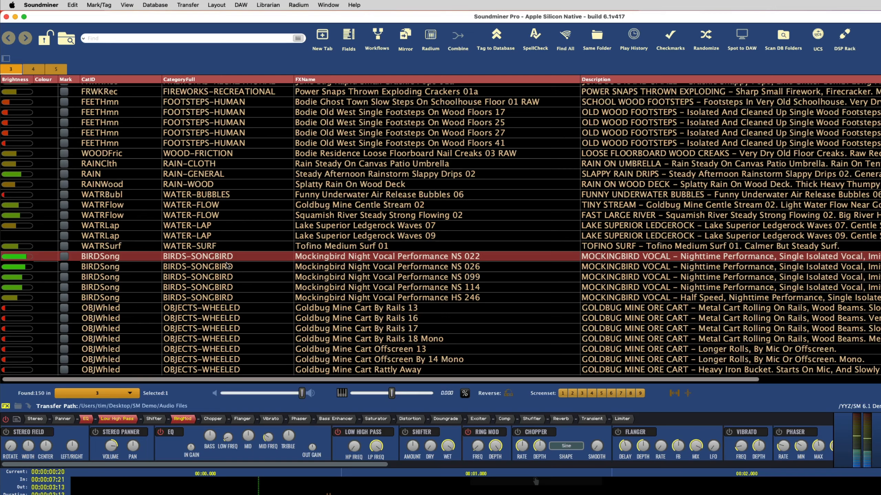
pyautogui.scroll(-5, 228, 265)
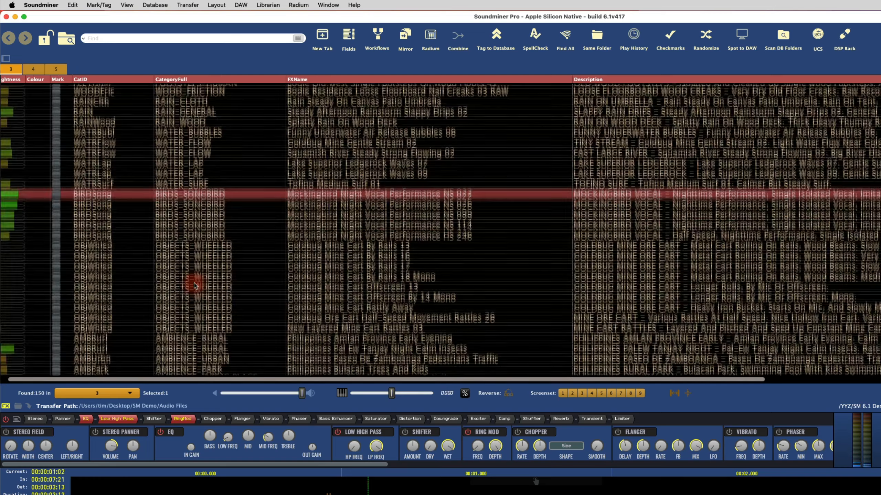
pyautogui.scroll(1, 236, 170)
pyautogui.click(237, 168)
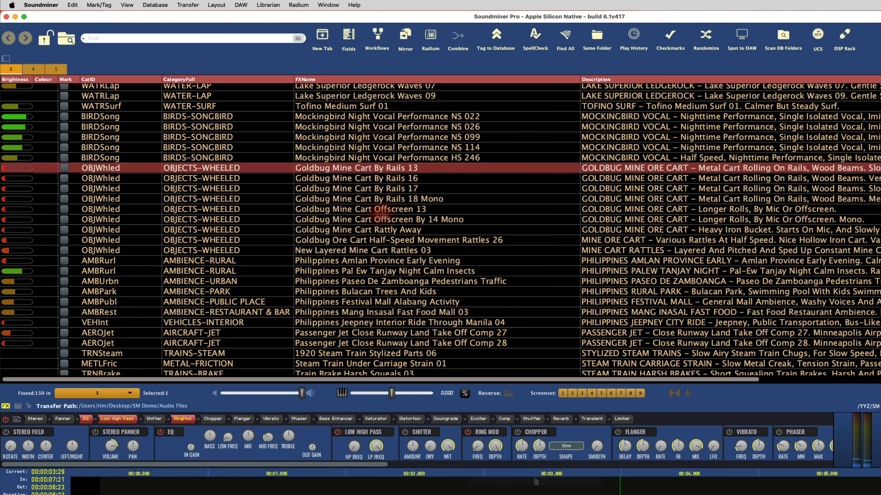
# Step: Load the records lacking brightness values one by one, from 1920 Steam Train Stylized Parts 06 to Under Carriage Metal Strain And Twist 12
pyautogui.scroll(-3, 58, 233)
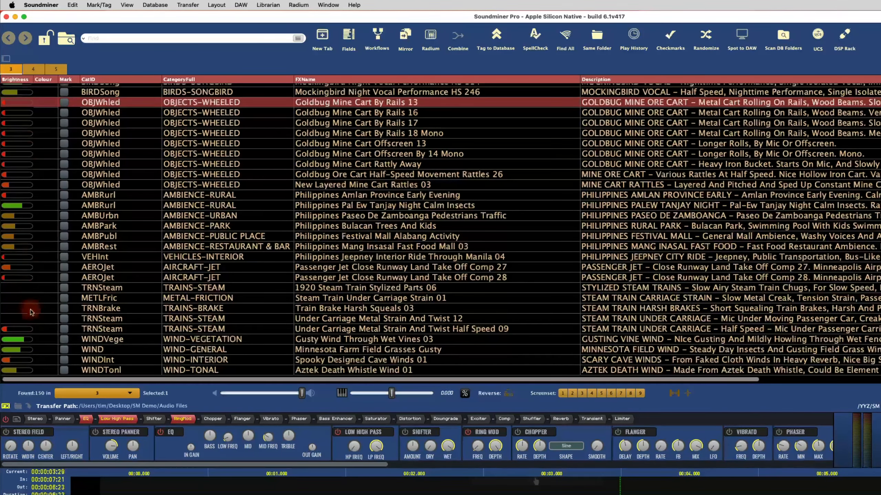
pyautogui.click(29, 290)
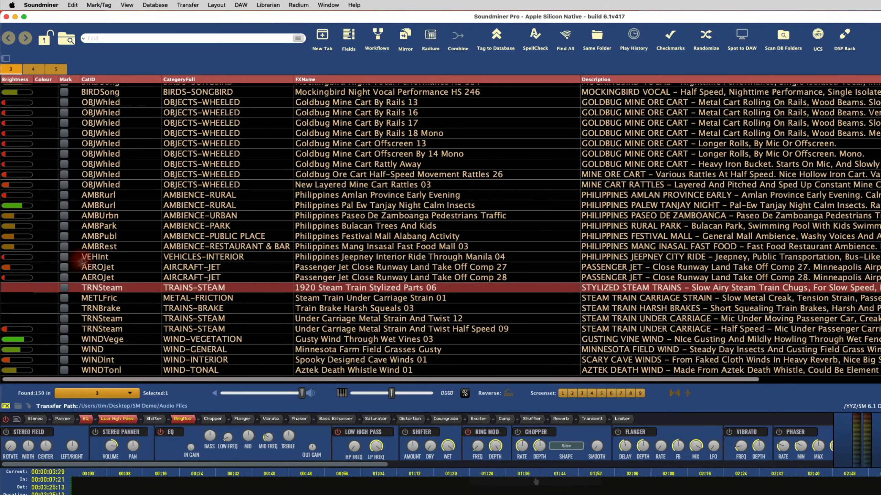
pyautogui.scroll(3, 150, 268)
pyautogui.scroll(-3, 150, 268)
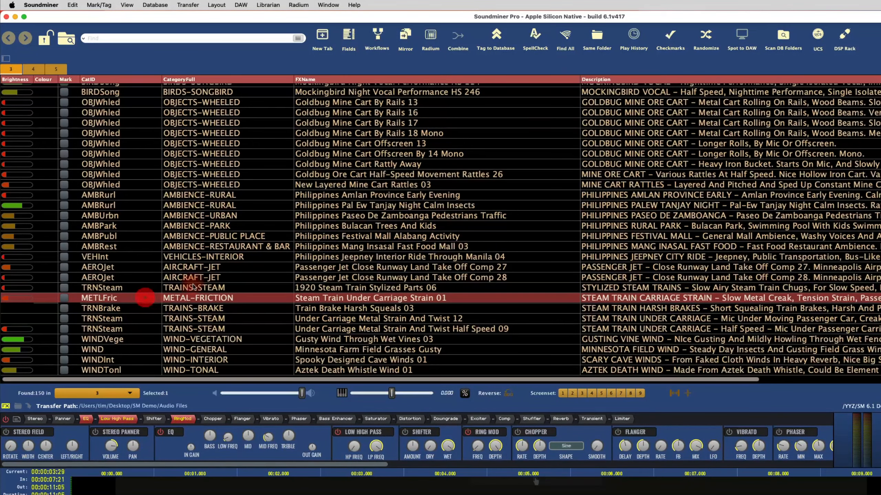
pyautogui.click(116, 311)
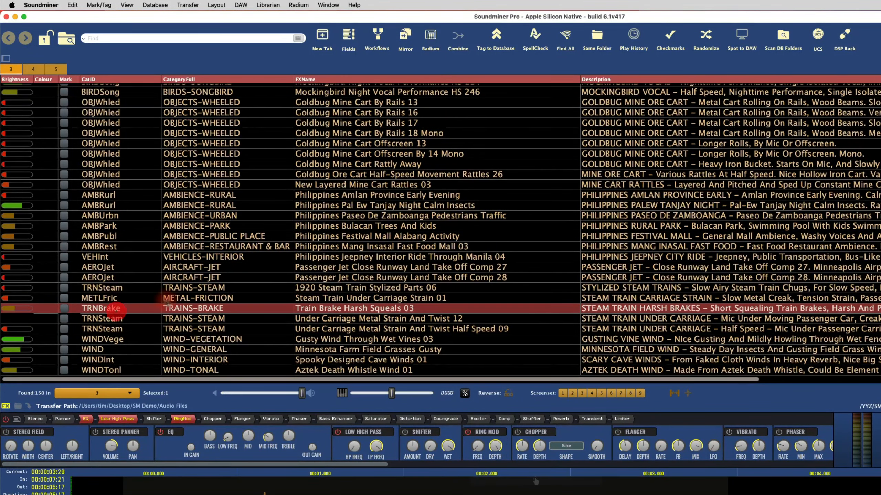
pyautogui.click(129, 318)
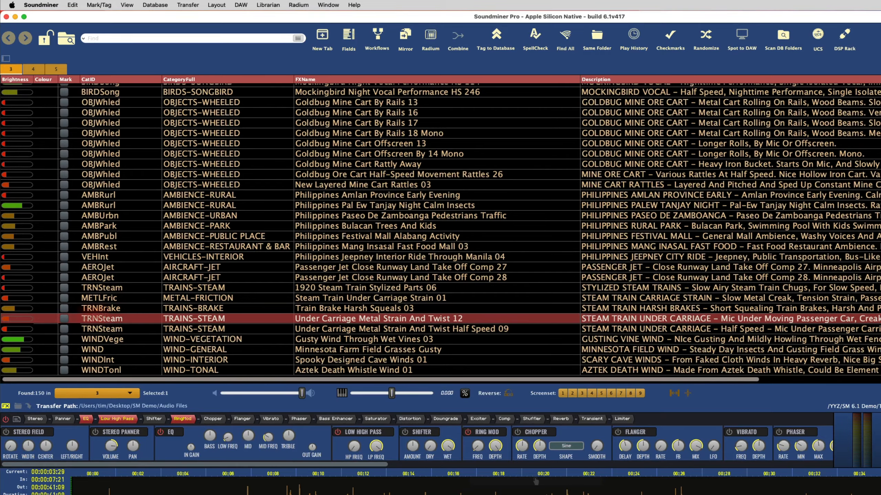
# Step: Select all records in the current results list
pyautogui.scroll(3, 36, 265)
pyautogui.scroll(10, 36, 264)
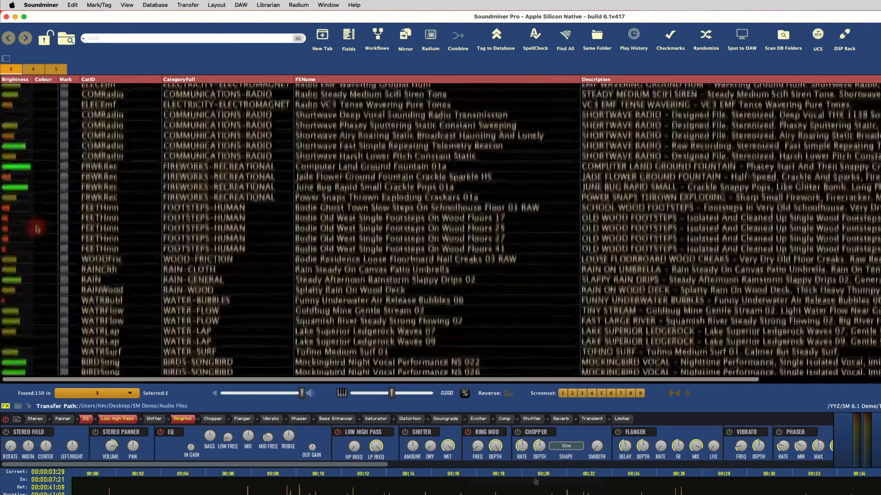
pyautogui.click(219, 172)
pyautogui.press('super+a')
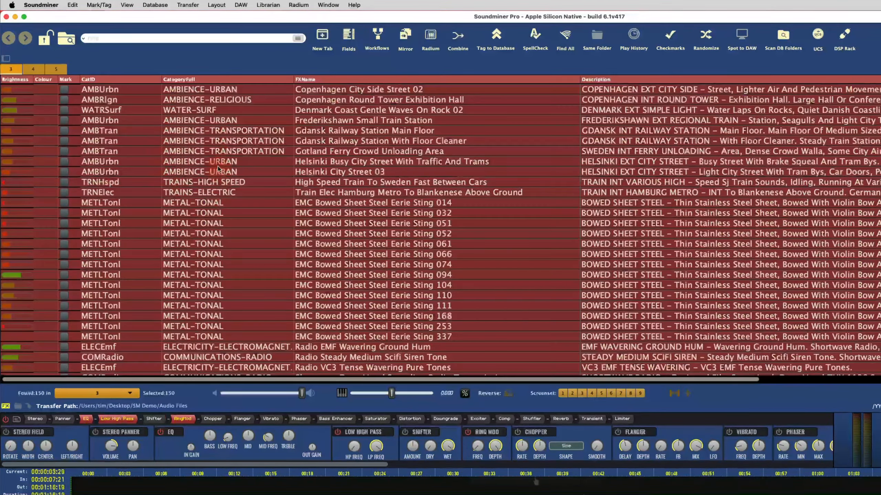
# Step: Build the brightness values for all selected records
pyautogui.click(155, 5)
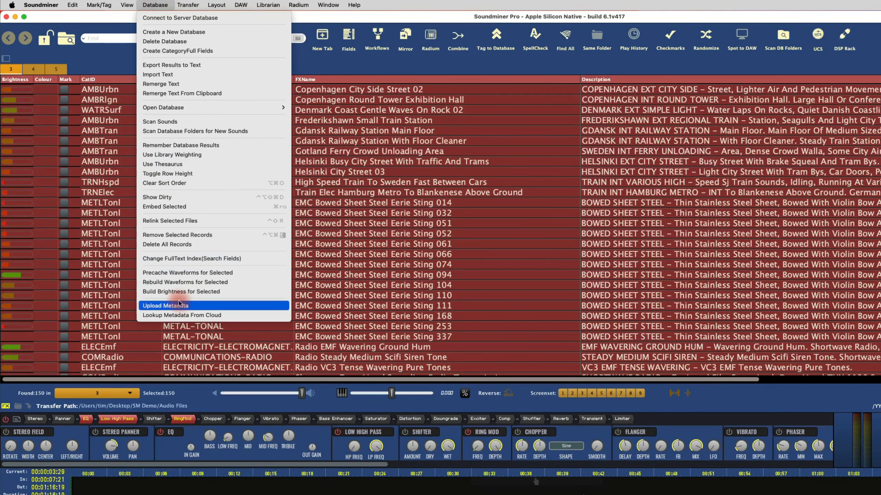
pyautogui.click(204, 292)
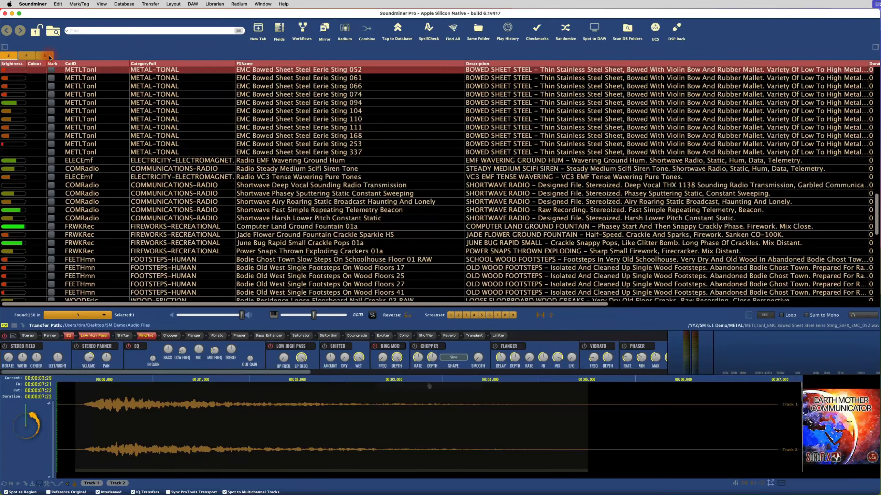
# Step: Switch to results tab 5 and audition the opening of the Speech_sample recording
pyautogui.click(48, 56)
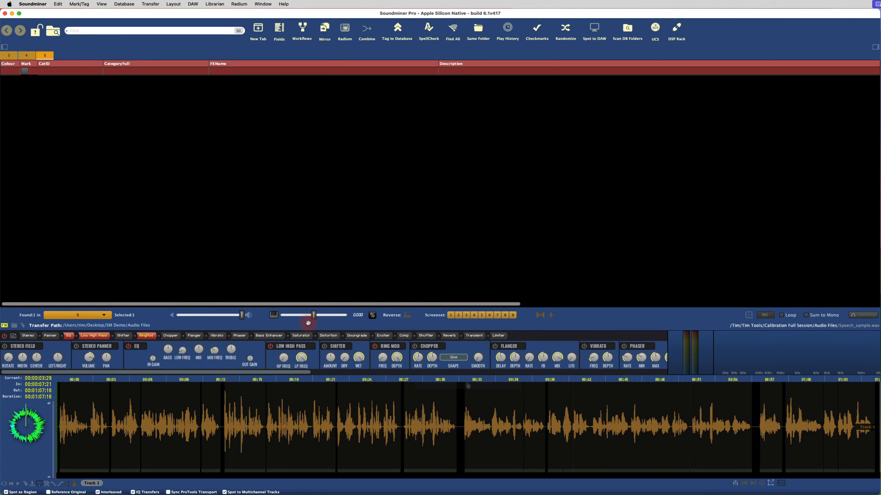
pyautogui.press('space')
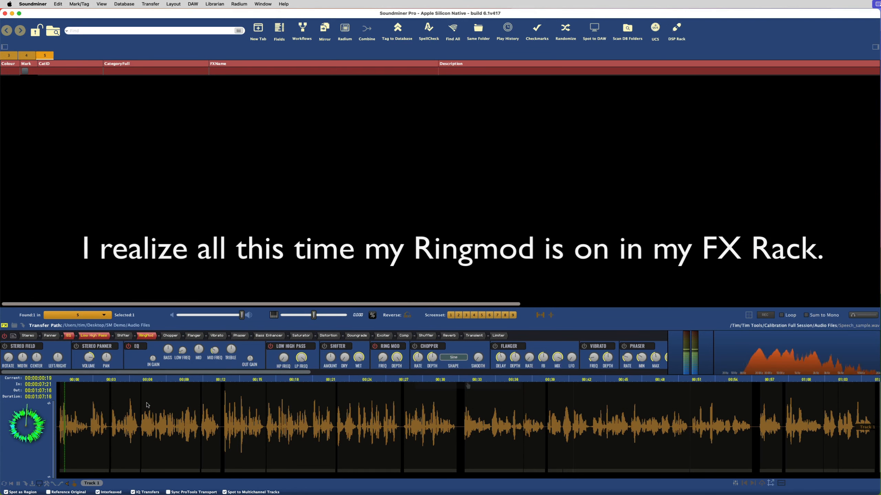
pyautogui.press('space')
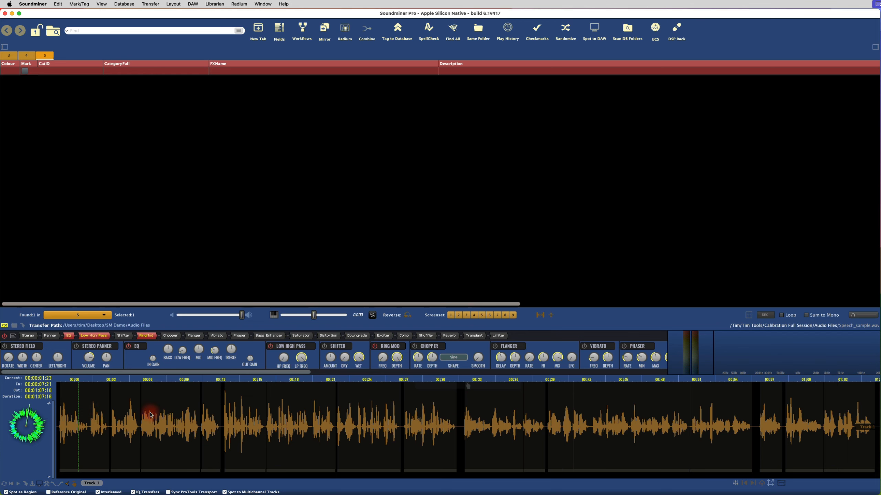
# Step: Select the phrase from about 13:20 to 17:02 in the Speech_sample waveform and transcribe the selection
pyautogui.moveTo(223, 408); pyautogui.dragTo(264, 409)
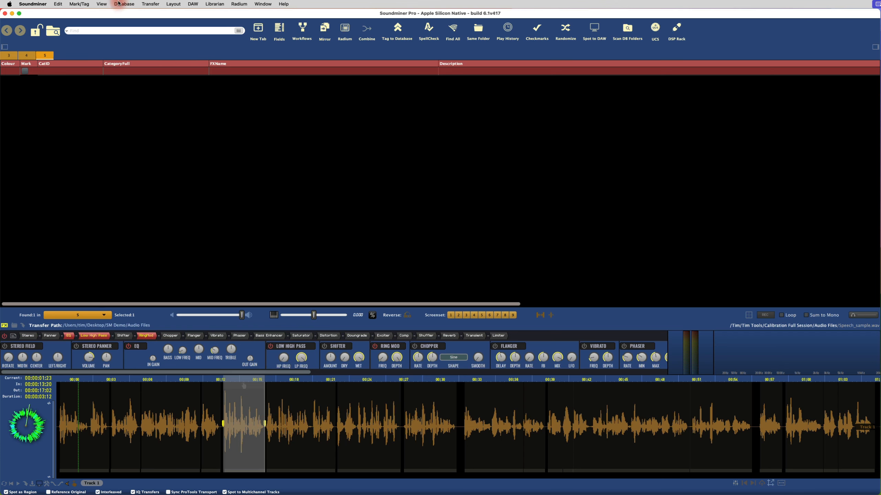
pyautogui.click(58, 4)
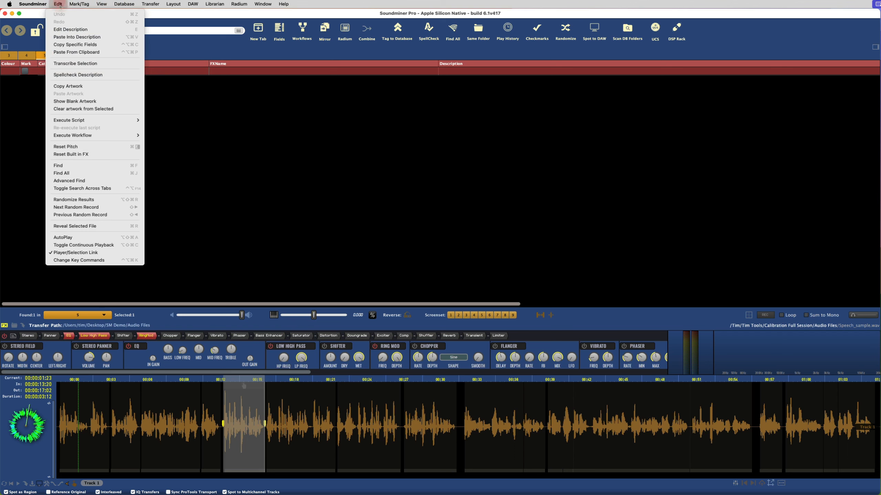
pyautogui.click(71, 63)
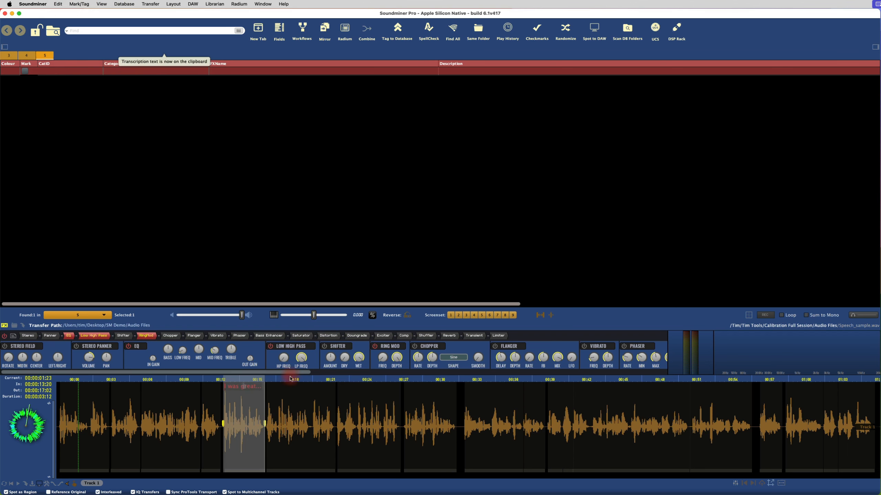
# Step: Read the transcribed text on the waveform in full and replay the phrase from about 13:22 to 17:00
pyautogui.click(294, 394)
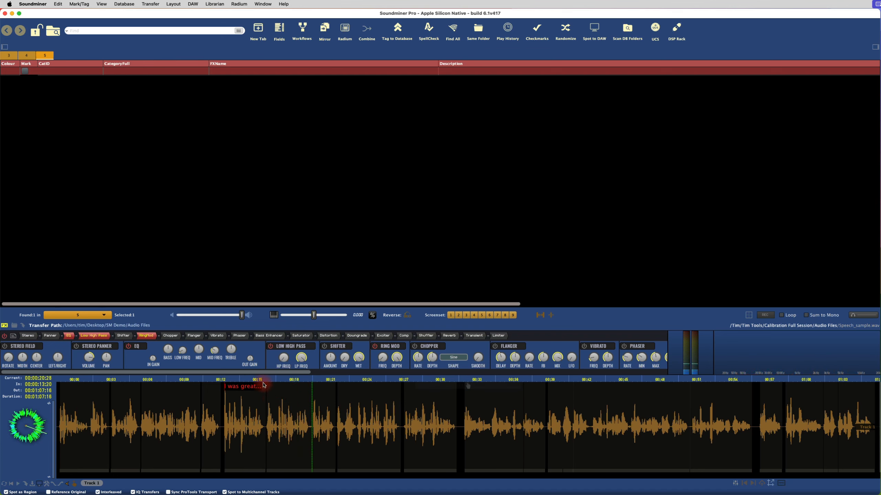
pyautogui.scroll(3, 246, 393)
pyautogui.scroll(5, 245, 393)
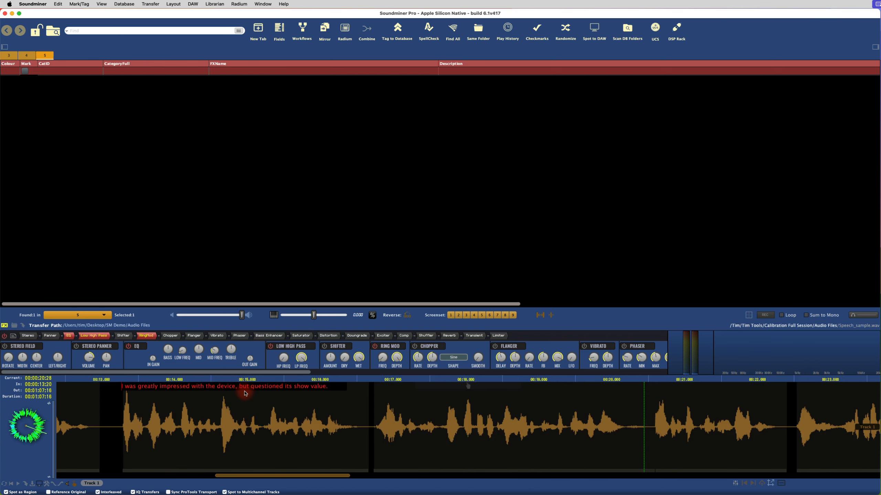
pyautogui.hscroll(-3, 132, 399)
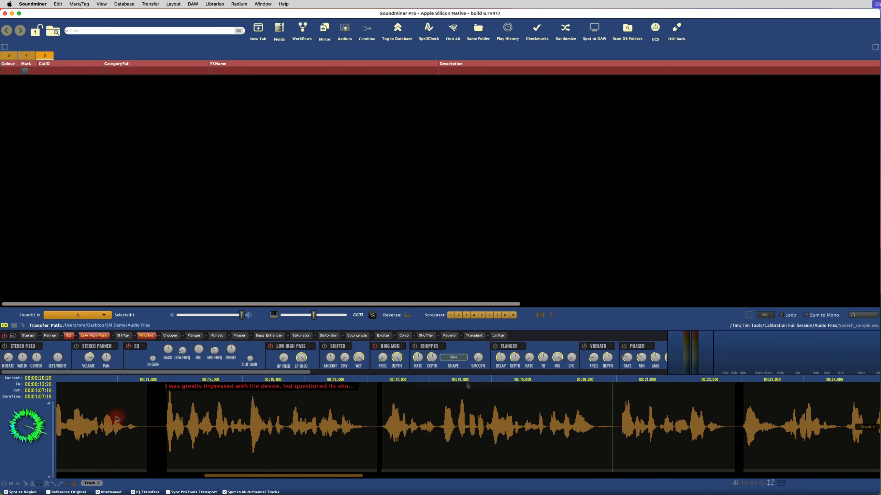
pyautogui.moveTo(162, 420); pyautogui.dragTo(364, 416)
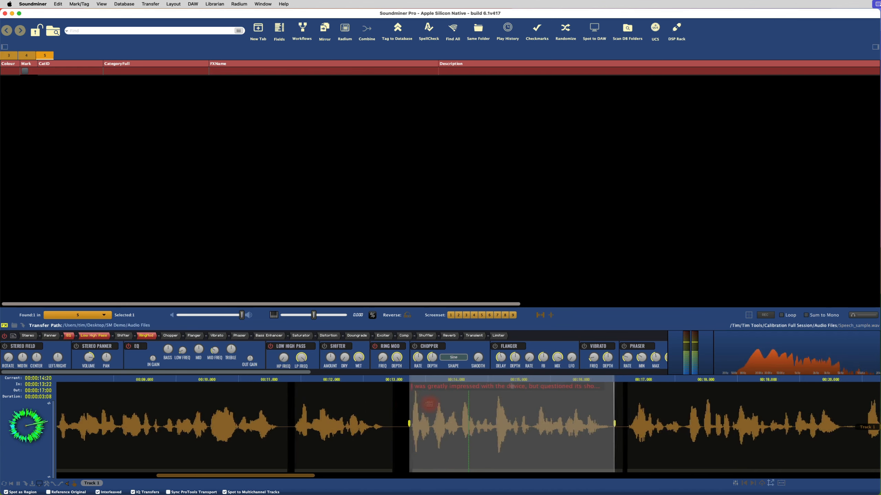
pyautogui.press('space')
# Step: Fill the record's Description with the transcript "I was greatly impressed with the device, but questioned its show value."
pyautogui.click(367, 325)
pyautogui.click(474, 122)
pyautogui.click(463, 155)
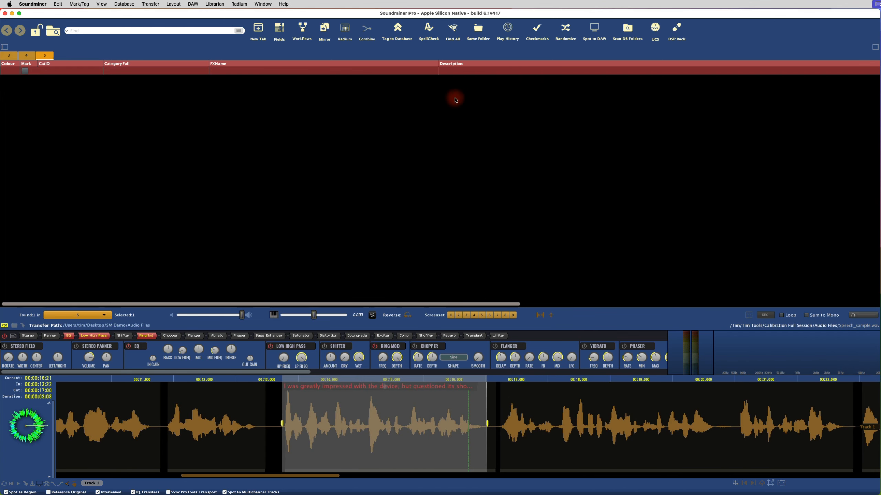
pyautogui.doubleClick(453, 75)
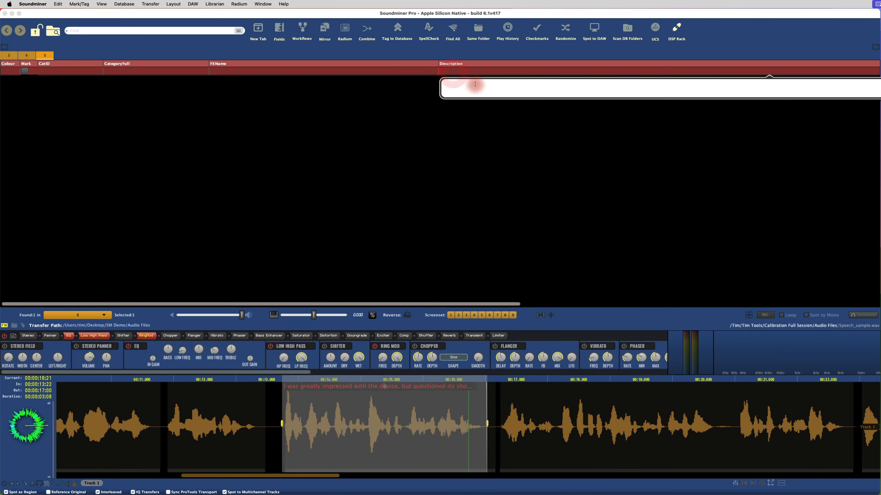
pyautogui.write('I was greatly impressed with the device, but questioned its show value.')
pyautogui.press('Return')
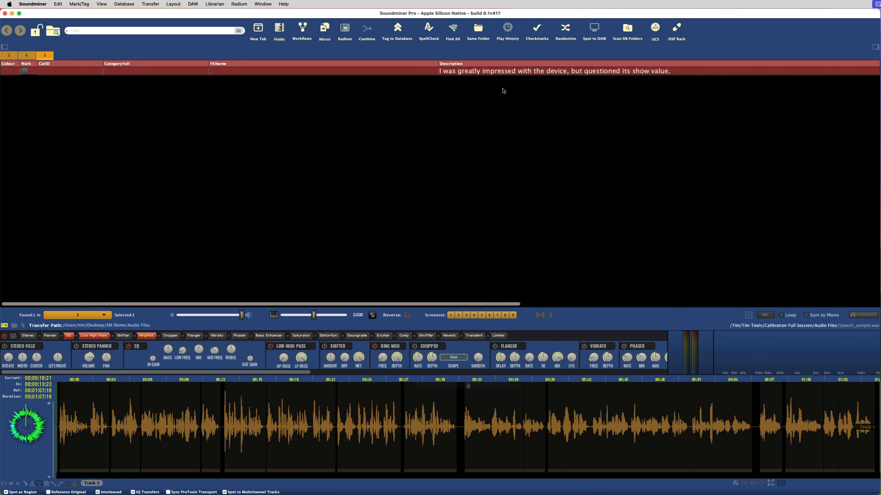
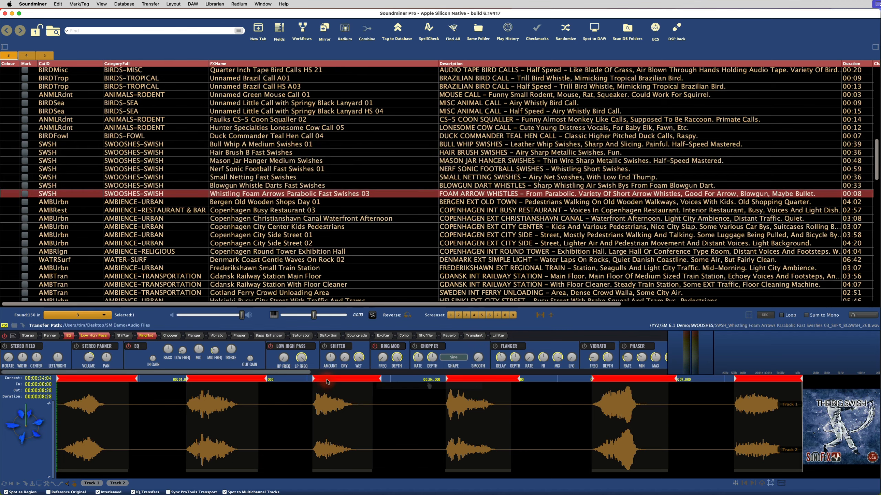
# Step: Remove all regions from Whistling Foam Arrows Parabolic Fast Swishes 03
pyautogui.rightClick(327, 381)
pyautogui.click(335, 368)
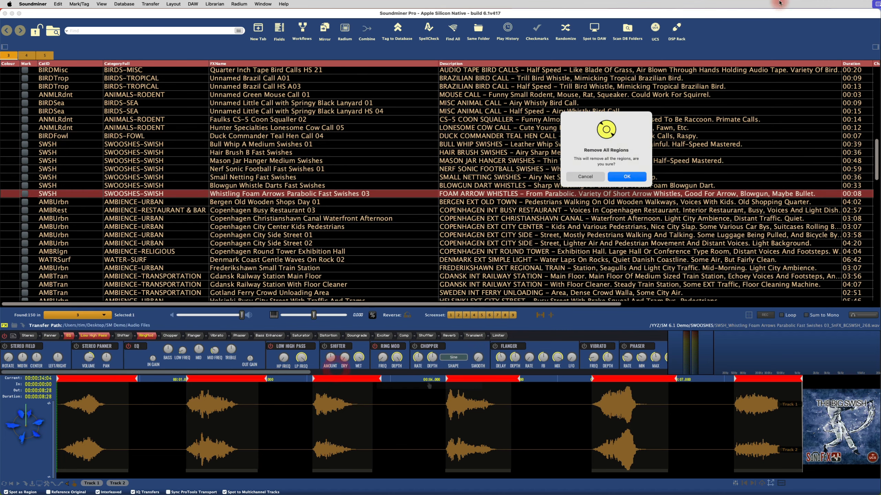
pyautogui.click(619, 176)
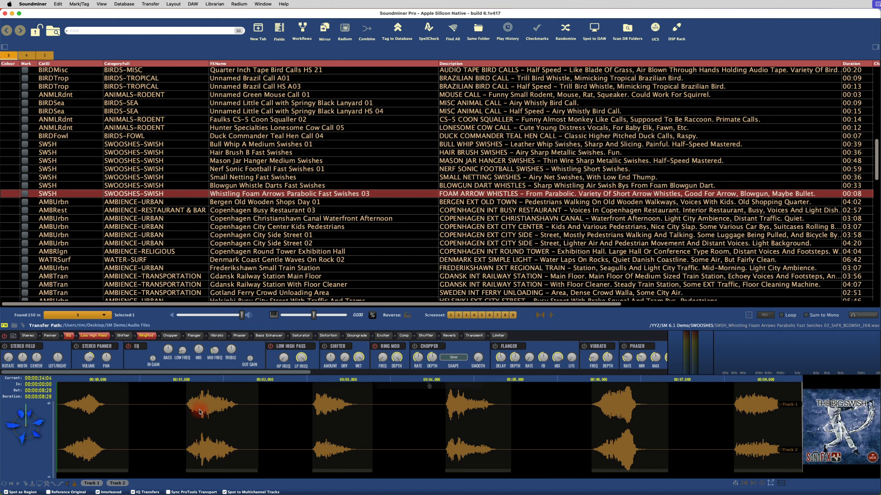
# Step: Capture five short regions along the swishes waveform, the first from about 0:04 to 0:13 and the last from about 6:12 to 6:19
pyautogui.moveTo(68, 402); pyautogui.dragTo(92, 402)
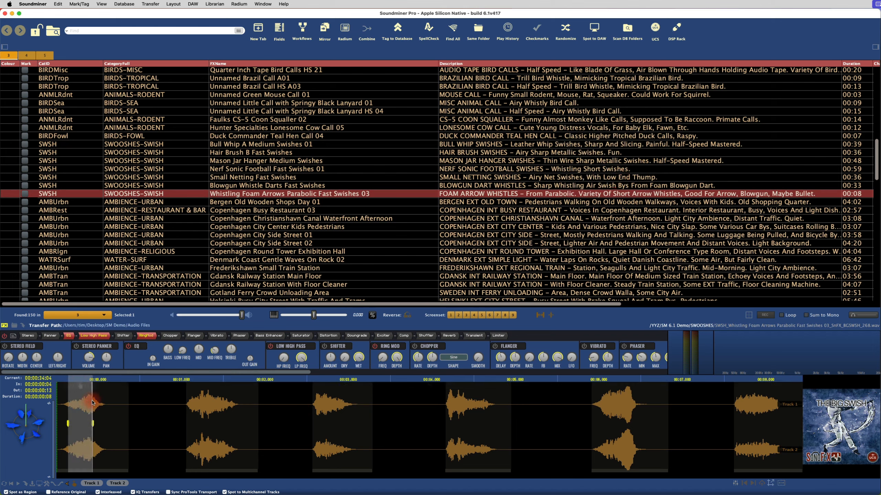
pyautogui.moveTo(228, 423); pyautogui.dragTo(271, 422)
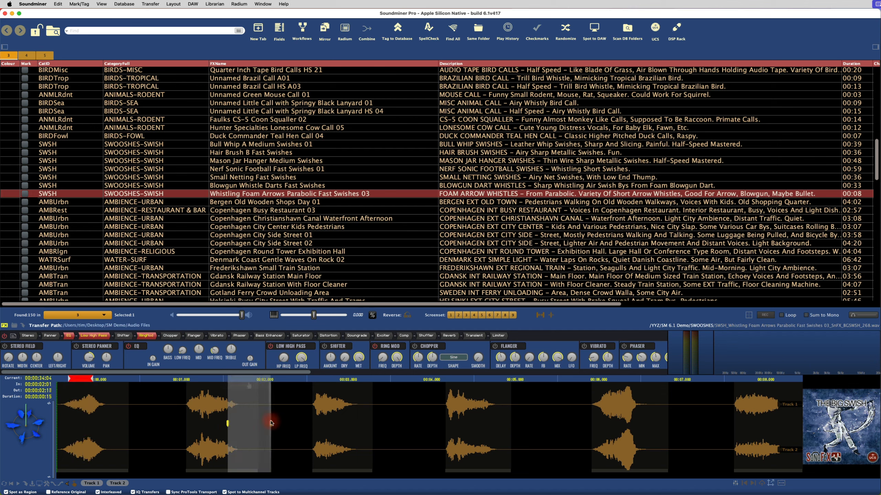
pyautogui.moveTo(329, 416); pyautogui.dragTo(366, 411)
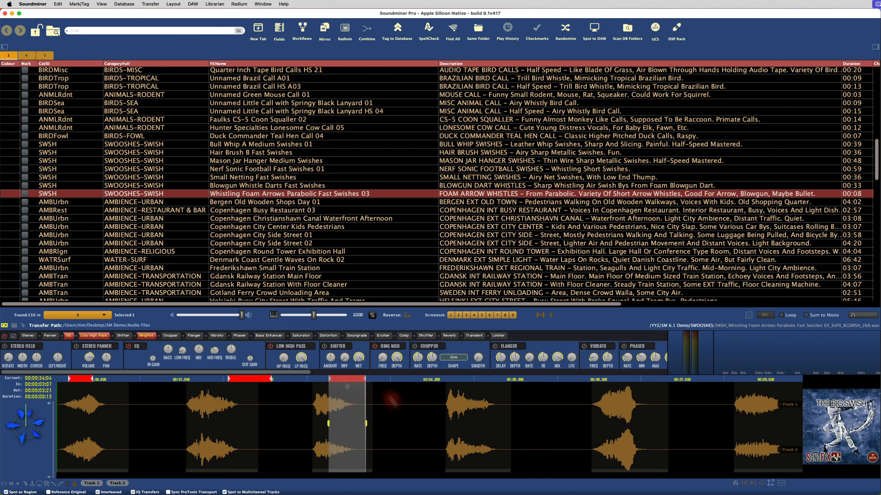
pyautogui.moveTo(427, 416); pyautogui.dragTo(481, 414)
pyautogui.moveTo(592, 399); pyautogui.dragTo(610, 399)
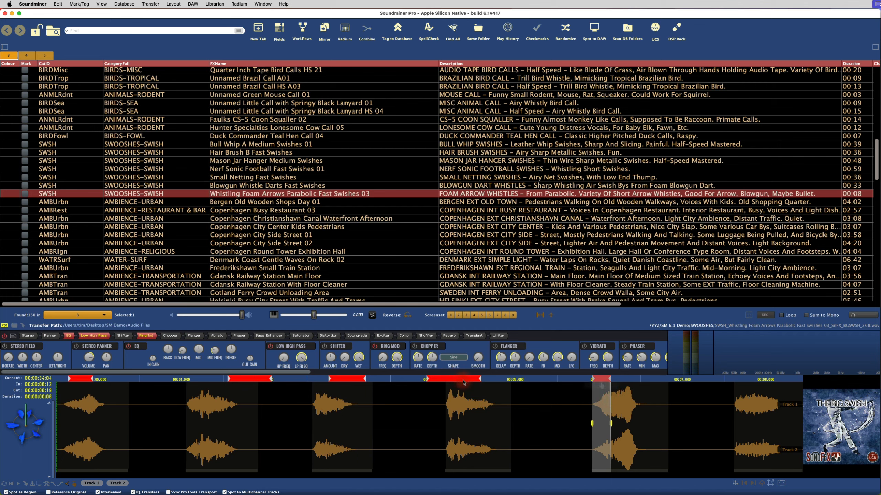
# Step: Set the Radium Region Colour to orange FF8000 in the application preferences
pyautogui.press('super+comma')
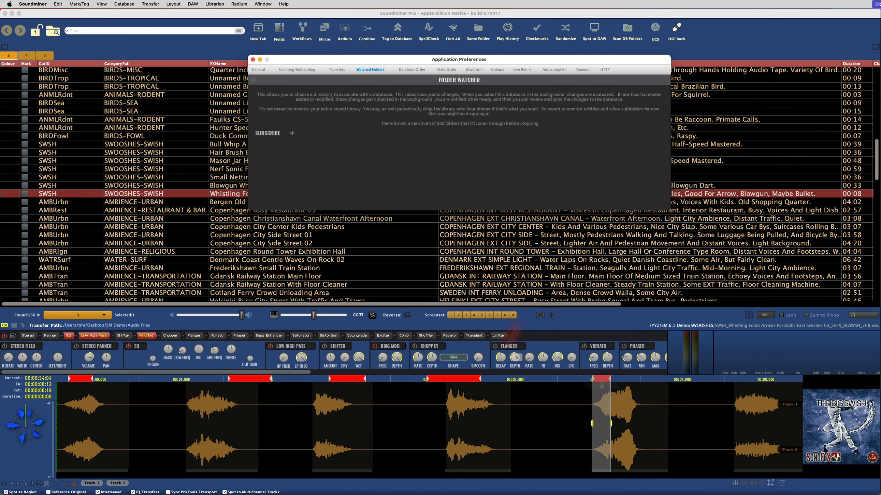
pyautogui.click(498, 69)
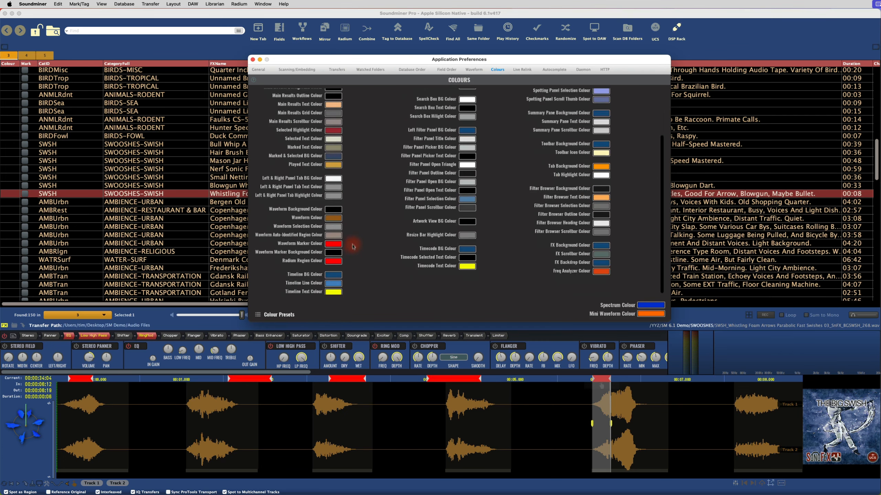
pyautogui.click(334, 261)
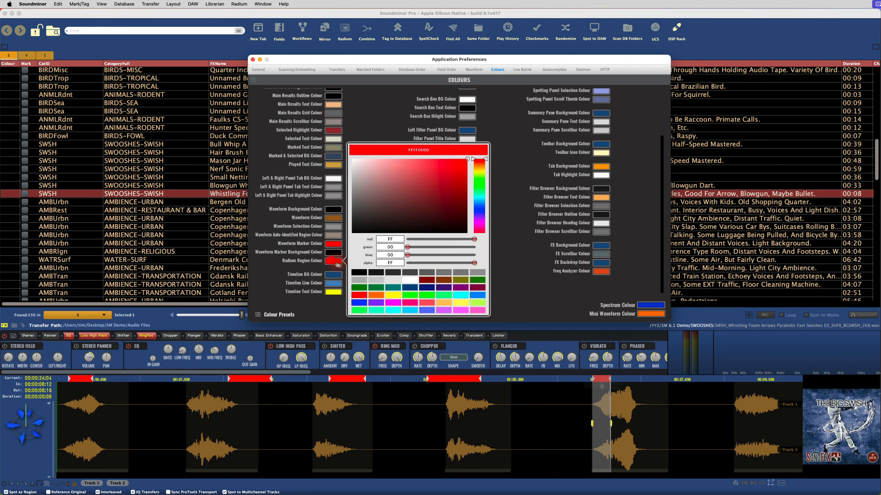
pyautogui.click(376, 295)
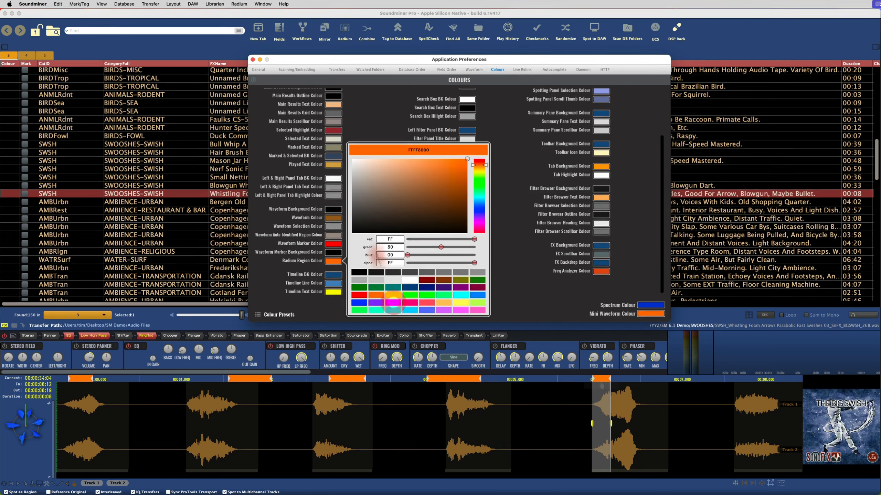
pyautogui.click(373, 117)
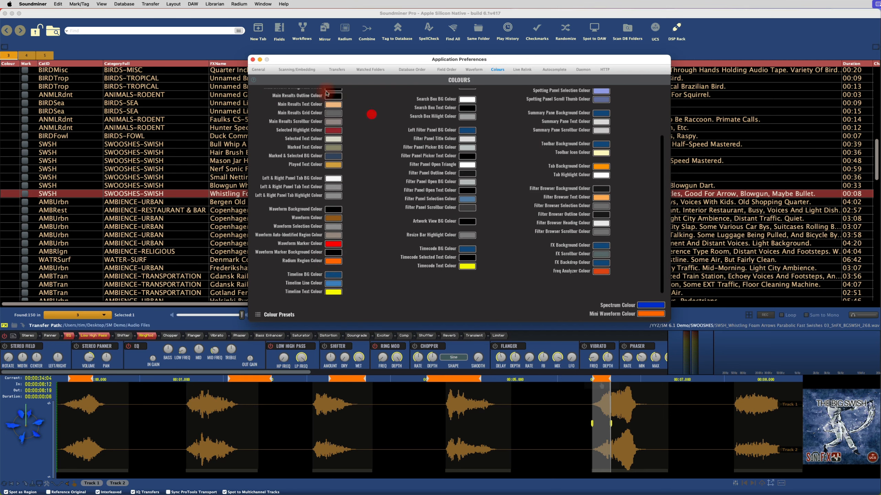
pyautogui.click(253, 60)
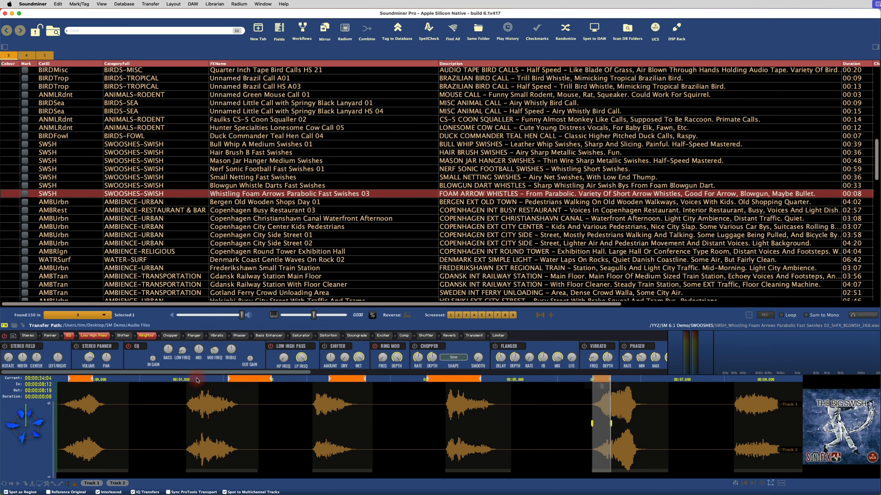
# Step: Audition the second swish, capture all auto-identified regions, and remove every region from the waveform again
pyautogui.click(200, 411)
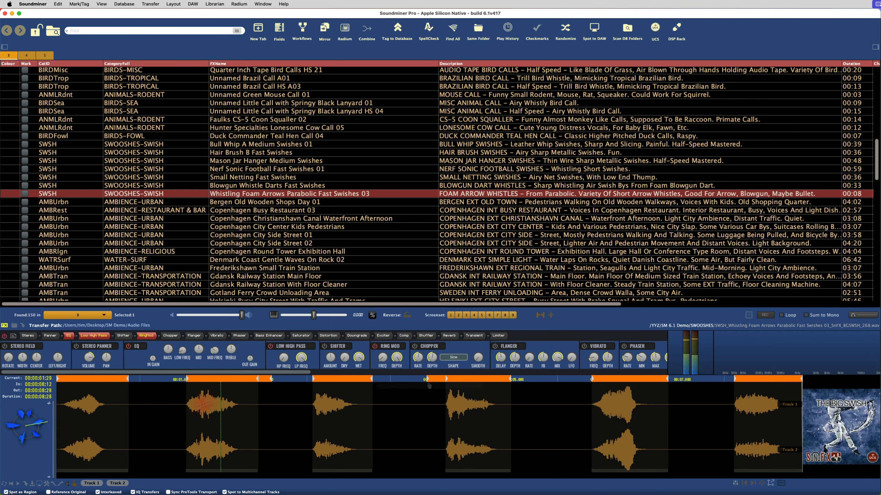
pyautogui.click(437, 382)
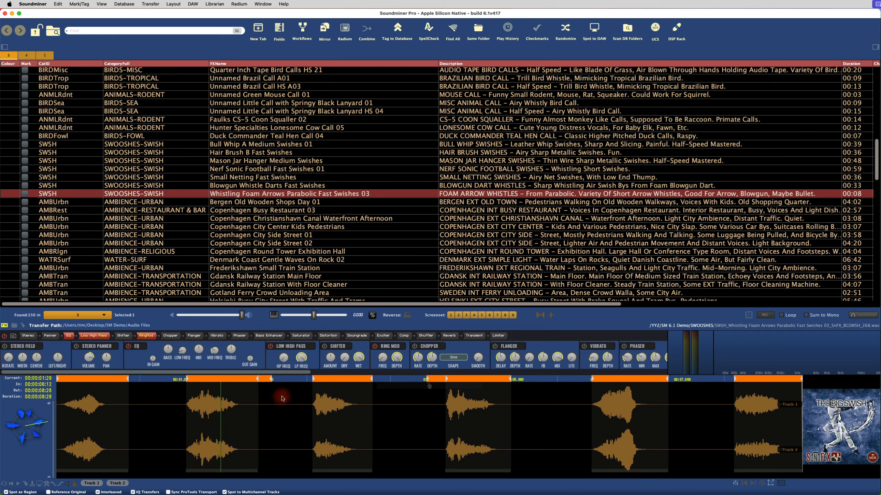
pyautogui.rightClick(205, 380)
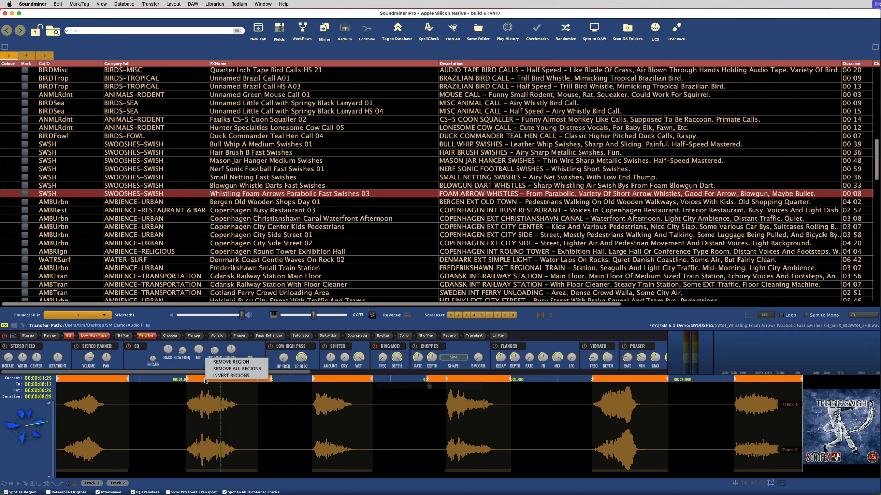
pyautogui.click(222, 367)
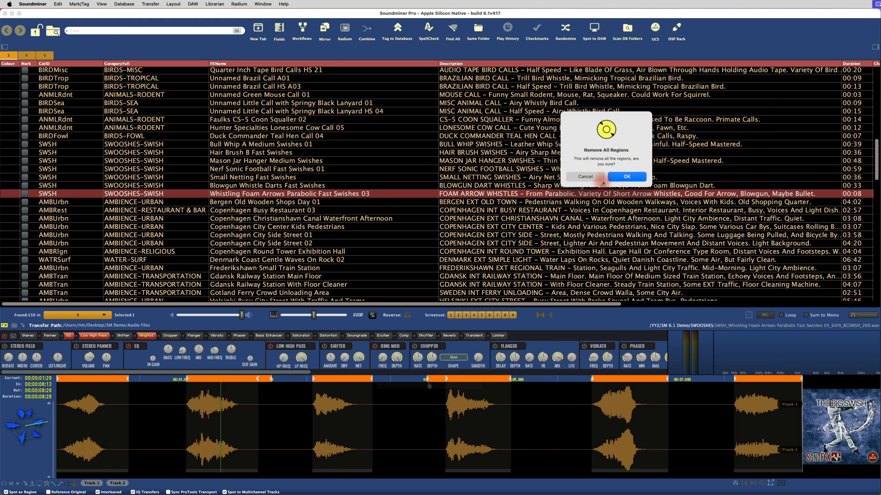
pyautogui.click(619, 177)
# Step: Capture three regions on the second, third and fourth swishes, the first from about 1:21 to 2:05 and the last from about 4:18 to 5:00
pyautogui.moveTo(199, 417); pyautogui.dragTo(240, 417)
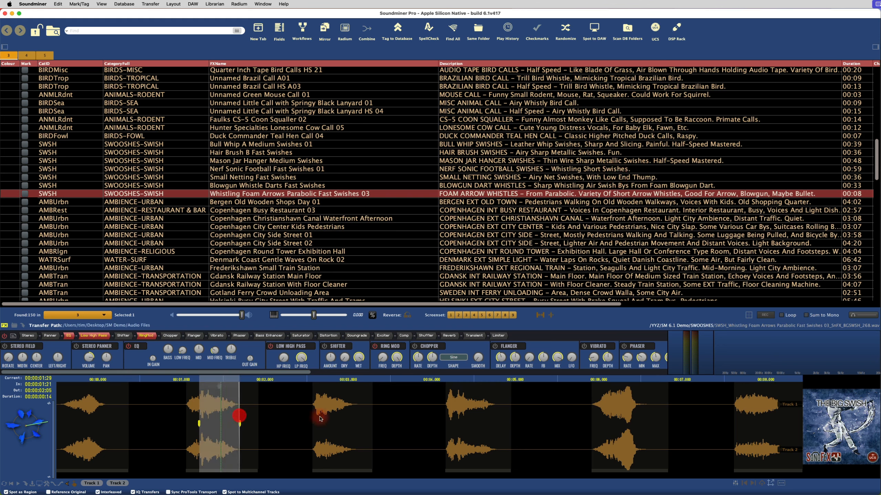
pyautogui.press('r')
pyautogui.moveTo(345, 416); pyautogui.dragTo(385, 418)
pyautogui.press('r')
pyautogui.moveTo(444, 410); pyautogui.dragTo(475, 408)
pyautogui.press('r')
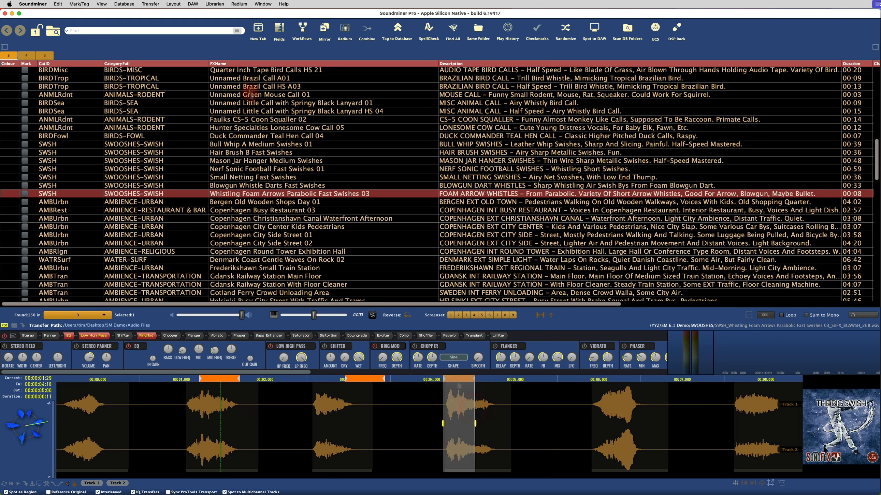
# Step: Enable Clear Old Regions When Capturing, clear the waveform selection, and capture all auto-identified regions of the swishes file
pyautogui.click(242, 3)
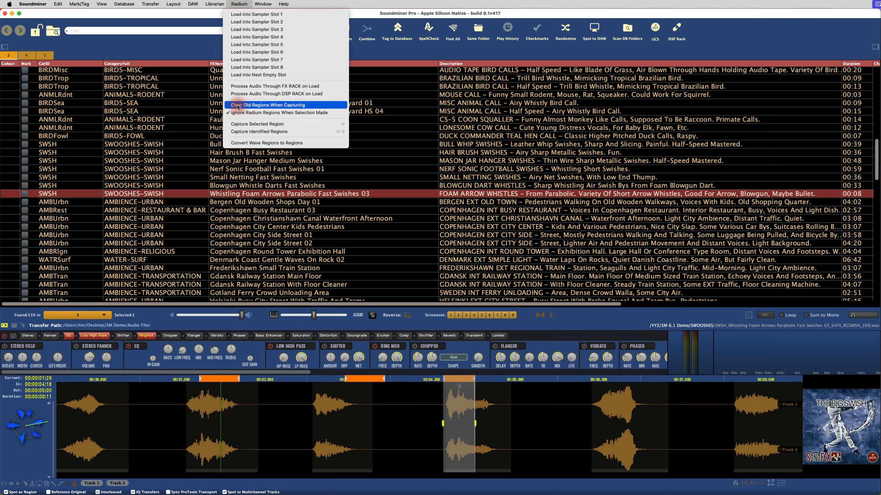
pyautogui.click(272, 107)
pyautogui.click(106, 475)
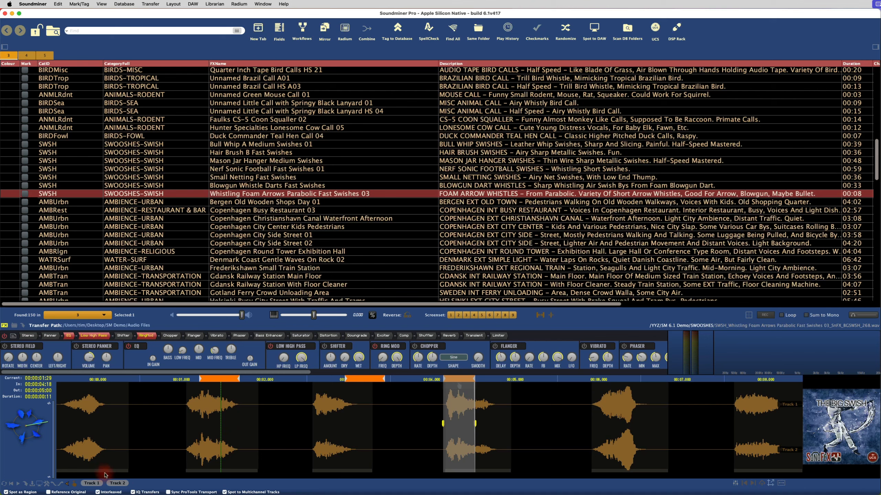
pyautogui.click(399, 435)
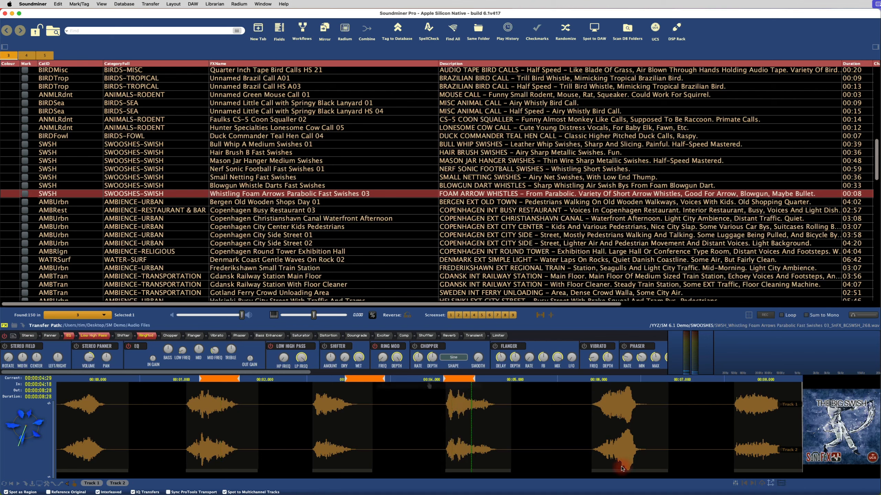
pyautogui.press('super+r')
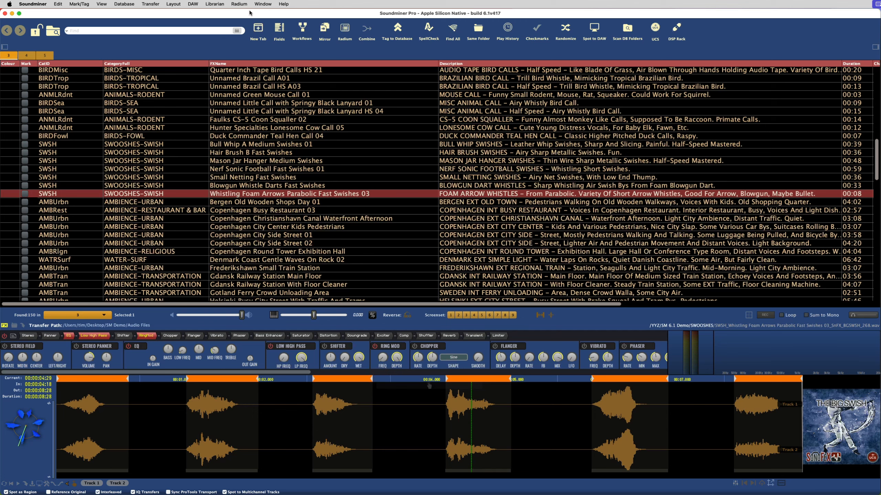
pyautogui.click(239, 4)
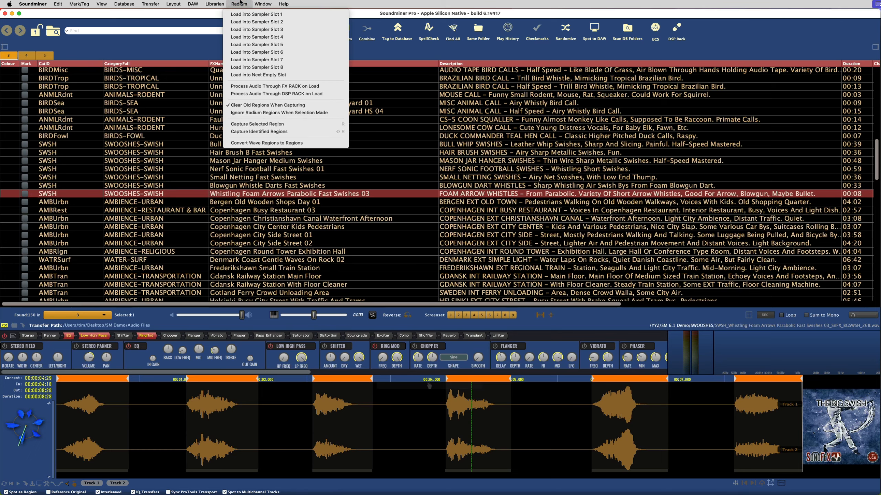
pyautogui.click(339, 113)
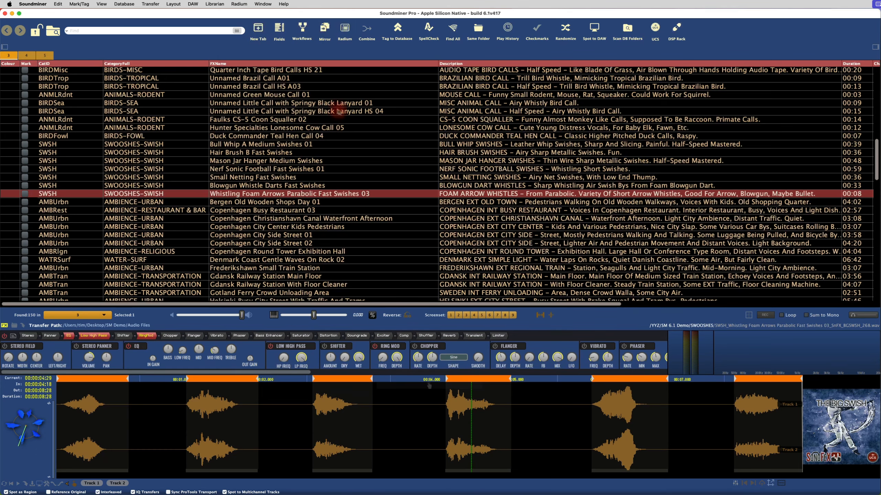
pyautogui.click(240, 12)
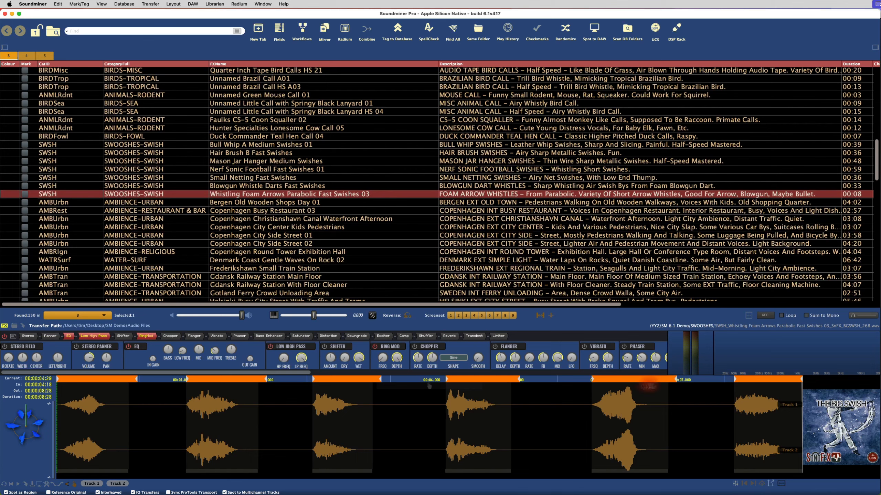
# Step: Load the swishes file with its captured regions into Radium sampler slot 1, view it there, and return to the library window
pyautogui.click(239, 4)
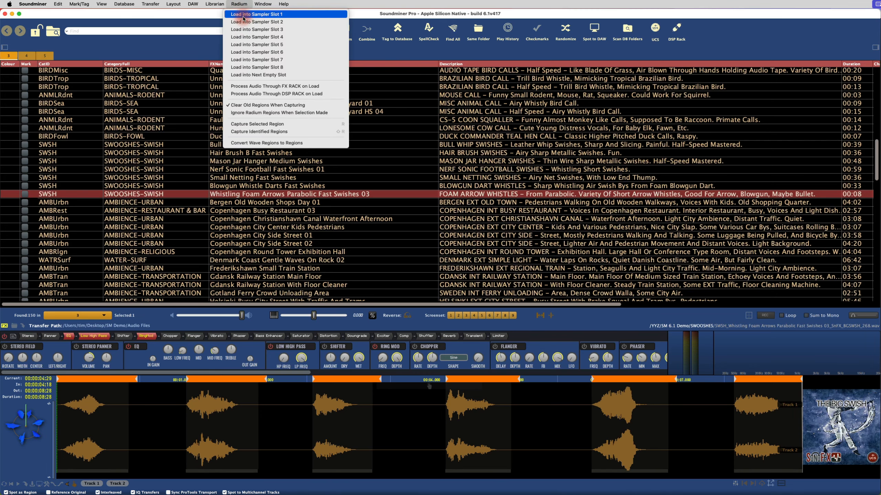
pyautogui.click(257, 14)
pyautogui.doubleClick(424, 13)
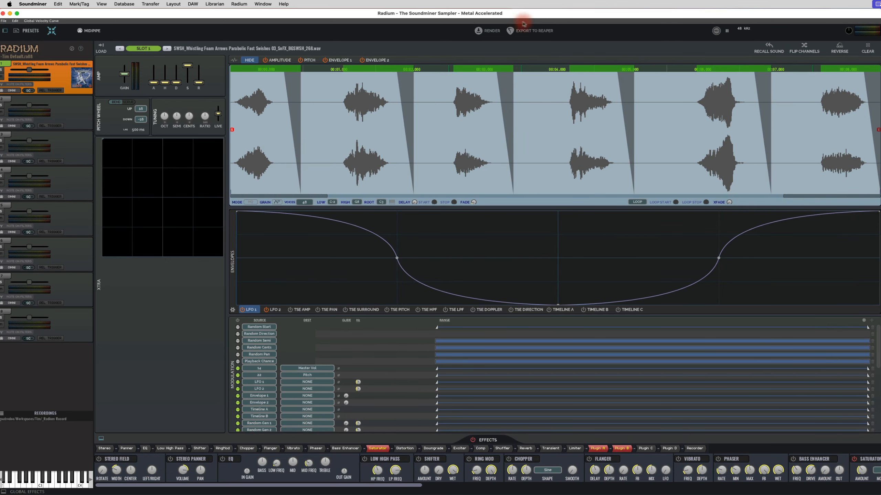
pyautogui.press('super+w')
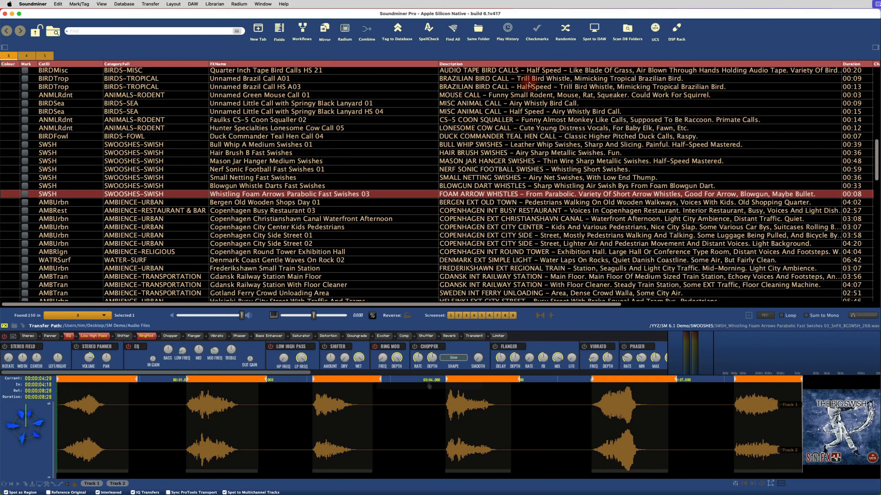
# Step: Select the second and third swishes, from about 1:12 to 3:22, load the sound into sampler slot 2, and return to the library
pyautogui.moveTo(176, 423); pyautogui.dragTo(368, 424)
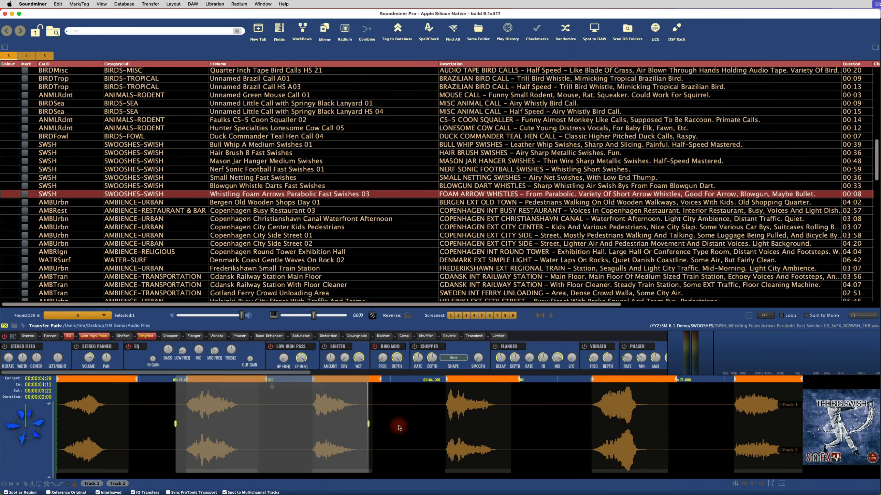
pyautogui.click(245, 3)
pyautogui.click(246, 21)
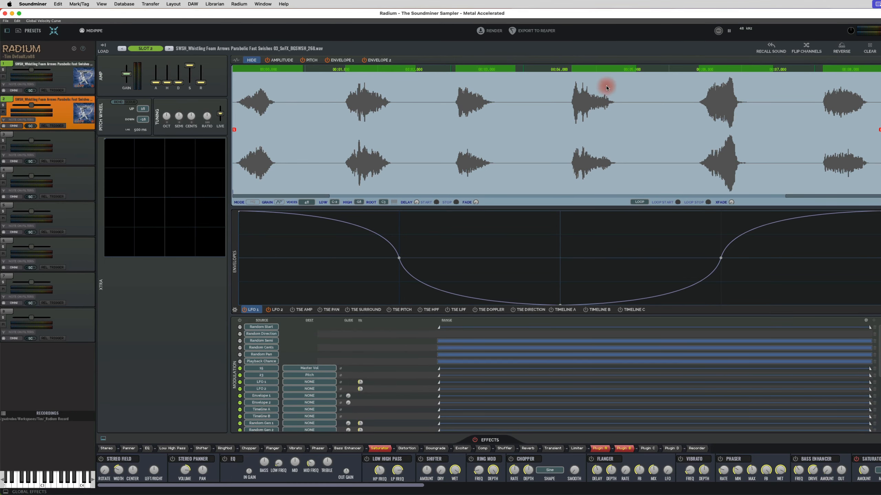
pyautogui.press('super+grave')
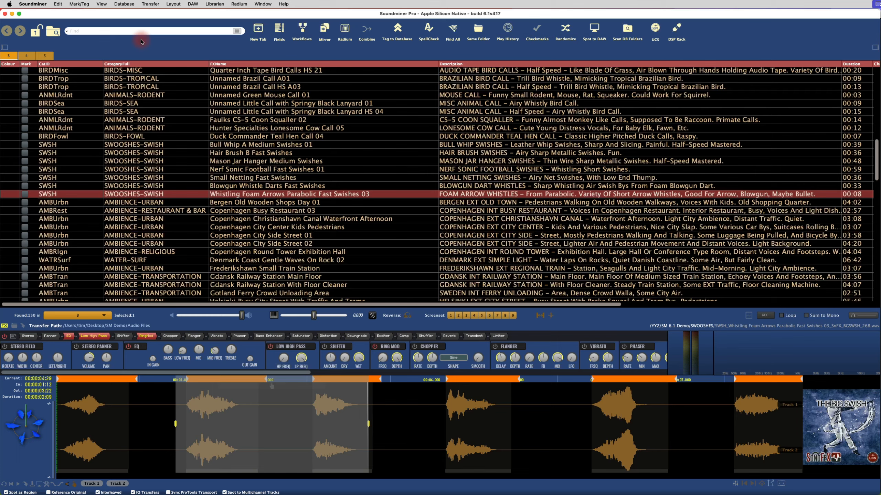
# Step: Enable Ignore Radium Regions When Selection Made and load the selected swishes into sampler slot 2
pyautogui.click(240, 3)
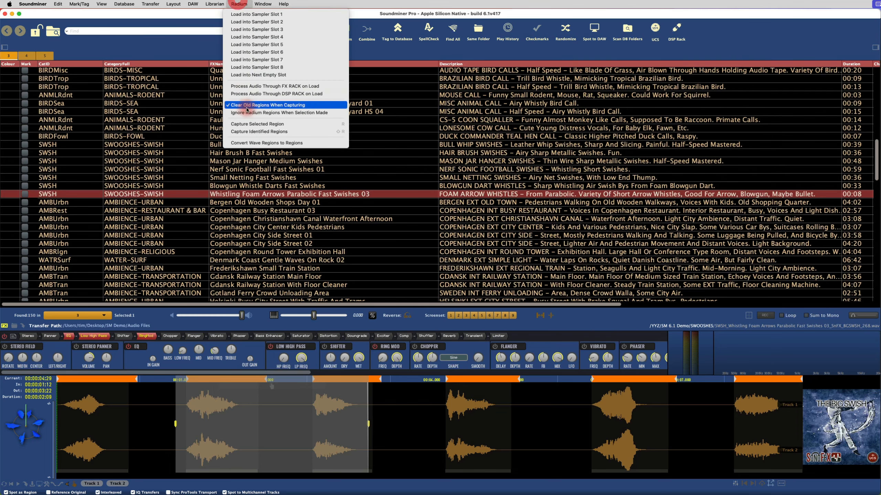
pyautogui.click(272, 113)
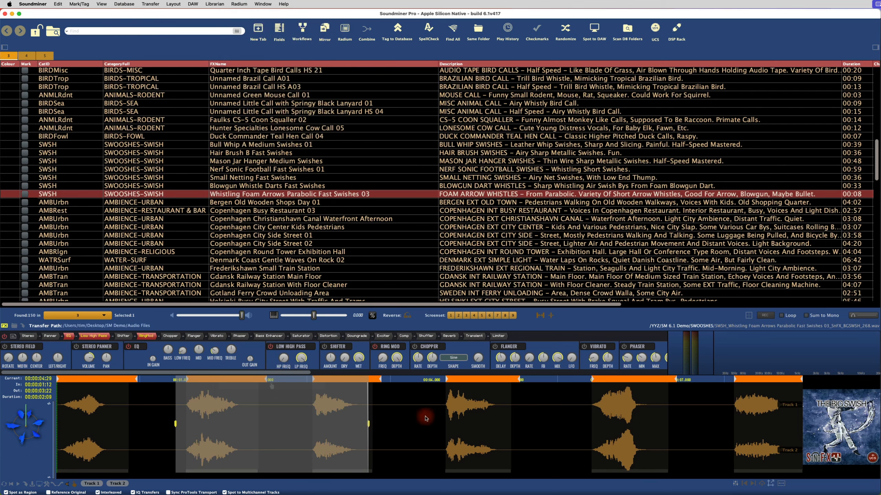
pyautogui.click(239, 4)
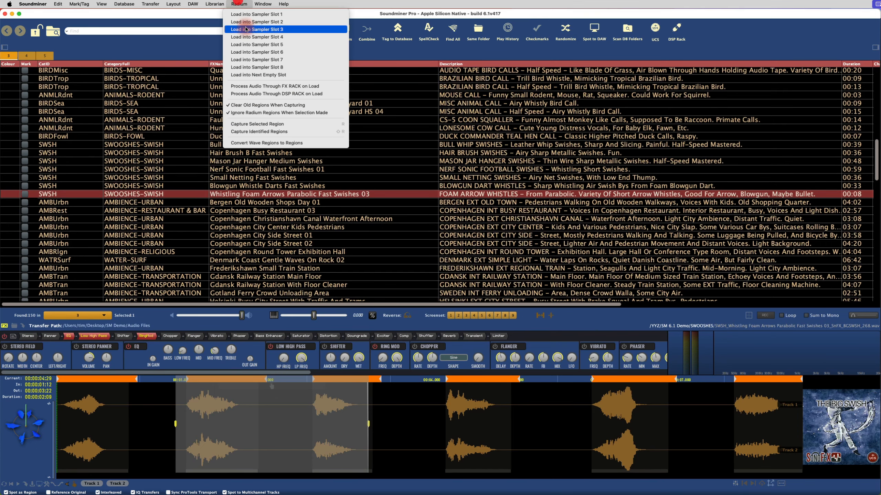
pyautogui.click(245, 22)
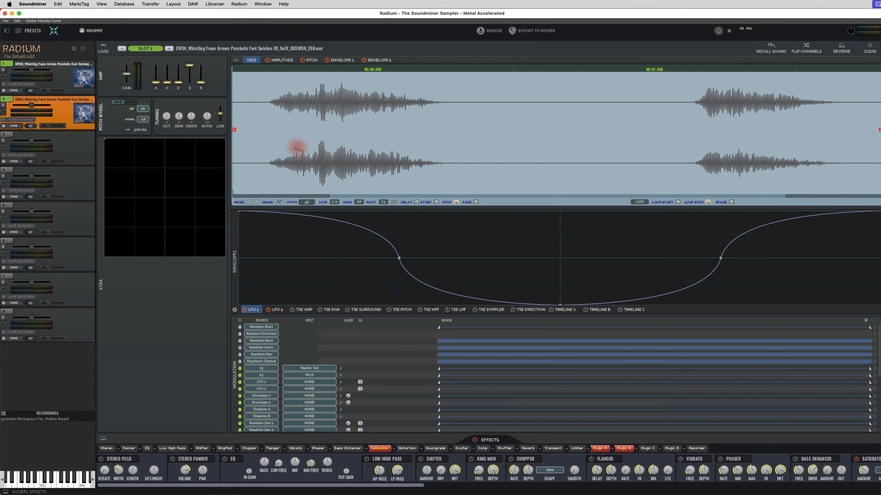
# Step: Compare the waveforms in sampler slots 1 and 2, review the Radium region options, and return to the library
pyautogui.click(63, 81)
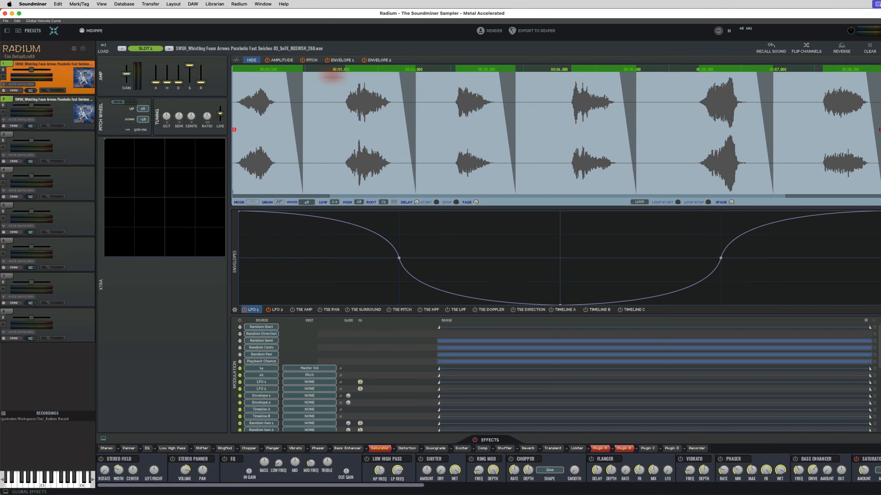
pyautogui.click(79, 109)
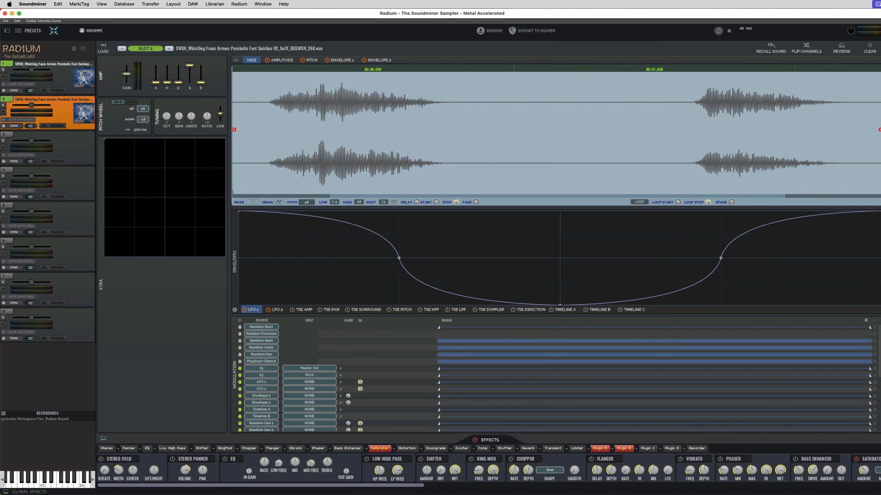
pyautogui.click(239, 4)
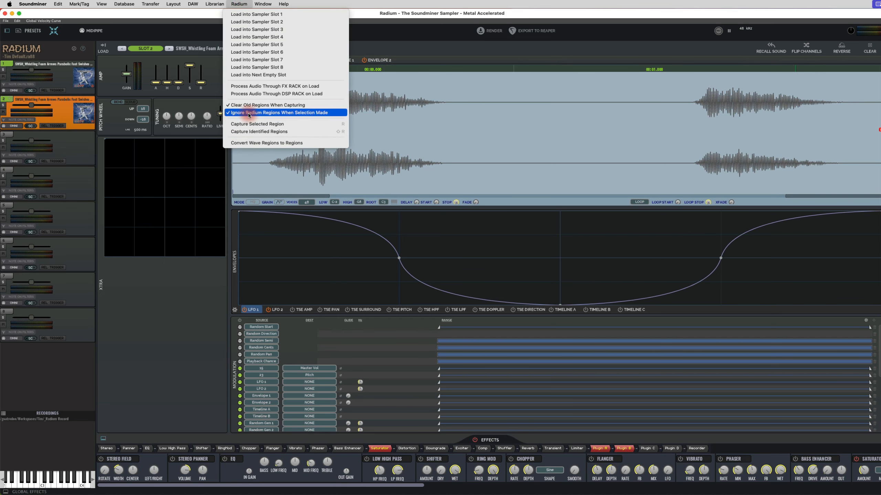
pyautogui.click(221, 17)
pyautogui.press('super+grave')
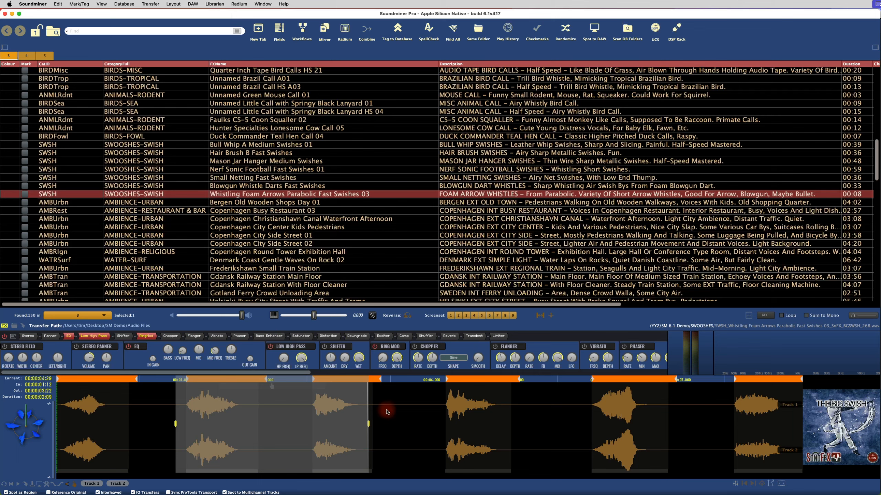
# Step: Clear the waveform selection and select the Copenhagen City Center Kids Pedestrians recording in the list
pyautogui.click(362, 412)
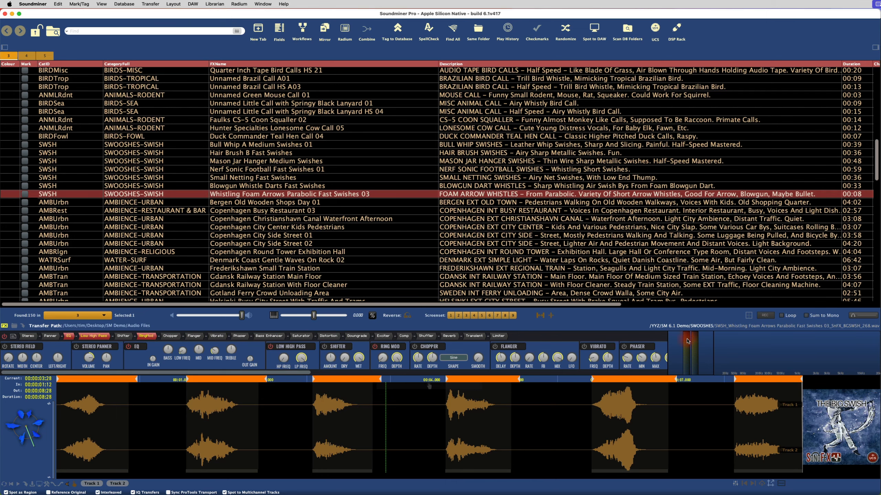
pyautogui.scroll(-1, 410, 218)
pyautogui.click(410, 219)
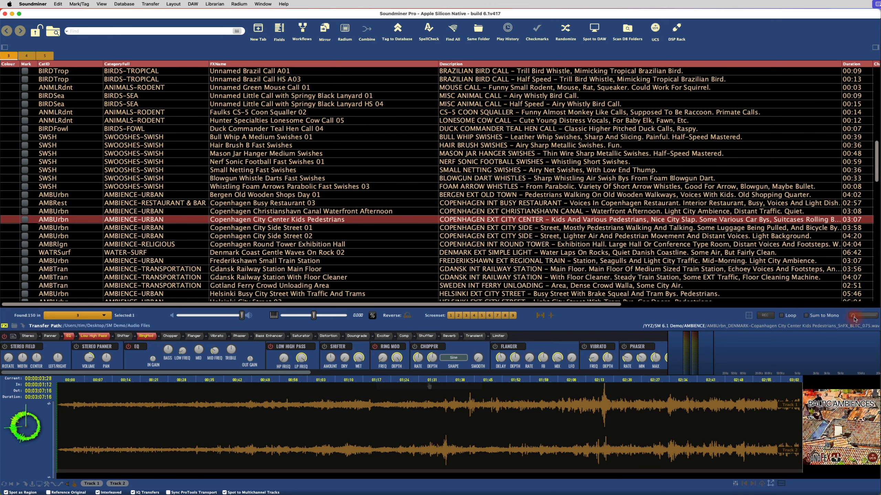
# Step: Enable Connect to Monitor on Launch in the Soundminer Monitor options and bring the library window back to full width
pyautogui.click(857, 316)
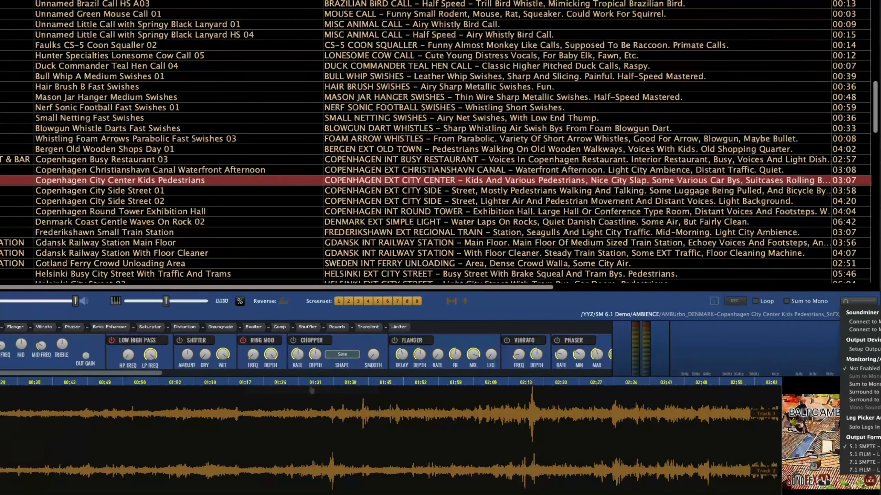
pyautogui.press('Escape')
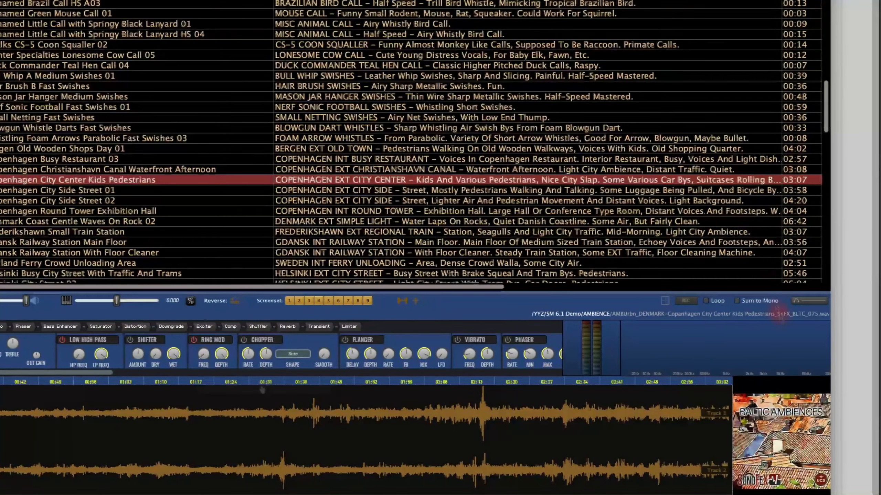
pyautogui.click(801, 300)
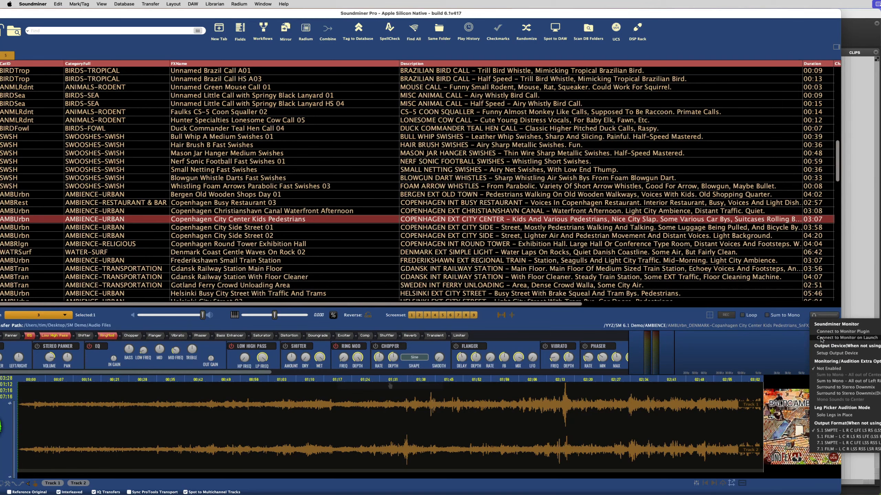
pyautogui.click(822, 339)
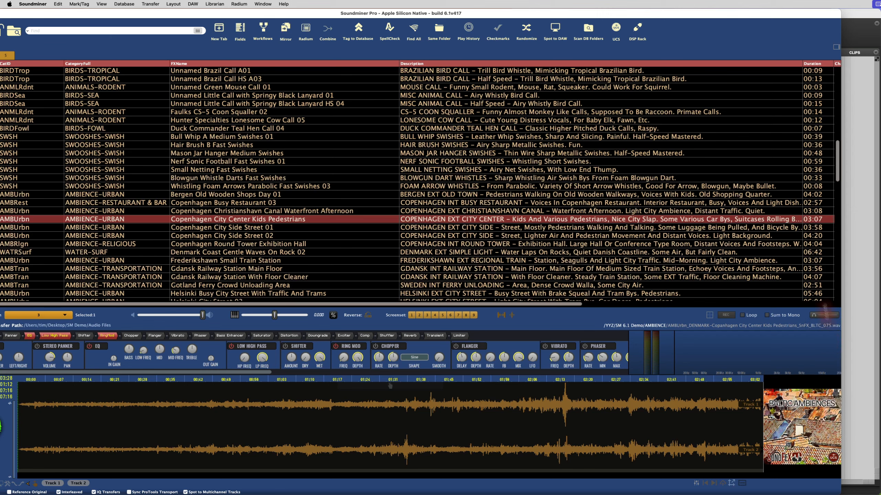
pyautogui.click(821, 317)
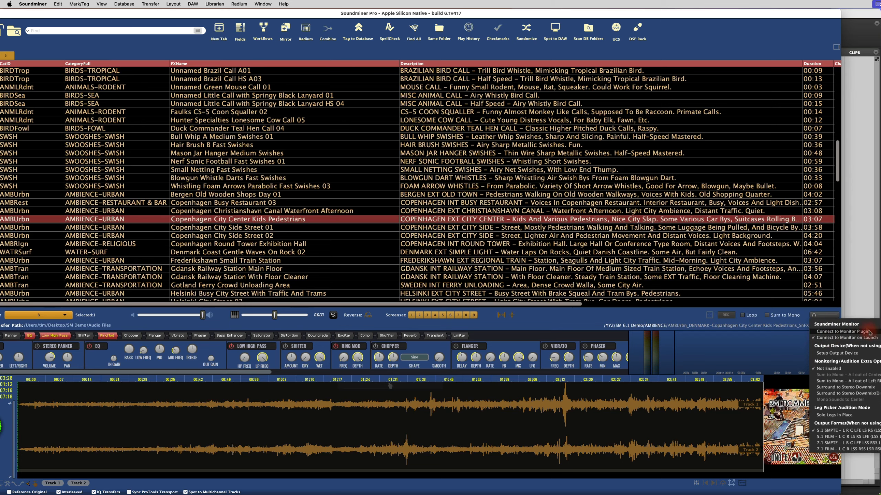
pyautogui.click(613, 36)
pyautogui.doubleClick(649, 17)
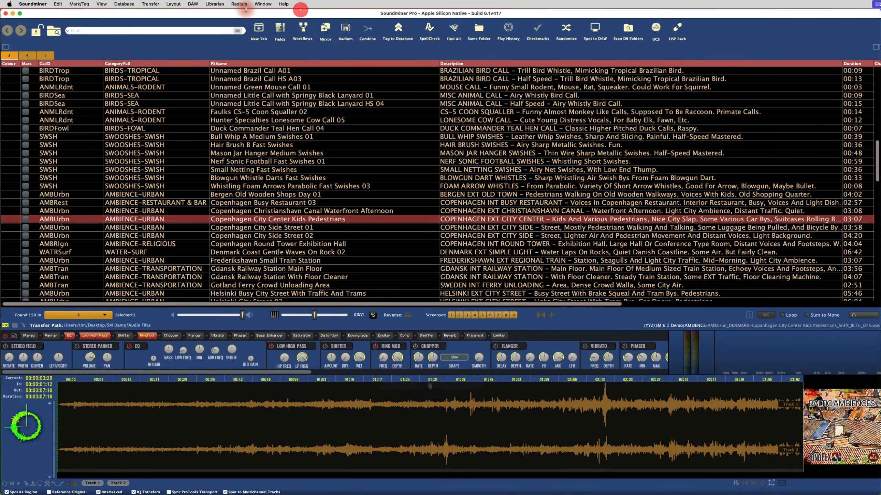
# Step: Search Help for "toolbar" to open toolbar customization, and move Combine ahead of Radium in the toolbar order
pyautogui.click(283, 4)
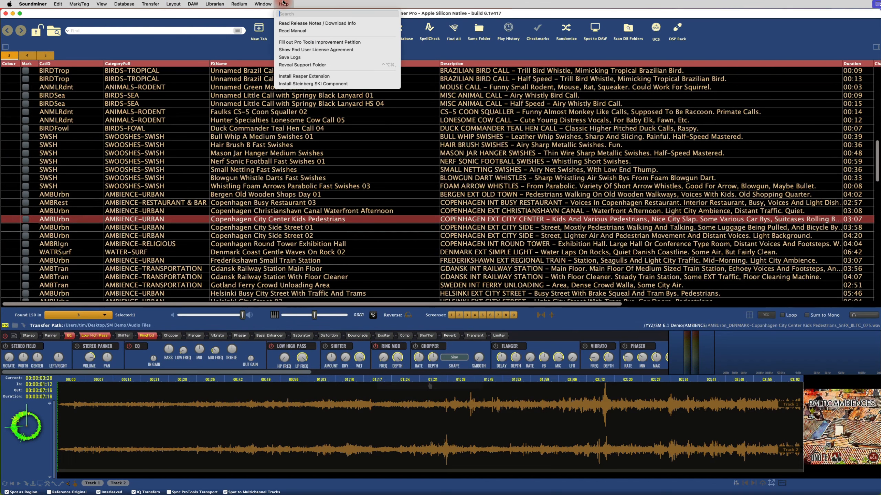
pyautogui.write('toolbar')
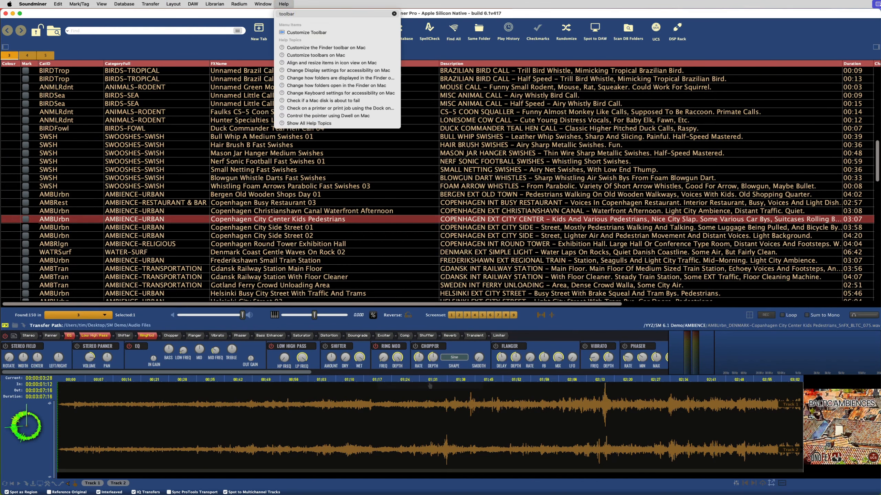
pyautogui.click(297, 32)
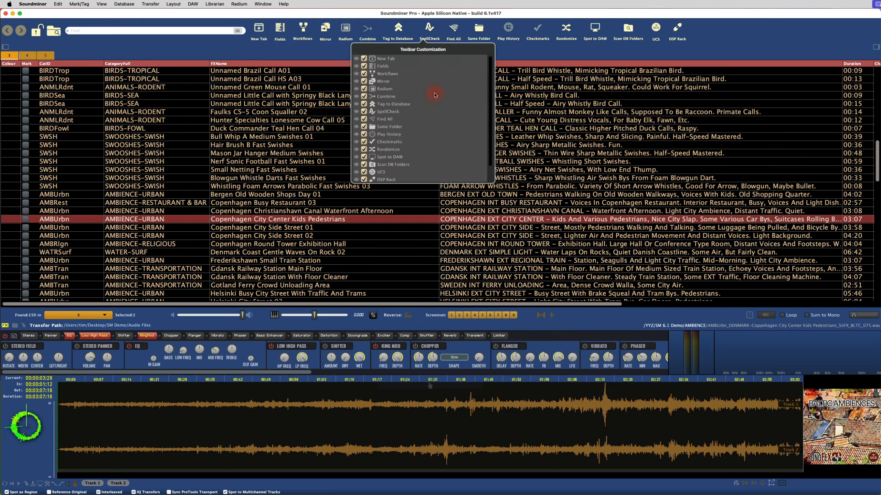
pyautogui.scroll(-2, 436, 95)
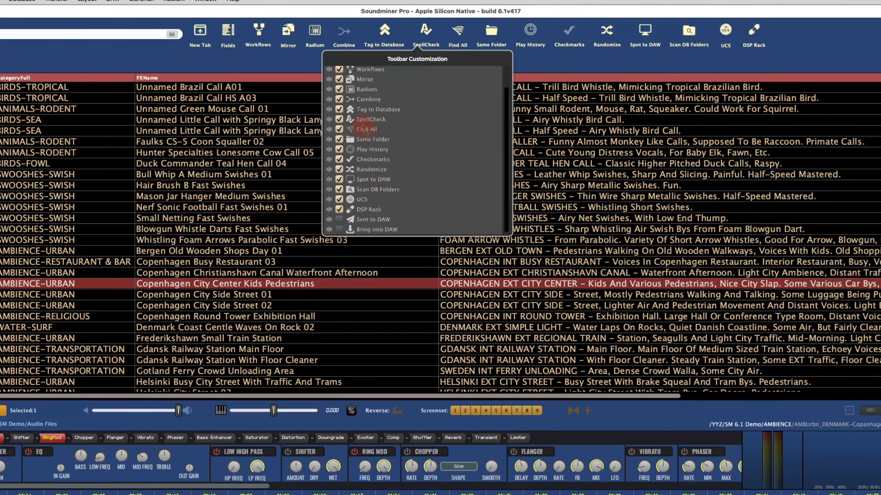
pyautogui.scroll(2, 340, 119)
pyautogui.moveTo(327, 122)
pyautogui.mouseDown()
pyautogui.moveTo(329, 107)
pyautogui.moveTo(329, 135)
pyautogui.moveTo(332, 109)
pyautogui.mouseUp()
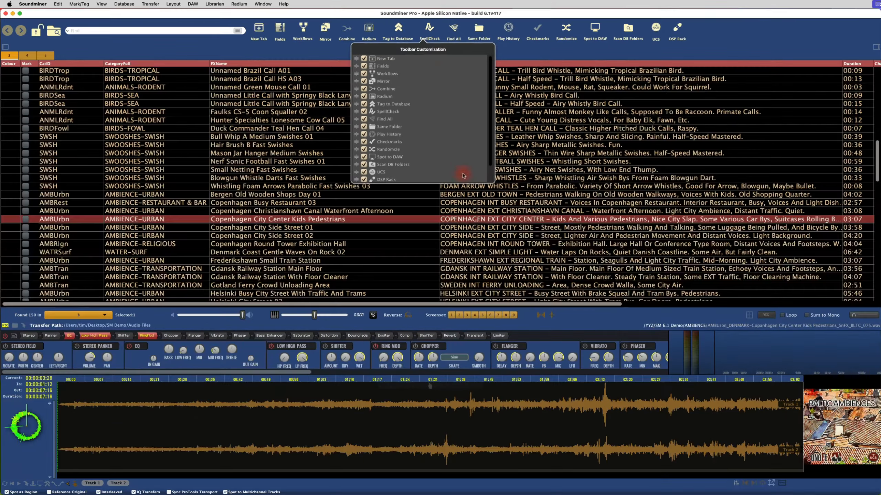
pyautogui.click(240, 65)
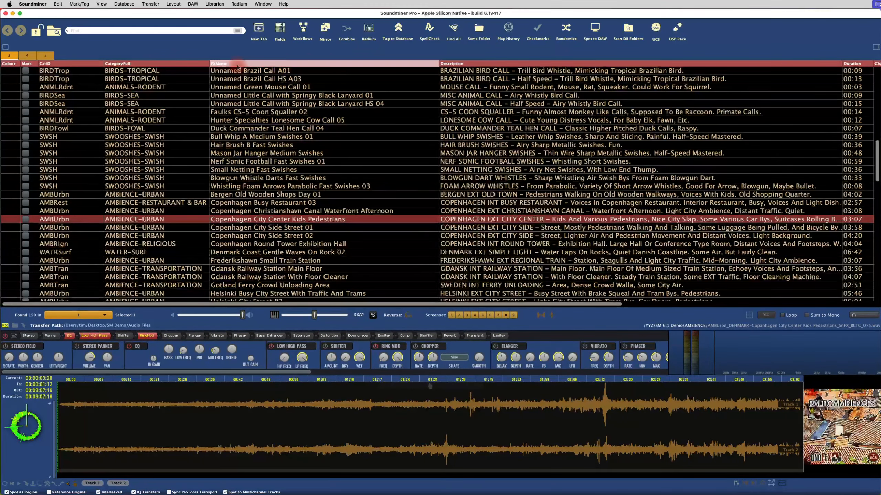
# Step: Show the Brightness column in the library list, sort the recordings by brightness, and look through the whole order
pyautogui.rightClick(73, 64)
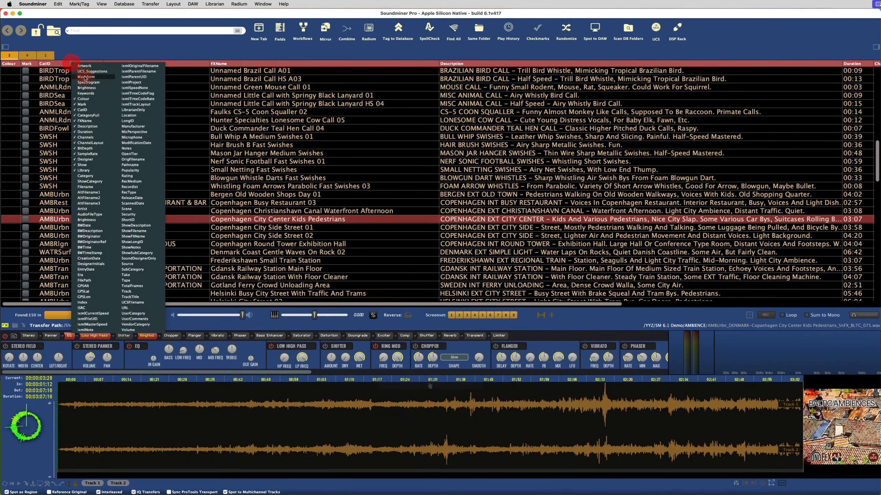
pyautogui.click(96, 89)
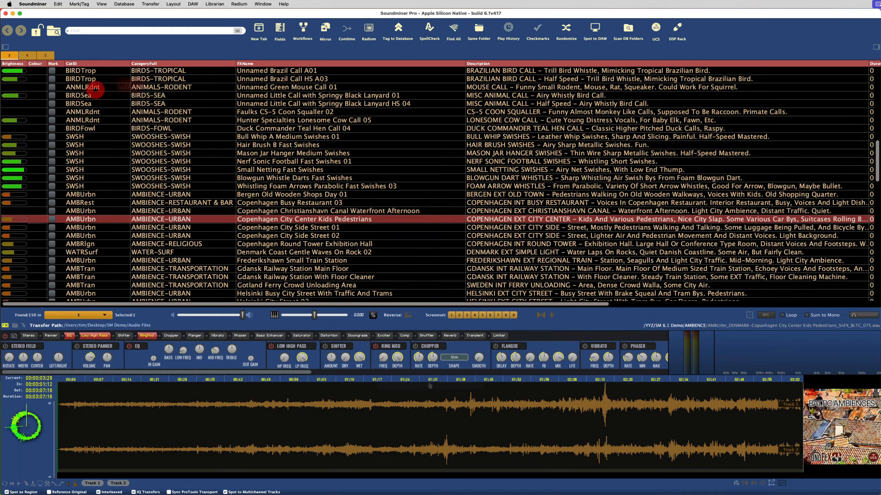
pyautogui.click(20, 65)
pyautogui.scroll(-15, 36, 173)
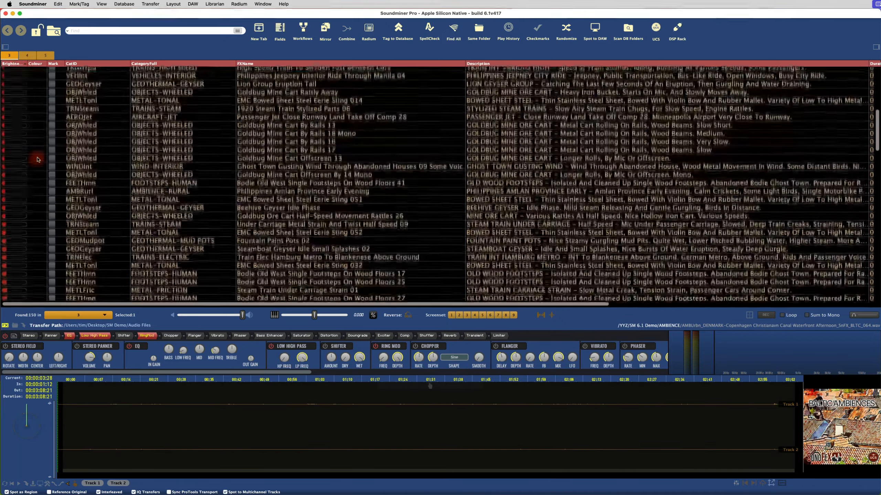
pyautogui.scroll(-20, 36, 178)
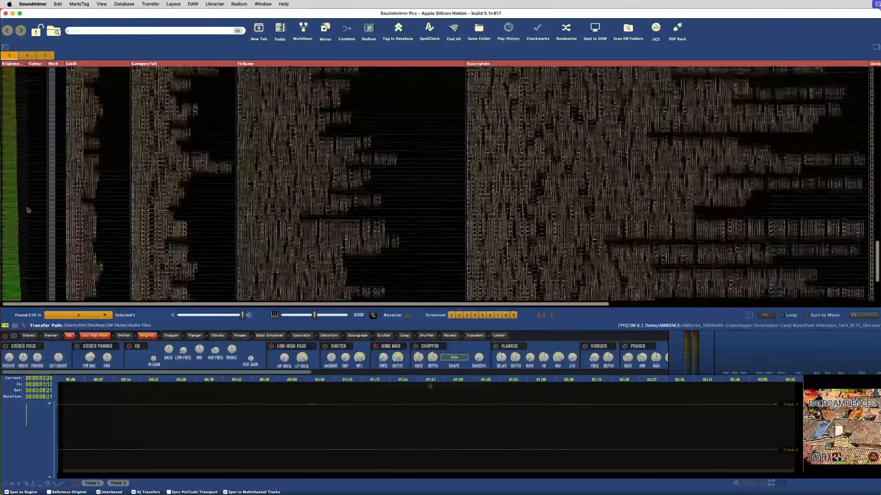
pyautogui.scroll(20, 28, 208)
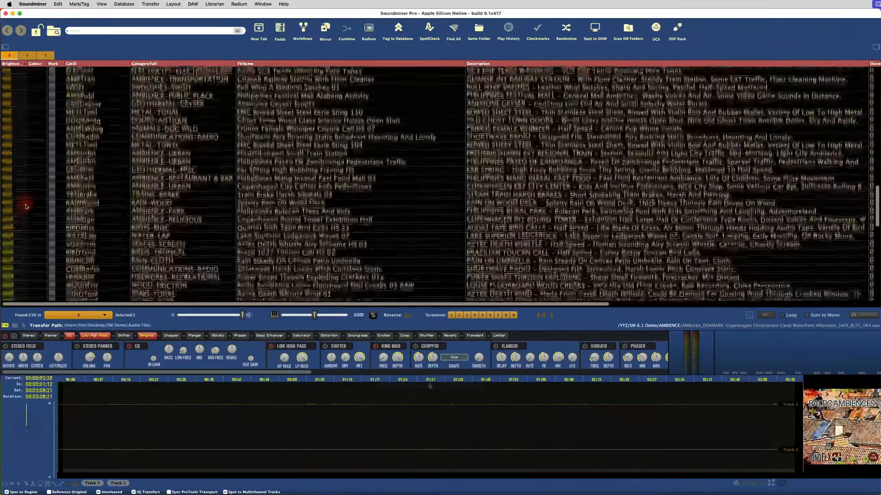
pyautogui.scroll(20, 27, 205)
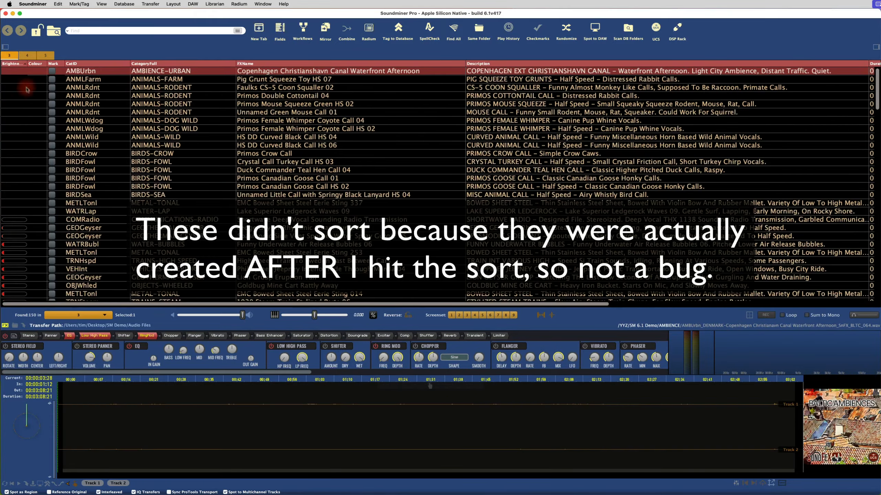
pyautogui.scroll(-20, 22, 208)
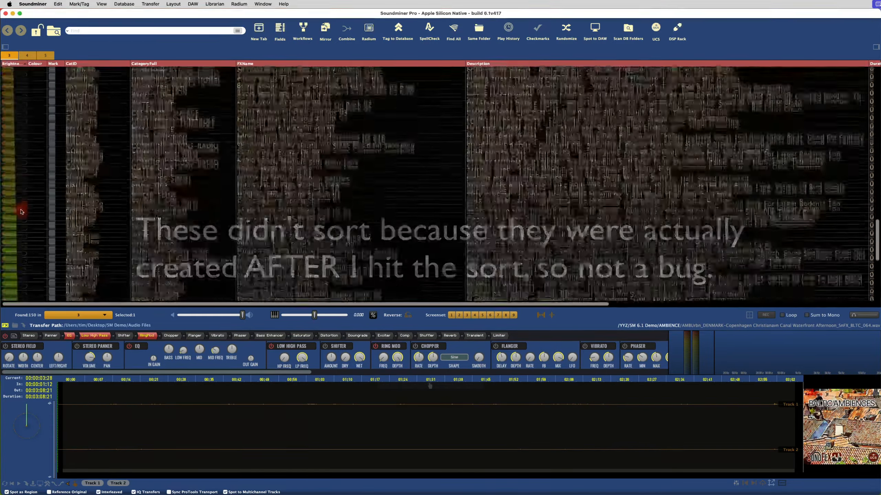
pyautogui.scroll(-8, 22, 212)
pyautogui.scroll(20, 22, 212)
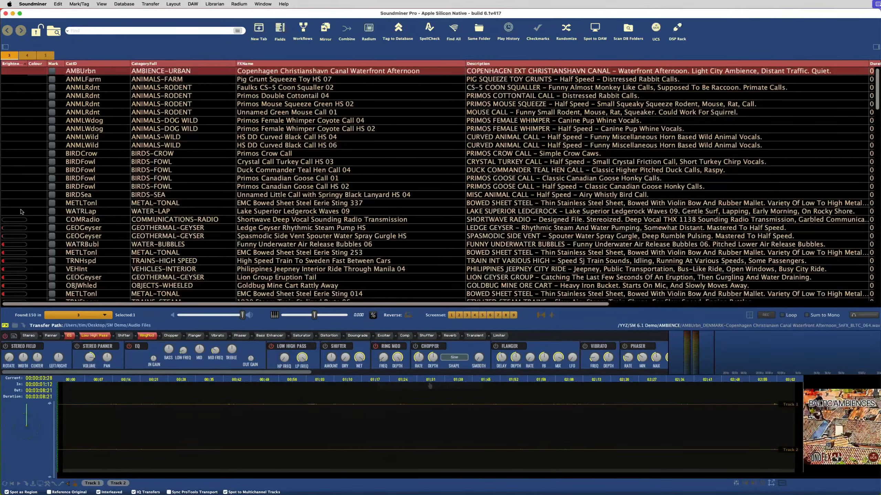
# Step: Reverse the Brightness sort so the brightest recordings come first
pyautogui.rightClick(13, 64)
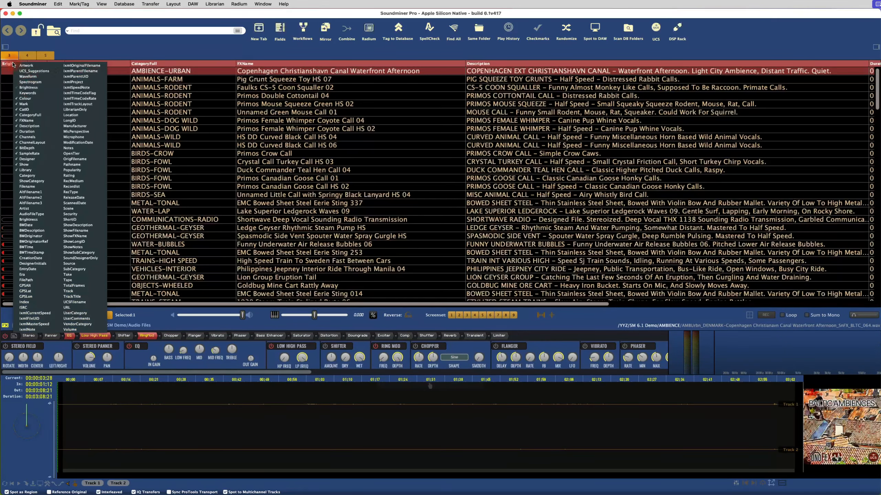
pyautogui.click(22, 87)
pyautogui.click(8, 65)
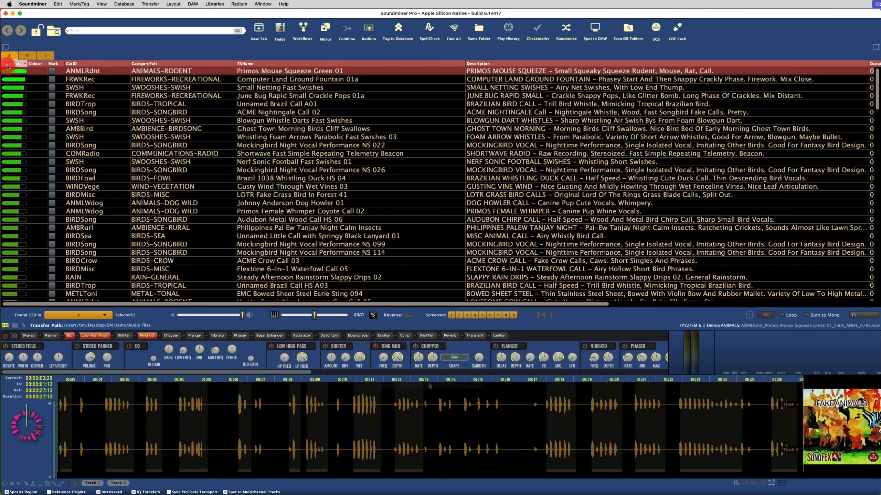
# Step: Sort the list by the Colour field and hide the Brightness column
pyautogui.rightClick(7, 64)
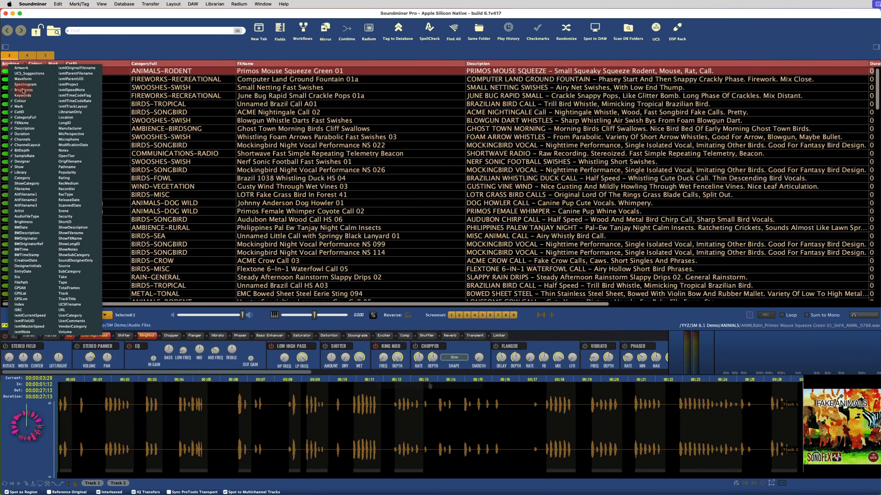
pyautogui.click(35, 62)
pyautogui.rightClick(36, 63)
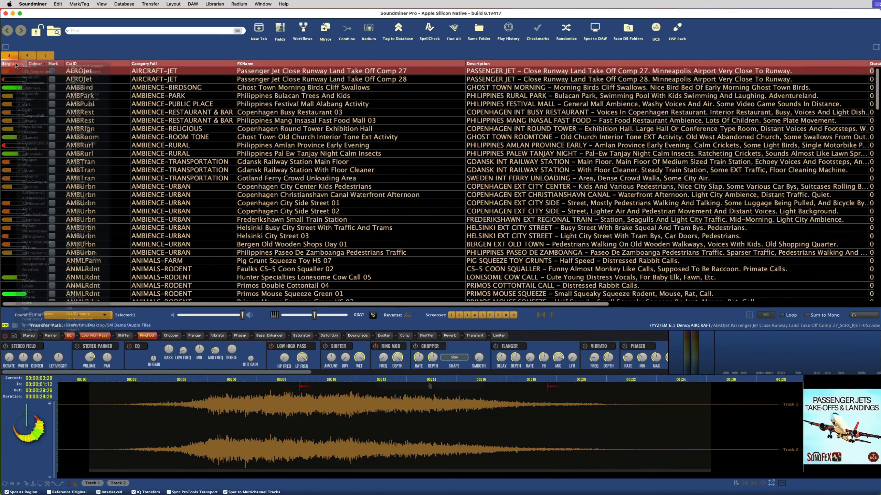
pyautogui.click(27, 88)
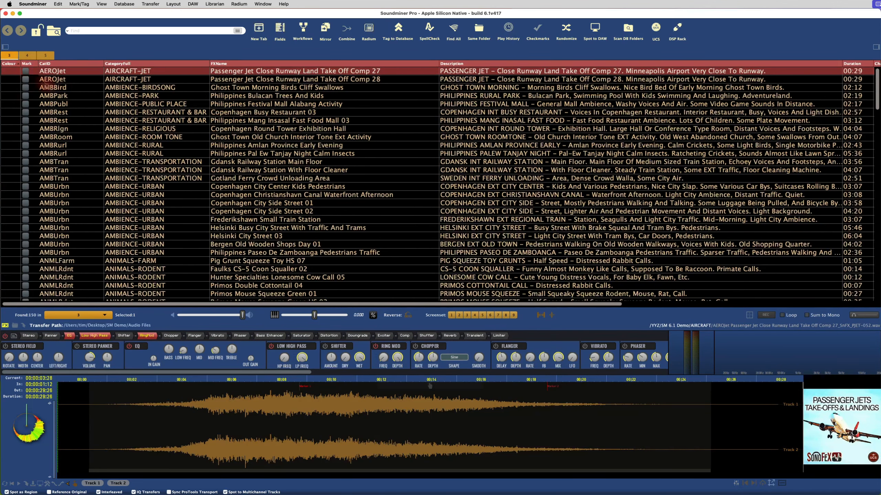
# Step: Run a Set Colour workflow to colour the recordings from Philippines Bulacan Trees And Kids through Helsinki Busy City Street With Traffic And Trams light blue
pyautogui.click(80, 95)
pyautogui.keyDown('shift'); pyautogui.click(119, 228); pyautogui.keyUp('shift')
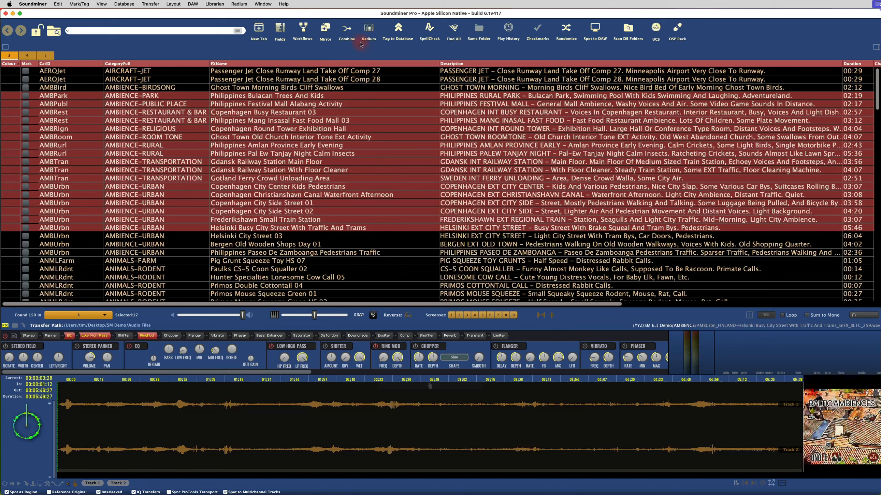
pyautogui.click(304, 30)
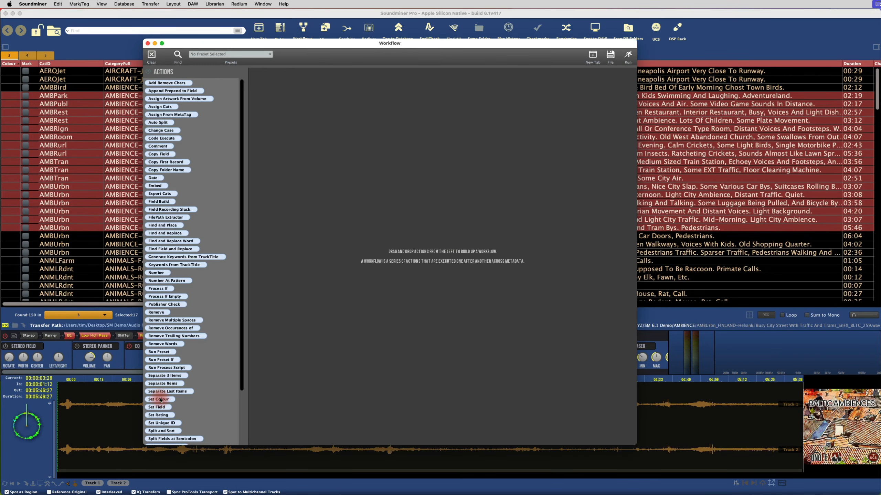
pyautogui.moveTo(161, 400); pyautogui.dragTo(304, 213)
pyautogui.click(280, 86)
pyautogui.click(291, 128)
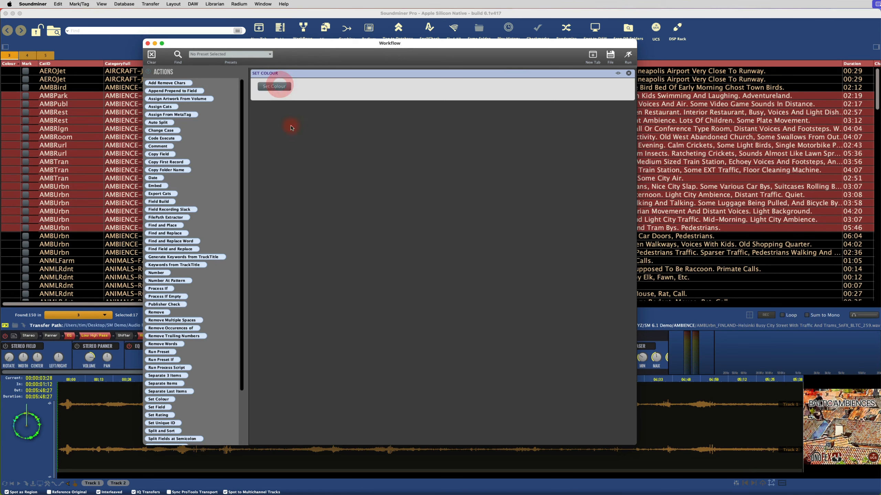
pyautogui.click(628, 55)
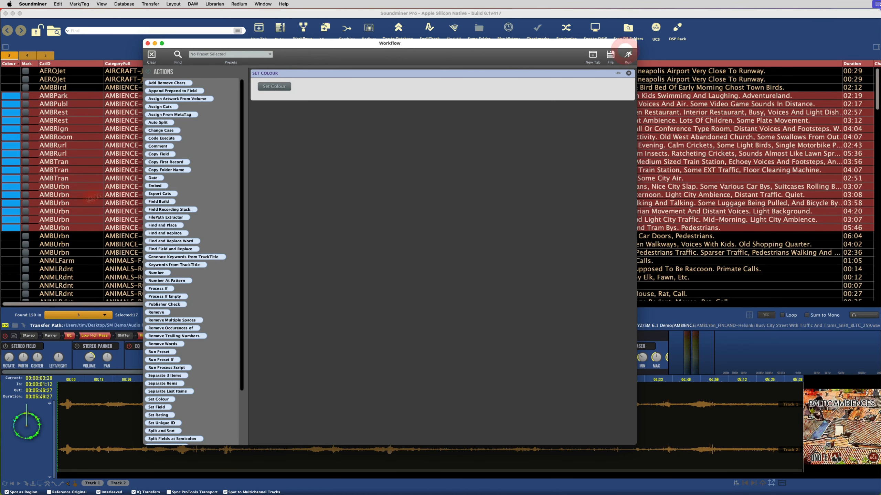
pyautogui.click(152, 54)
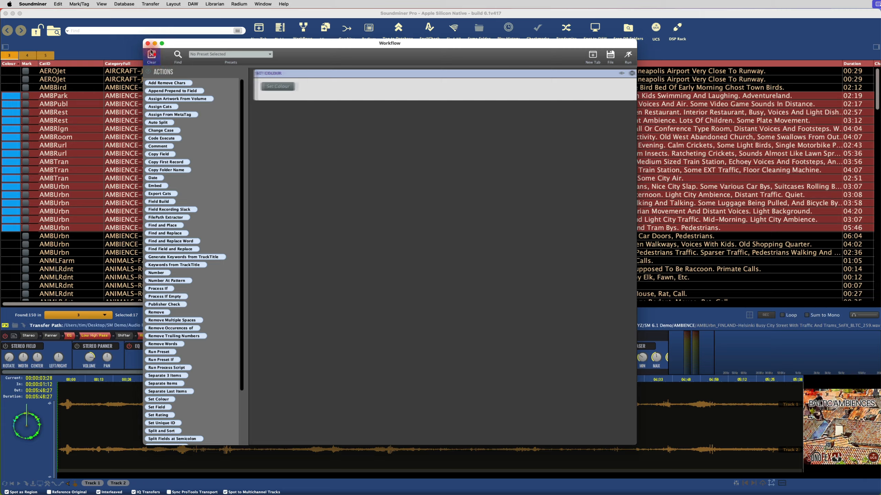
pyautogui.click(147, 43)
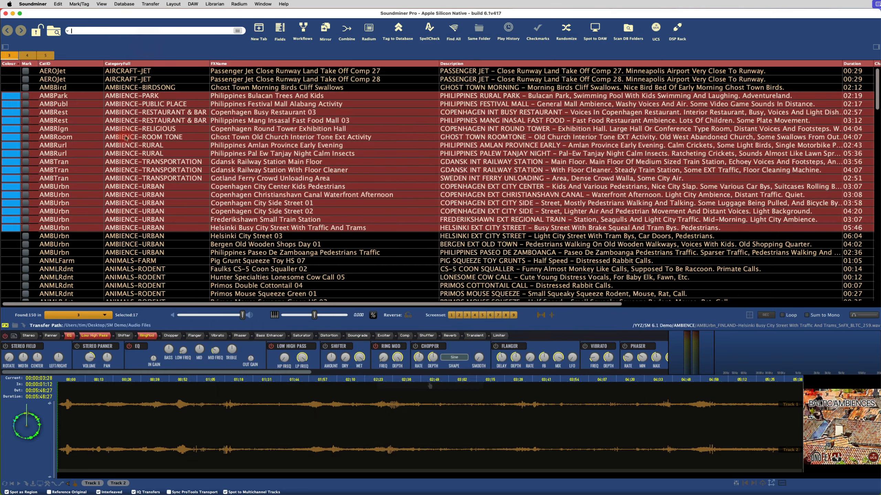
# Step: Assign purple to the block of recordings from Bergen Old Wooden Shops Day 01 through Johnny Anderson Dog Howler 01
pyautogui.scroll(-5, 126, 138)
pyautogui.click(80, 176)
pyautogui.keyDown('shift'); pyautogui.click(84, 258); pyautogui.keyUp('shift')
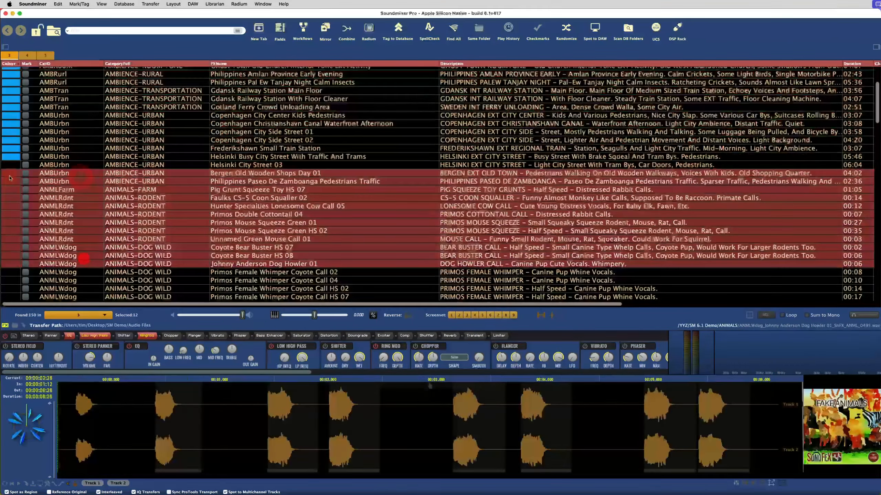
pyautogui.click(9, 177)
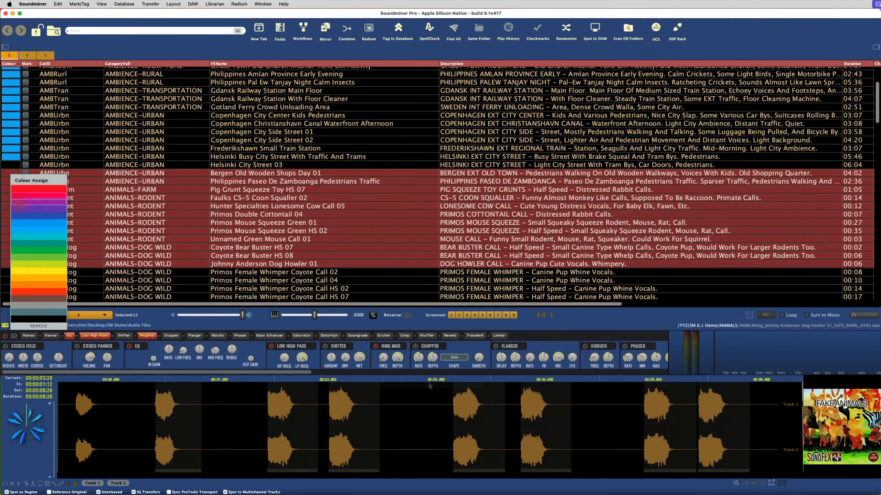
pyautogui.click(42, 201)
# Step: Assign light green to HS DD Curved Black Call HS 04, Primos Crow Call, Crystal Call Turkey Call HS 03 and Fake Grass Bird Calls HS 05
pyautogui.scroll(-7, 56, 208)
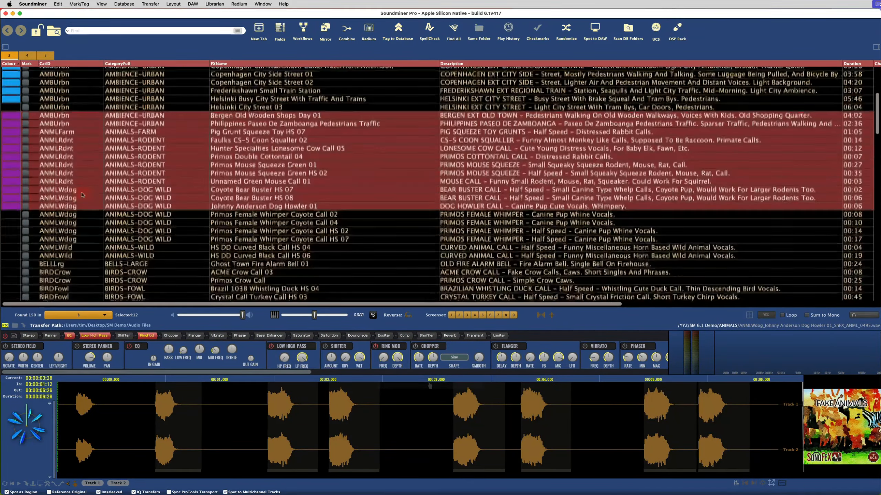
pyautogui.click(56, 211)
pyautogui.keyDown('super'); pyautogui.click(63, 263); pyautogui.keyUp('super')
pyautogui.keyDown('super'); pyautogui.click(57, 245); pyautogui.keyUp('super')
pyautogui.keyDown('super'); pyautogui.click(59, 294); pyautogui.keyUp('super')
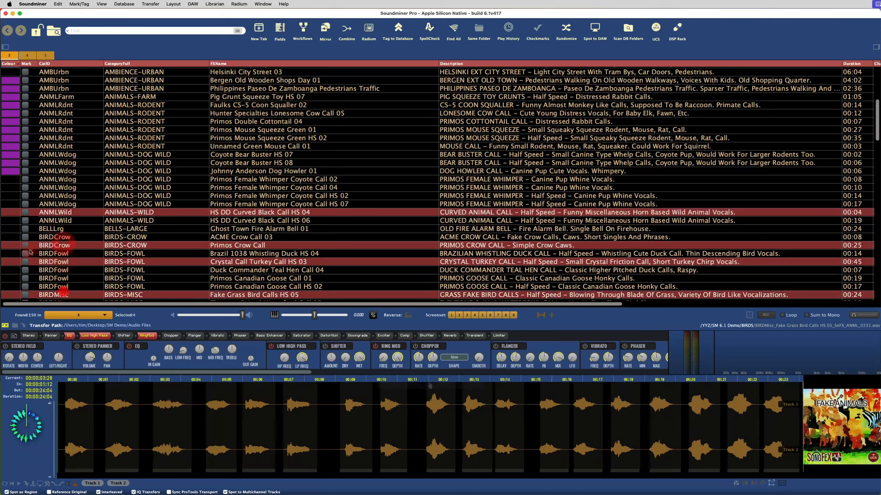
pyautogui.click(16, 245)
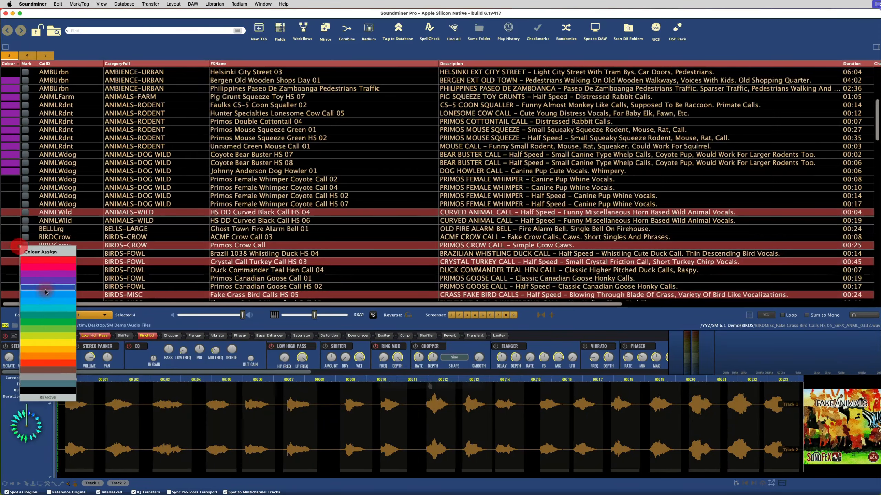
pyautogui.click(46, 327)
# Step: Assign orange-red to the recordings from Primos Hoot Flute 03 through Mockingbird Night Vocal Performance HS 246
pyautogui.scroll(-10, 93, 181)
pyautogui.click(70, 162)
pyautogui.keyDown('shift'); pyautogui.click(75, 219); pyautogui.keyUp('shift')
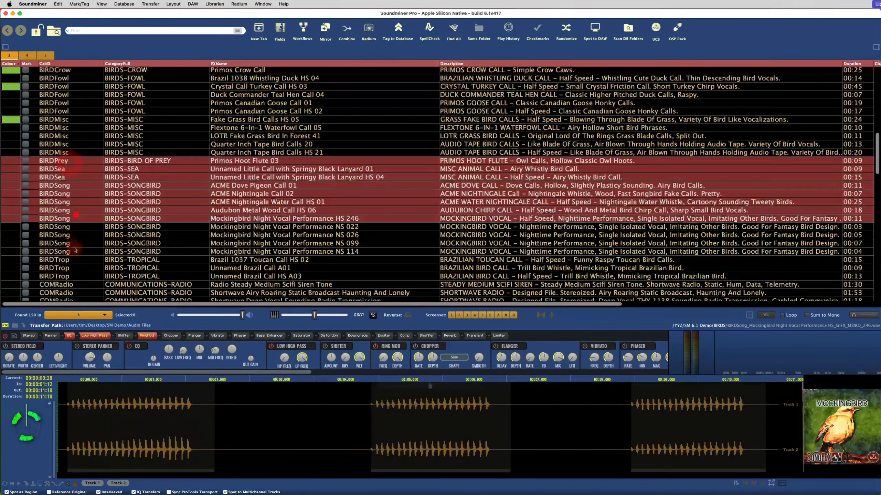
pyautogui.click(16, 187)
pyautogui.click(35, 283)
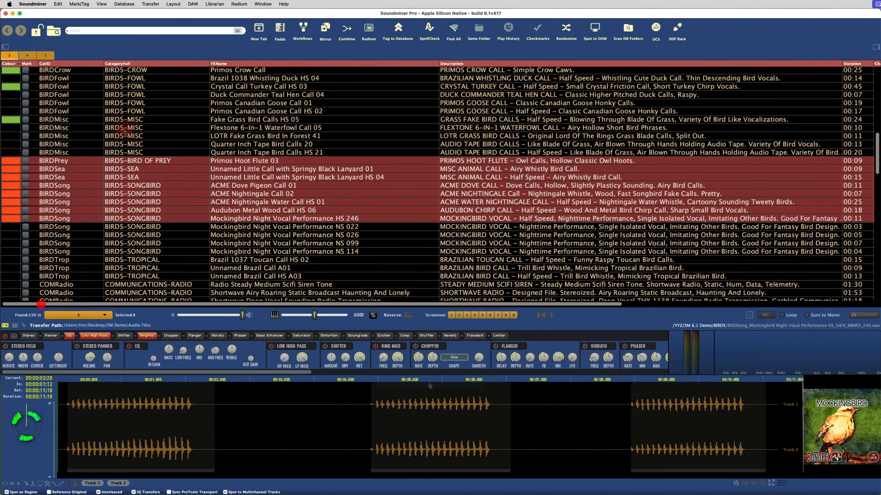
# Step: Remove the colour from the recordings between Philippines Bulacan Trees And Kids and Gotland Ferry Crowd Unloading Area
pyautogui.click(118, 120)
pyautogui.scroll(10, 113, 135)
pyautogui.scroll(5, 113, 136)
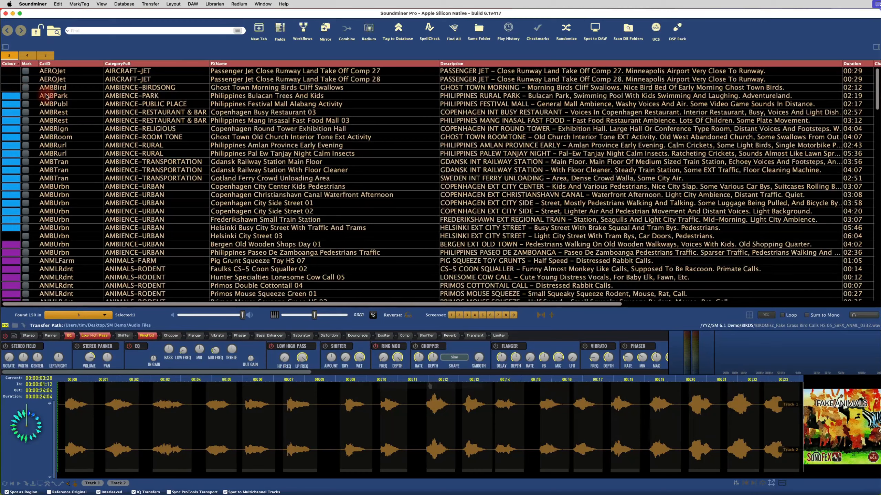
pyautogui.click(68, 96)
pyautogui.keyDown('shift'); pyautogui.click(63, 177); pyautogui.keyUp('shift')
pyautogui.click(7, 104)
pyautogui.click(33, 246)
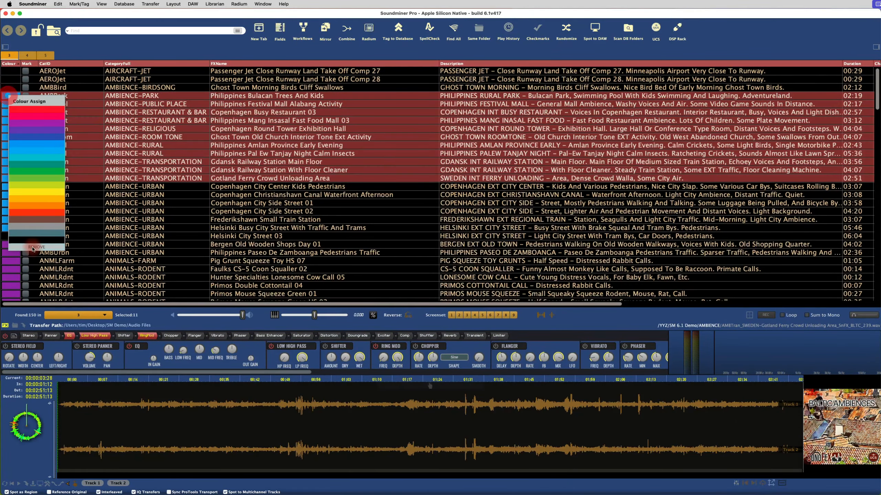
pyautogui.click(89, 129)
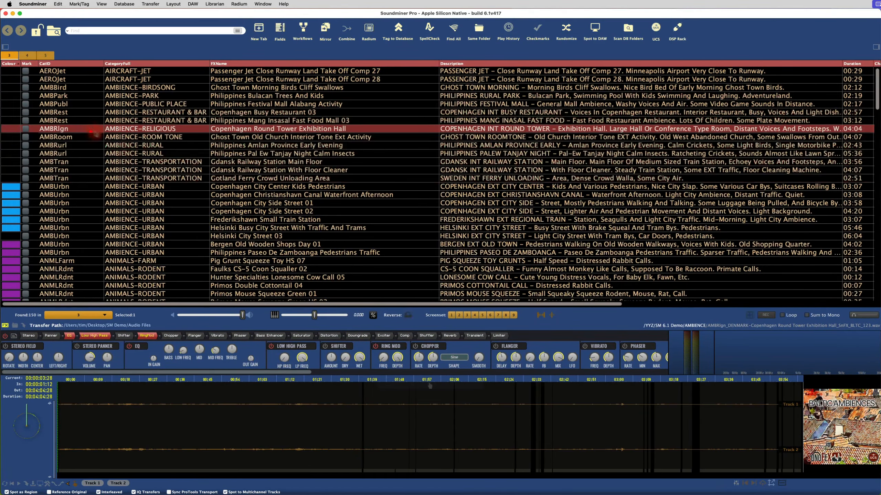
# Step: Sort the library list by Colour with the orange-red recordings first, and review the colour groups
pyautogui.scroll(-10, 106, 151)
pyautogui.scroll(10, 106, 151)
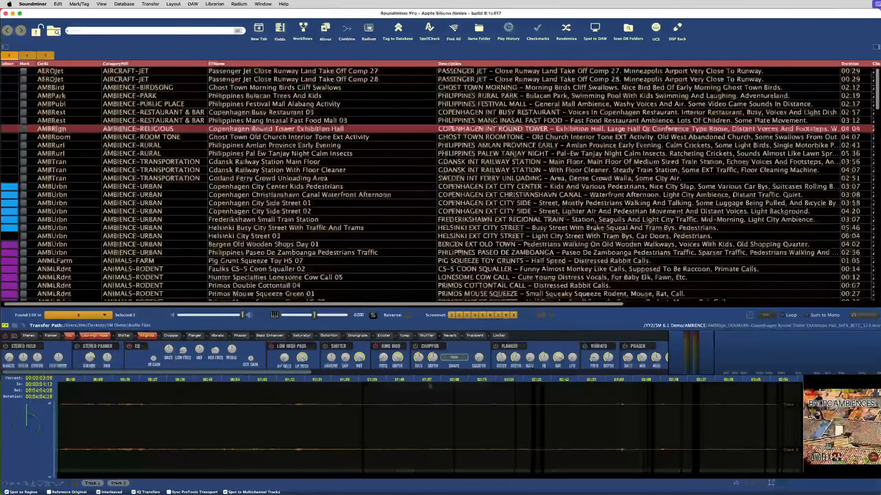
pyautogui.click(7, 66)
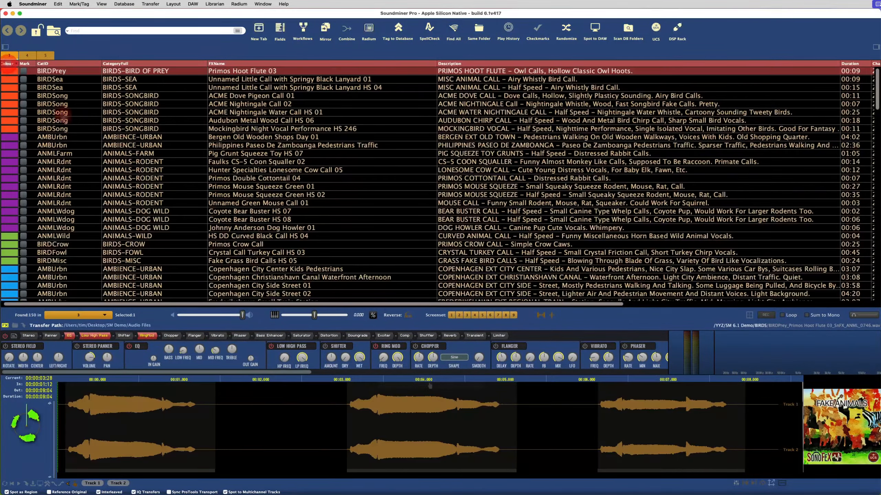
pyautogui.scroll(-5, 56, 118)
pyautogui.scroll(5, 41, 129)
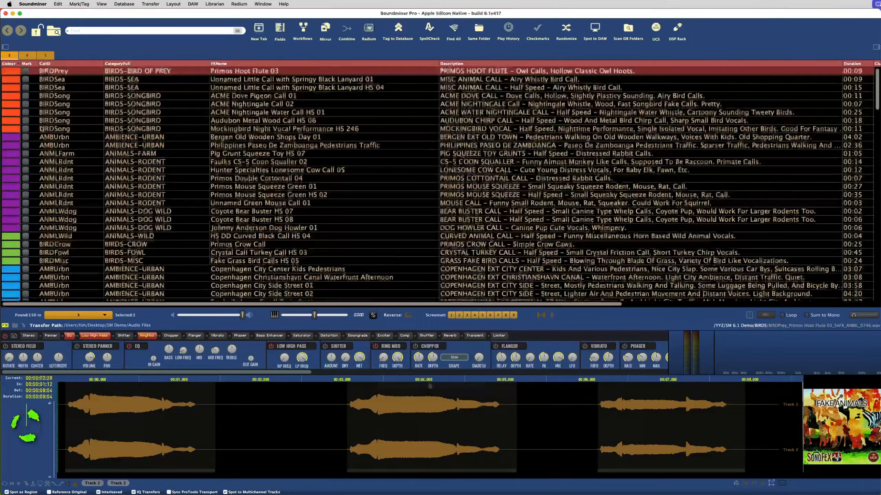
pyautogui.scroll(-1, 35, 115)
pyautogui.scroll(1, 28, 100)
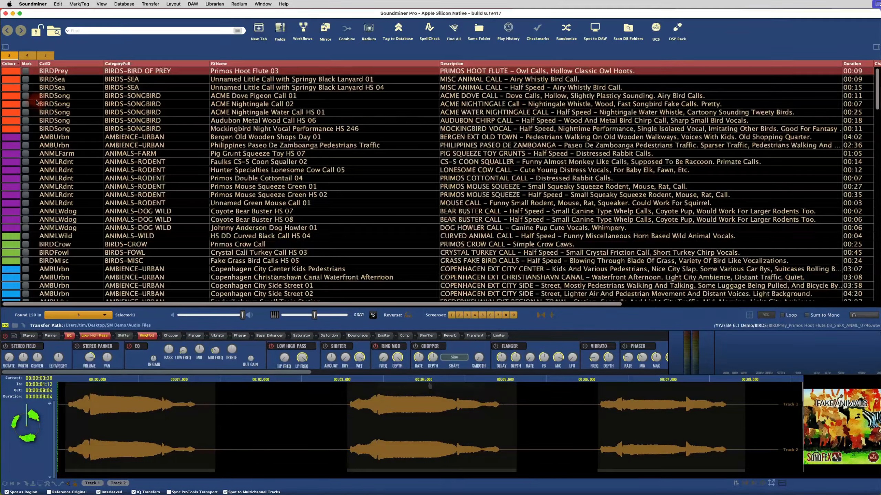
# Step: Show the Linked Filter Search and change its Designer filter to Colour
pyautogui.click(6, 46)
pyautogui.click(18, 117)
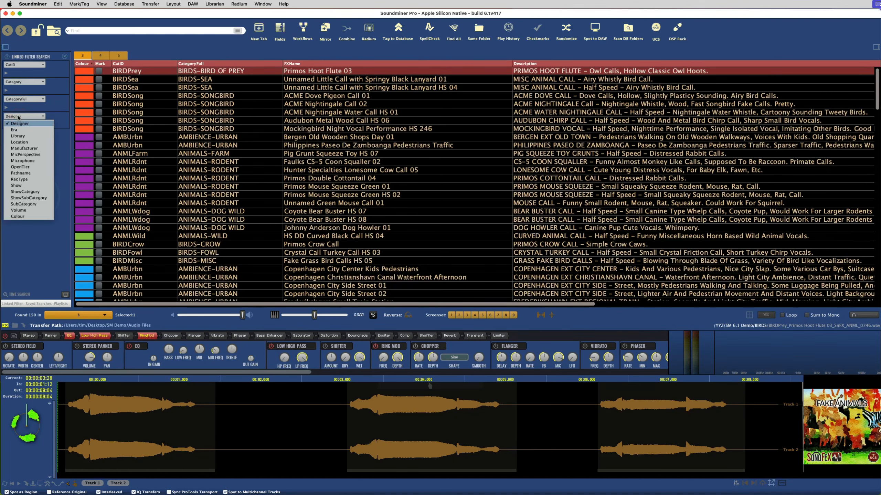
pyautogui.click(29, 213)
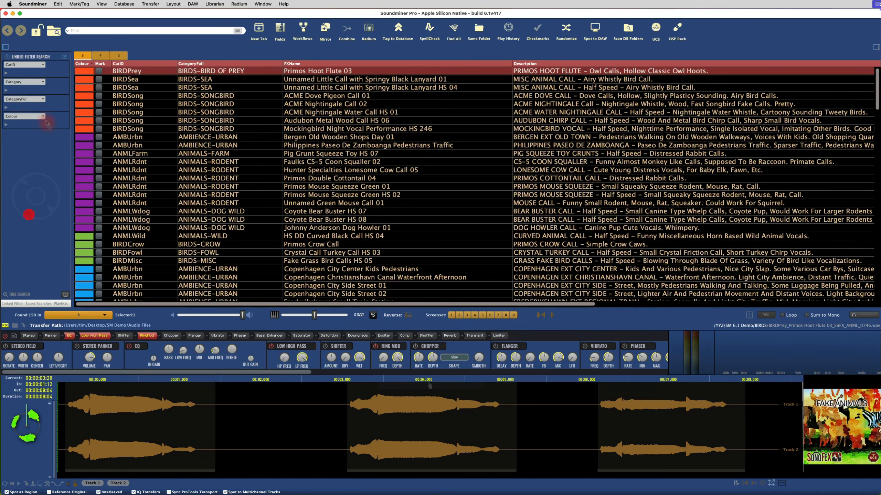
# Step: Expand the Colour filter and filter the library by green, by orange-red, and by recordings without a colour
pyautogui.click(6, 126)
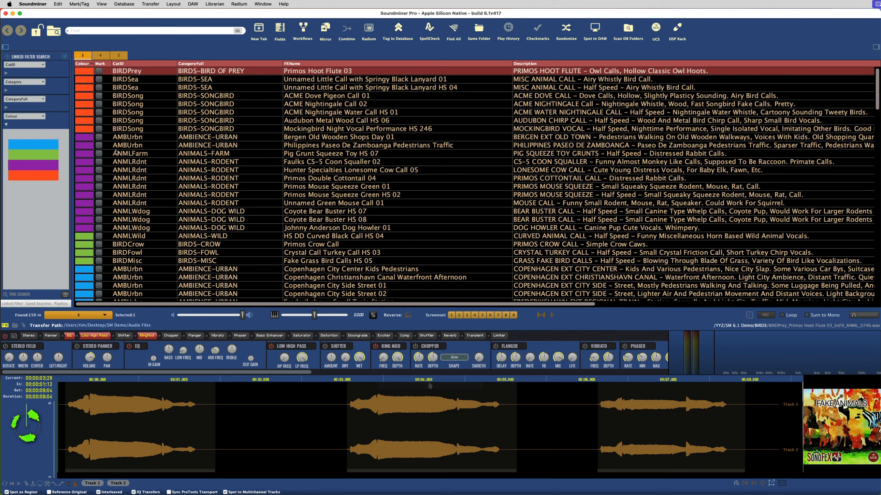
pyautogui.click(33, 145)
pyautogui.click(36, 157)
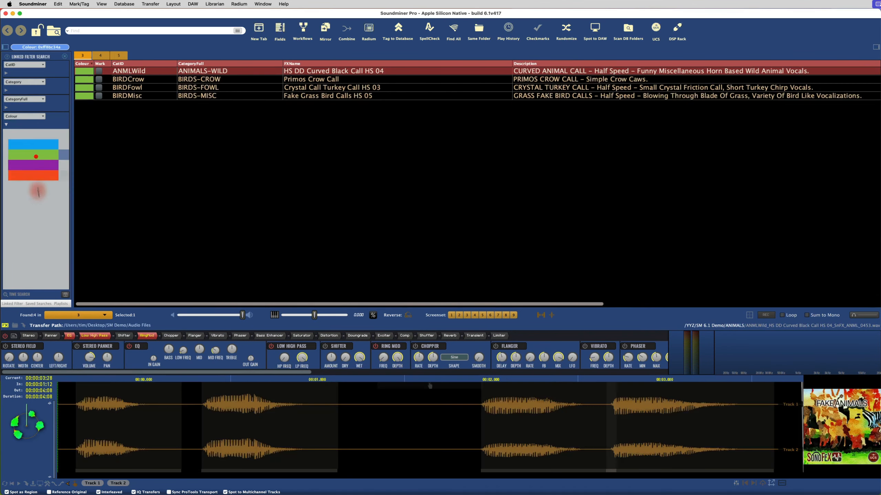
pyautogui.click(30, 177)
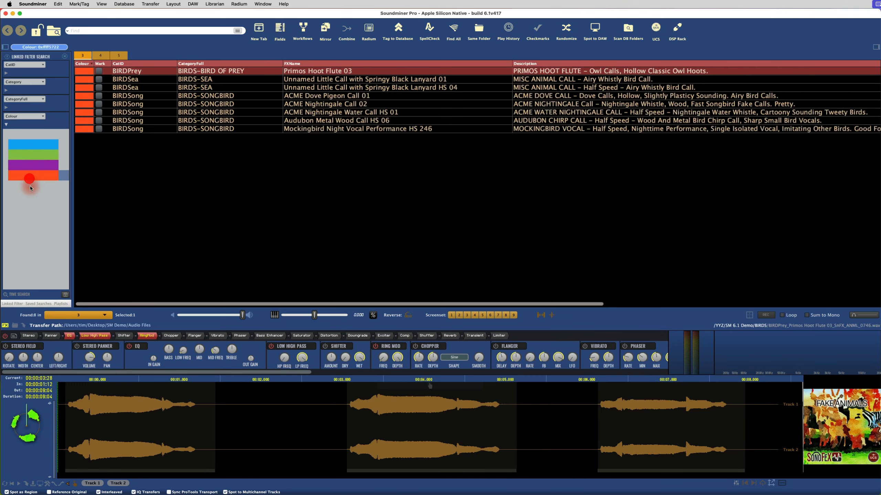
pyautogui.click(26, 134)
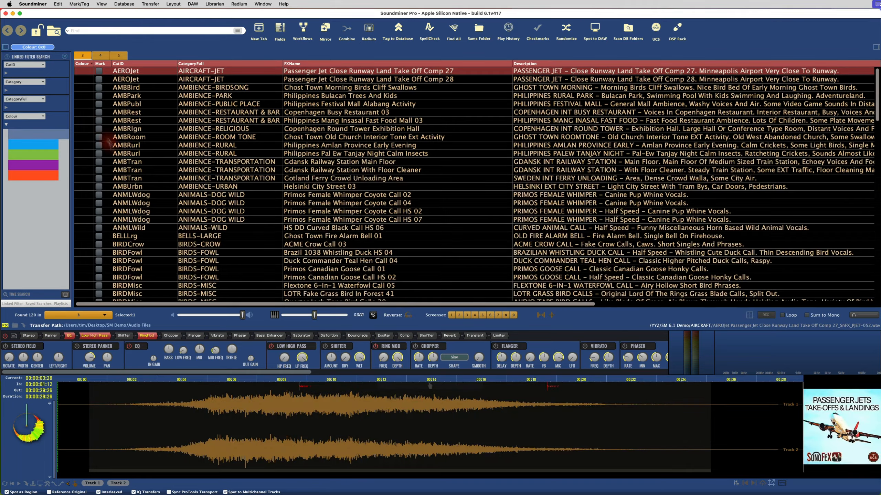
pyautogui.scroll(-5, 91, 160)
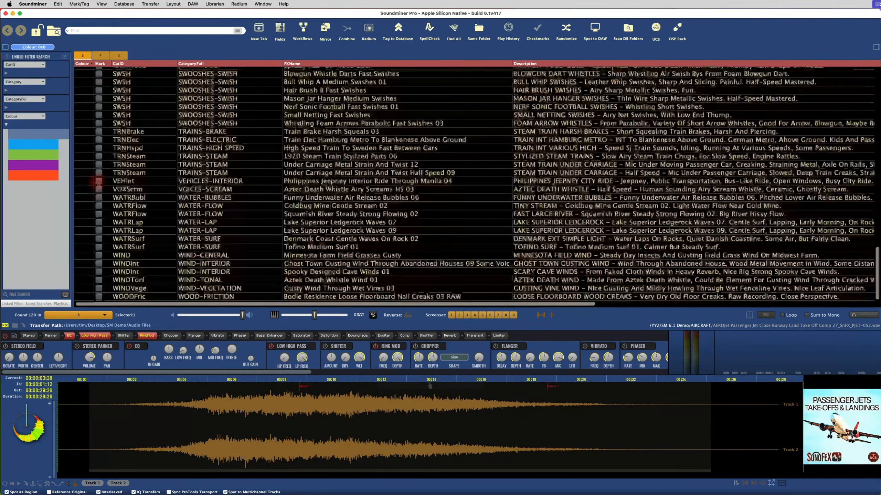
# Step: Filter the library by the blue, purple, green and orange-red colours together
pyautogui.click(34, 144)
pyautogui.click(51, 169)
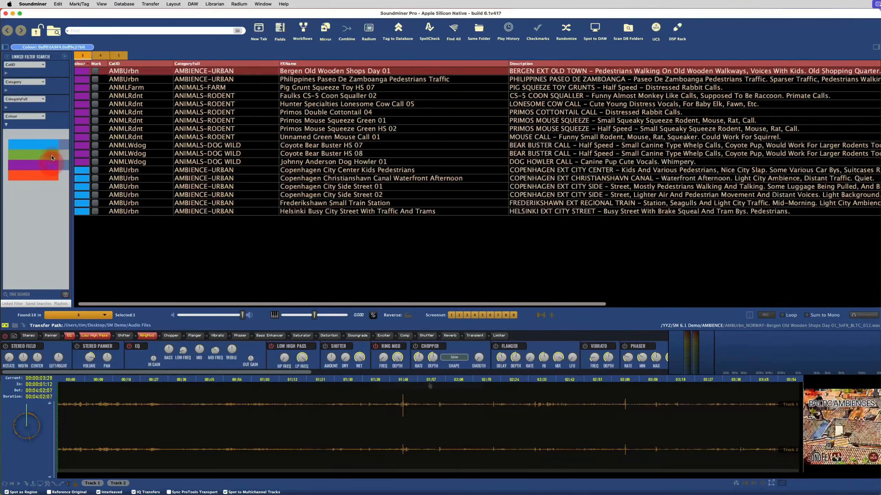
pyautogui.click(51, 153)
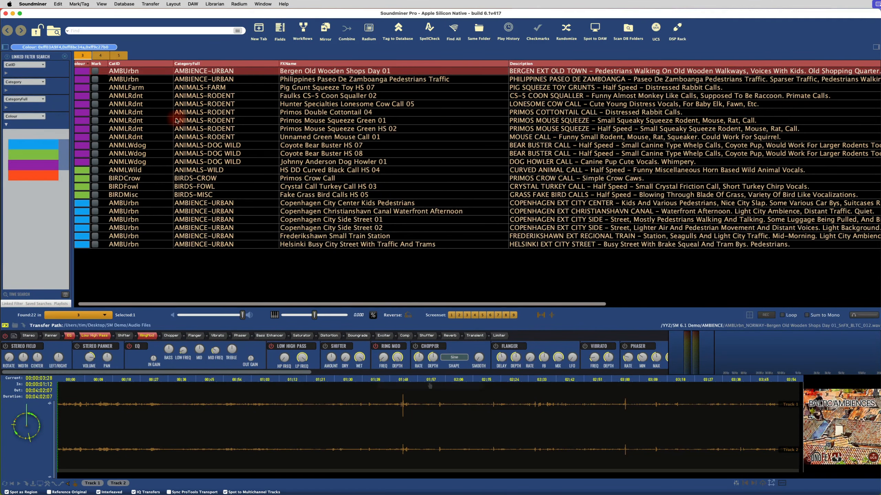
pyautogui.hscroll(-1, 177, 119)
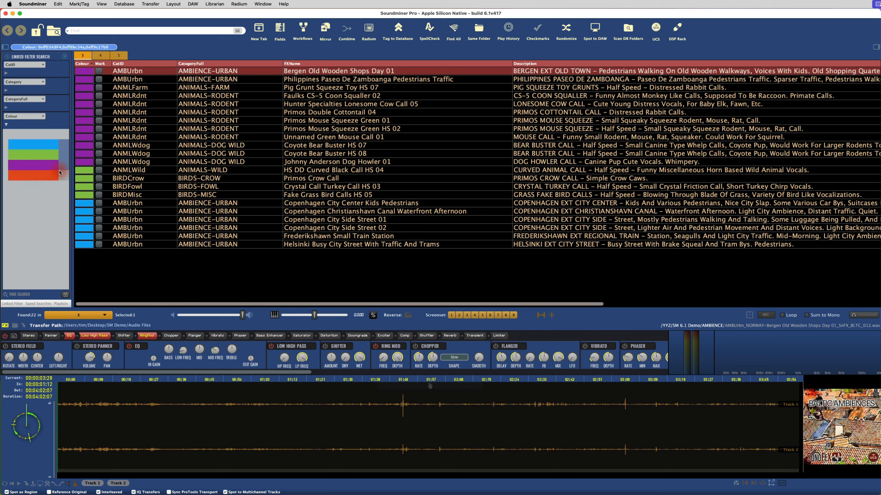
pyautogui.click(49, 166)
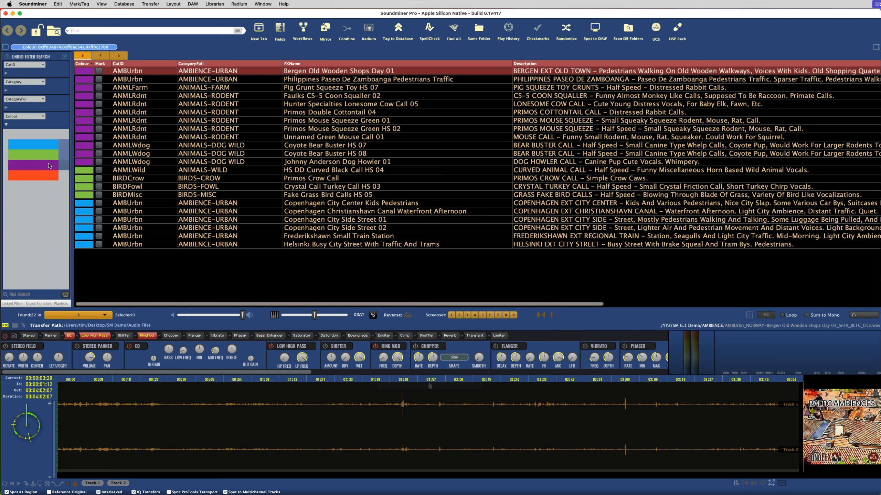
pyautogui.click(28, 146)
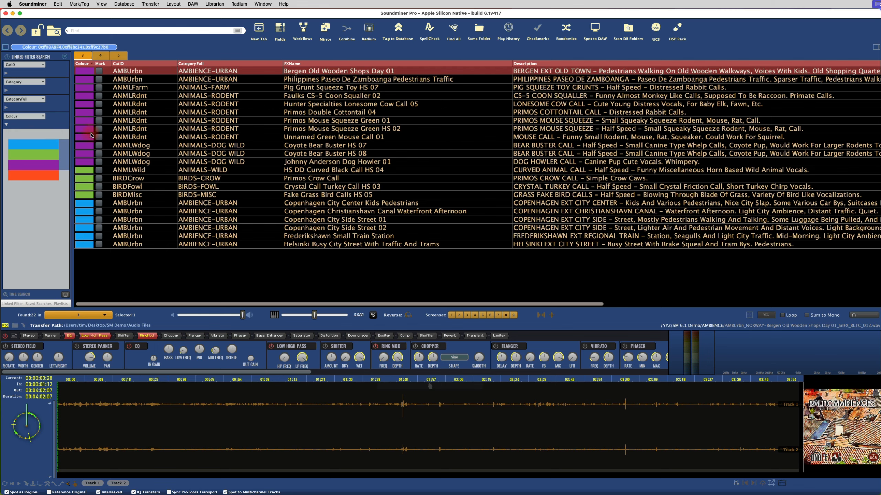
pyautogui.click(40, 176)
pyautogui.keyDown('super'); pyautogui.click(38, 179); pyautogui.keyUp('super')
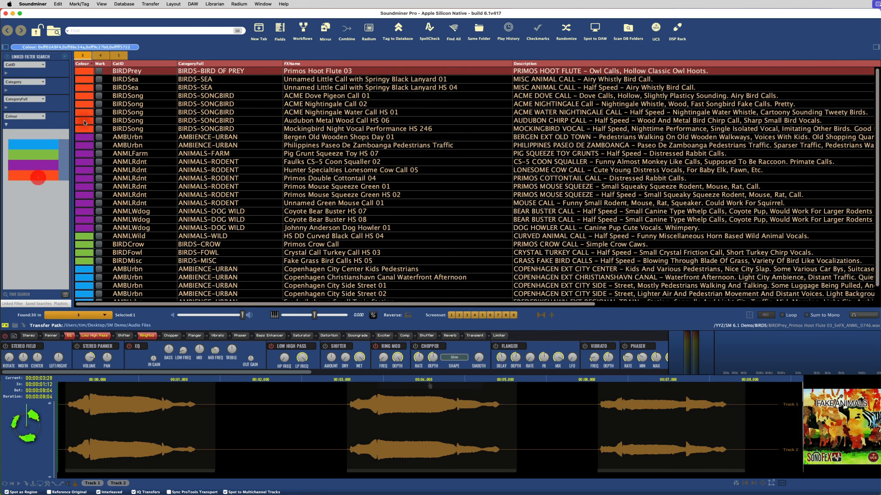
# Step: Select all the filtered recordings and remove their colour
pyautogui.click(84, 115)
pyautogui.press('super+a')
pyautogui.rightClick(84, 116)
pyautogui.click(104, 257)
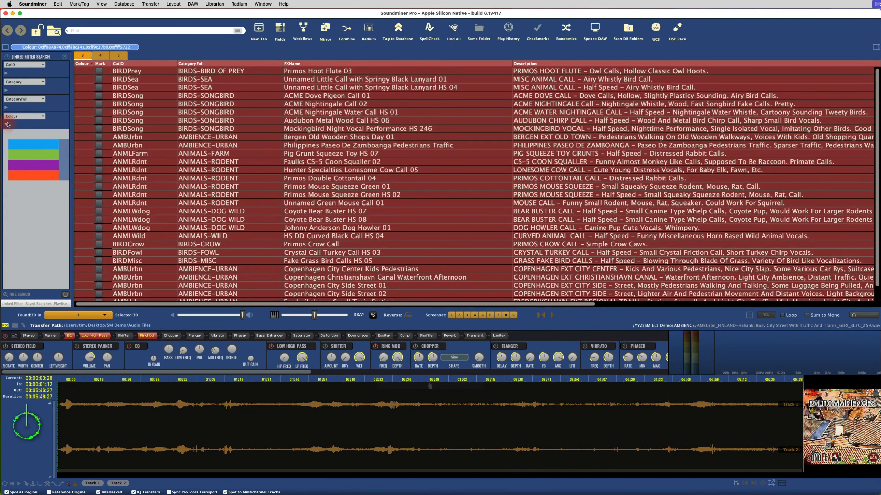
# Step: Show all recordings, reload the Colour filter's swatches, and filter for recordings without a colour
pyautogui.click(164, 129)
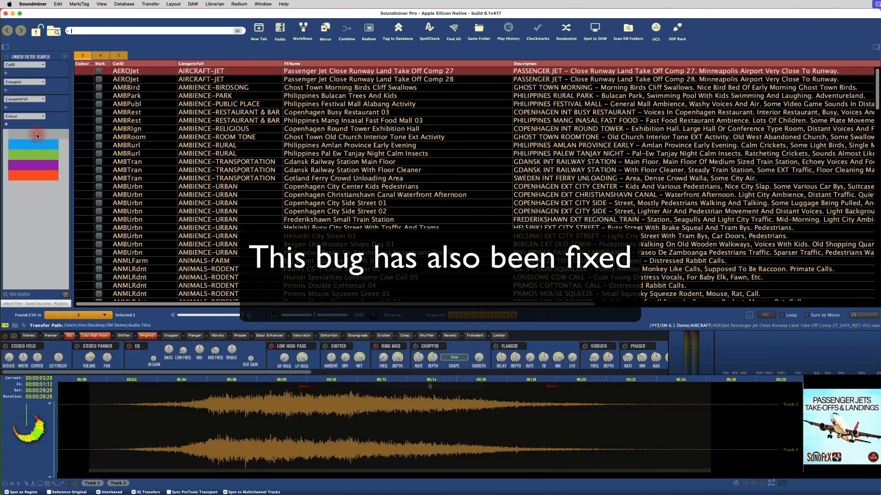
pyautogui.click(6, 125)
pyautogui.click(7, 125)
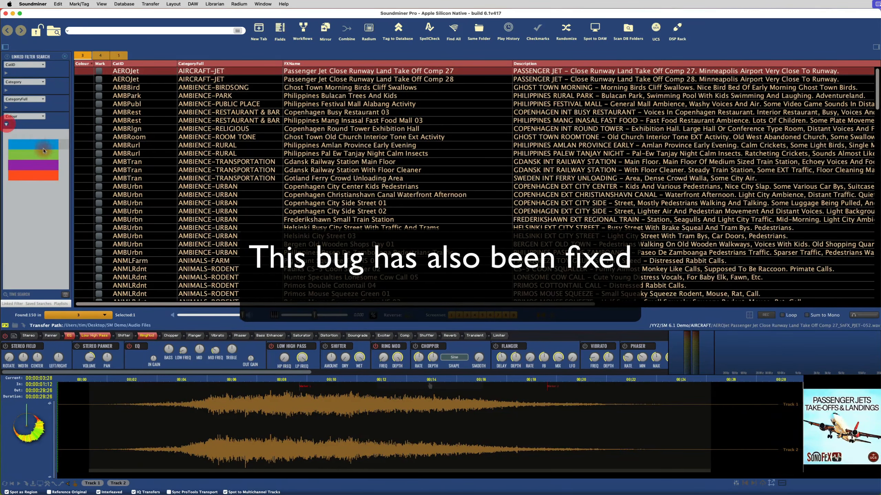
pyautogui.click(127, 129)
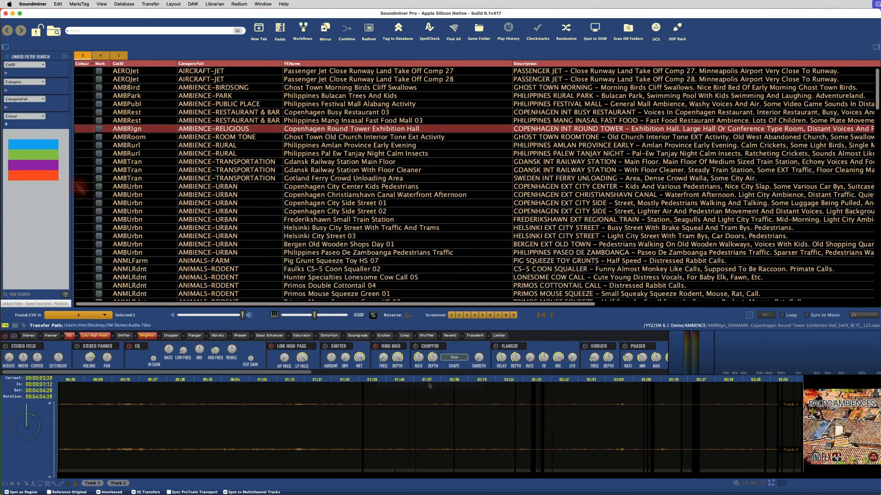
pyautogui.click(33, 134)
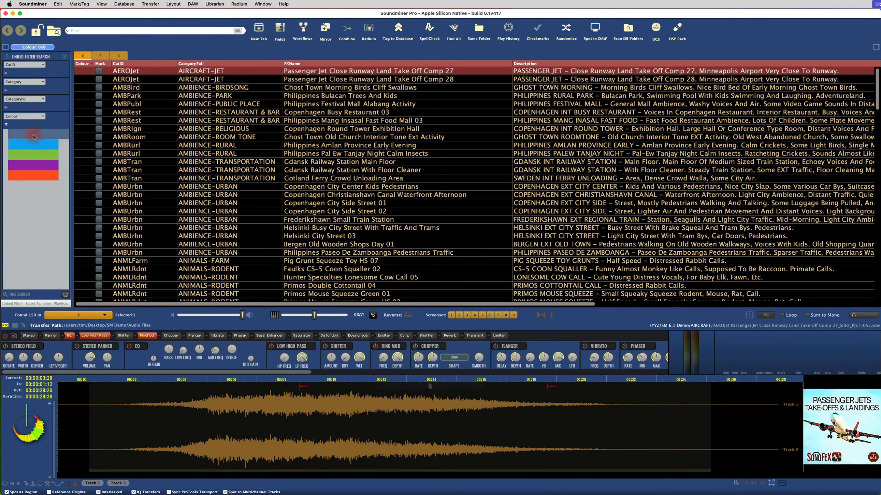
# Step: Switch the Colour filter to Designer and back to Colour, and expand its swatches again
pyautogui.click(5, 126)
pyautogui.click(13, 117)
pyautogui.click(16, 123)
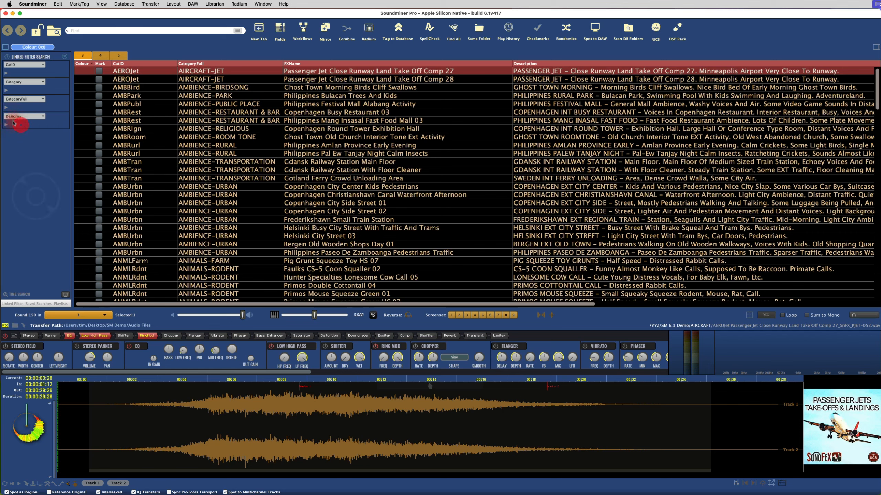
pyautogui.click(13, 117)
pyautogui.click(17, 216)
pyautogui.click(6, 124)
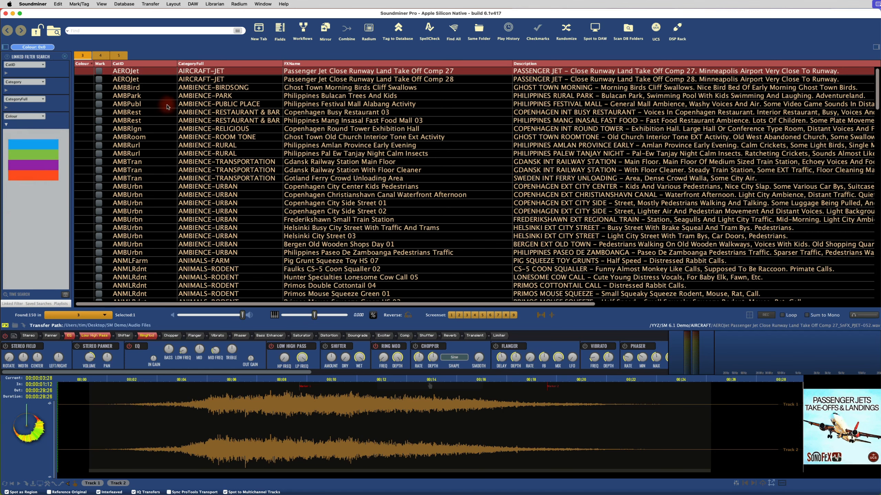
# Step: Show all recordings and assign violet to Philippines Mang Inasal Fast Food Mall 03 through Philippines Amlan Province Early Evening
pyautogui.click(169, 151)
pyautogui.press('super+f')
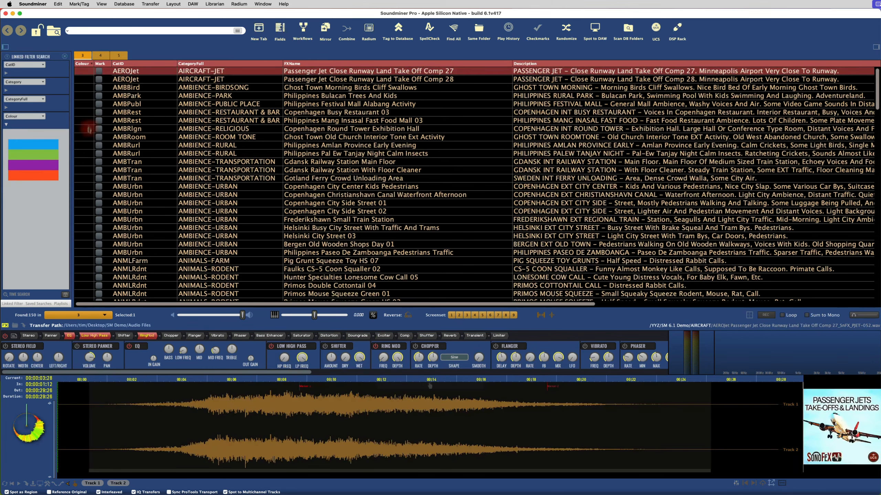
pyautogui.moveTo(121, 120); pyautogui.dragTo(129, 145)
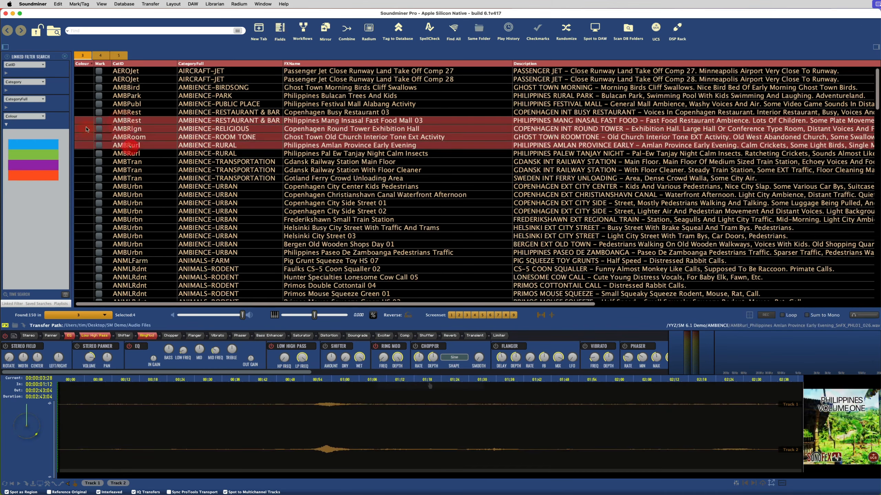
pyautogui.click(85, 128)
pyautogui.click(100, 175)
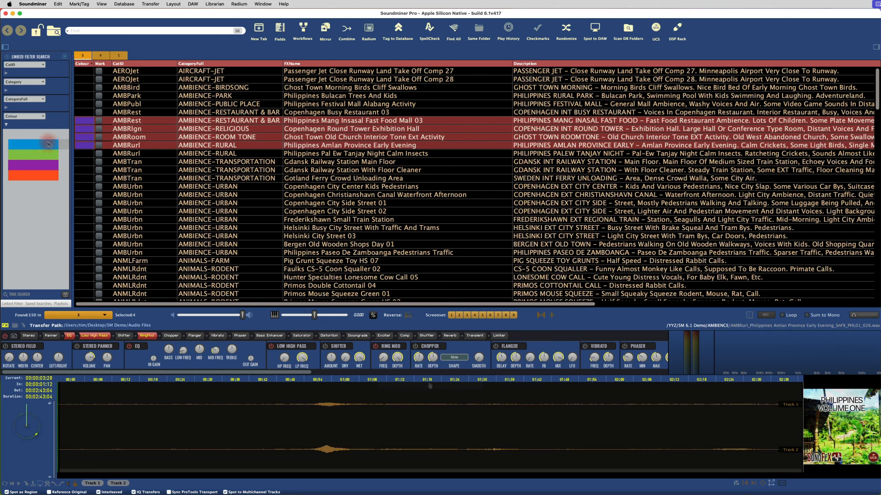
# Step: Reload the Colour filter to review its list of colours, and collapse it
pyautogui.click(5, 125)
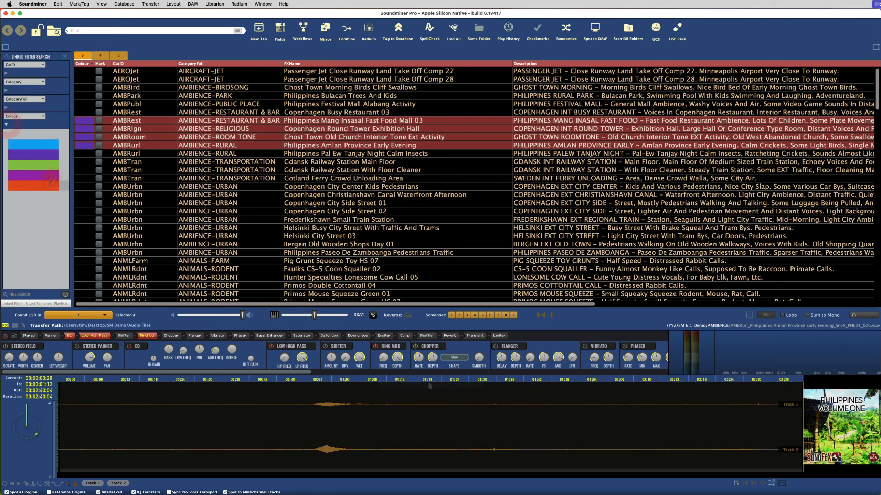
pyautogui.click(46, 172)
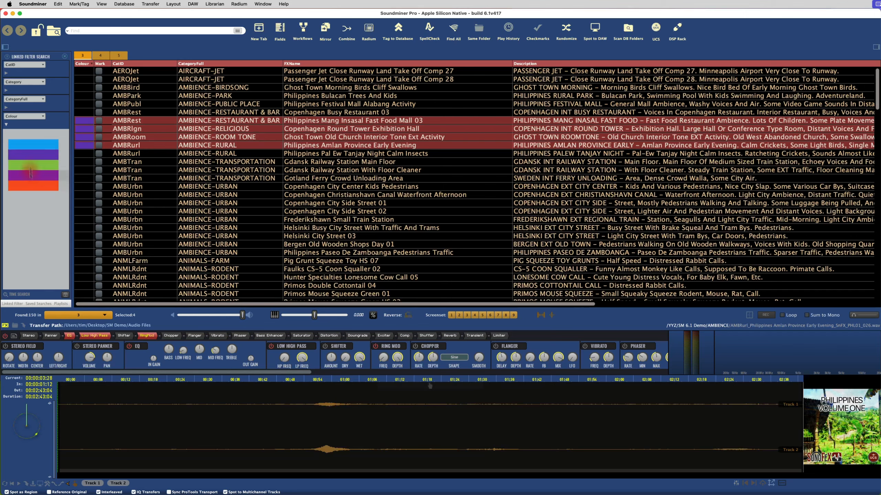
pyautogui.click(37, 188)
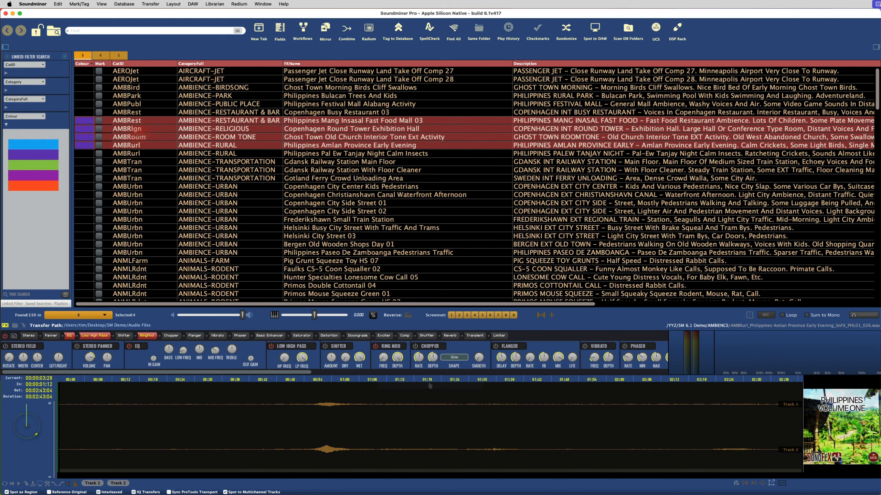
pyautogui.click(7, 125)
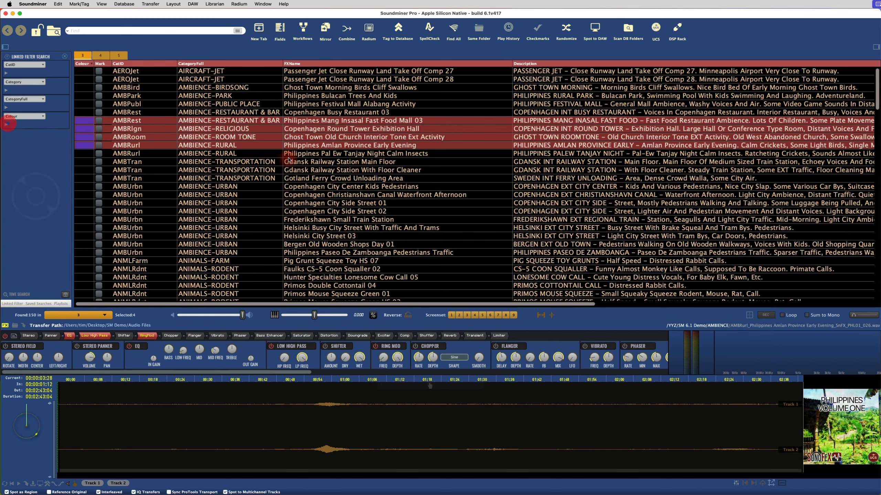
# Step: Select Philippines Bulacan Trees And Kids, hide the filter sidebar, and create a WAV marker named Marker 1 at about 00:30
pyautogui.click(285, 96)
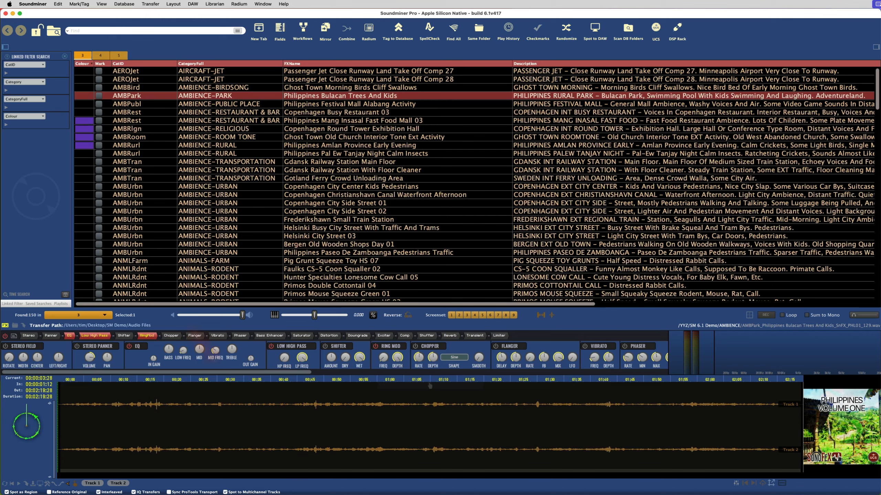
pyautogui.click(5, 46)
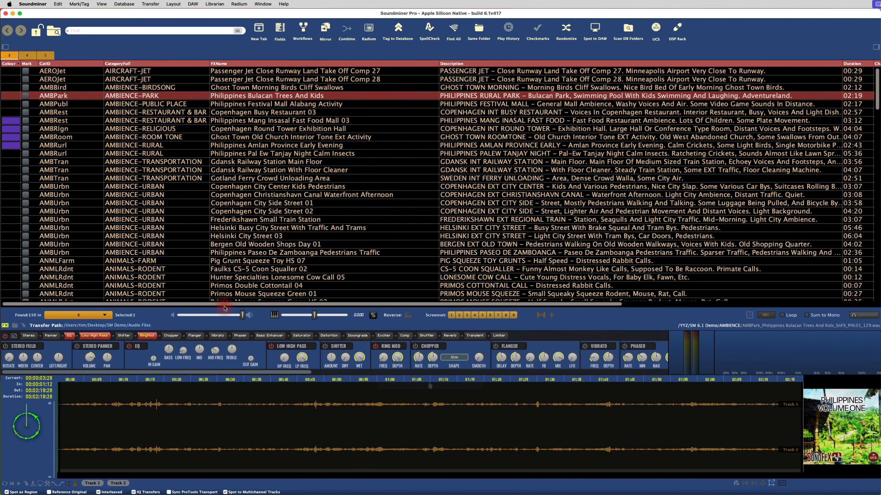
pyautogui.rightClick(218, 401)
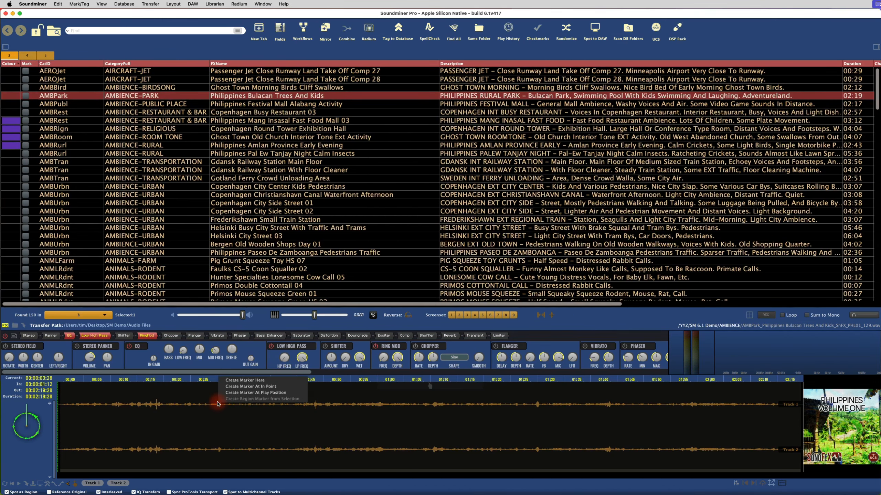
pyautogui.click(230, 380)
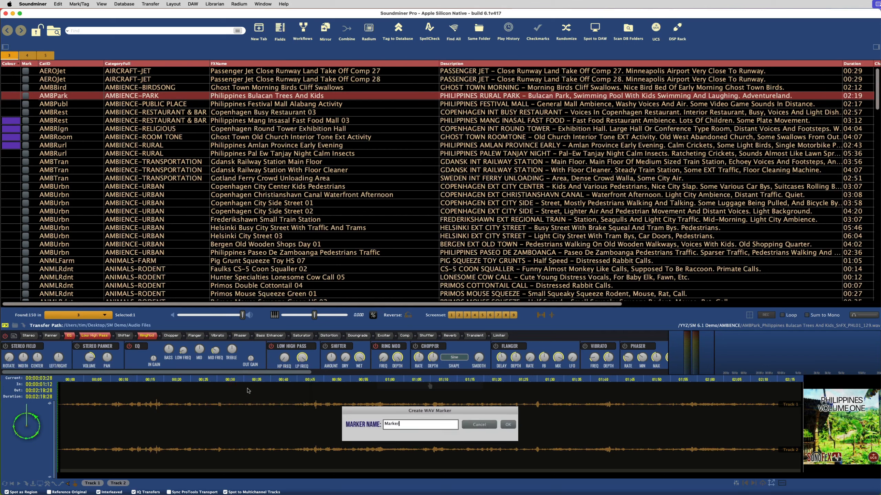
pyautogui.press('Return')
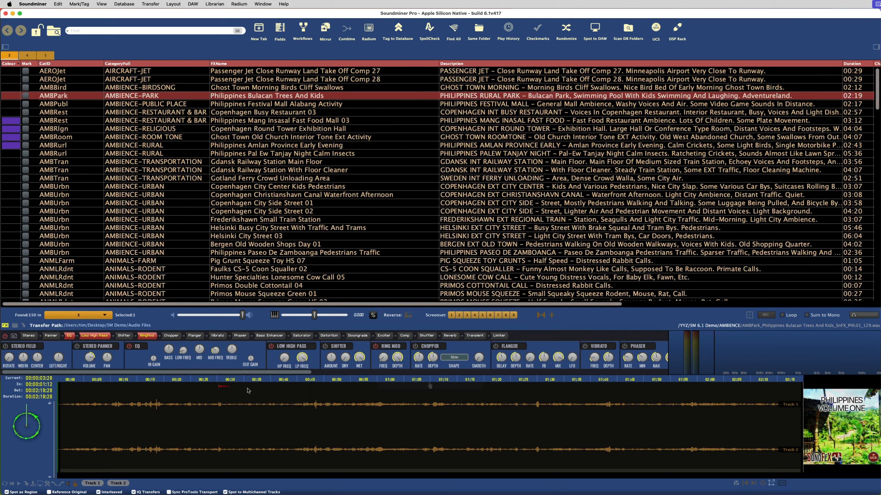
# Step: Create a WAV marker named Marker 2 at about 00:57 in the waveform of Philippines Bulacan Trees And Kids
pyautogui.rightClick(324, 388)
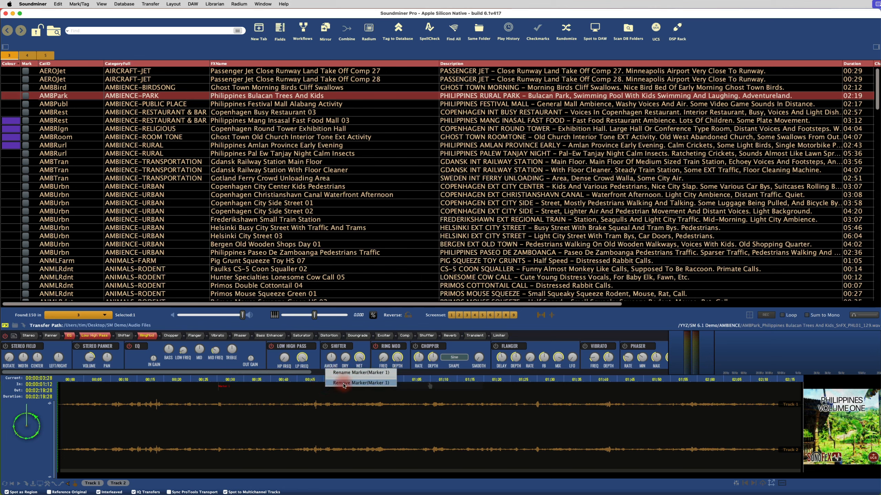
pyautogui.click(357, 432)
pyautogui.rightClick(363, 401)
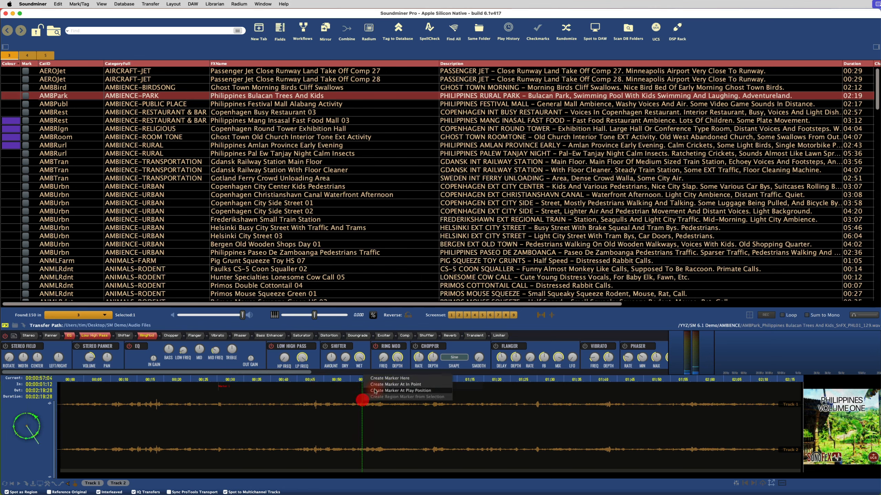
pyautogui.click(378, 380)
pyautogui.write('Marker ')
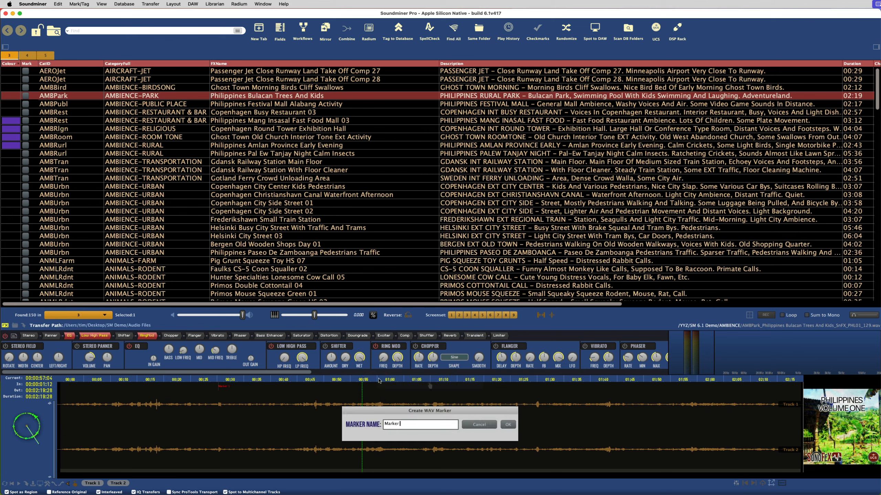
pyautogui.write('2')
pyautogui.press('Return')
# Step: Create a WAV marker named Marker 3 at about 01:11 in the waveform of Philippines Bulacan Trees And Kids
pyautogui.rightClick(438, 403)
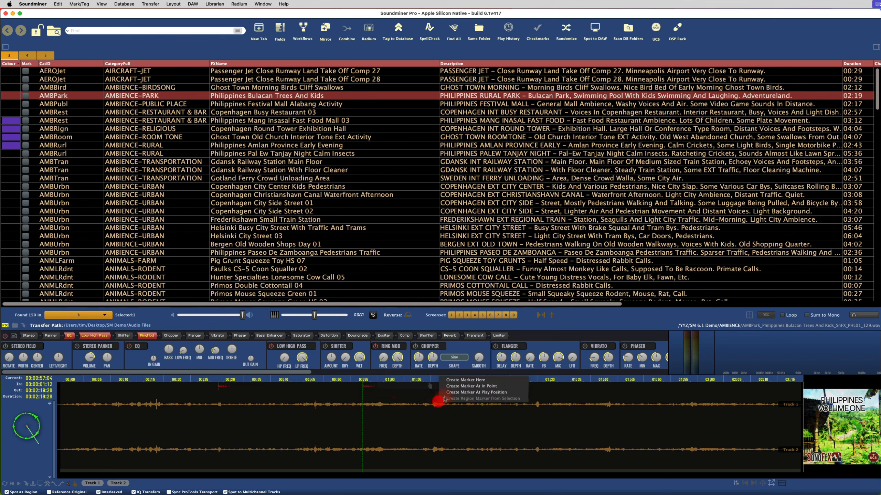
pyautogui.click(461, 379)
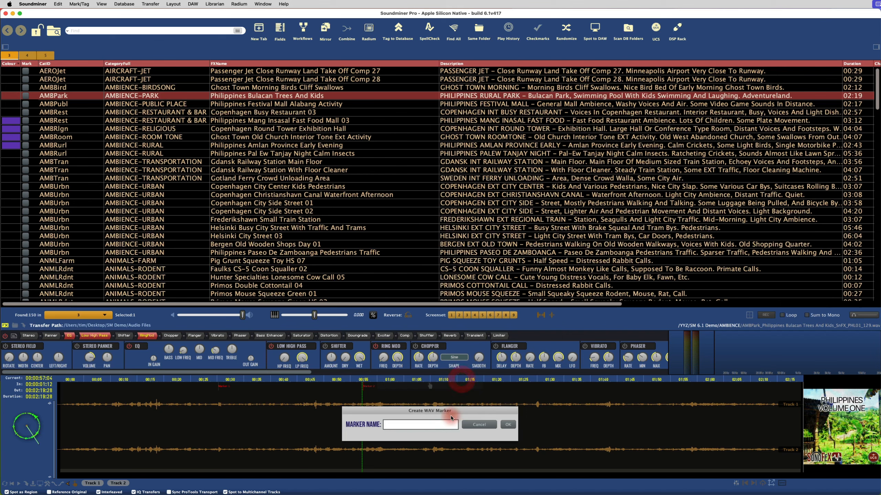
pyautogui.write('Marker 4')
pyautogui.press('Return')
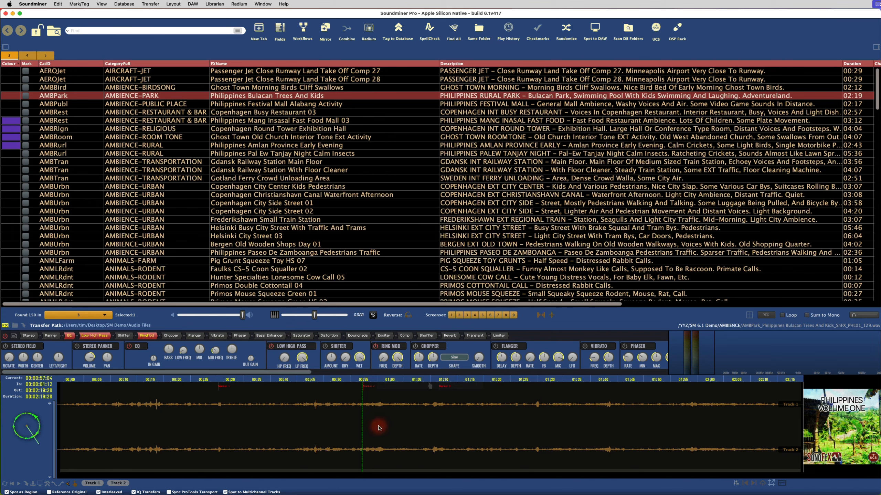
# Step: Set the marker font height to 24 points in the waveform preferences
pyautogui.press('super+comma')
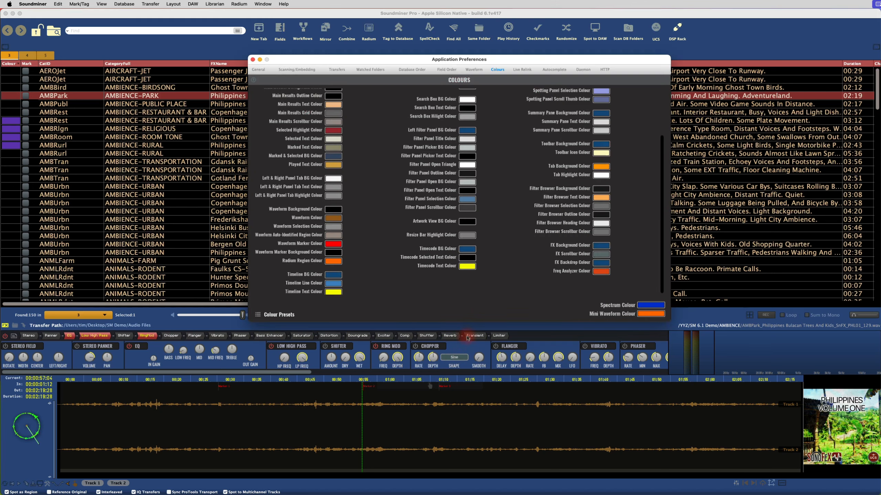
pyautogui.click(469, 72)
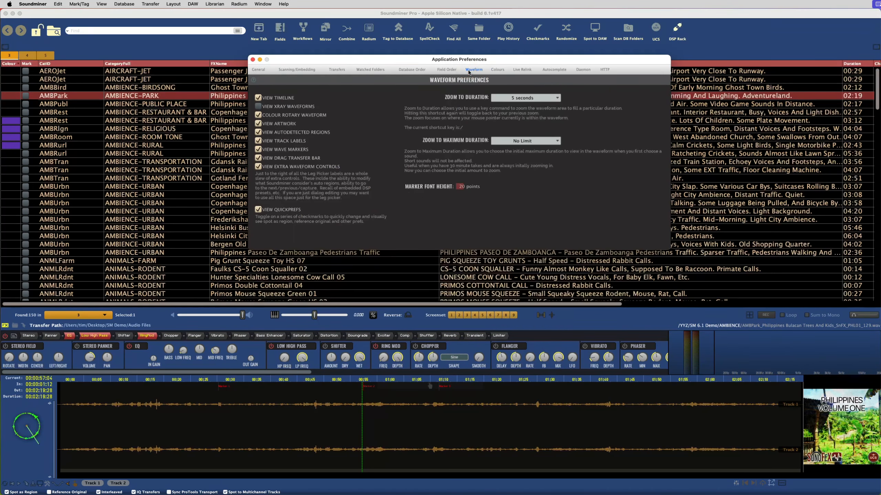
pyautogui.click(462, 186)
pyautogui.write('24')
# Step: Set the Waveform Marker Background Colour to light grey in the colour preferences, and close the colour picker
pyautogui.click(498, 70)
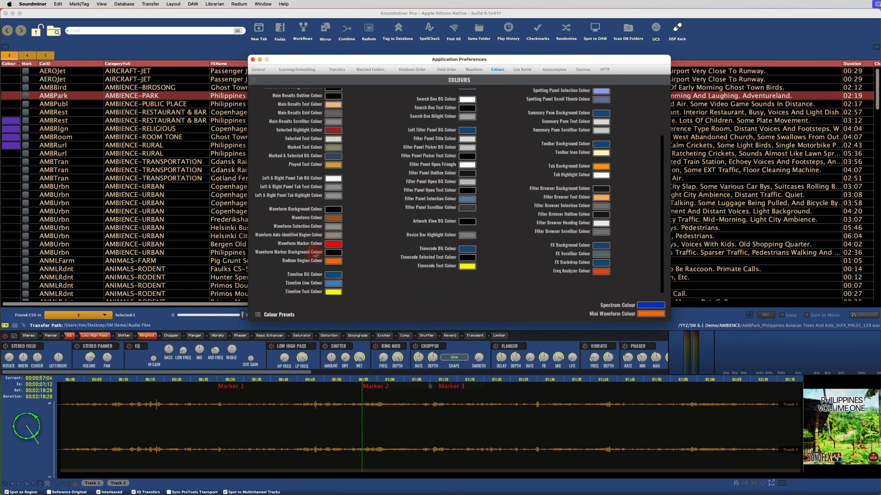
pyautogui.click(330, 253)
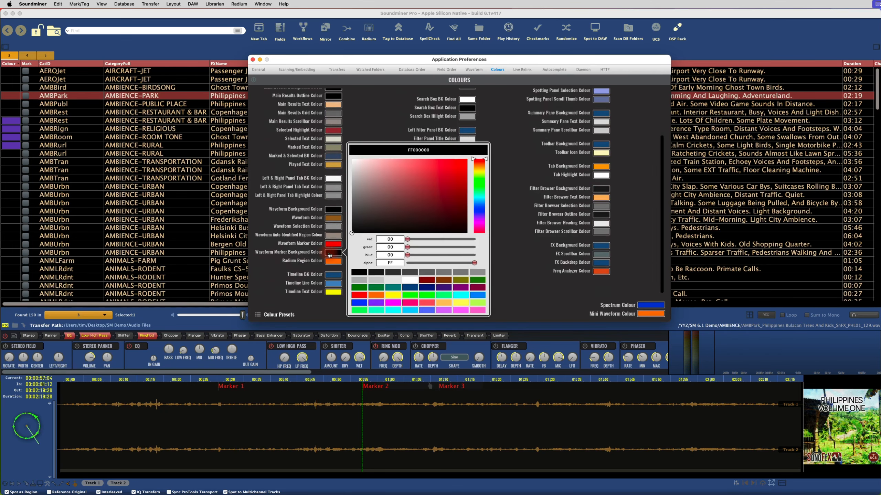
pyautogui.click(360, 280)
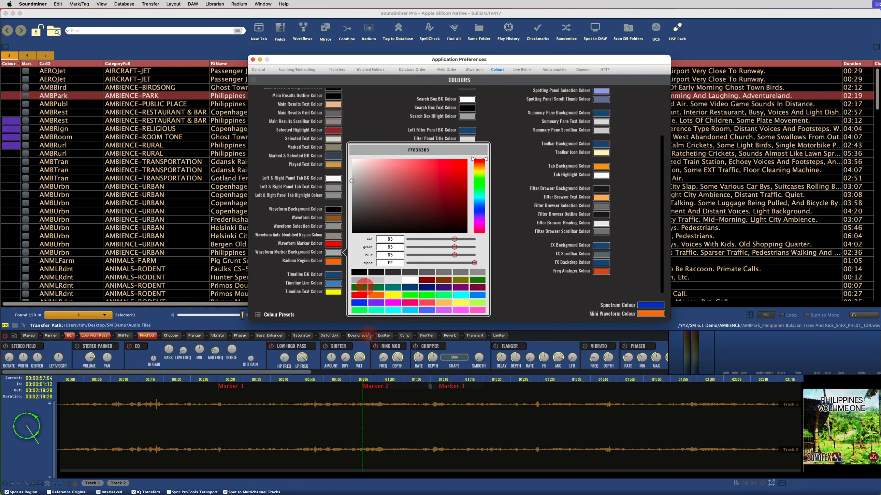
pyautogui.click(323, 397)
pyautogui.click(327, 395)
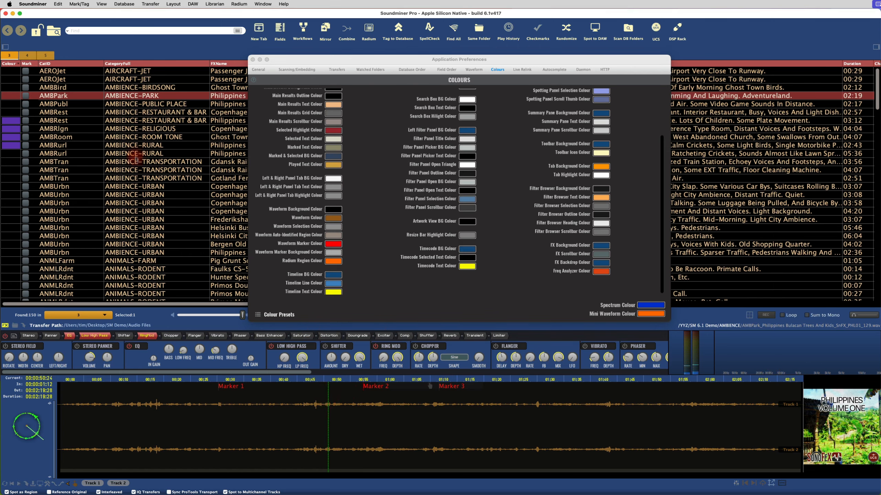
# Step: Select the recording Copenhagen City Center Kids Pedestrians and create a WAV marker named Test at about 00:50
pyautogui.click(117, 138)
pyautogui.click(138, 186)
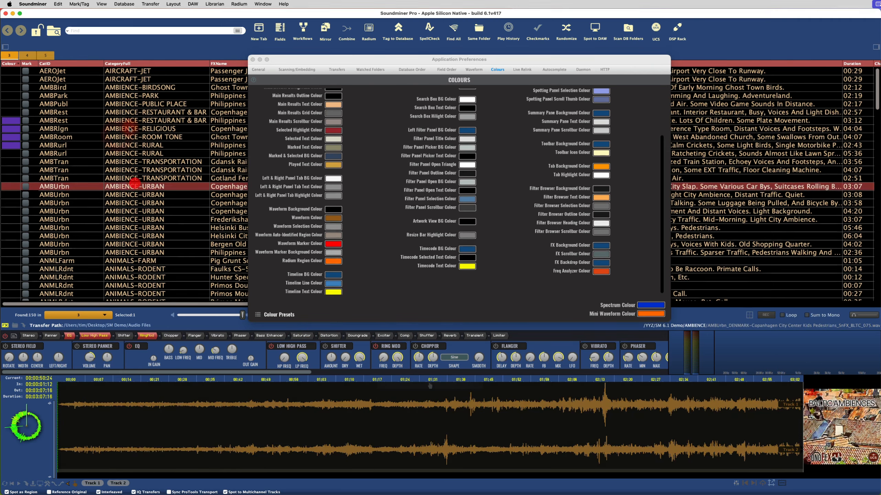
pyautogui.rightClick(255, 422)
pyautogui.click(272, 399)
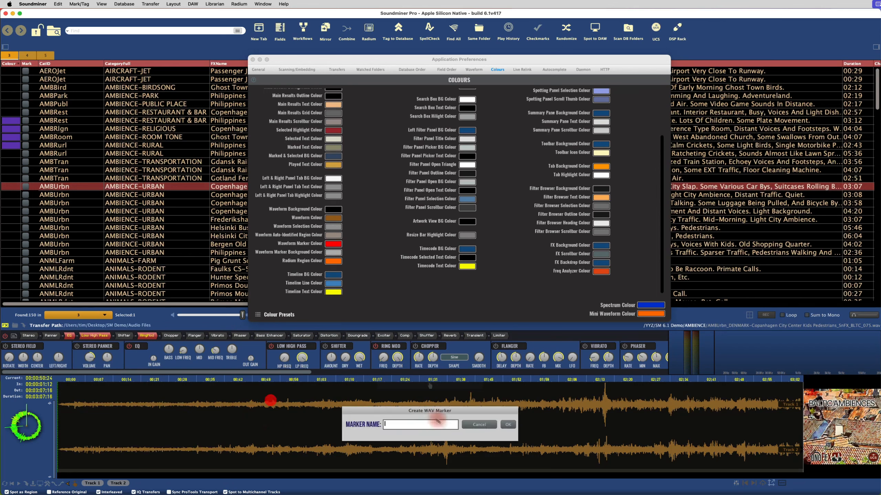
pyautogui.click(417, 425)
pyautogui.write('Test')
pyautogui.press('Return')
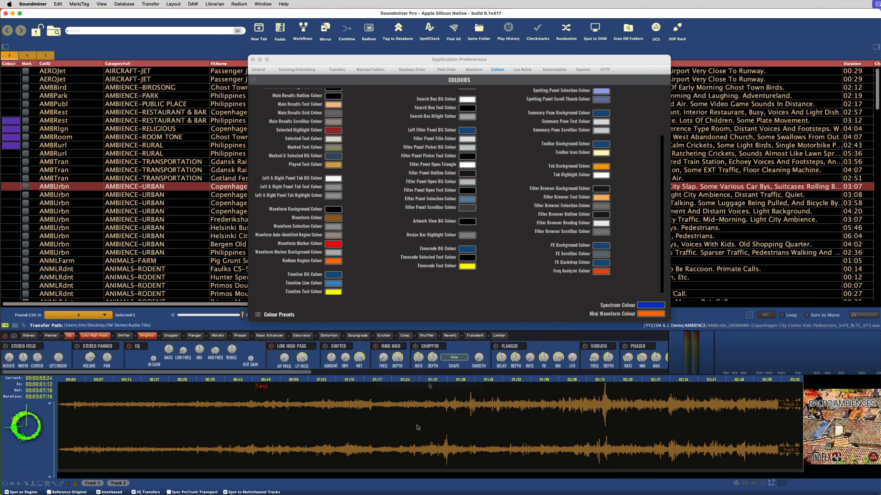
# Step: Select the violet-coloured Philippines Amlan Province Early Evening and create a WAV marker named Marker at about 00:43
pyautogui.click(26, 55)
pyautogui.click(9, 55)
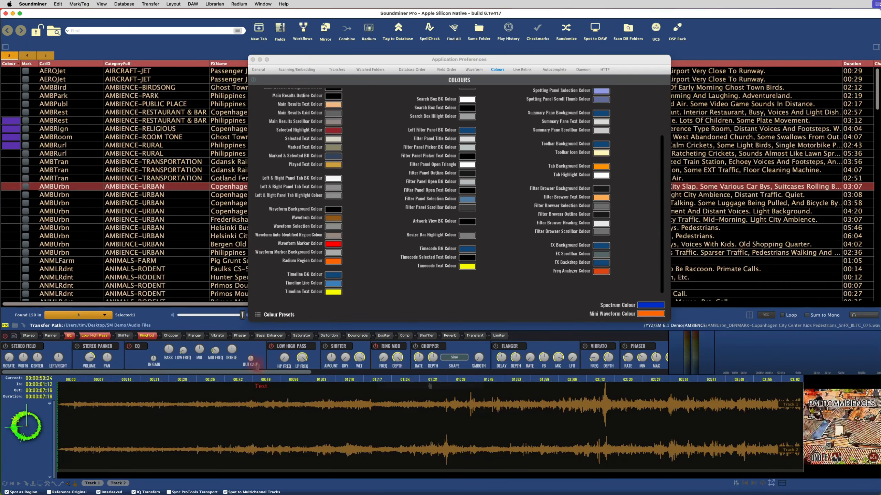
pyautogui.click(205, 124)
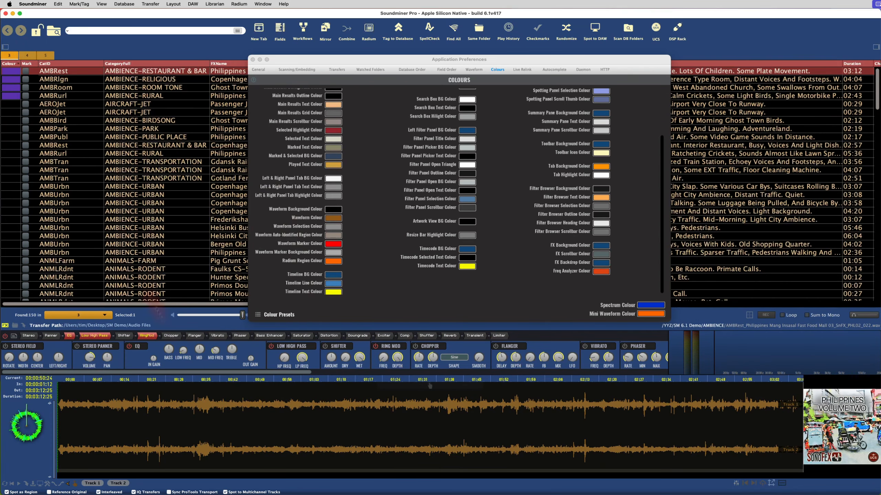
pyautogui.click(156, 95)
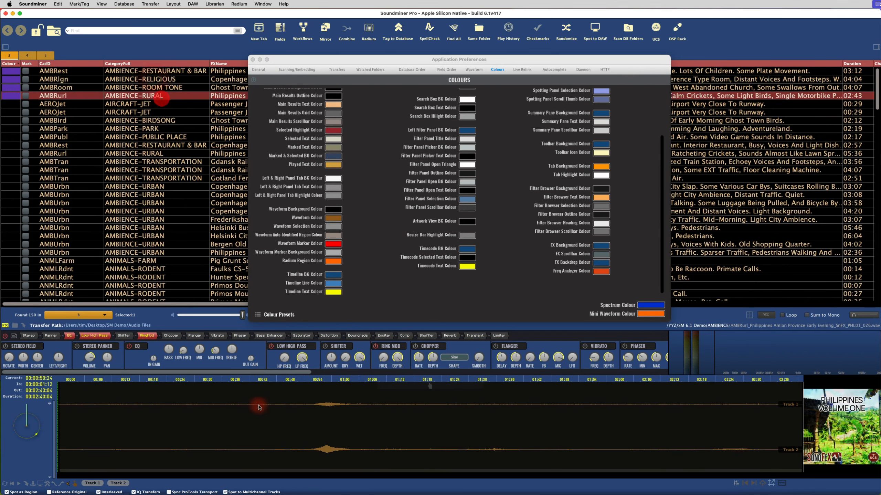
pyautogui.rightClick(258, 379)
pyautogui.click(255, 424)
pyautogui.rightClick(257, 410)
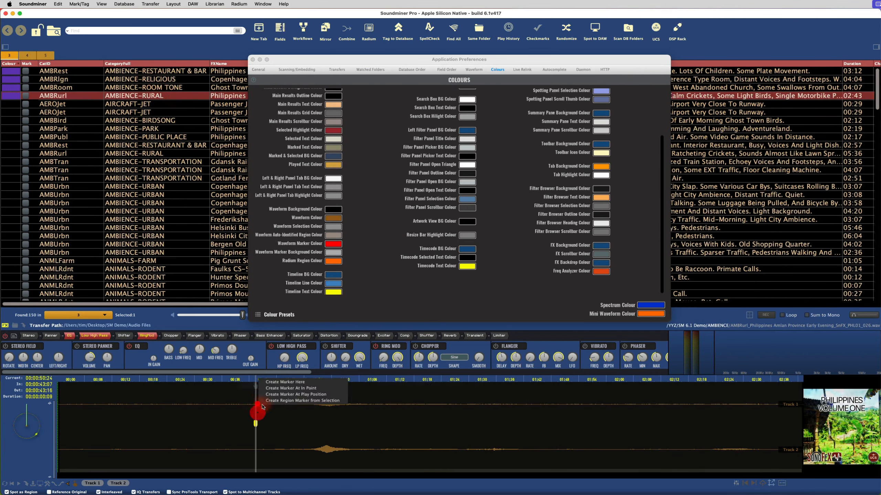
pyautogui.click(294, 383)
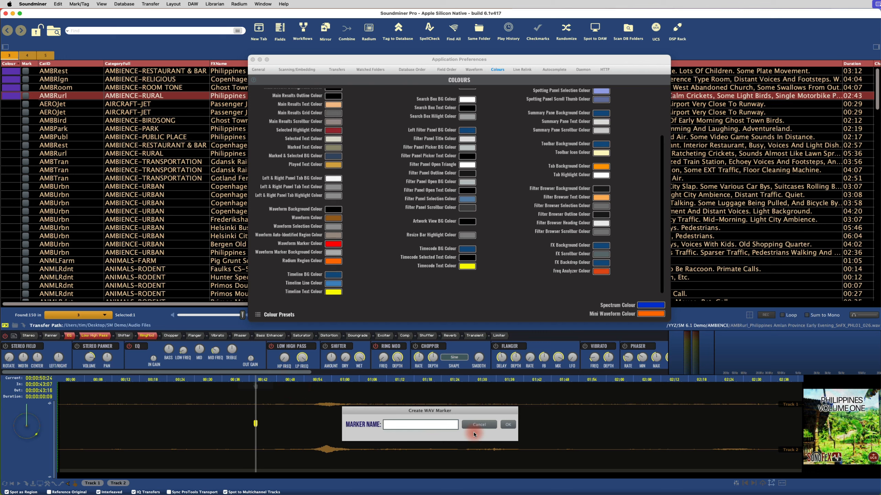
pyautogui.write('Marker')
pyautogui.press('Return')
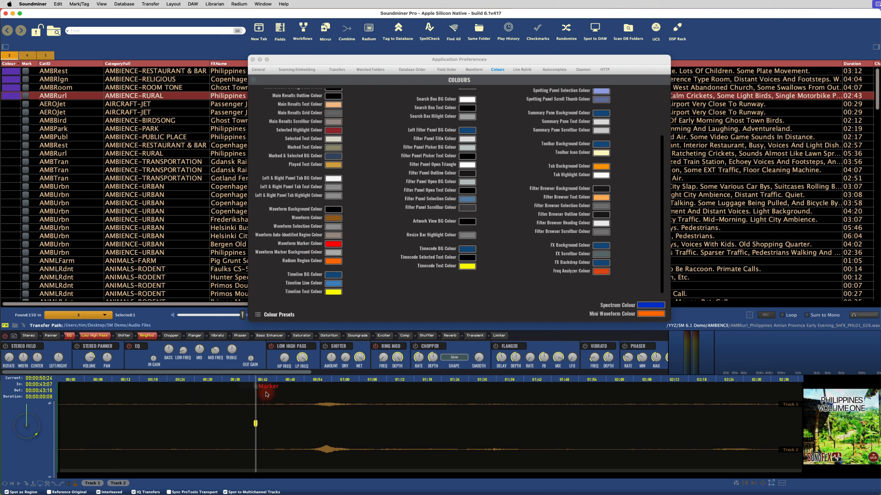
# Step: Play the recording briefly from about 00:58, and view the results of search tab 5 before returning to tab 3
pyautogui.click(325, 415)
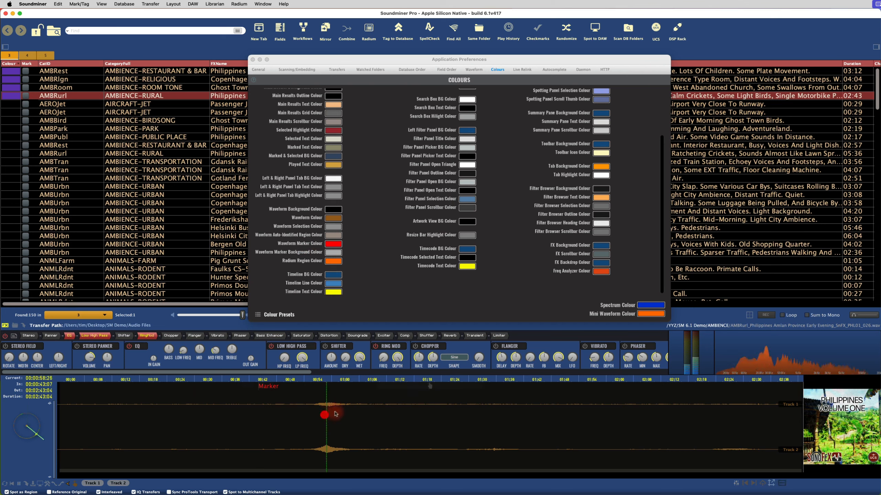
pyautogui.press('space')
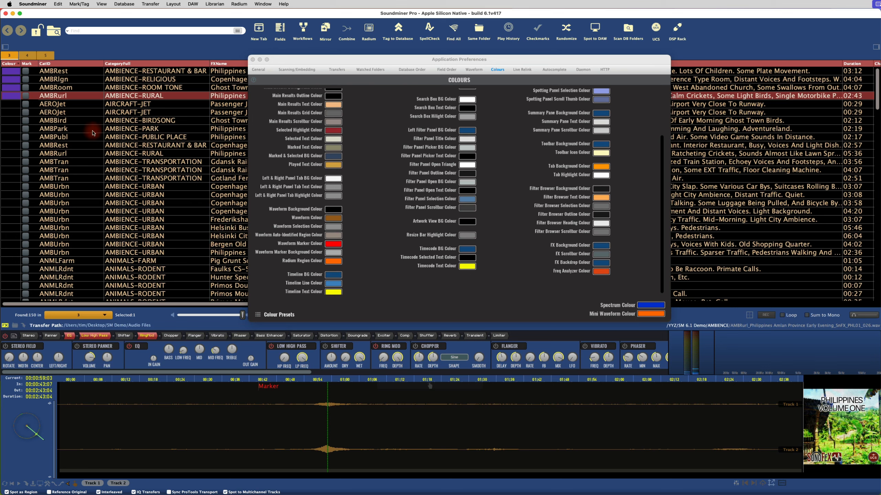
pyautogui.click(45, 56)
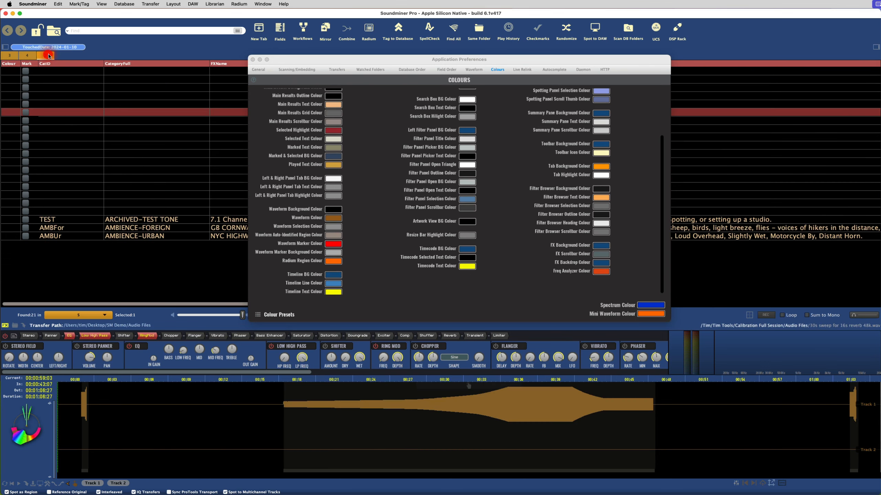
pyautogui.click(8, 56)
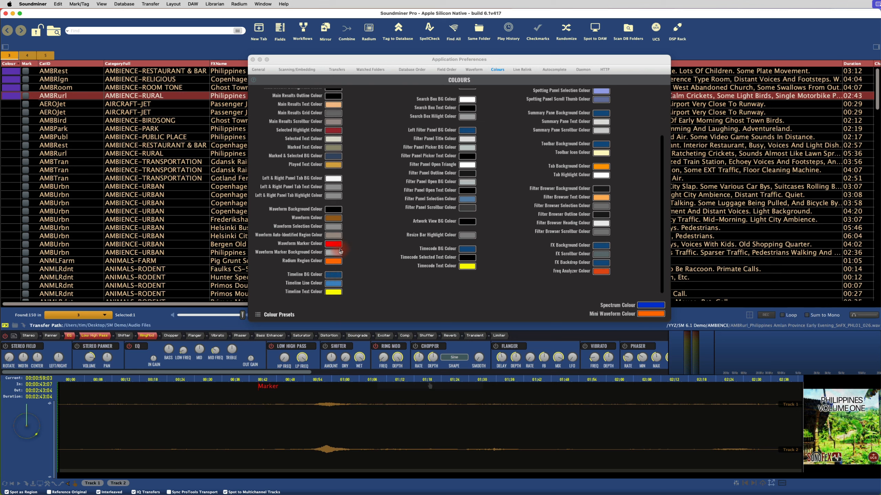
# Step: Select the waveform from about 01:03 to 01:30 and create a region marker from it named Region Marker
pyautogui.click(329, 408)
pyautogui.moveTo(346, 400); pyautogui.dragTo(470, 400)
pyautogui.rightClick(428, 394)
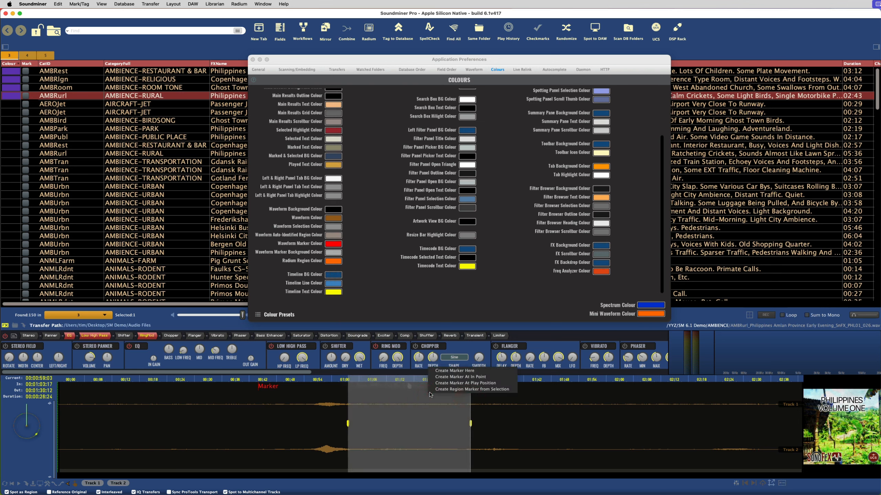
pyautogui.click(461, 390)
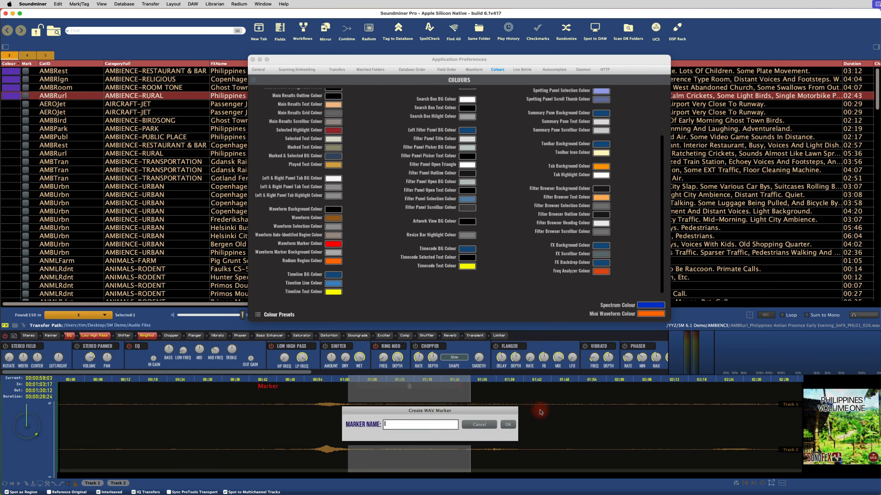
pyautogui.write('Region Marker')
pyautogui.press('Return')
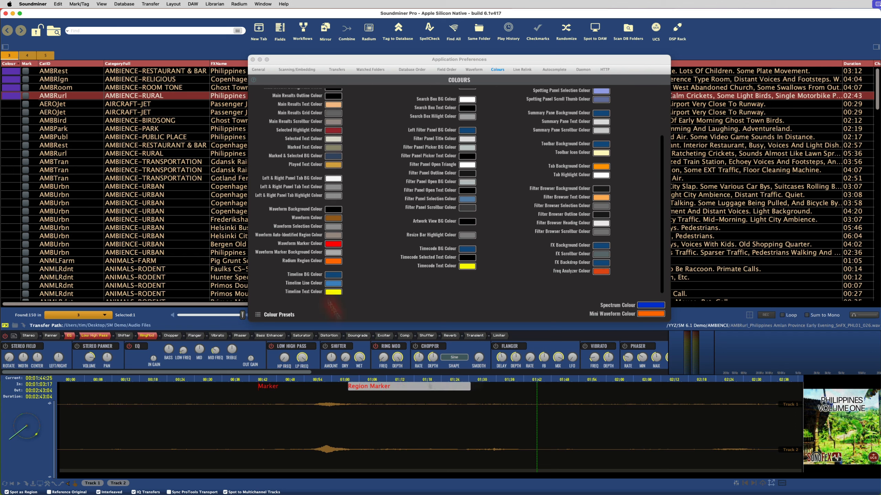
# Step: Close the preferences window, and select the range of Region Marker in the waveform to audition it
pyautogui.click(252, 60)
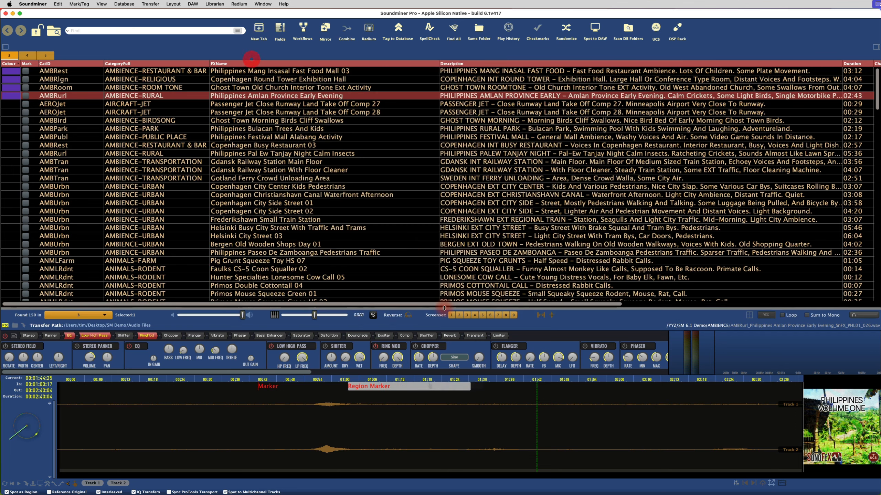
pyautogui.click(356, 388)
pyautogui.click(357, 388)
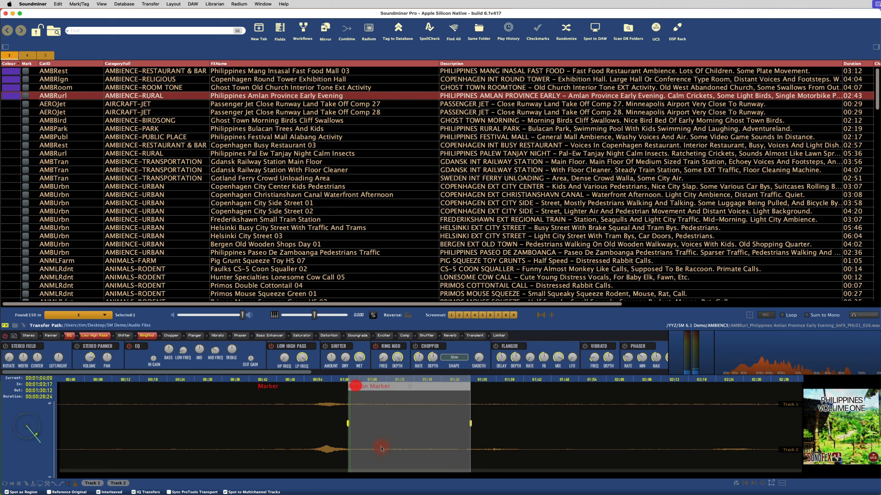
pyautogui.click(353, 401)
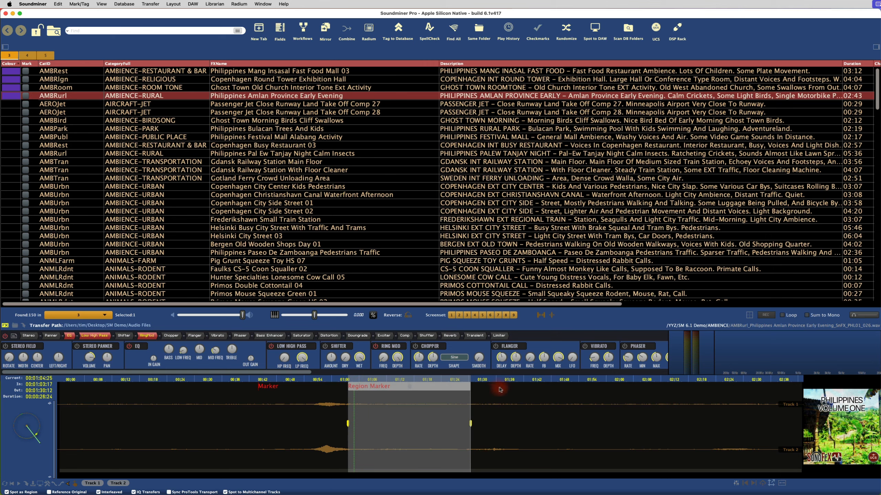
# Step: Create a region marker named 2 from about 01:47 to 02:06, and reselect its range through the marker
pyautogui.moveTo(546, 402); pyautogui.dragTo(633, 402)
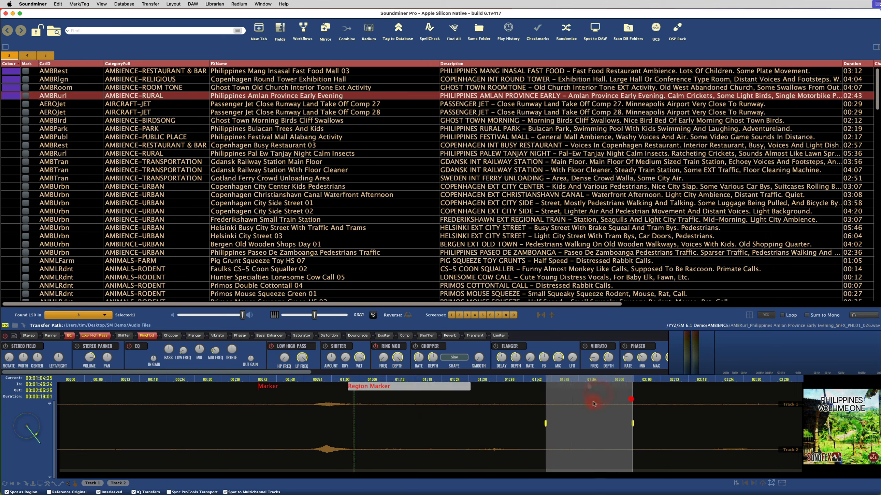
pyautogui.rightClick(592, 401)
pyautogui.click(630, 398)
pyautogui.press('Return')
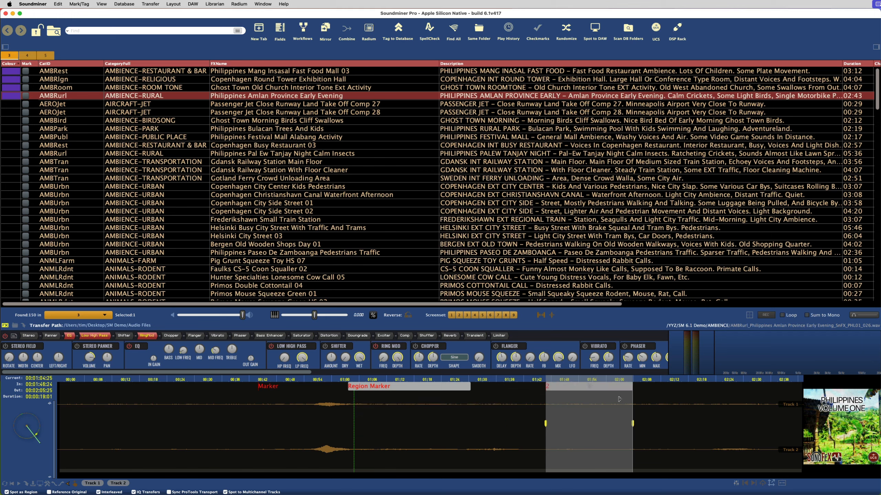
pyautogui.click(516, 403)
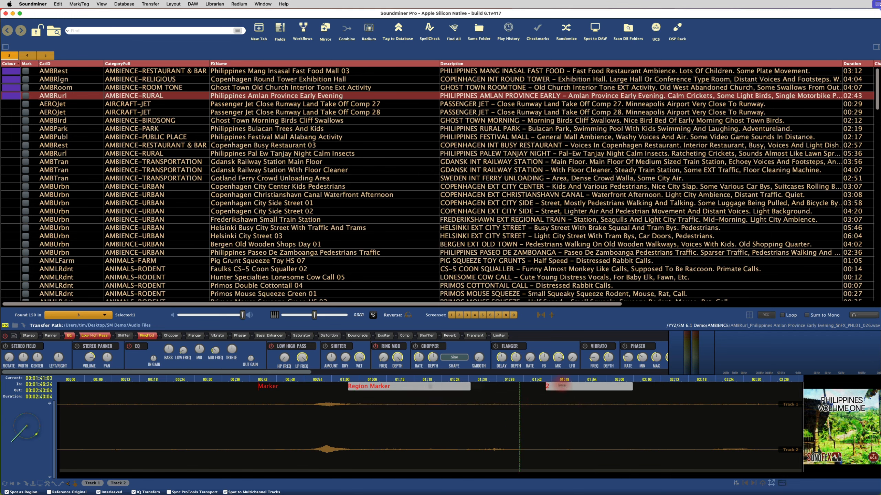
pyautogui.click(581, 389)
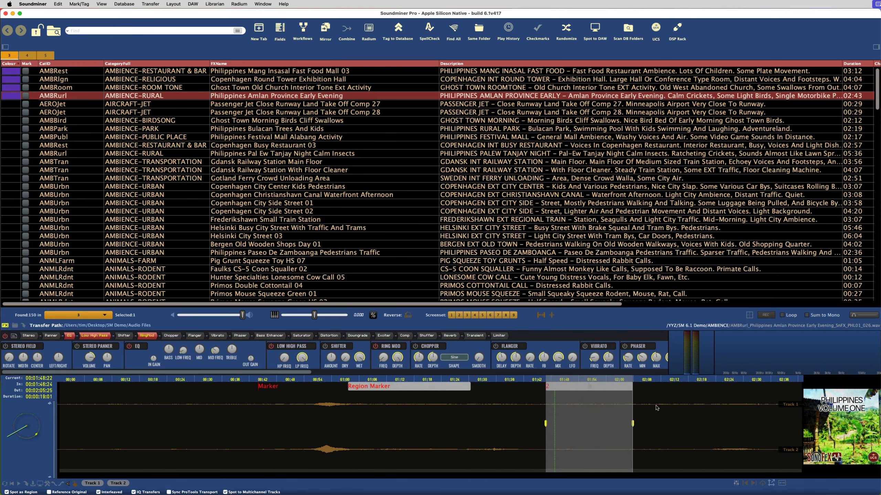
# Step: Set the Waveform Marker Colour to yellow (FFFF00) in the colour preferences
pyautogui.press('super+comma')
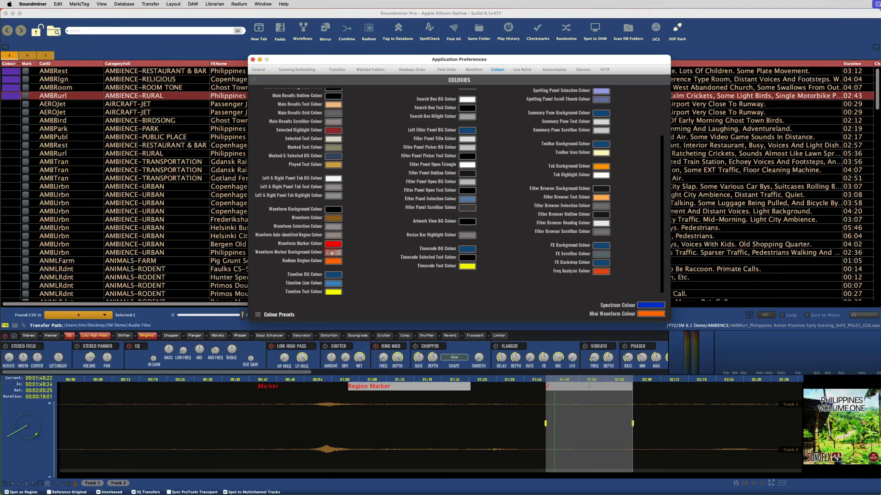
pyautogui.click(333, 244)
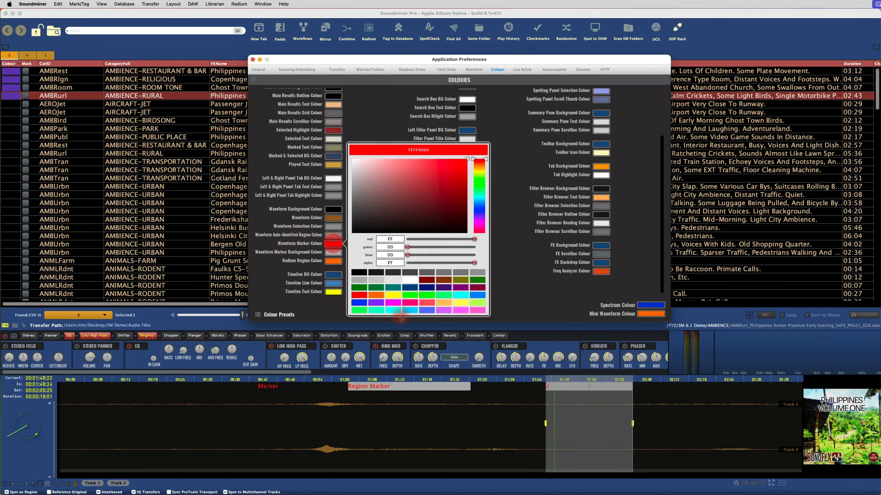
pyautogui.rightClick(395, 295)
pyautogui.click(416, 302)
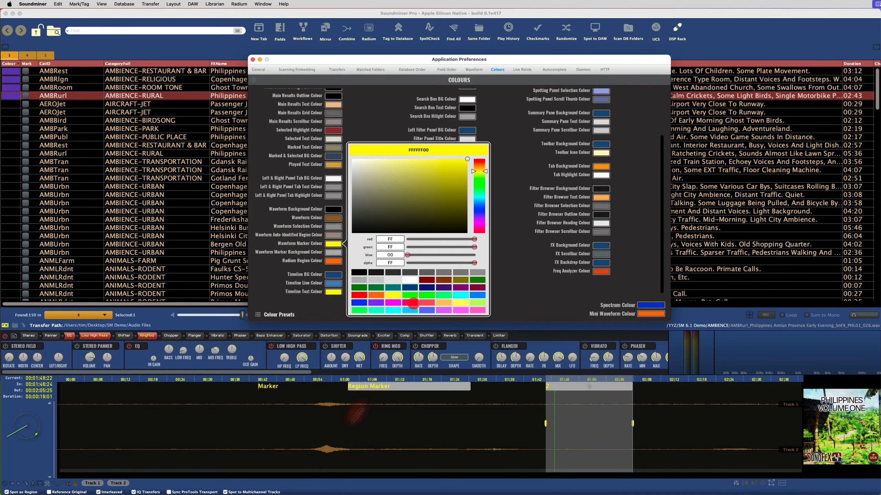
# Step: Audition the waveform from about 01:06, within Region Marker
pyautogui.click(359, 432)
pyautogui.press('space')
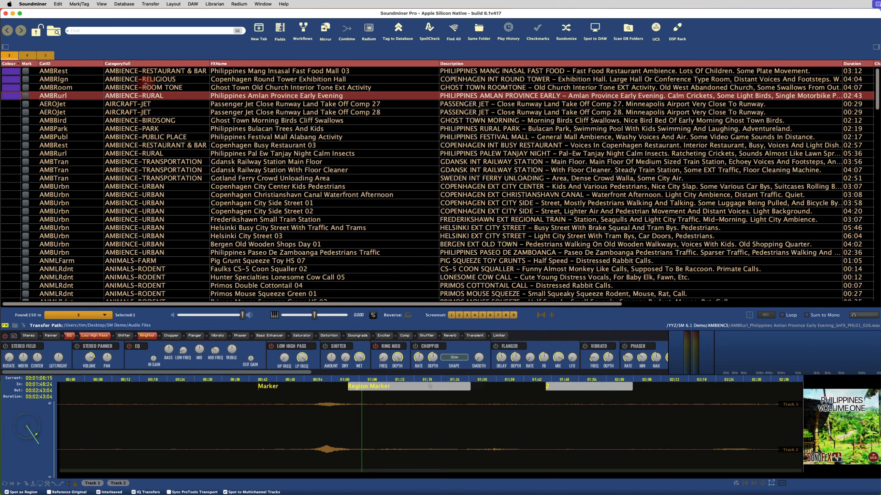
# Step: Remove the assigned colour from all records in the list, and select the Gotland Ferry Crowd Unloading Area record
pyautogui.click(68, 108)
pyautogui.press('super+a')
pyautogui.click(15, 100)
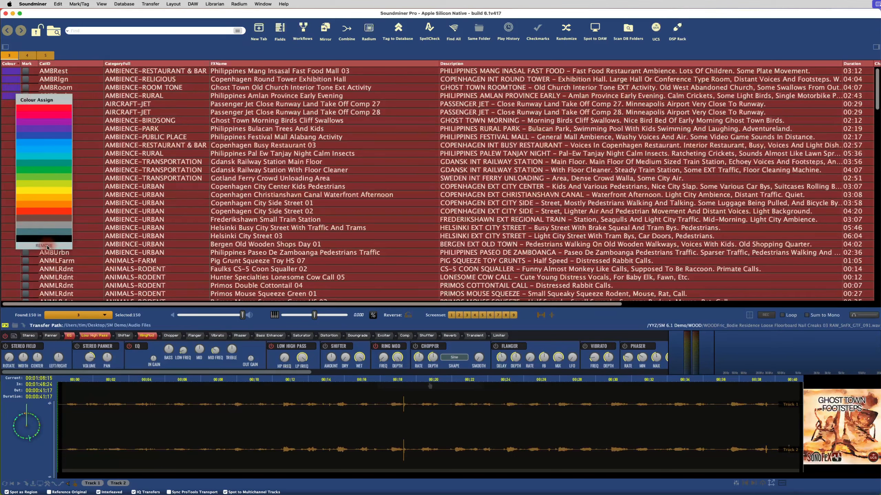
pyautogui.click(47, 245)
pyautogui.click(300, 178)
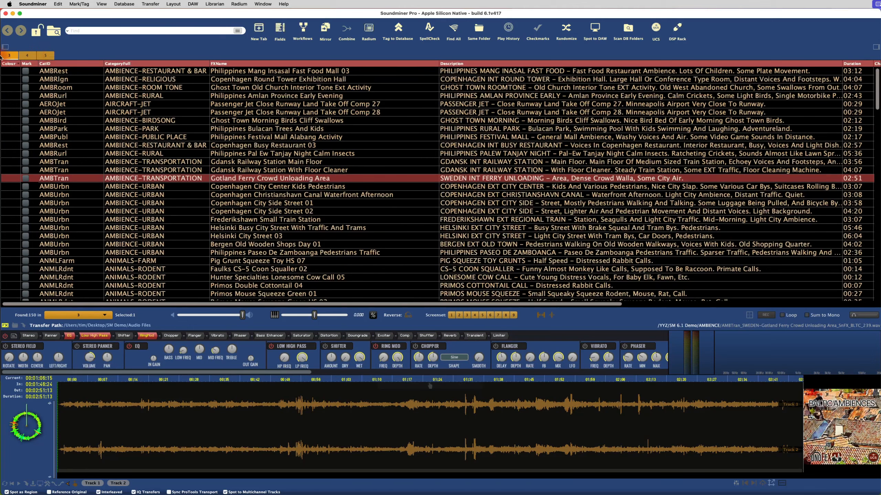
# Step: Add three more tabs using database 3 after the existing tabs
pyautogui.rightClick(50, 54)
pyautogui.click(67, 66)
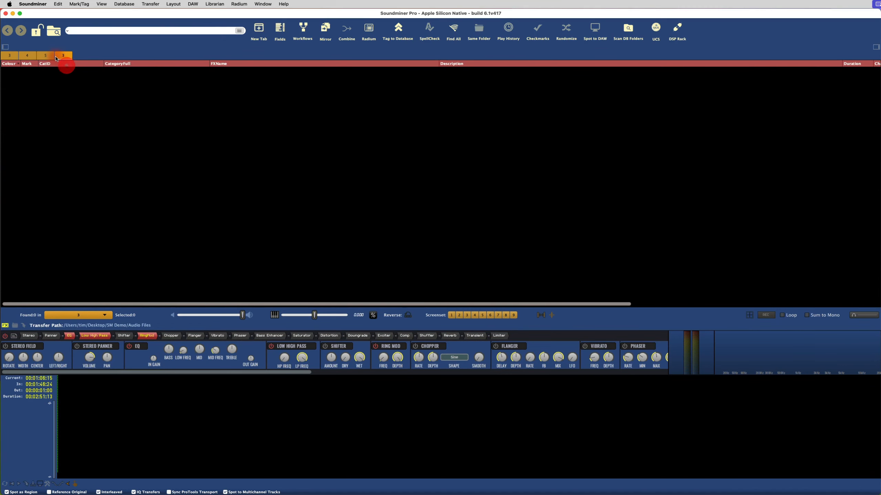
pyautogui.rightClick(55, 55)
pyautogui.click(78, 65)
pyautogui.rightClick(65, 55)
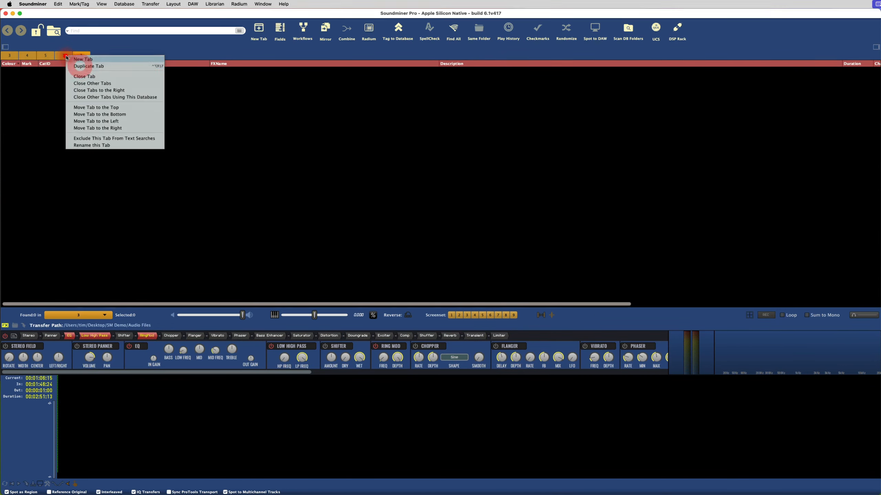
pyautogui.click(81, 66)
# Step: Assign database 2 to the sixth tab and database 7 to the fifth tab
pyautogui.click(56, 316)
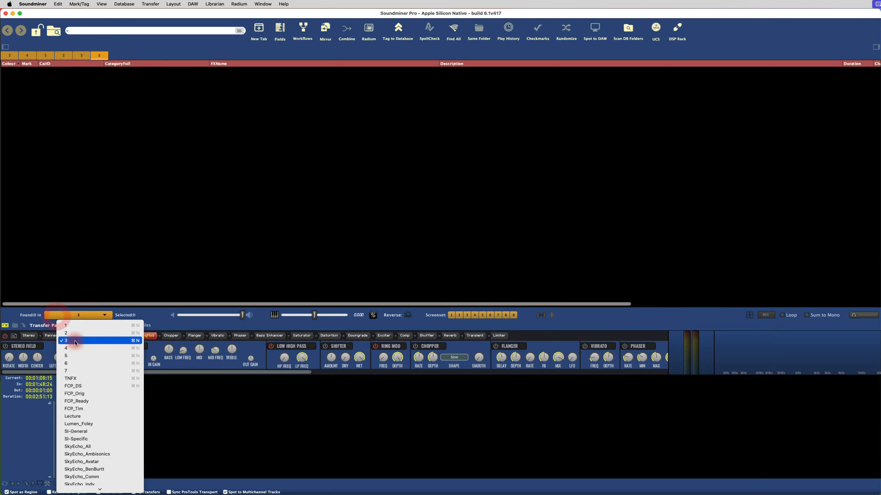
pyautogui.click(66, 333)
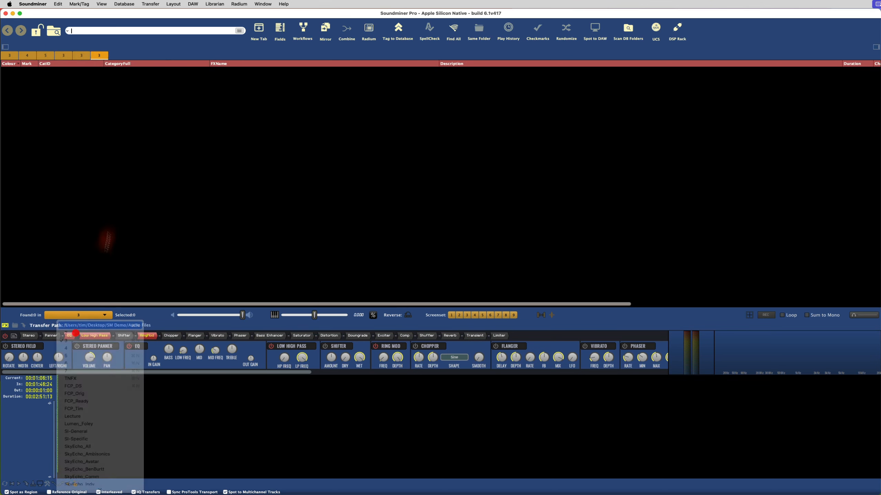
pyautogui.click(81, 55)
pyautogui.click(66, 314)
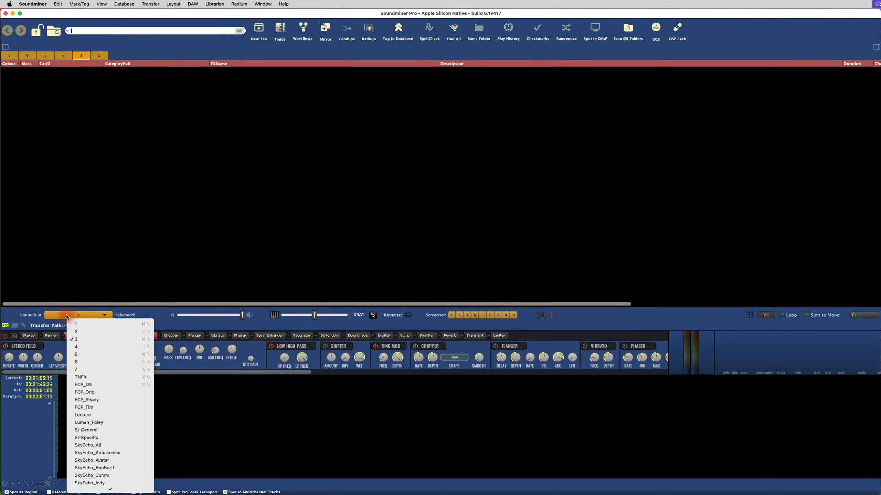
pyautogui.click(82, 369)
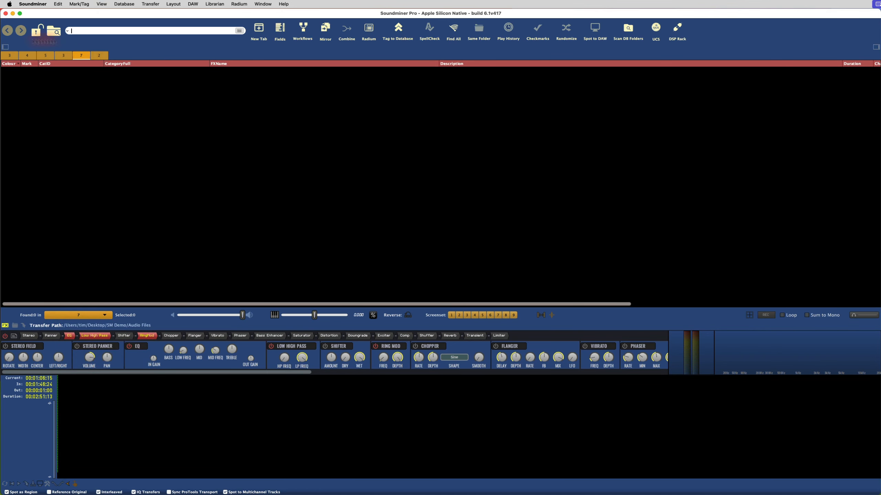
# Step: Store the current set of tabs as tab layout 8 and rename that layout Temp
pyautogui.click(174, 3)
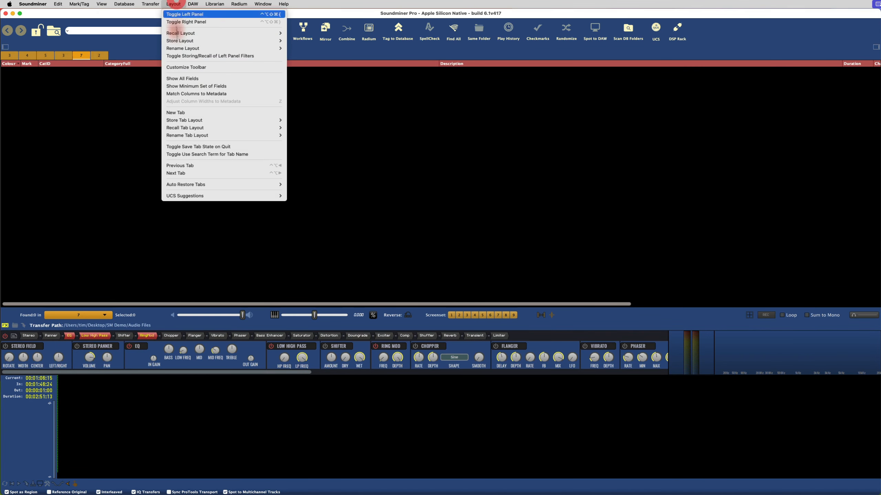
pyautogui.moveTo(191, 119)
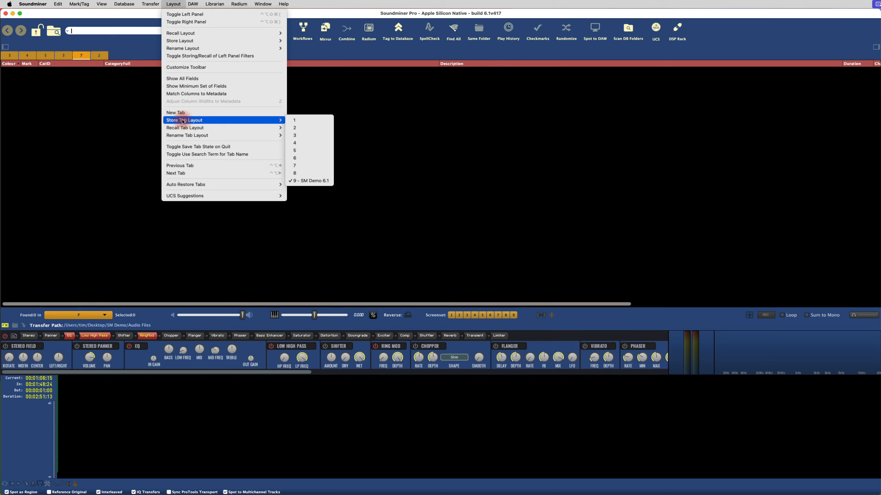
pyautogui.click(297, 173)
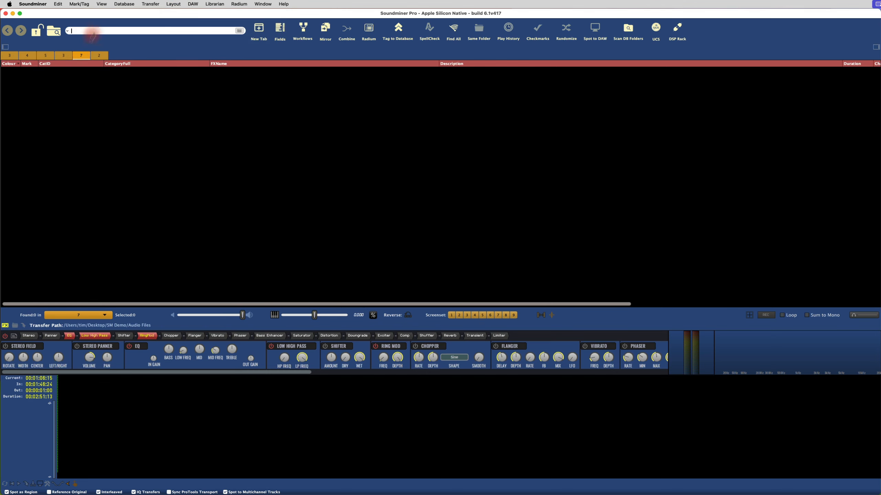
pyautogui.click(124, 4)
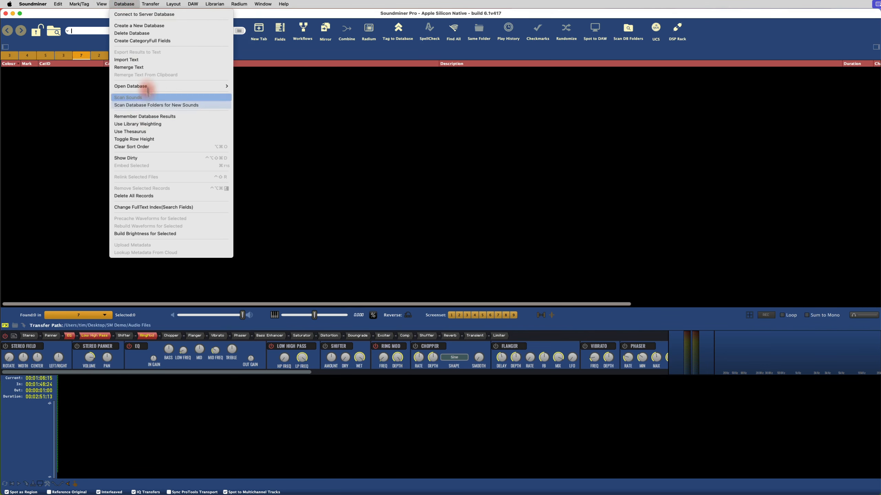
pyautogui.moveTo(174, 3)
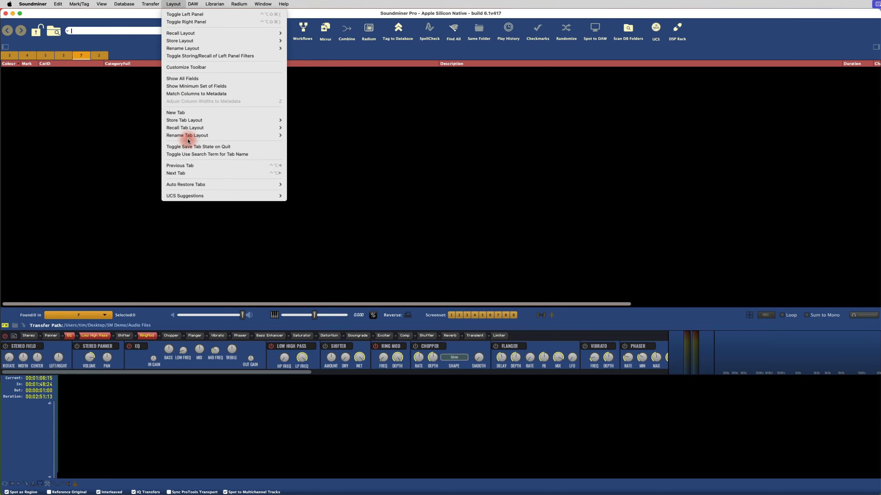
pyautogui.moveTo(279, 136)
pyautogui.click(298, 188)
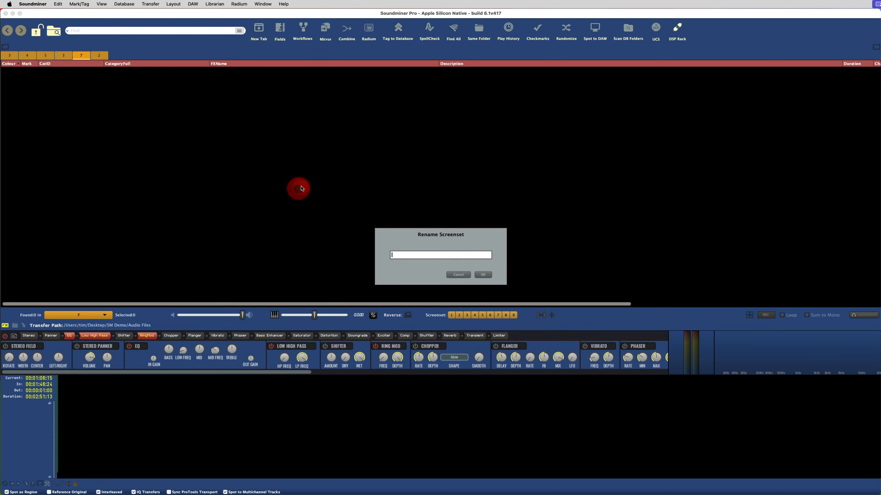
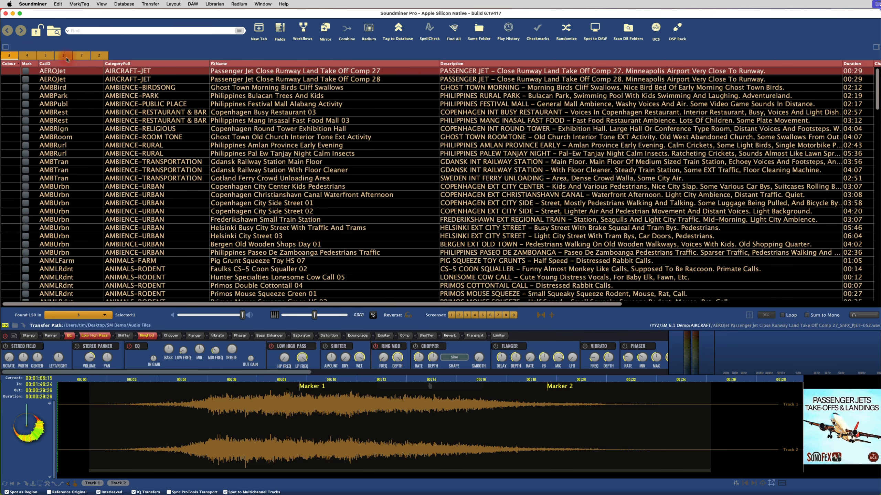
# Step: Show the saved searches in the left panel and delete the searches named Tab State 1 and GEO
pyautogui.click(10, 52)
pyautogui.click(5, 46)
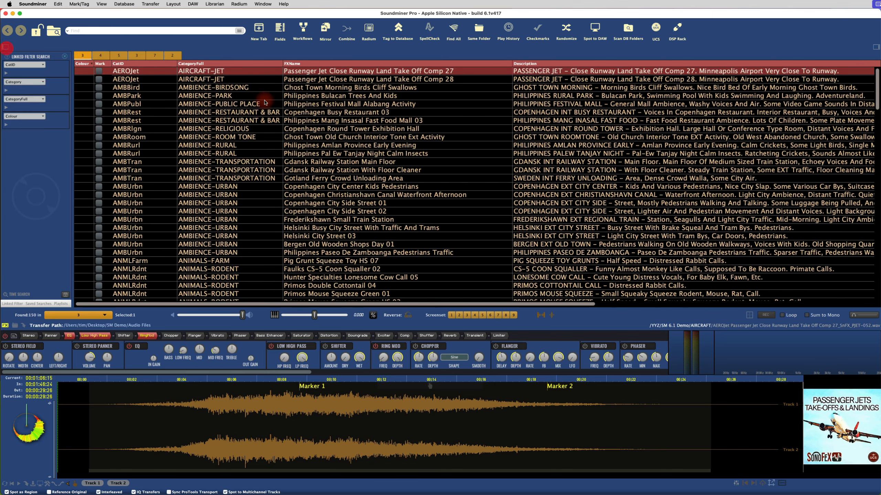
pyautogui.click(43, 303)
pyautogui.click(41, 69)
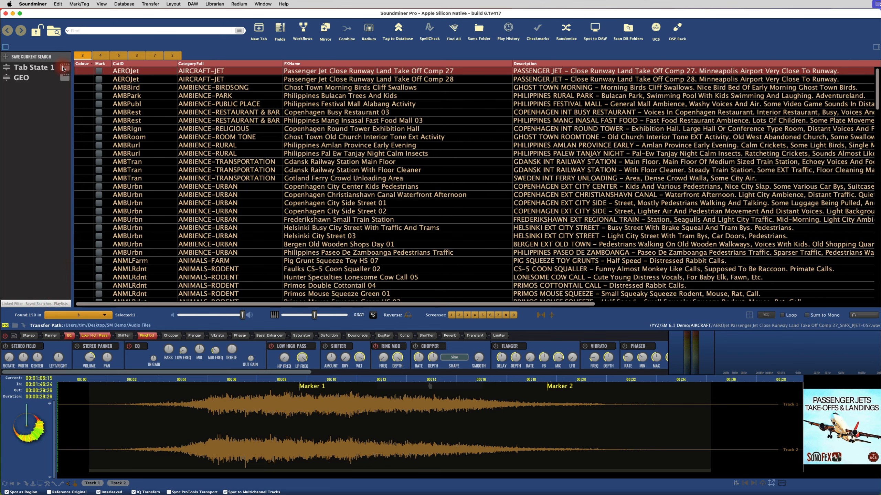
pyautogui.click(63, 68)
pyautogui.click(30, 93)
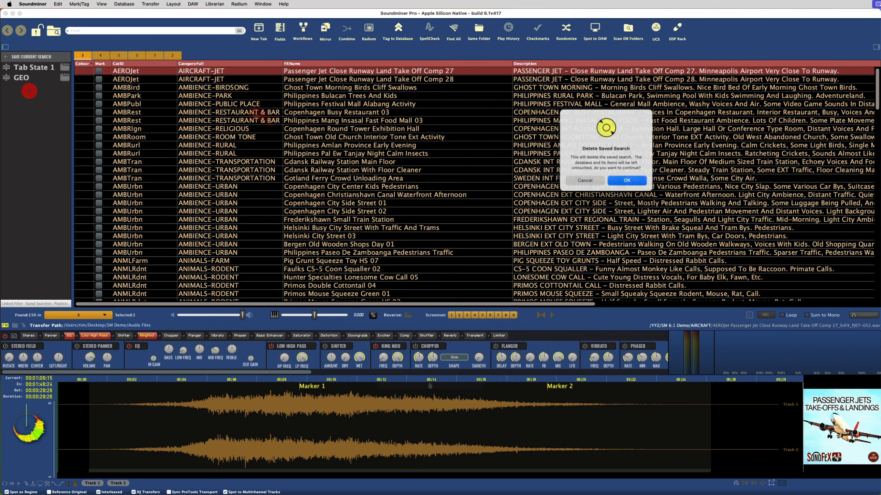
pyautogui.click(625, 180)
pyautogui.click(34, 69)
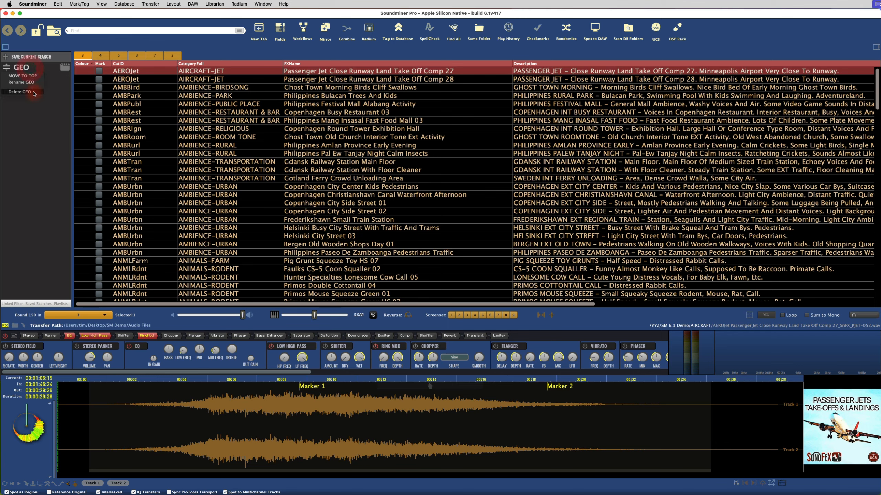
pyautogui.click(34, 92)
pyautogui.click(624, 180)
# Step: Search the database for geo and select all of the resulting records
pyautogui.click(387, 170)
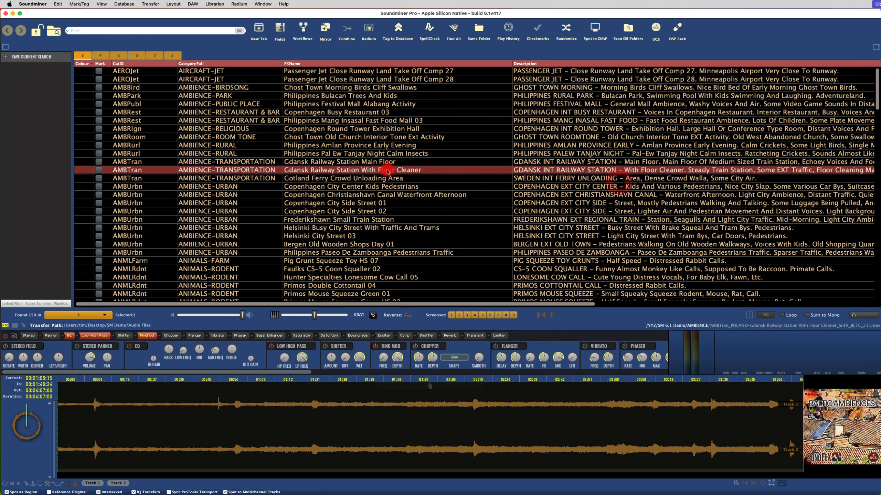
pyautogui.write('geo')
pyautogui.press('Return')
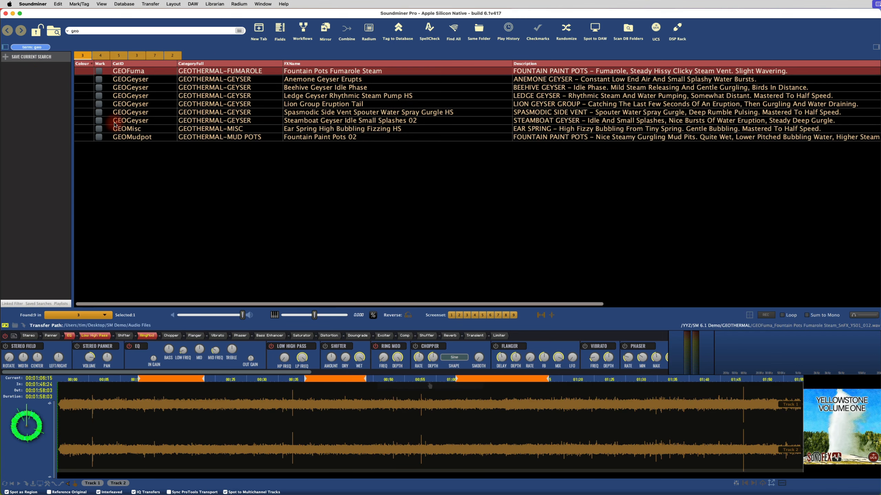
pyautogui.press('super+a')
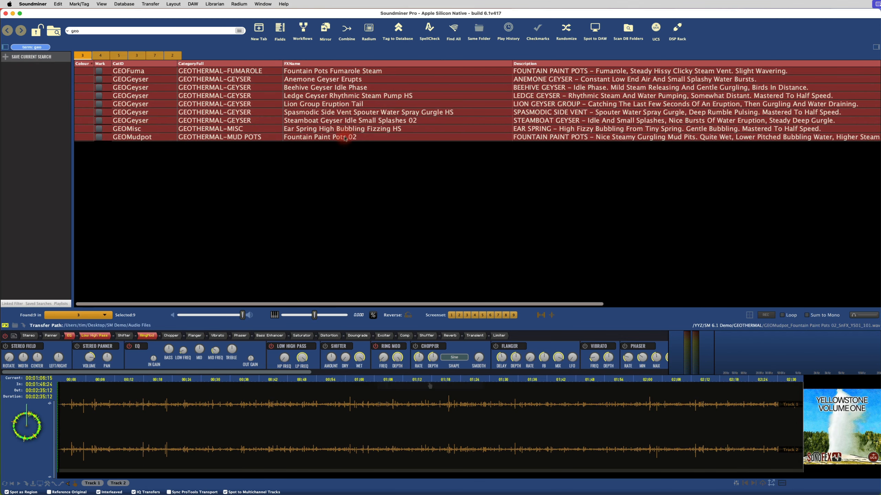
# Step: Save the current search under the name GEOTHERMAL with its tab state included
pyautogui.click(6, 57)
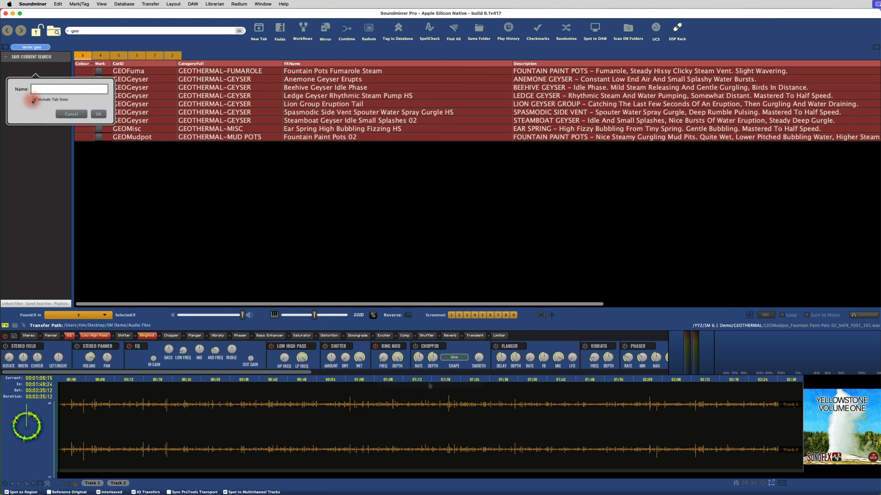
pyautogui.click(79, 90)
pyautogui.click(98, 113)
# Step: Recall tab layout 9, SM Demo 6.1, and widen the left panel so the saved search name fits
pyautogui.click(173, 3)
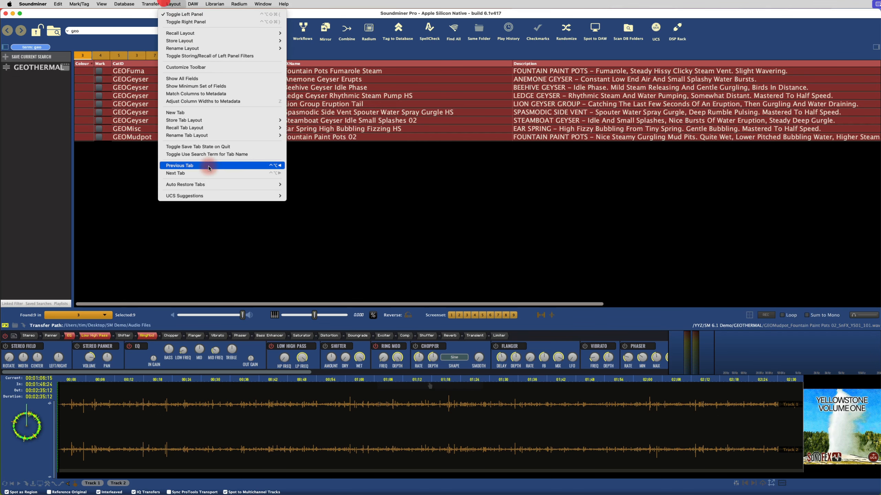
pyautogui.moveTo(195, 127)
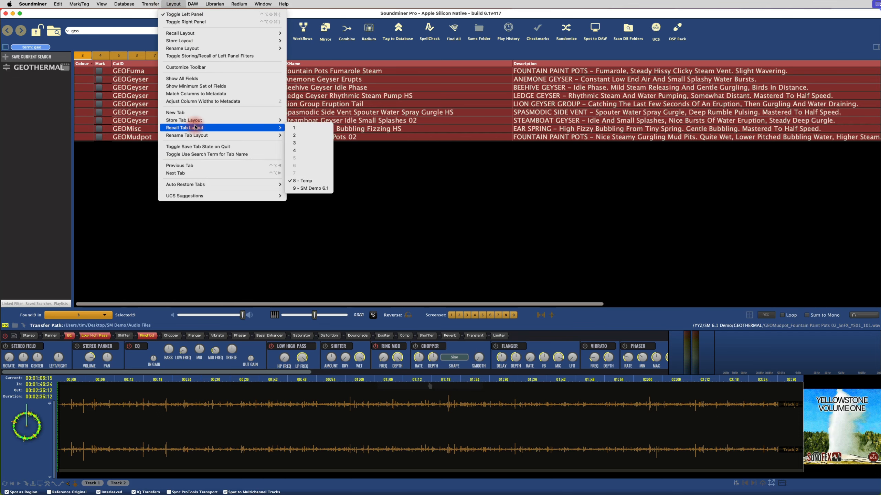
pyautogui.click(305, 188)
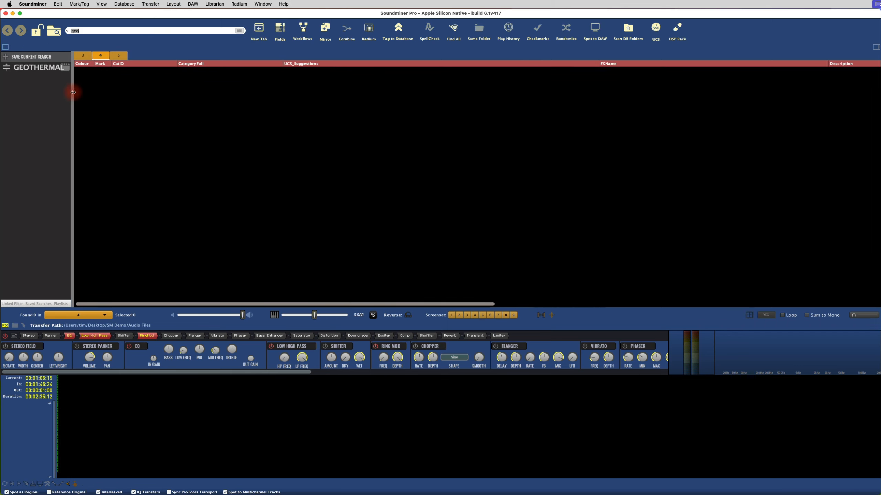
pyautogui.moveTo(71, 91); pyautogui.dragTo(89, 96)
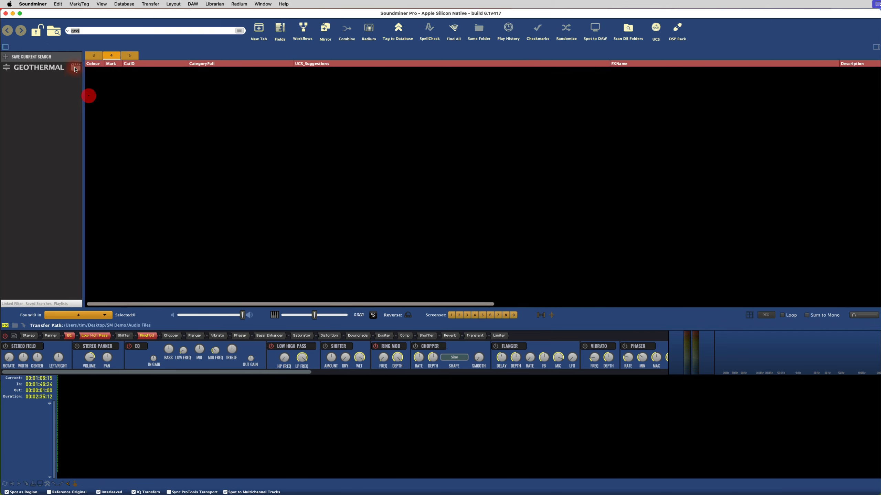
# Step: Recall the GEOTHERMAL saved search with its tabs, and select the Spasmodic Side Vent Spouter Water Spray Gurgle HS record
pyautogui.click(40, 68)
pyautogui.click(185, 56)
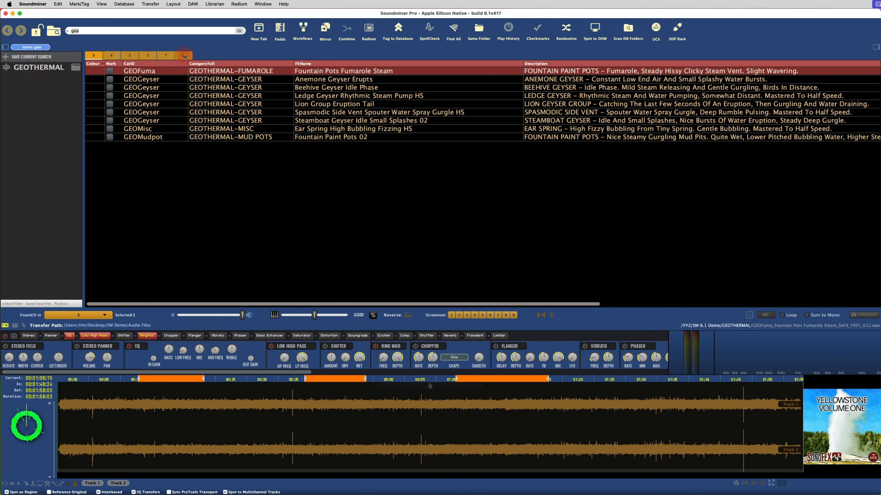
pyautogui.click(232, 62)
pyautogui.click(41, 68)
pyautogui.click(299, 112)
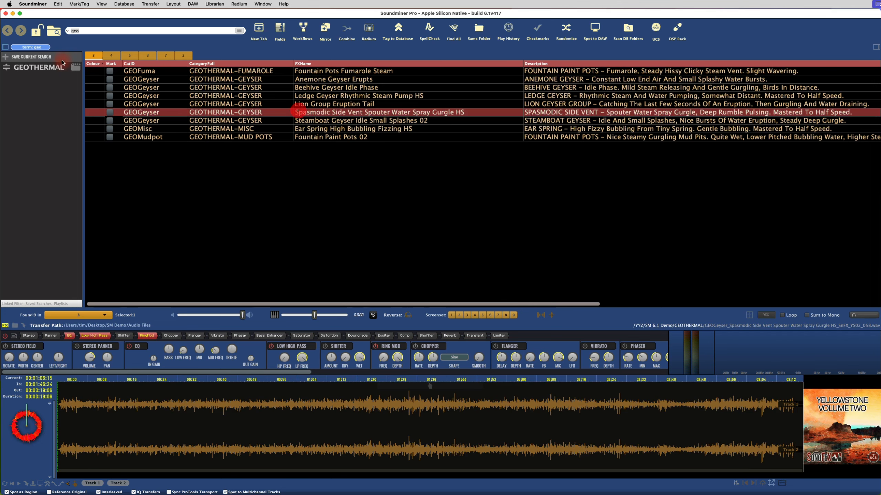
# Step: Hide the left panel and return to the three-tab SM Demo 6.1 layout
pyautogui.click(5, 47)
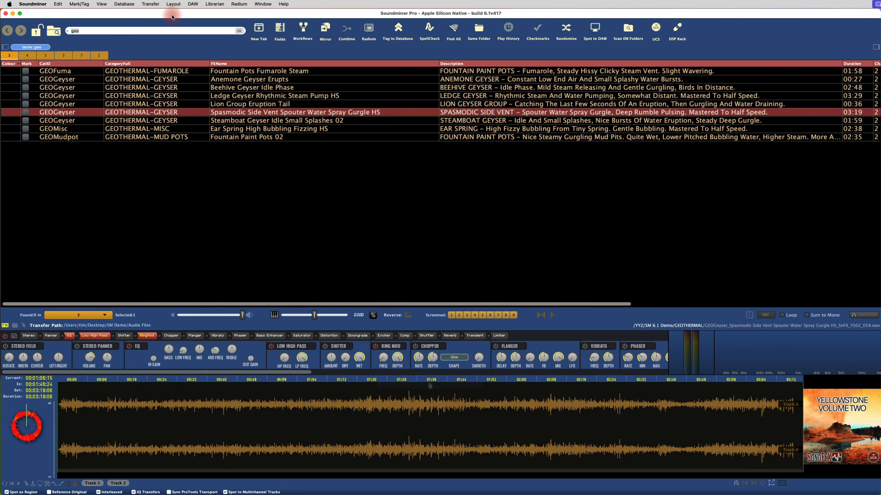
pyautogui.click(174, 4)
pyautogui.moveTo(196, 128)
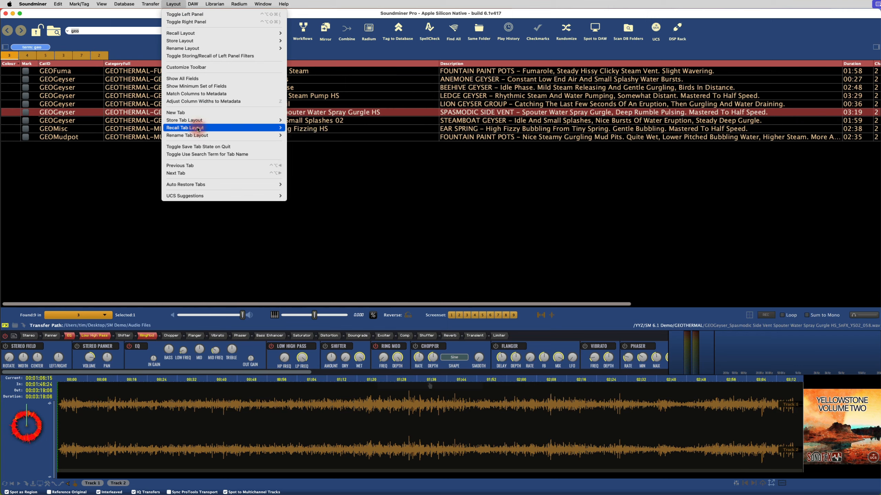
pyautogui.click(304, 181)
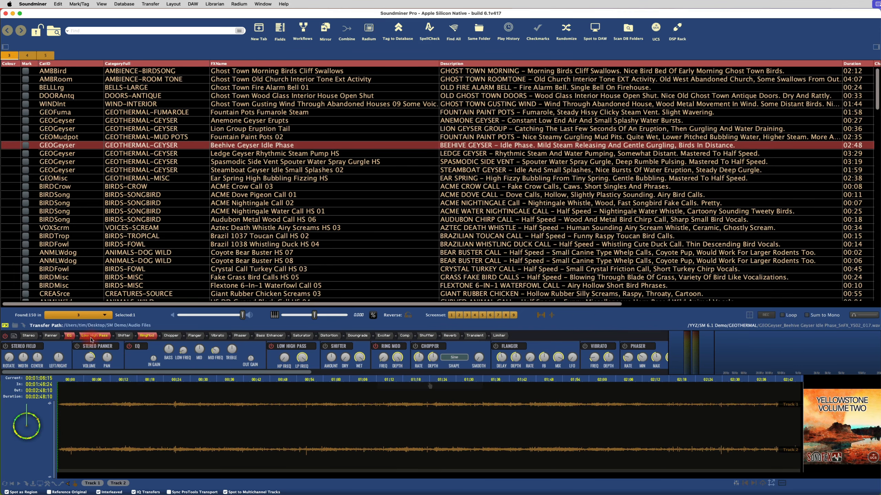
# Step: Turn off the RingMod, Low High Pass and EQ effects in the DSP rack
pyautogui.click(149, 336)
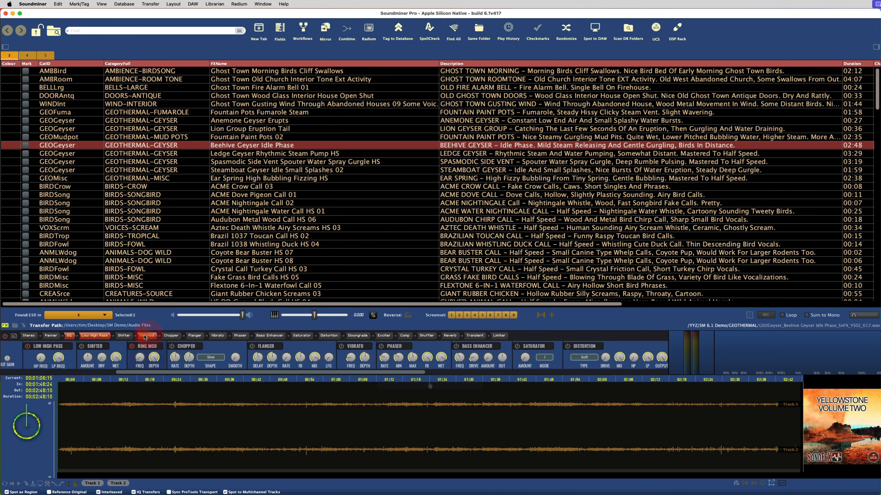
pyautogui.click(148, 337)
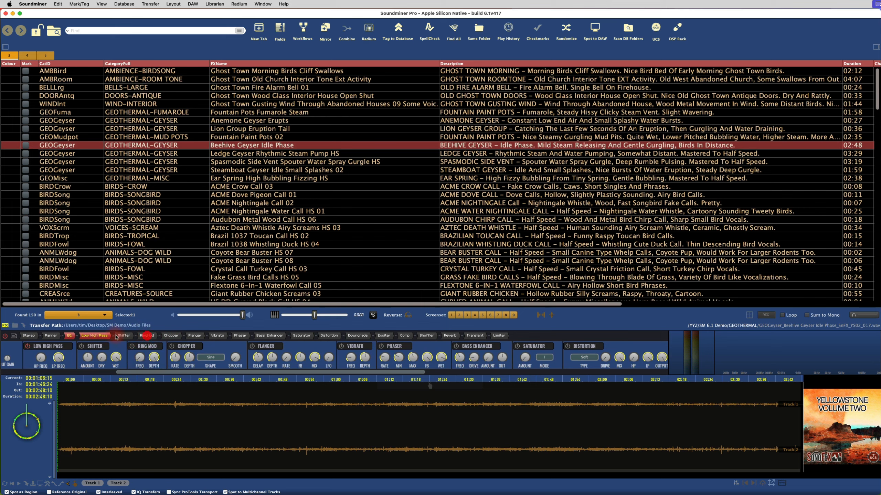
pyautogui.click(97, 337)
pyautogui.click(69, 336)
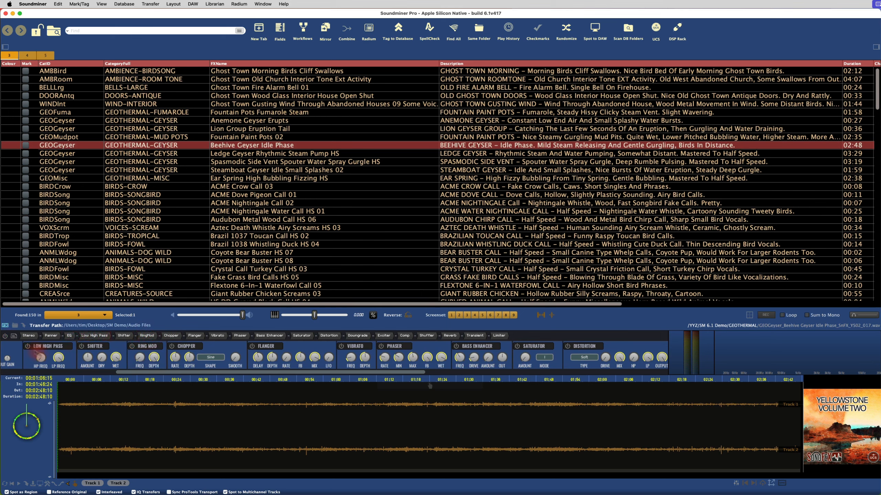
# Step: Turn on the Panner and Phaser effects, and select the Steamboat Geyser Idle Small Splashes 02 record
pyautogui.click(52, 336)
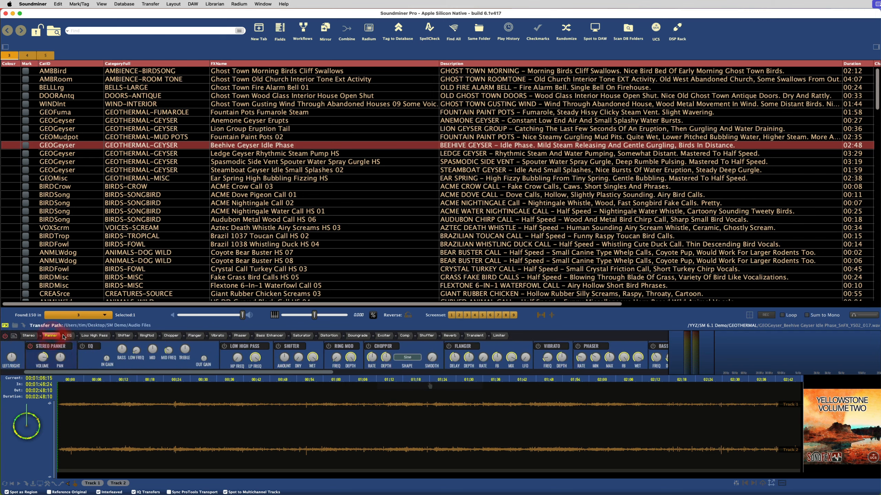
pyautogui.click(242, 336)
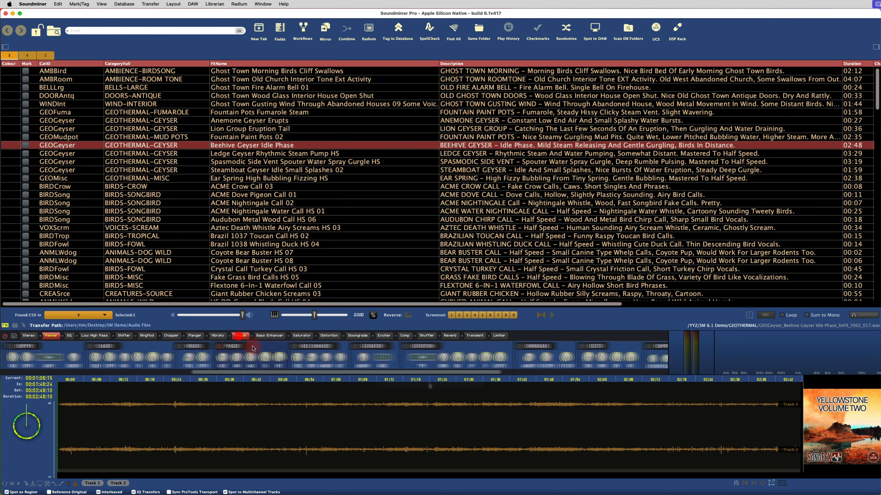
pyautogui.click(211, 170)
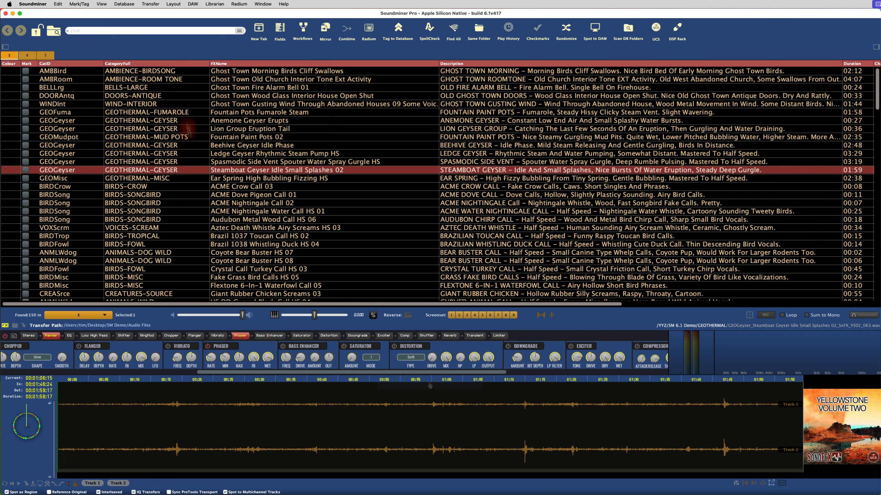
# Step: Load the selected Steamboat Geyser Idle Small Splashes 02 recording into Radium's sampler slot 1
pyautogui.click(239, 3)
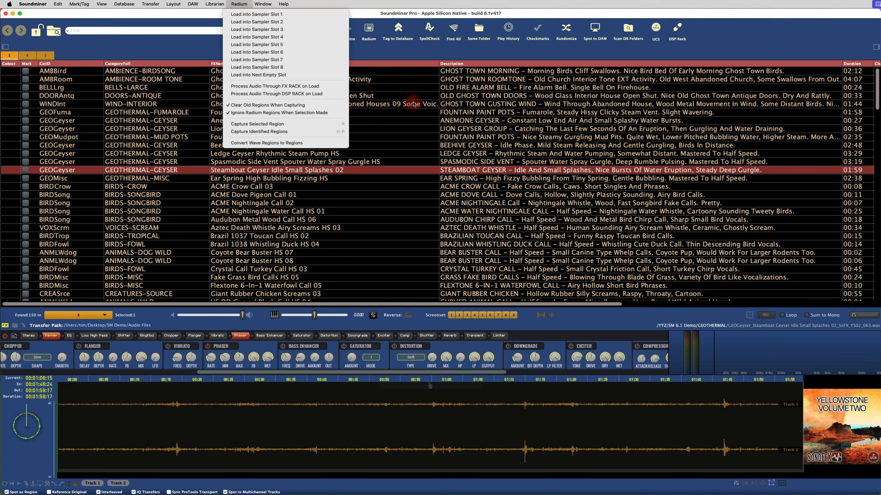
pyautogui.click(390, 96)
pyautogui.click(385, 16)
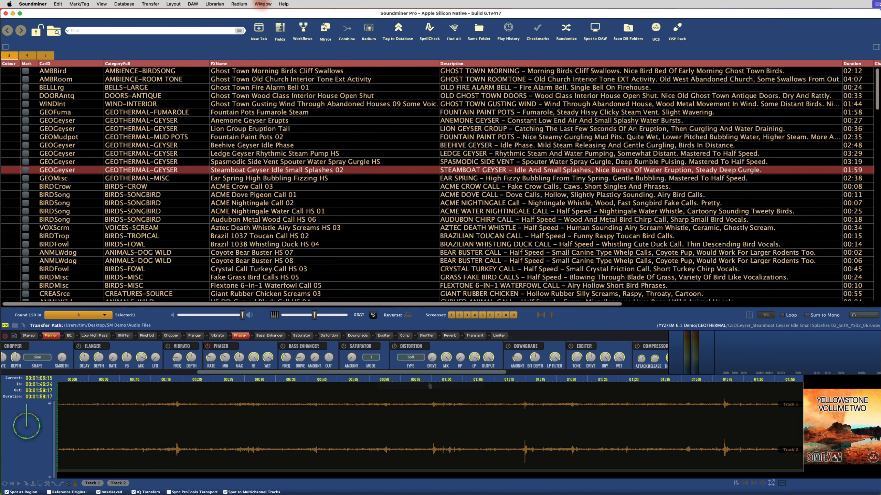
pyautogui.click(239, 4)
pyautogui.click(242, 16)
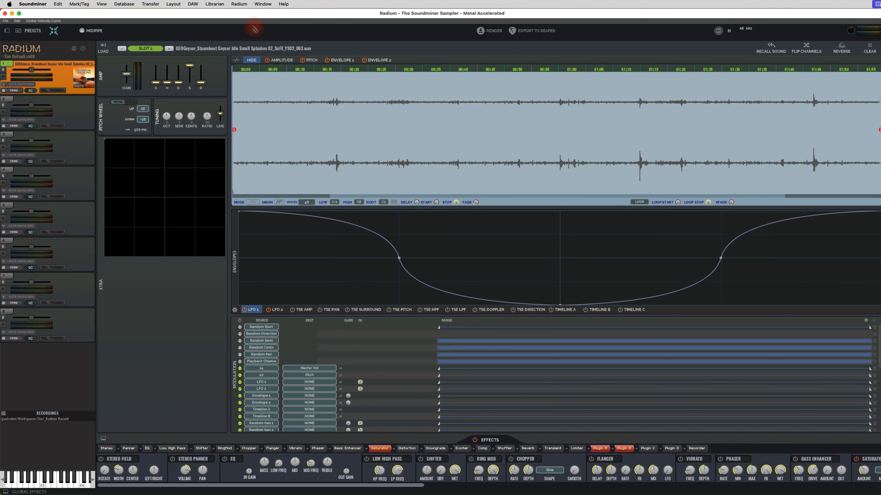
# Step: Enable processing audio through the FX Rack on load and reload the selected geyser recording into sampler slot 1
pyautogui.press('super+grave')
pyautogui.click(240, 3)
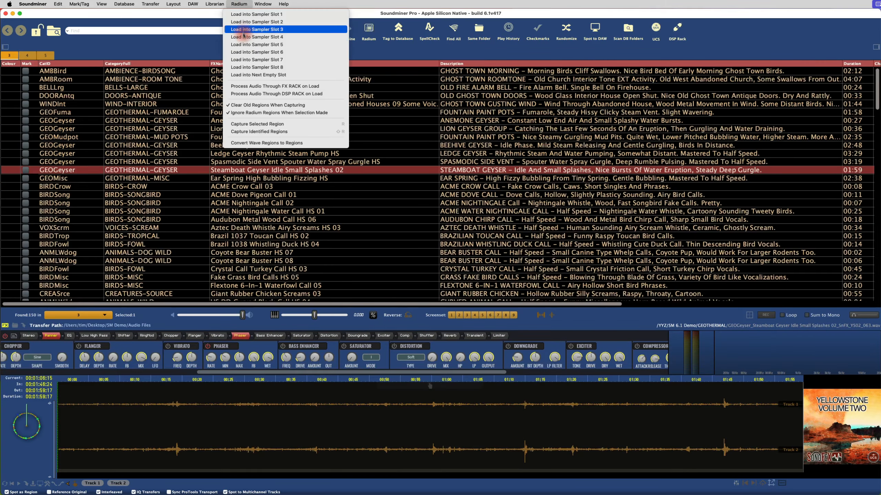
pyautogui.click(243, 86)
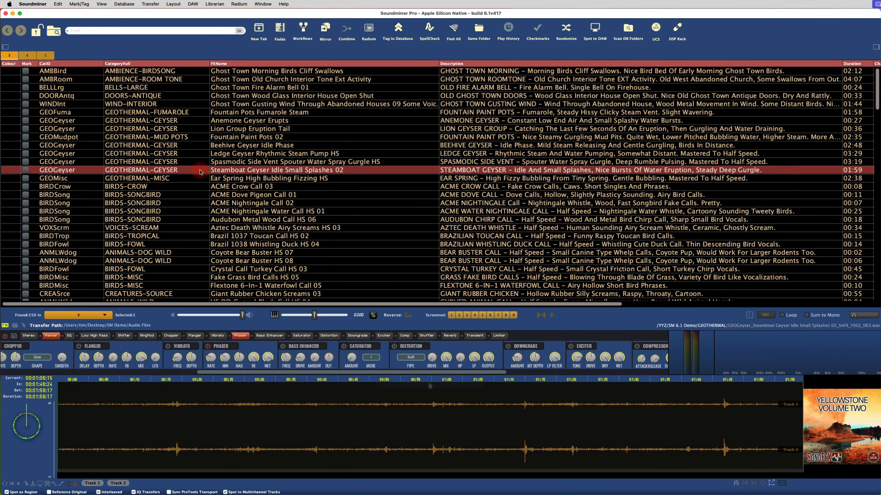
pyautogui.click(238, 3)
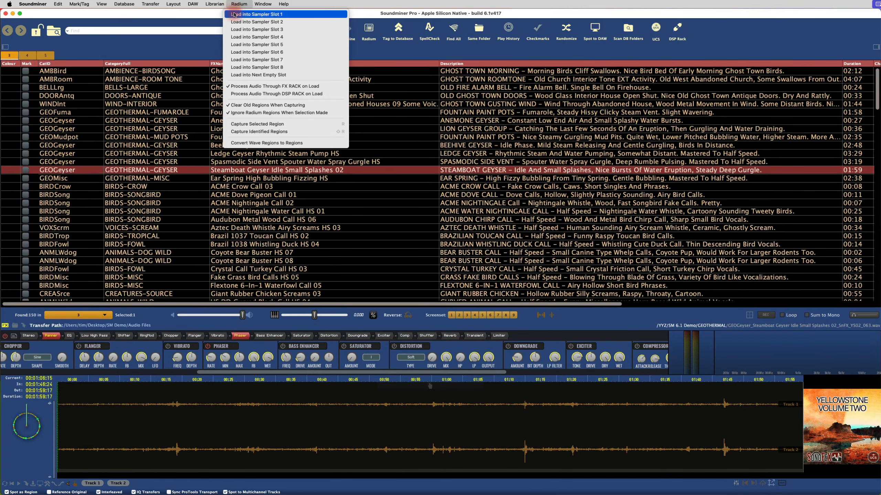
pyautogui.click(257, 14)
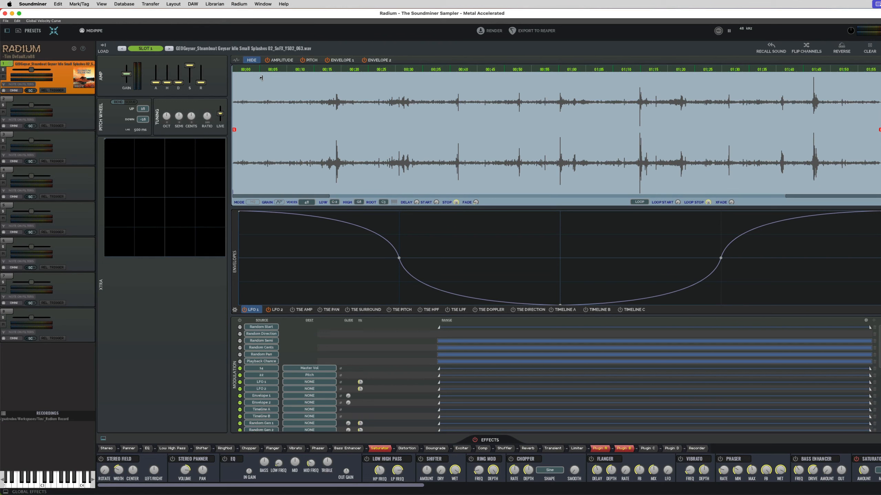
pyautogui.click(261, 97)
pyautogui.click(300, 118)
pyautogui.click(276, 88)
# Step: Return to the browser window, turn off FX Rack processing on load, and switch off the rack's active Panner and Phaser effects
pyautogui.click(239, 3)
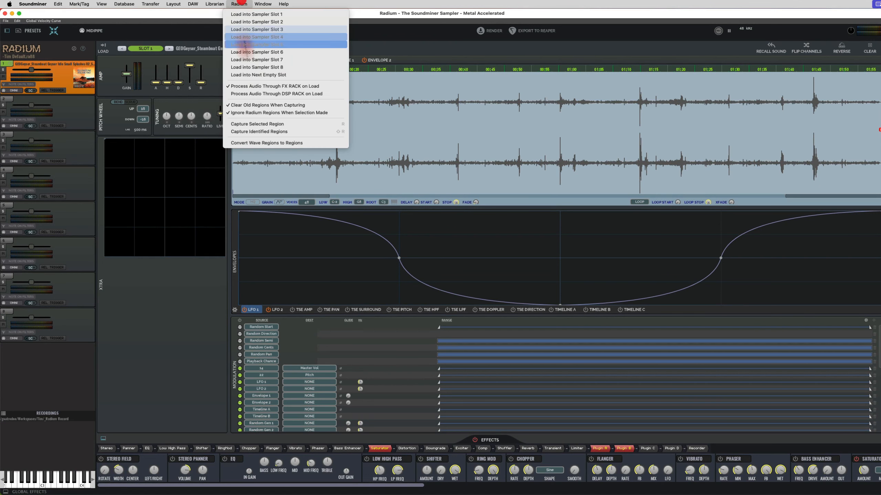
pyautogui.click(264, 124)
pyautogui.press('super+grave')
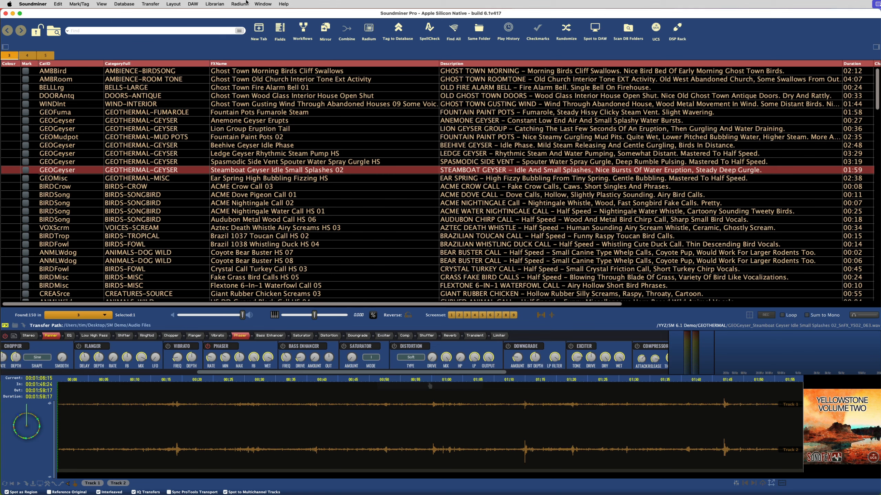
pyautogui.click(240, 4)
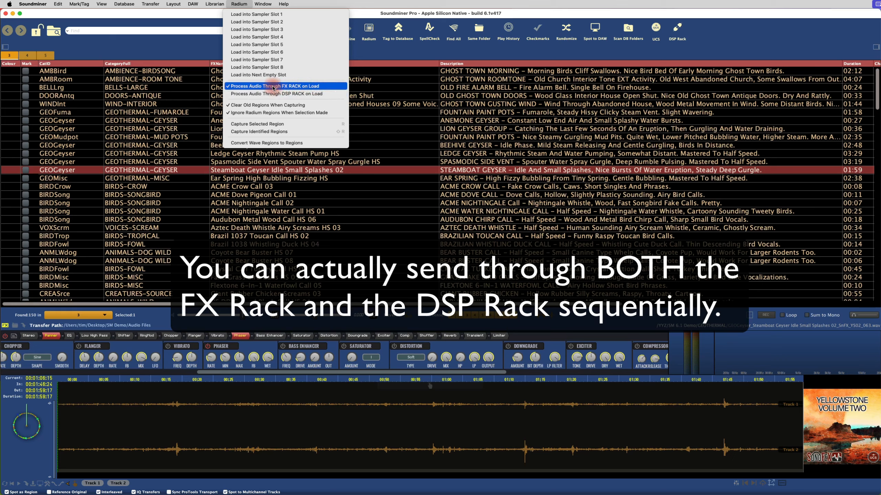
pyautogui.click(283, 91)
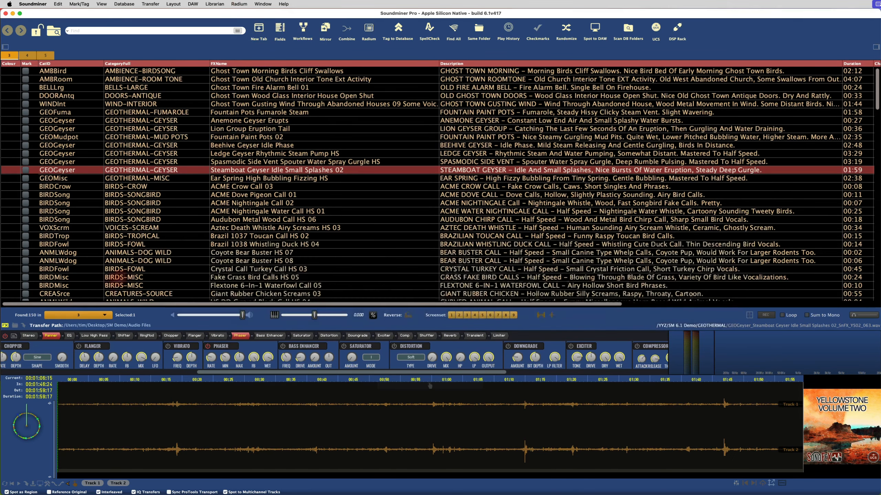
pyautogui.click(236, 3)
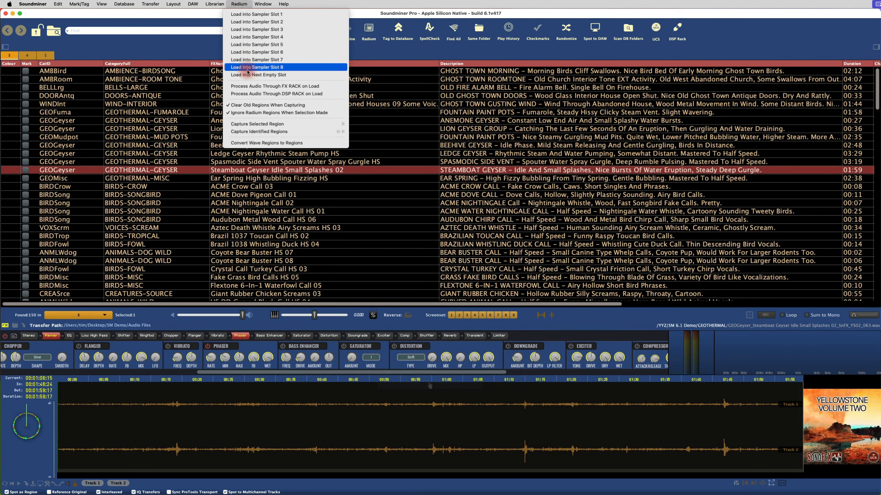
pyautogui.click(245, 3)
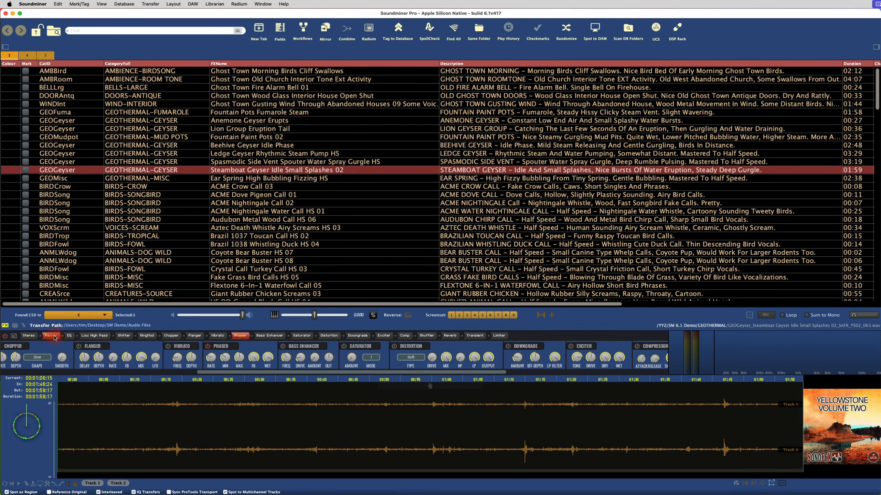
pyautogui.click(54, 336)
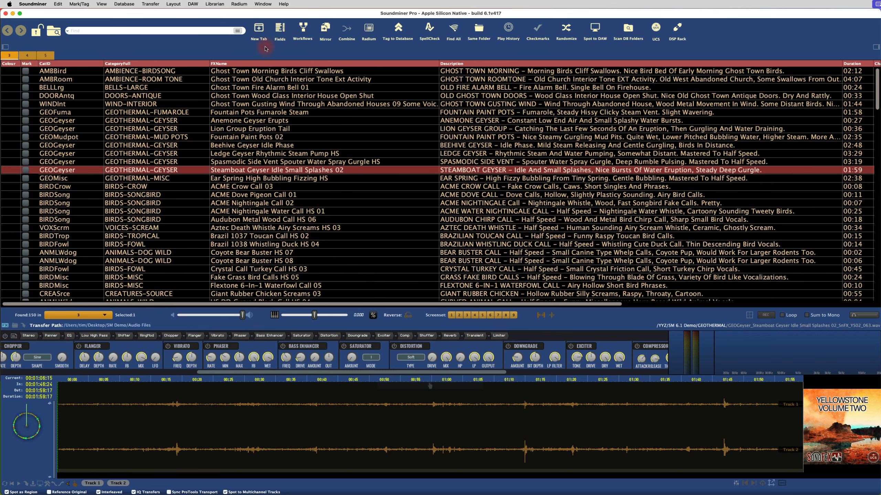
# Step: Open the Radium sampler window and move it aside so the Soundminer browser is accessible beside it
pyautogui.press('super+r')
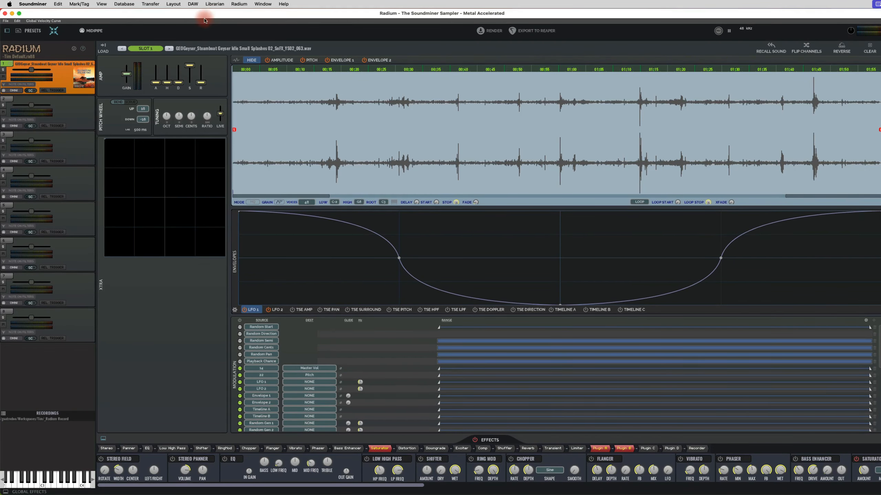
pyautogui.moveTo(190, 12); pyautogui.dragTo(432, 3)
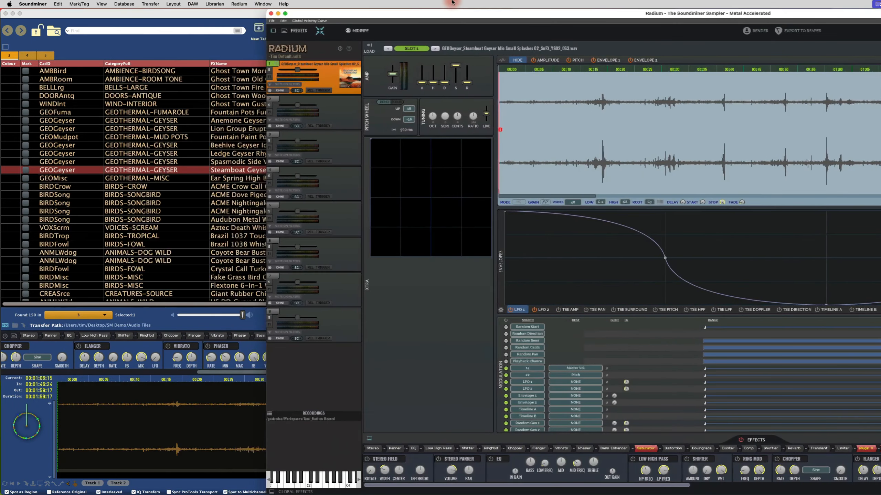
pyautogui.click(194, 11)
pyautogui.click(317, 15)
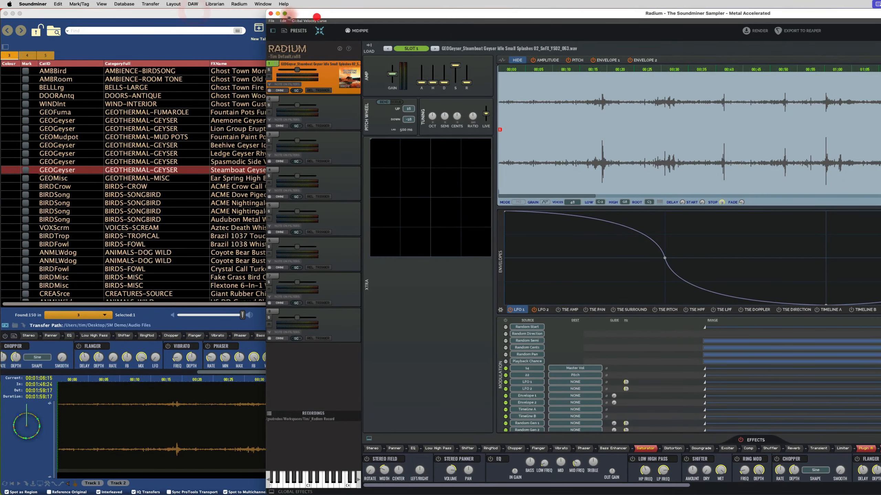
pyautogui.click(245, 12)
pyautogui.click(317, 14)
pyautogui.click(245, 14)
pyautogui.click(315, 13)
pyautogui.click(314, 13)
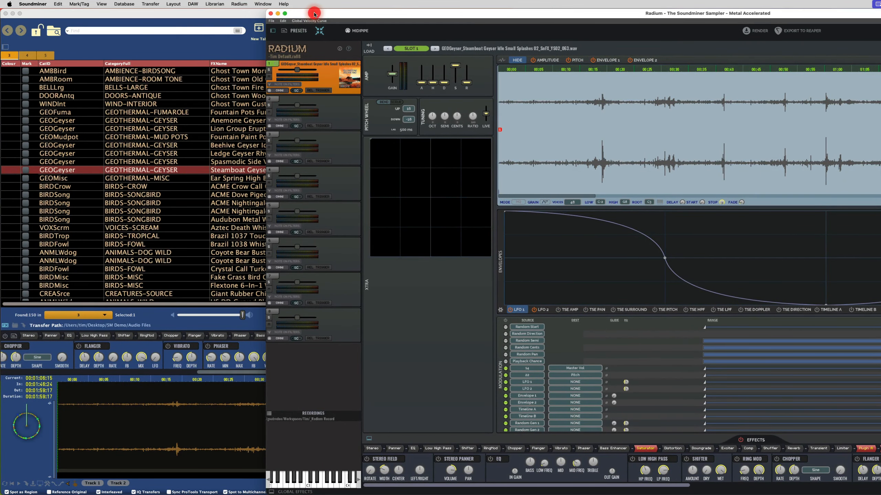
pyautogui.click(314, 13)
pyautogui.click(141, 138)
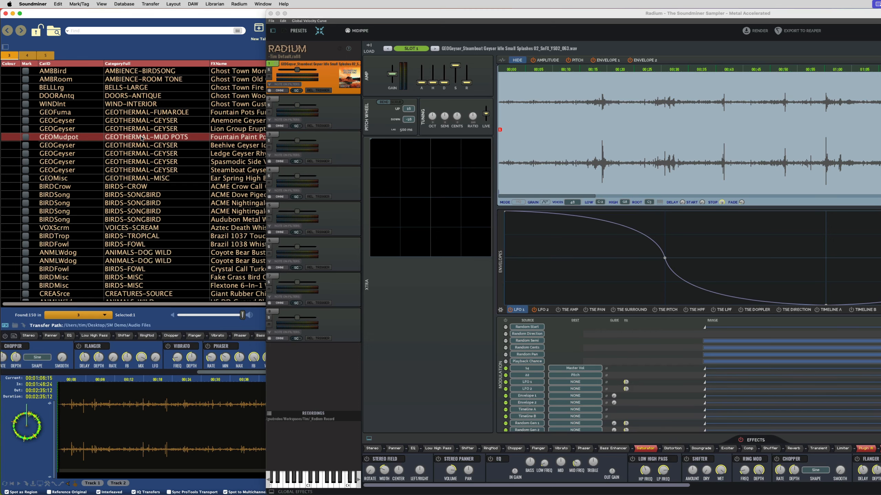
pyautogui.write('o')
pyautogui.write('ge')
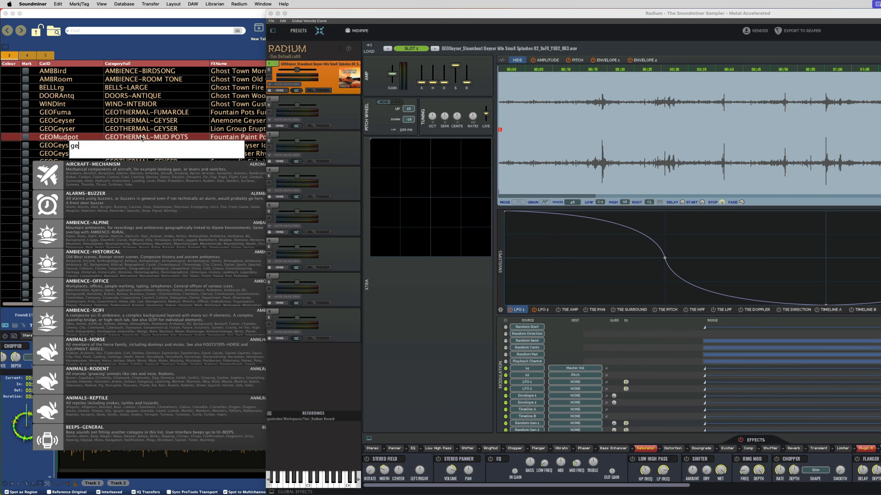
pyautogui.press('Escape')
pyautogui.press('Escape')
# Step: Search the sound library for "geo" while the Radium window stays open
pyautogui.click(127, 17)
pyautogui.click(127, 30)
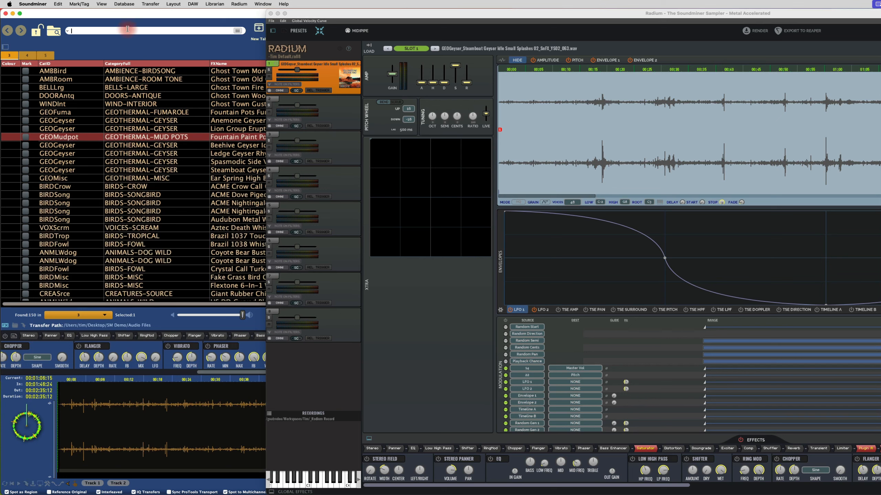
pyautogui.write('geo')
pyautogui.press('Return')
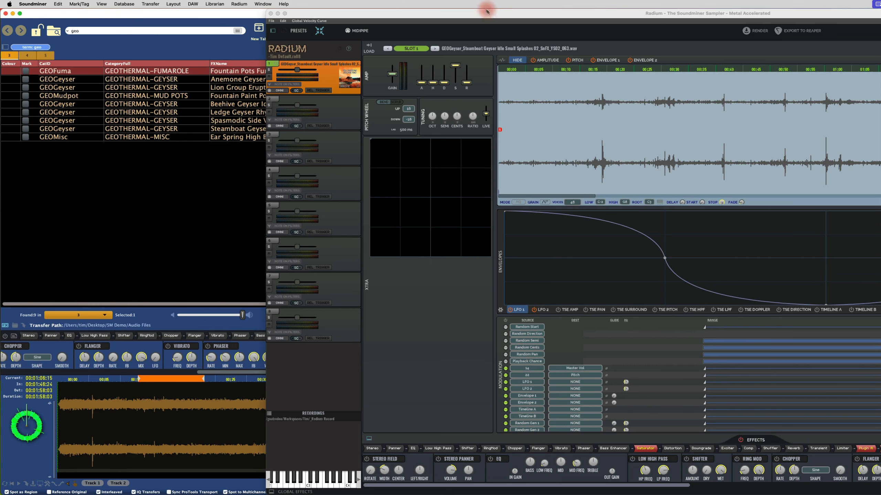
# Step: Clear the library search to list all recordings and alternate focus between the Radium and browser windows
pyautogui.click(436, 13)
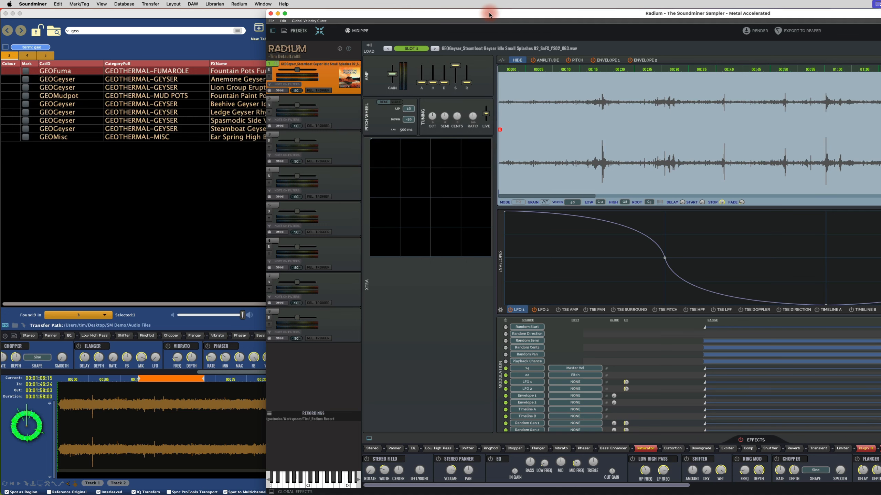
pyautogui.press('super+f')
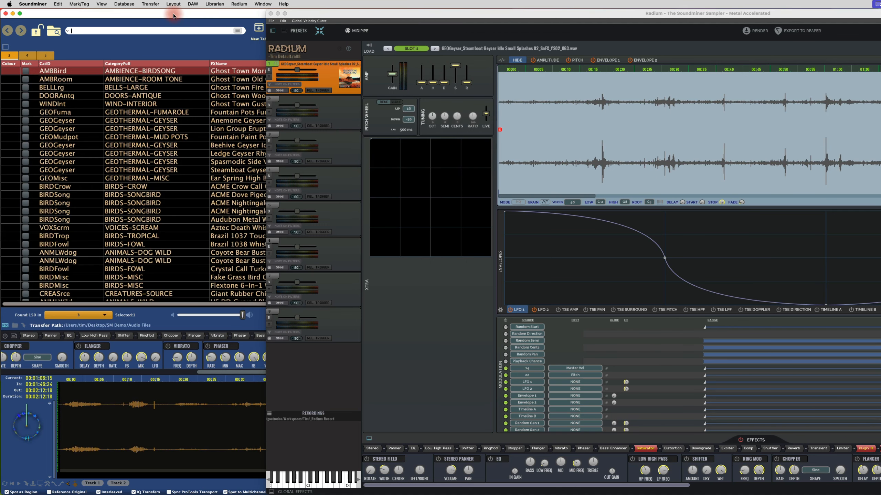
pyautogui.click(332, 15)
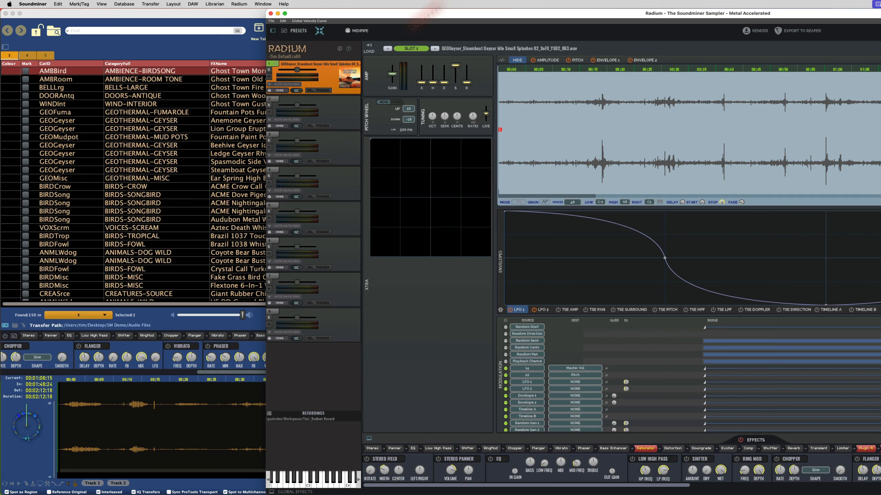
pyautogui.click(229, 13)
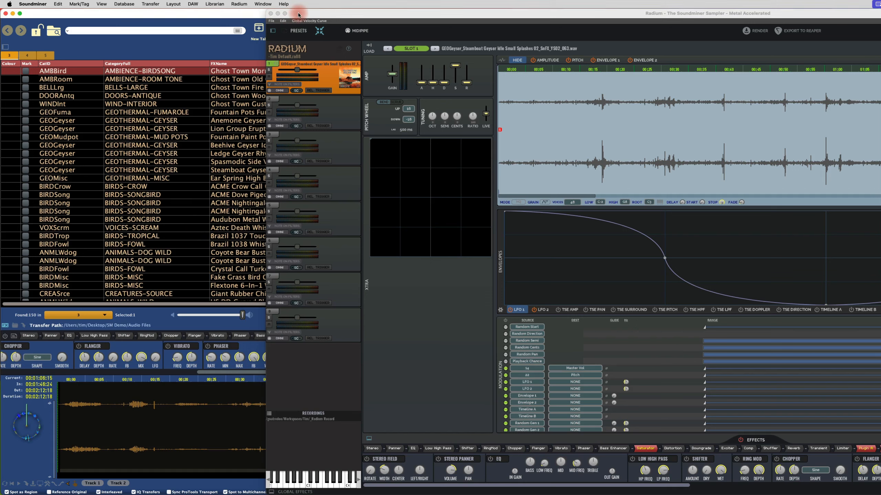
# Step: Turn off Window Float Mode for the Radium window and acknowledge the notice
pyautogui.click(272, 20)
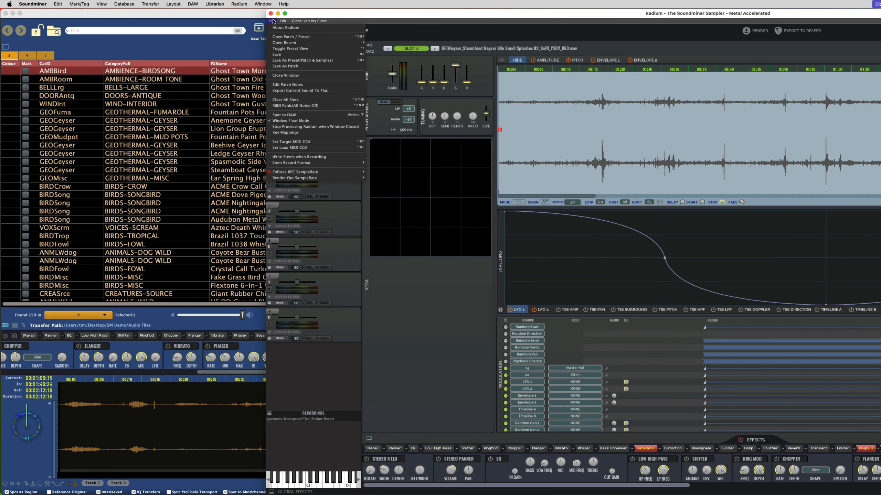
pyautogui.click(288, 121)
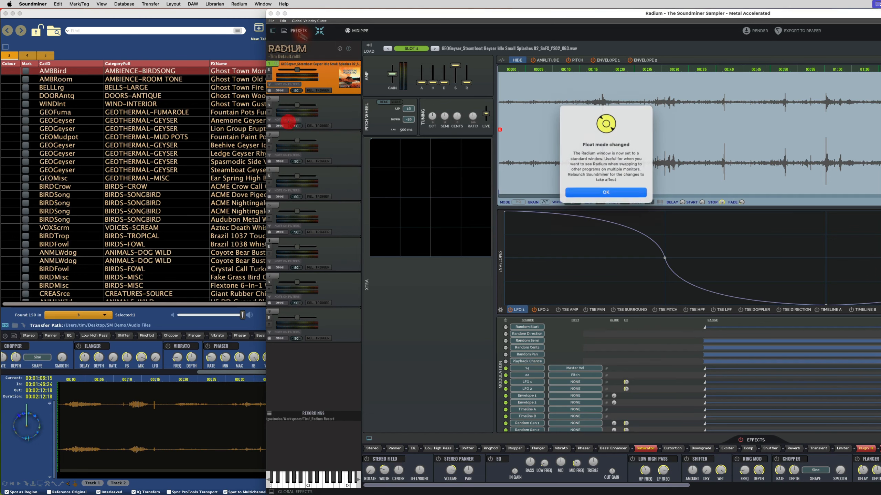
pyautogui.click(609, 193)
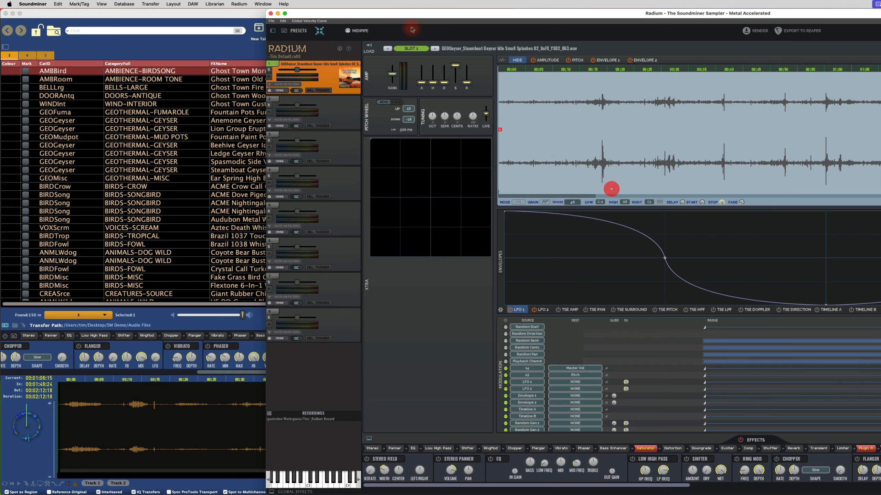
# Step: Turn Radium's Window Float Mode back on and dismiss the notice
pyautogui.click(272, 21)
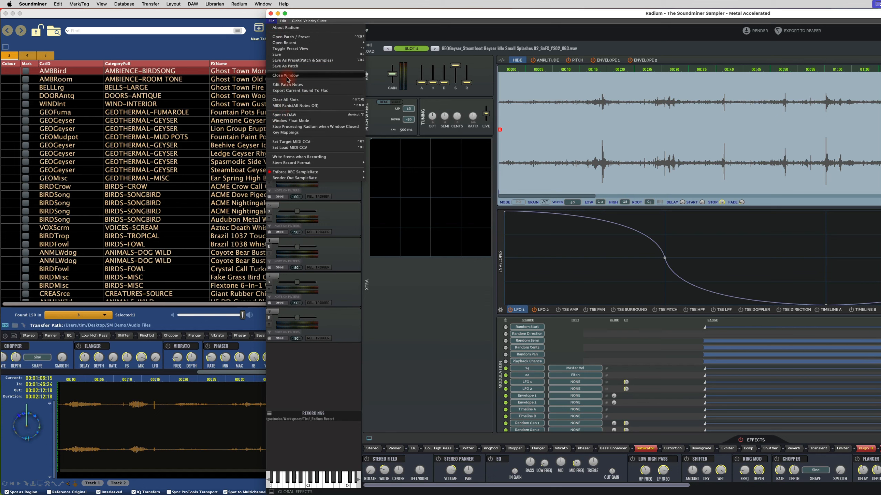
pyautogui.click(289, 121)
pyautogui.click(614, 189)
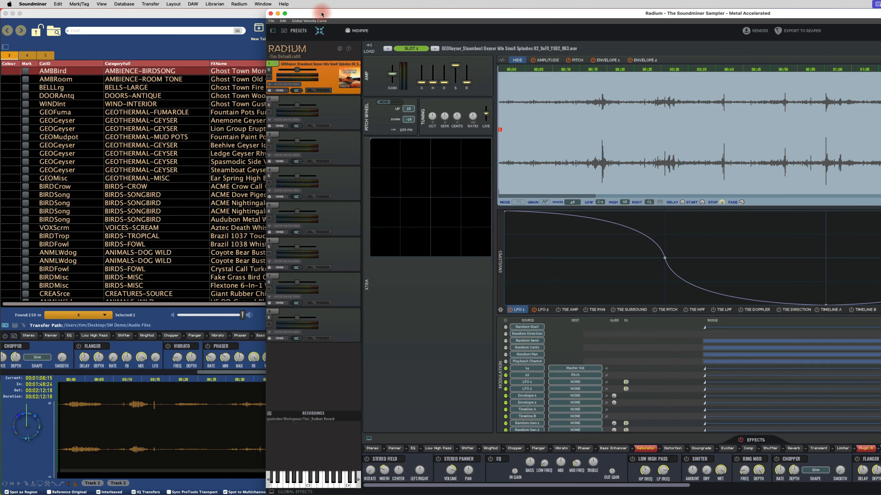
# Step: Close the Radium window and switch to Finder at the SoundminerV5 folder in Application Support
pyautogui.press('super+w')
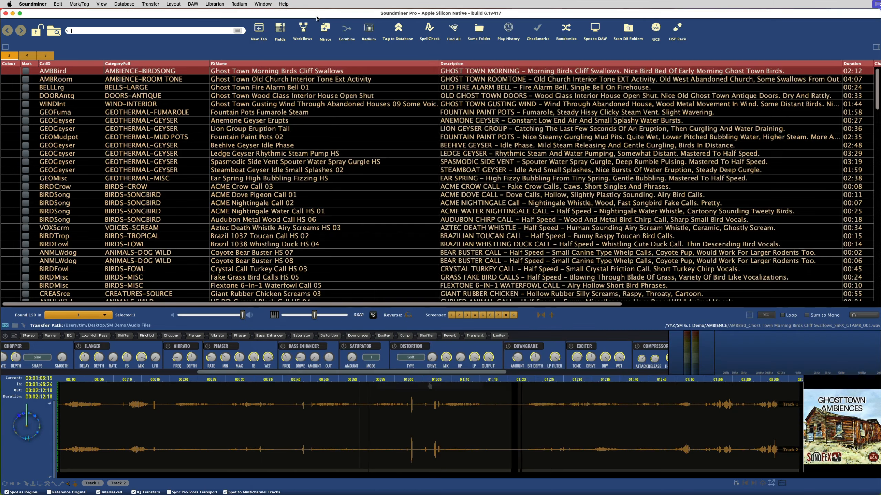
pyautogui.click(390, 67)
pyautogui.click(242, 175)
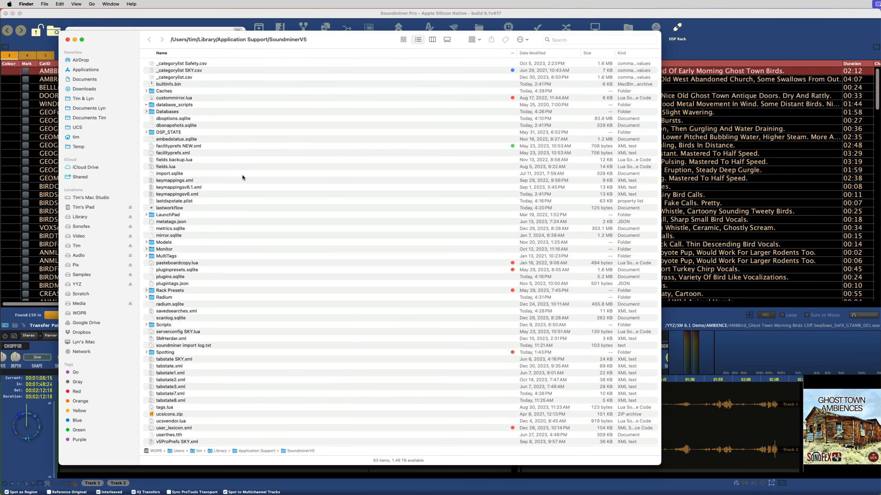
# Step: Expand the Radium folder inside SoundminerV5 and select its Autosave Patches subfolder
pyautogui.click(192, 297)
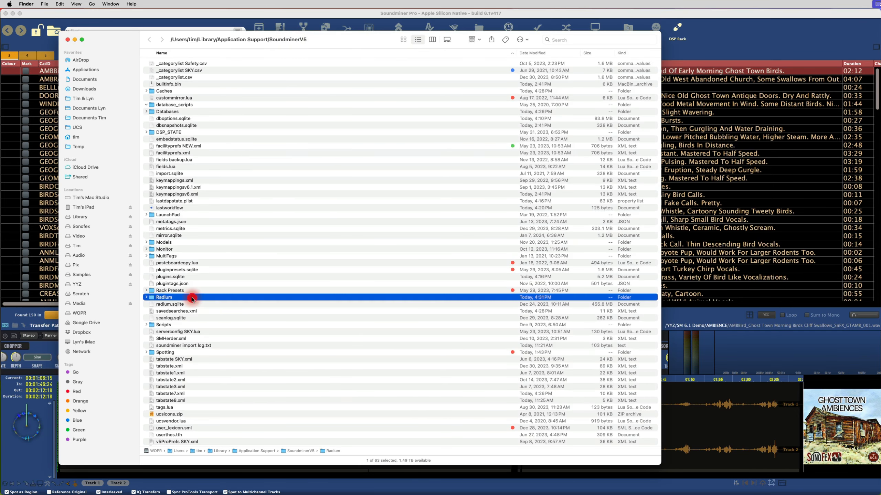
pyautogui.press('Right')
pyautogui.press('Down')
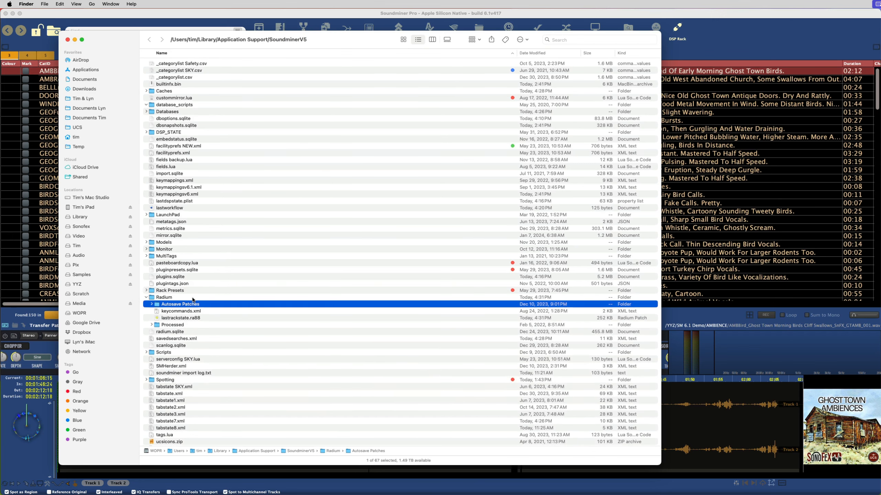
pyautogui.press('Right')
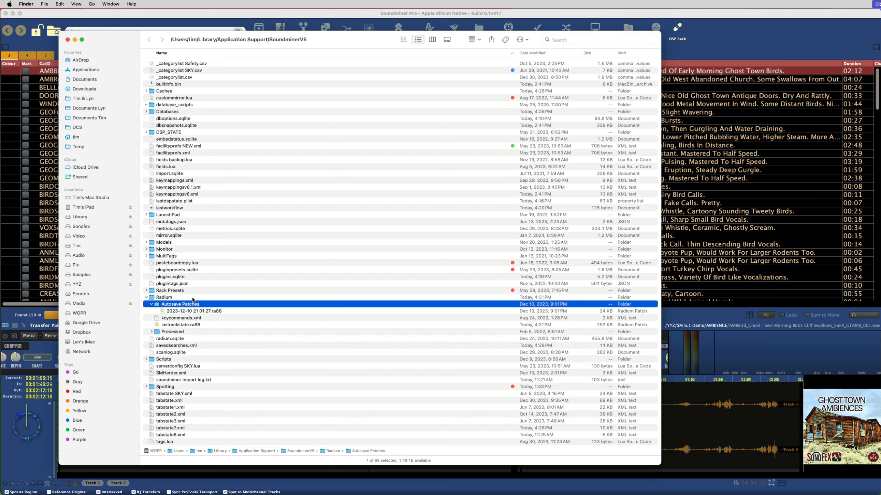
pyautogui.press('Down')
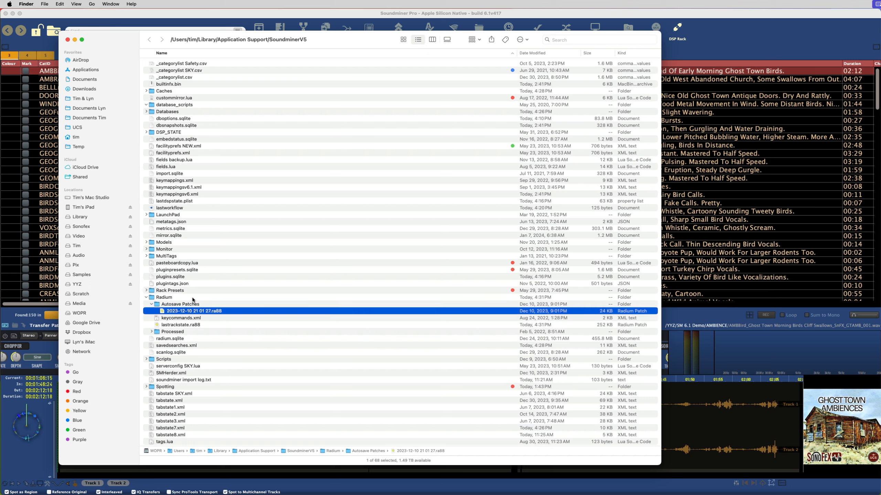
pyautogui.press('Up')
pyautogui.press('Up')
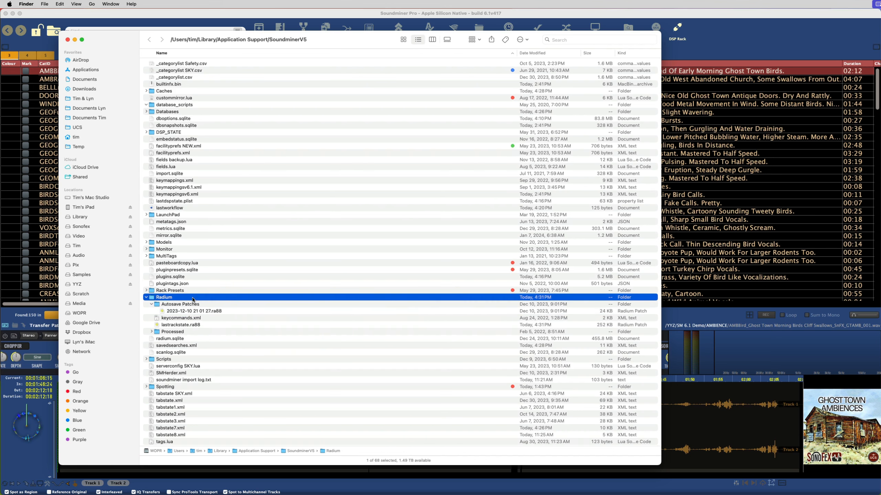
pyautogui.press('Left')
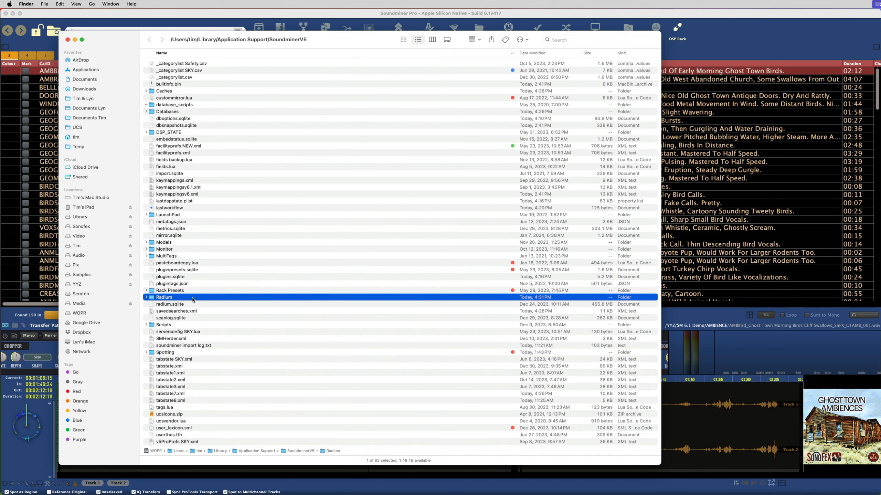
# Step: Switch back to the Radium sampler in Soundminer and display the TSE Pitch and TSE Surround envelopes
pyautogui.click(681, 17)
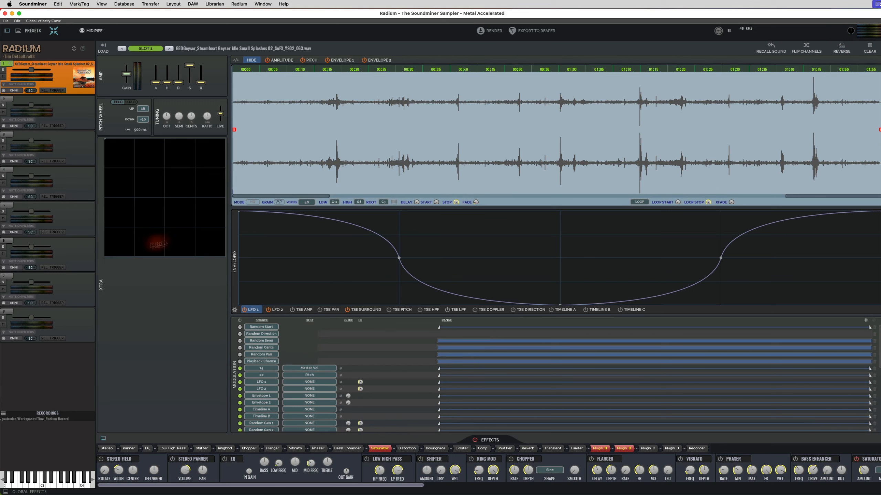
pyautogui.click(403, 309)
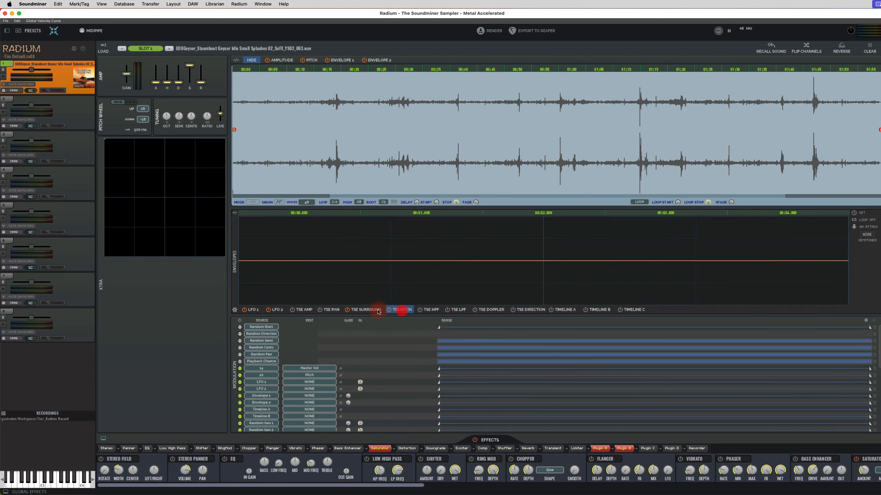
pyautogui.click(378, 310)
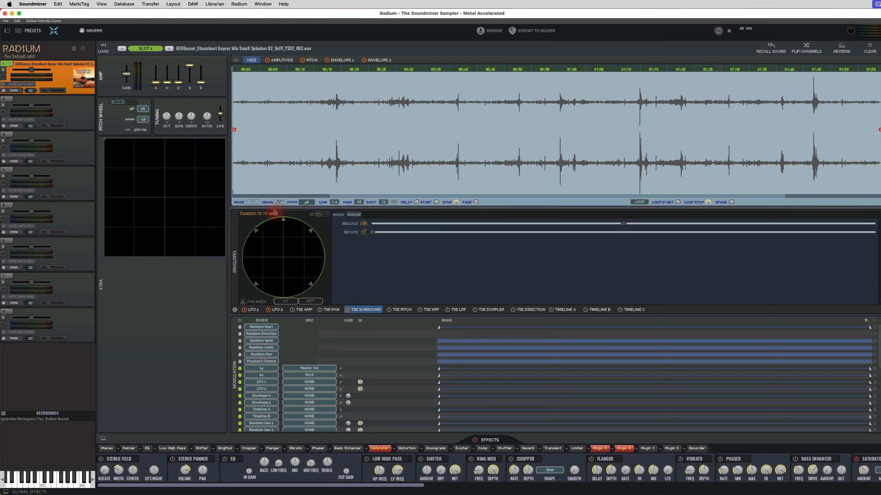
# Step: Turn on Radium's Grain engine and set LFO 1's modulation destination to the Grain Engine's Random Length
pyautogui.click(279, 202)
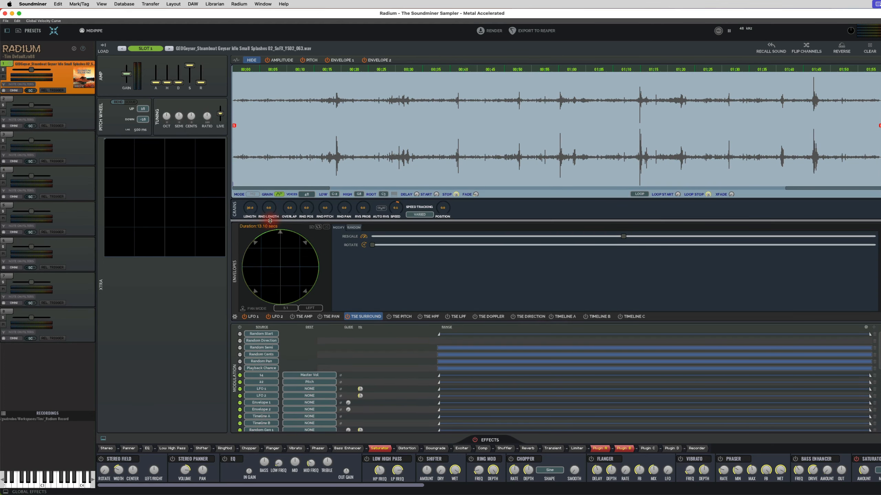
pyautogui.moveTo(250, 212)
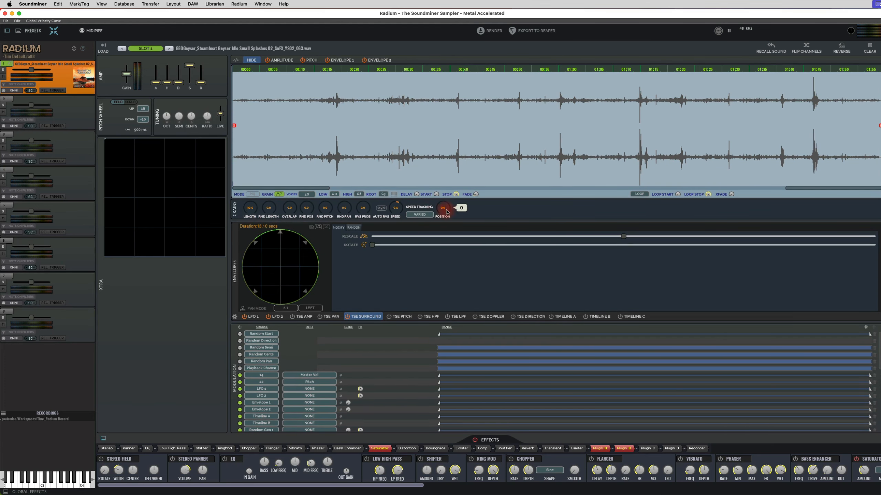
pyautogui.click(300, 391)
pyautogui.moveTo(301, 328)
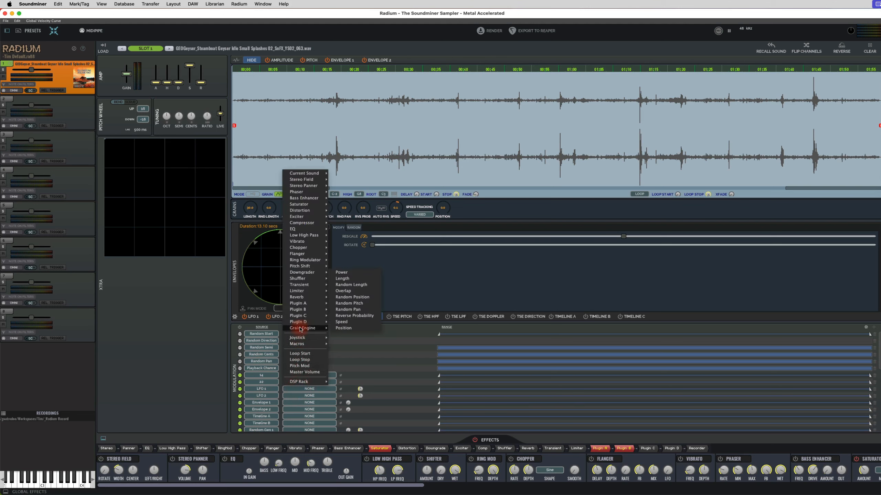
pyautogui.click(350, 285)
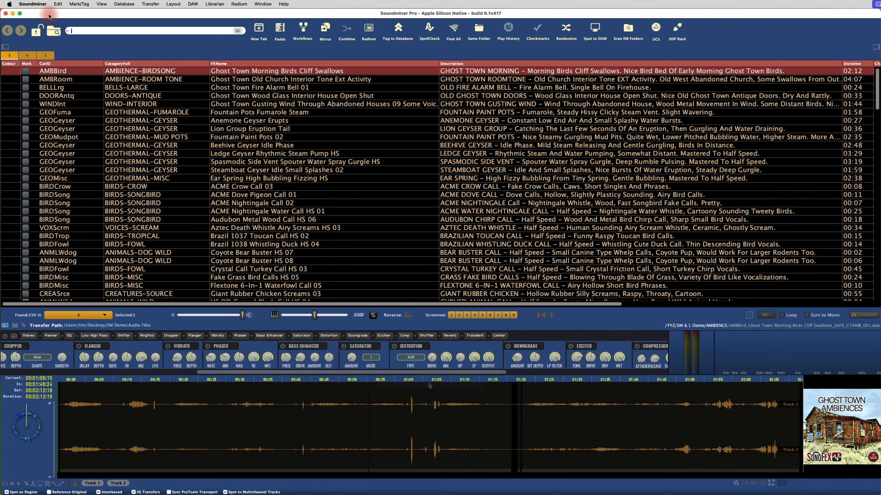
# Step: Select the Ghost Town Gusting Wind record, switch to Finder and search the Universal Category System launcher for "tiger"
pyautogui.click(268, 104)
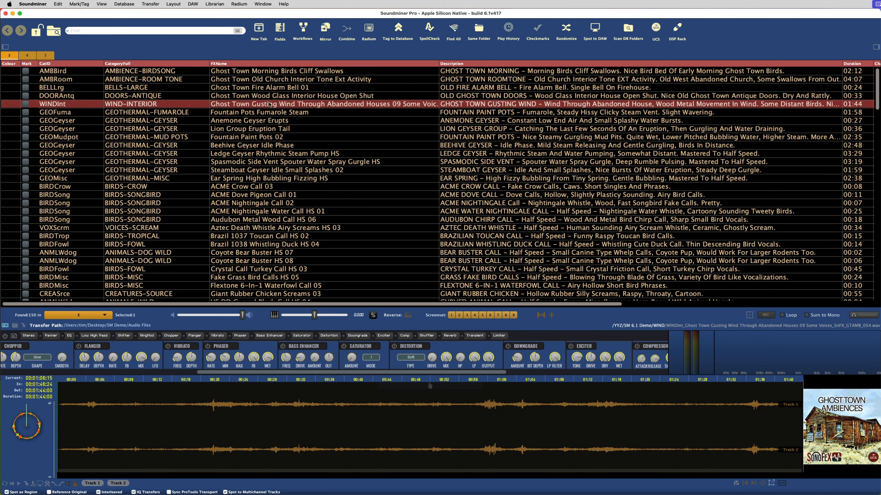
pyautogui.press('super+Tab')
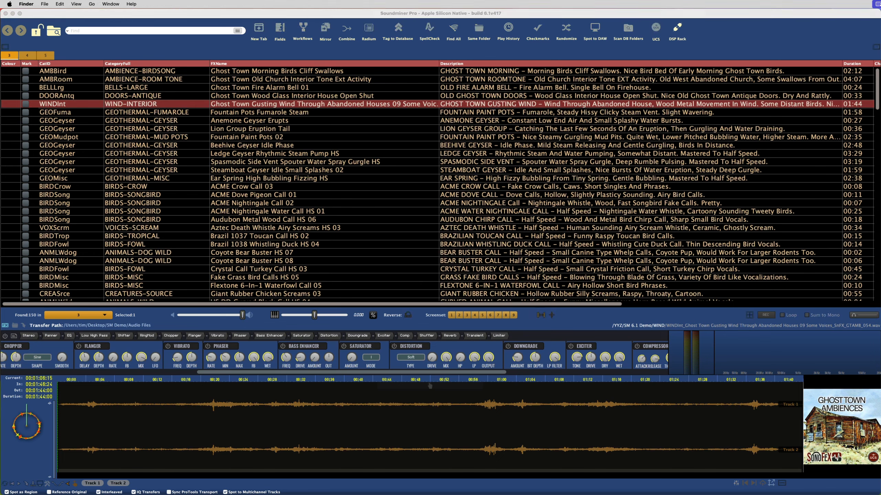
pyautogui.hotkey('alt', 'space')
pyautogui.write('UCS')
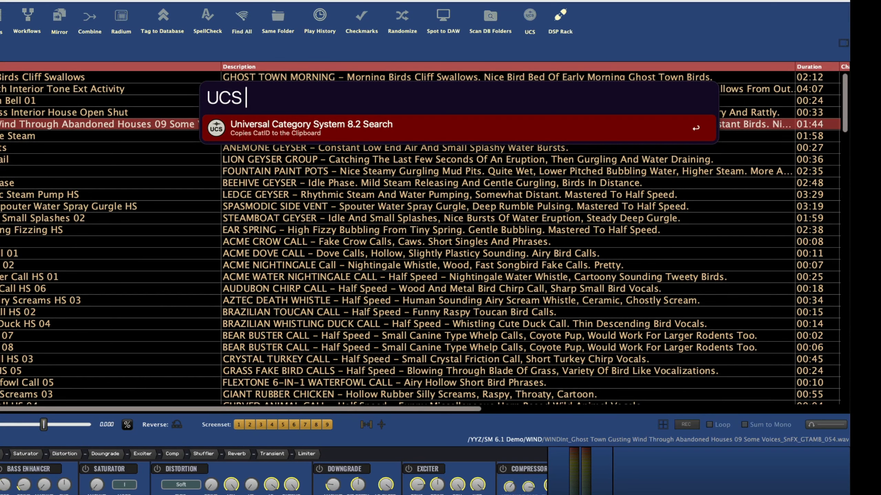
pyautogui.write('tiger')
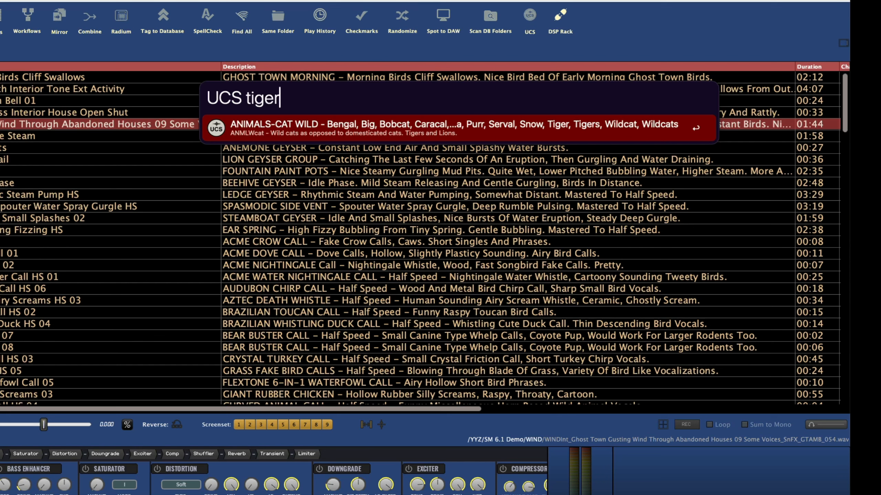
# Step: Search the Universal Category System for "blockhouse" instead, clear the query and close the launcher
pyautogui.press('BackSpace')
pyautogui.press('BackSpace')
pyautogui.press('BackSpace')
pyautogui.press('BackSpace')
pyautogui.press('BackSpace')
pyautogui.press('BackSpace')
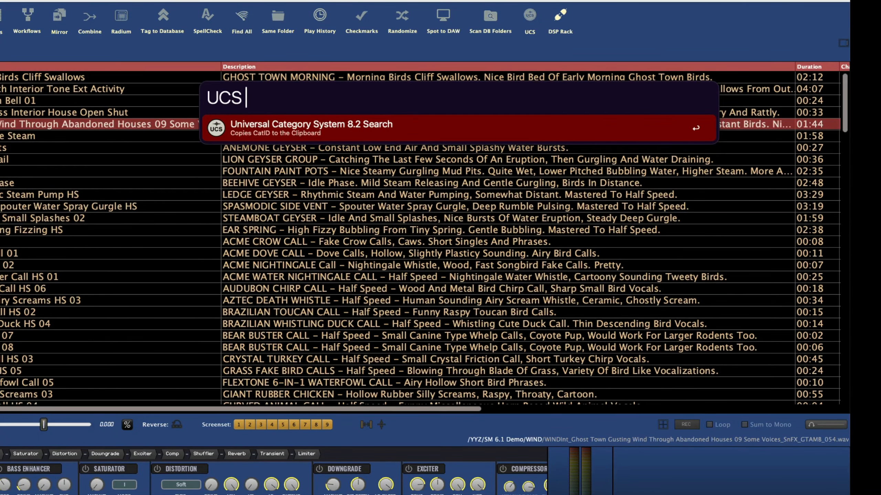
pyautogui.write('blockhouse')
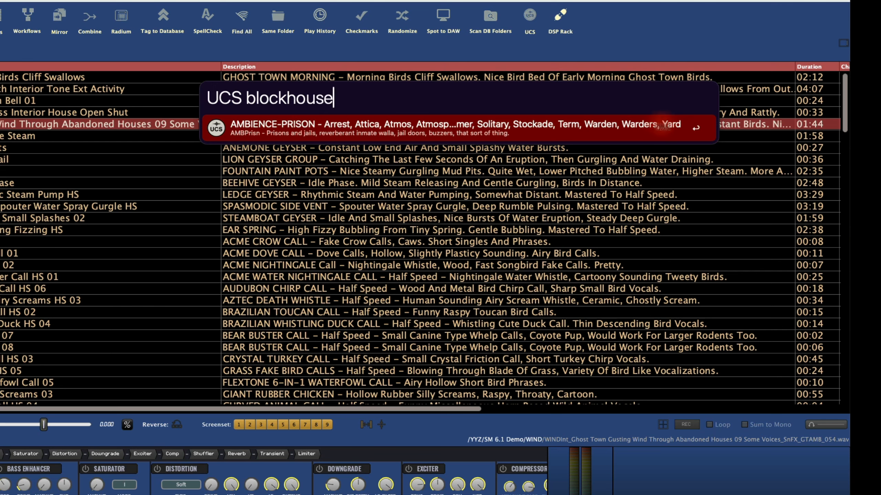
pyautogui.press('BackSpace')
pyautogui.press('BackSpace')
pyautogui.press('BackSpace')
pyautogui.press('BackSpace')
pyautogui.press('BackSpace')
pyautogui.press('BackSpace')
pyautogui.press('BackSpace')
pyautogui.press('BackSpace')
pyautogui.press('BackSpace')
pyautogui.press('BackSpace')
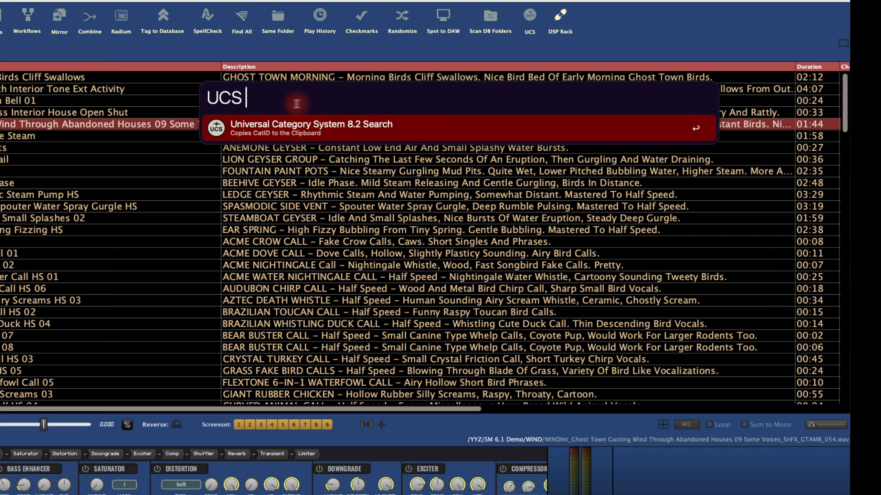
pyautogui.press('Escape')
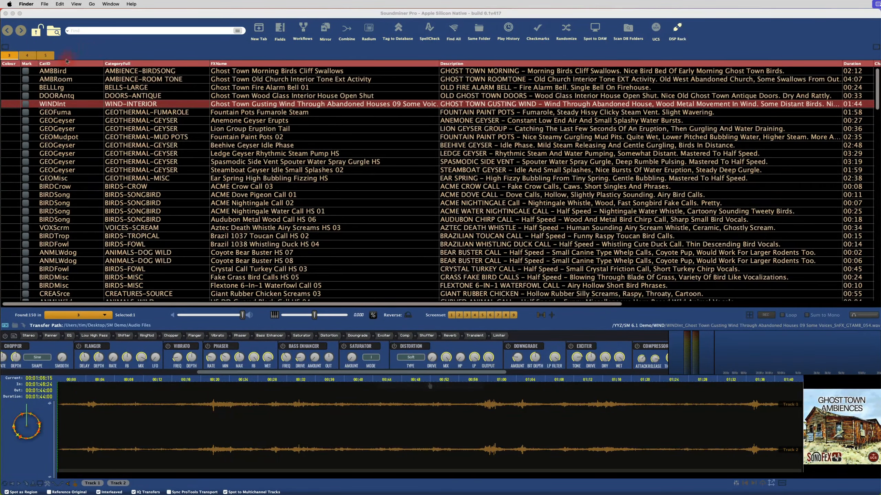
# Step: In Soundminer's record tab 5, look up "WOOD HANDLE" in the UCS category search for the first record and dismiss it
pyautogui.click(46, 55)
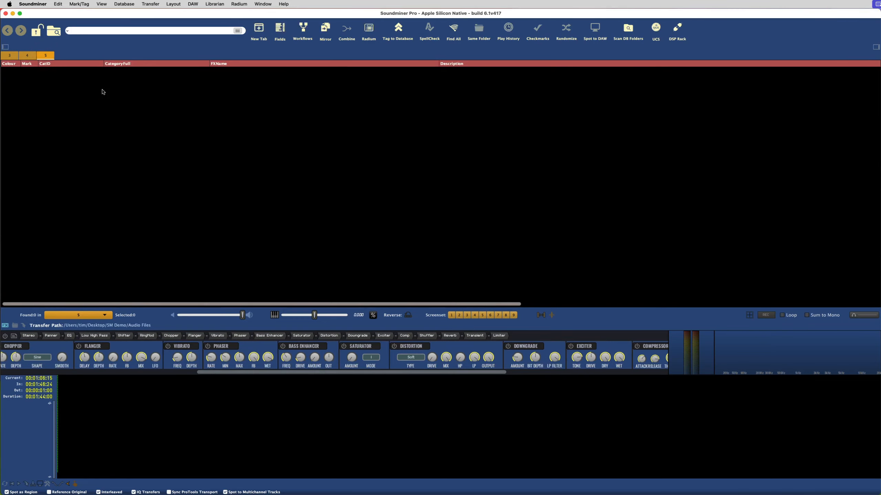
pyautogui.click(134, 72)
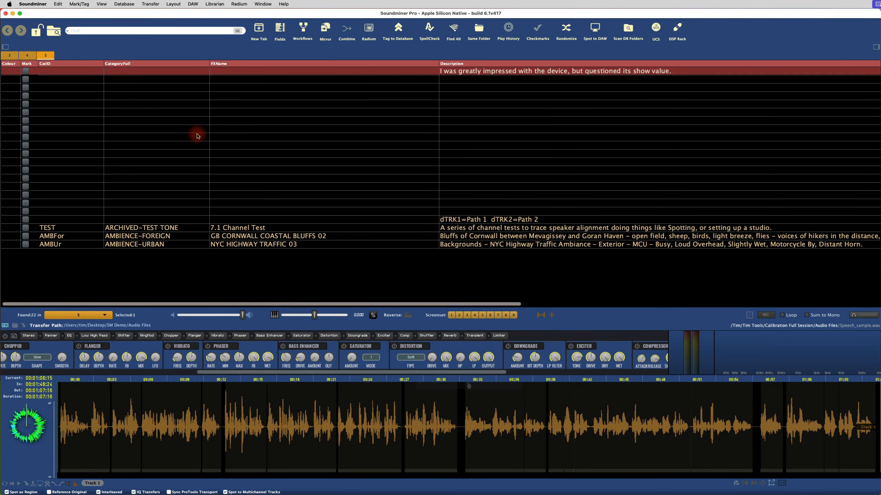
pyautogui.write('WOOD HANDLE')
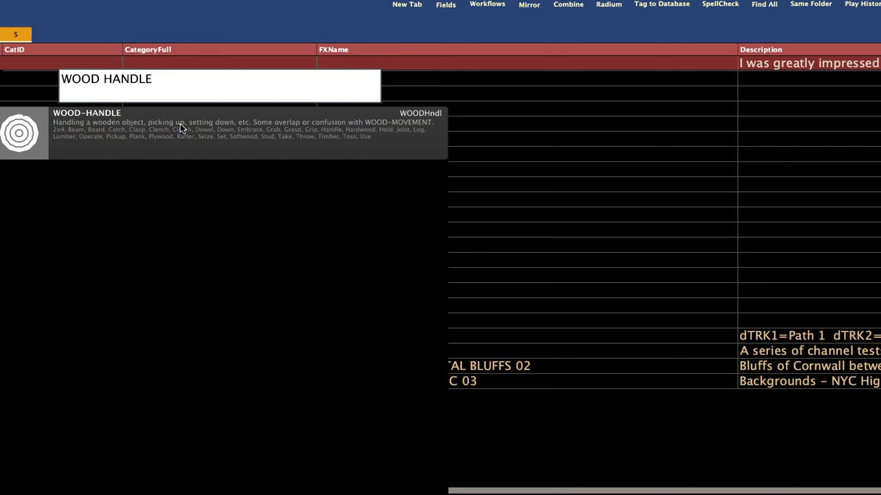
pyautogui.click(532, 124)
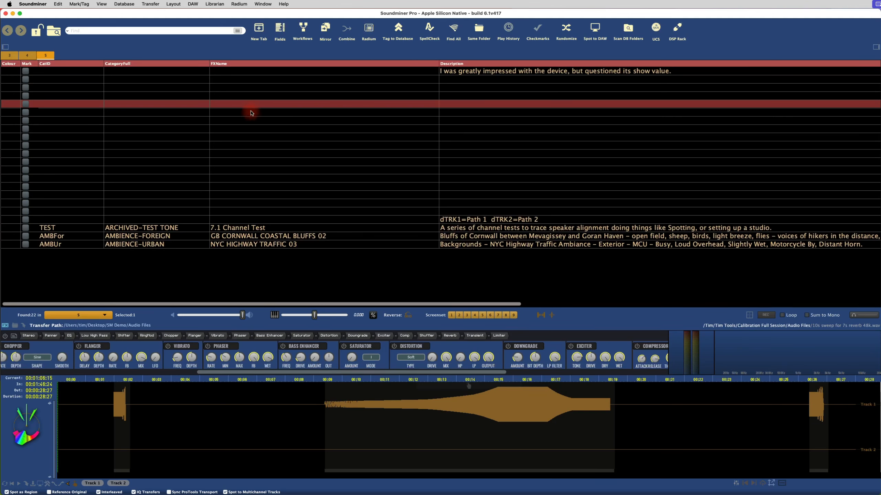
# Step: In record tab 4, assign the UCS category GEOTHERMAL-FUMAROLE to Fountain Pots Fumarole Steam and undo the assignment
pyautogui.click(28, 55)
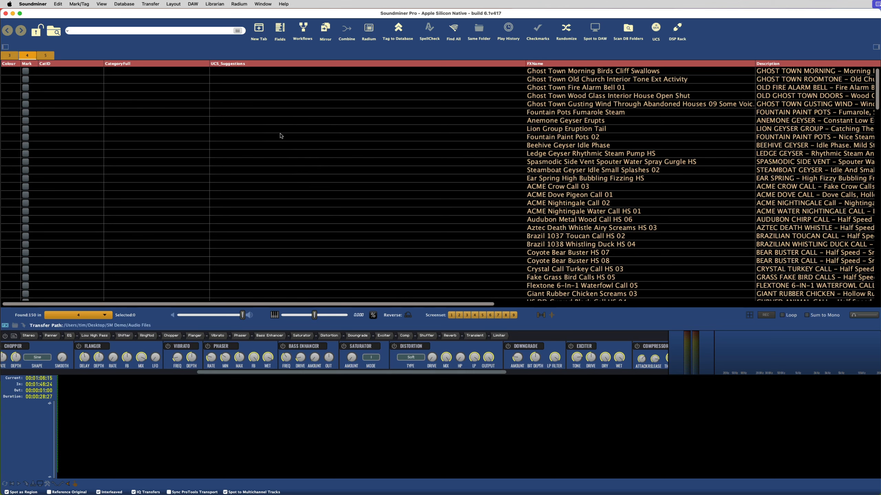
pyautogui.click(116, 97)
pyautogui.click(150, 112)
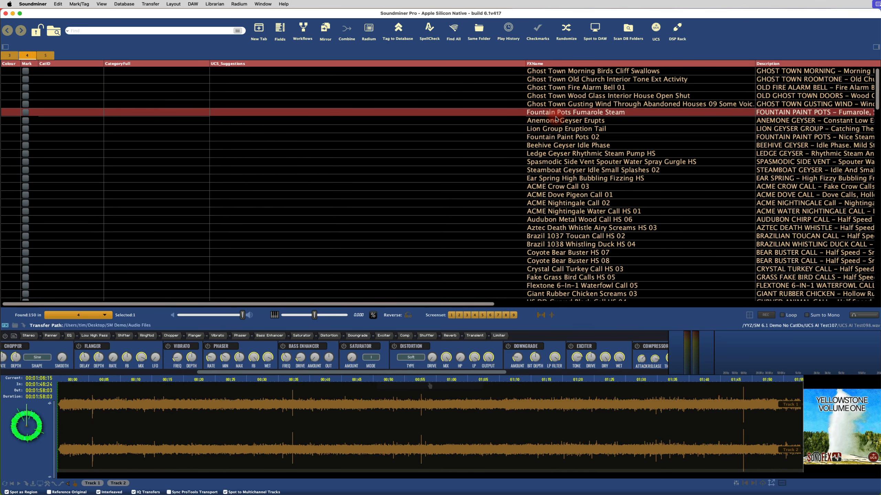
pyautogui.write('u')
pyautogui.write('fumarol')
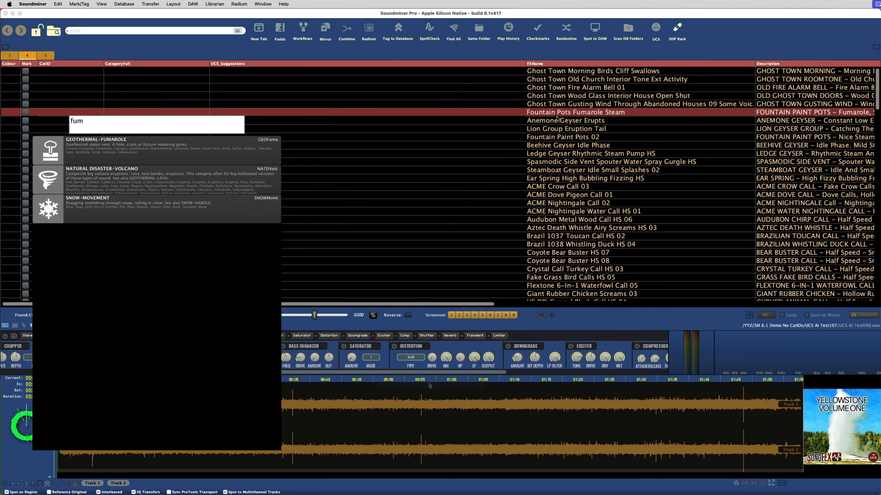
pyautogui.click(114, 152)
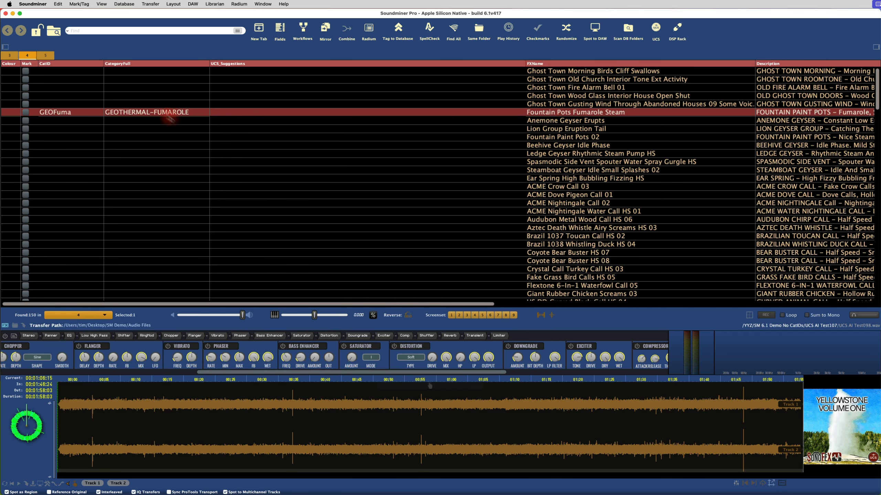
pyautogui.press('super+z')
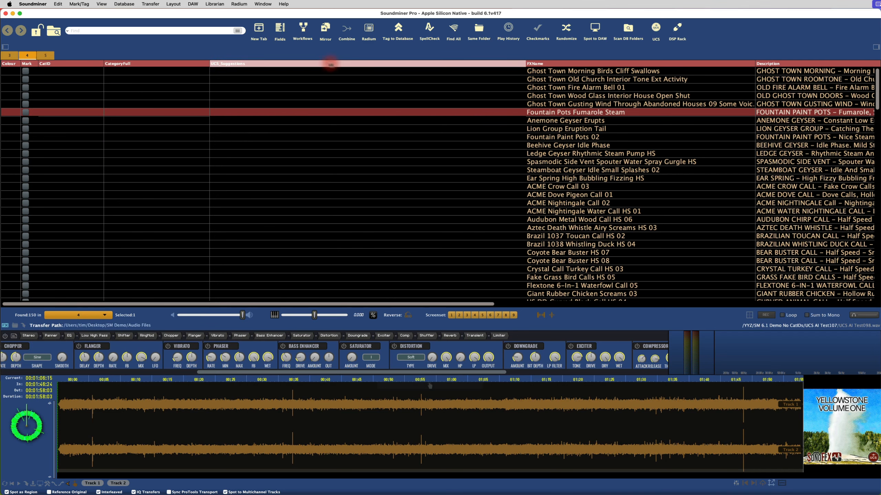
# Step: Check UCS_Suggestions in the list of displayable columns and look over the records' FXName and Description fields
pyautogui.rightClick(273, 61)
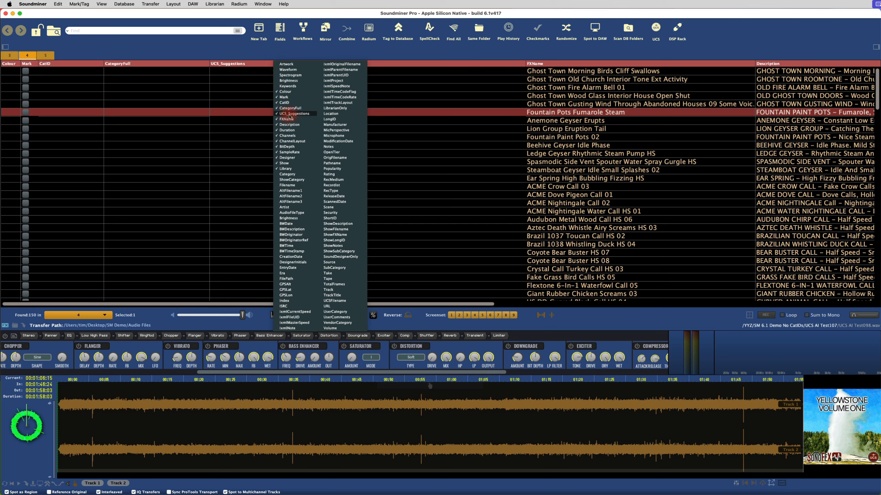
pyautogui.click(731, 44)
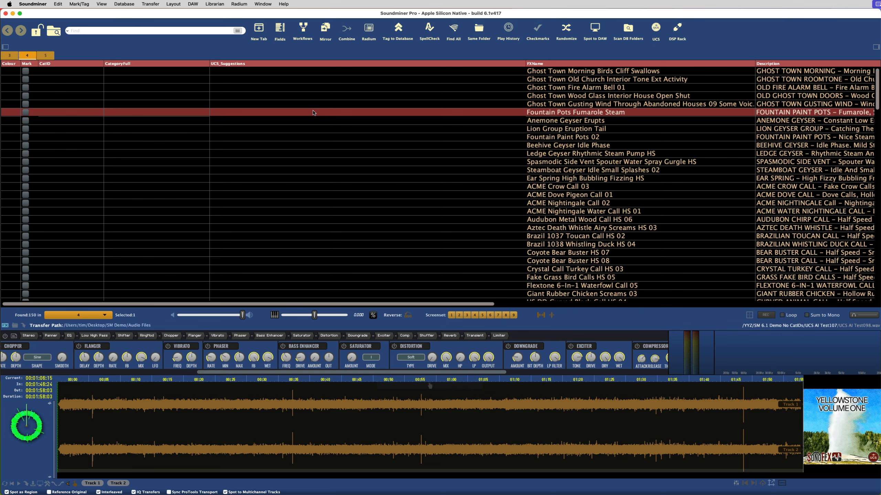
pyautogui.hscroll(10, 752, 119)
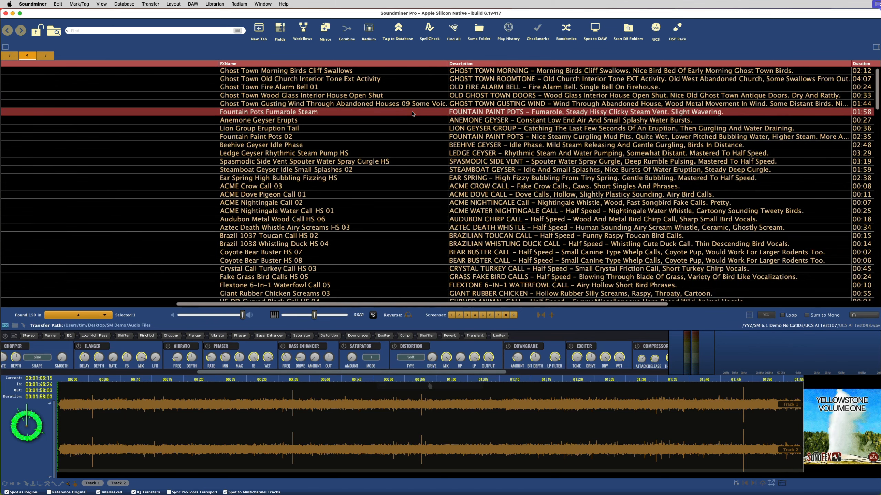
pyautogui.hscroll(5, 412, 113)
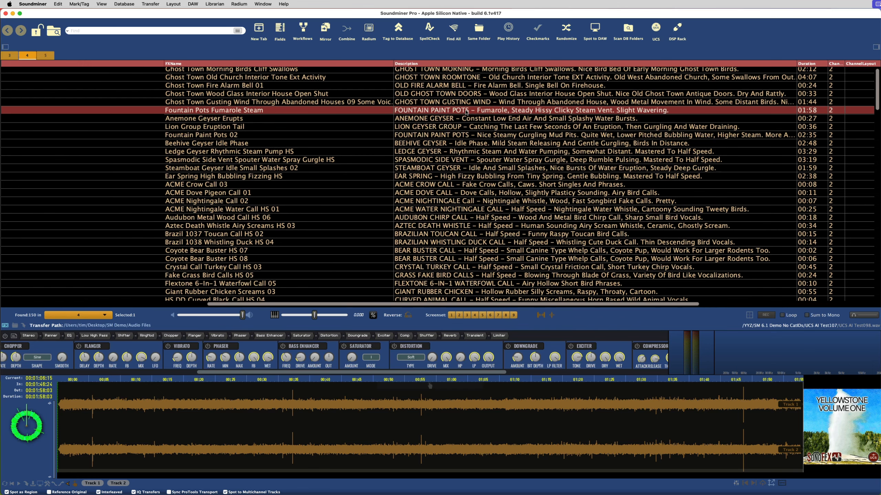
pyautogui.hscroll(-10, 482, 113)
pyautogui.hscroll(-5, 466, 112)
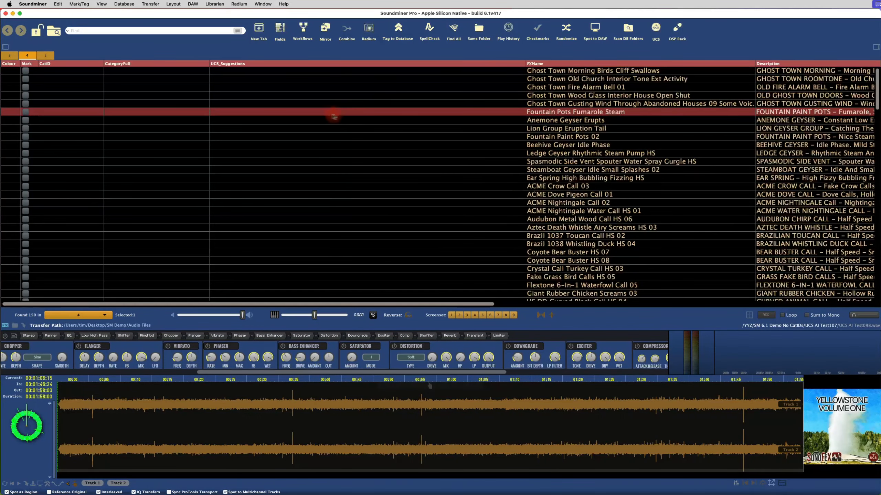
# Step: Run the UCS Synonym Lookup script on the Fountain Pots Fumarole Steam record
pyautogui.rightClick(267, 112)
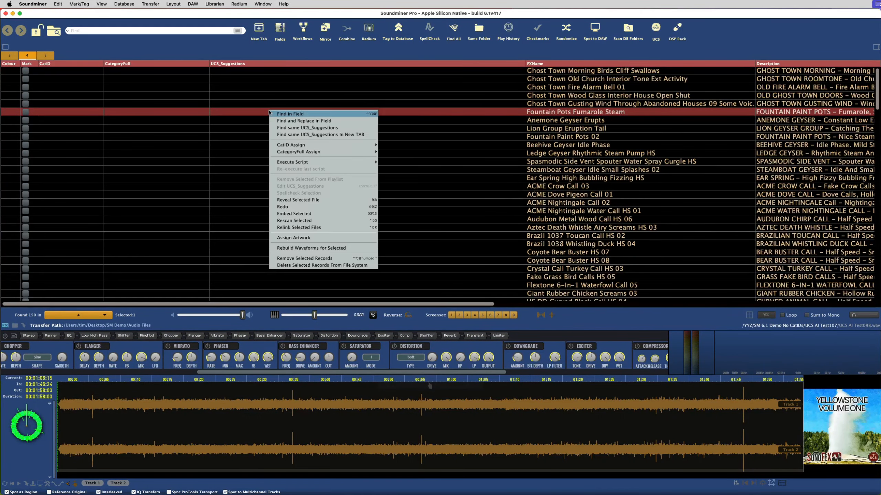
pyautogui.moveTo(288, 151)
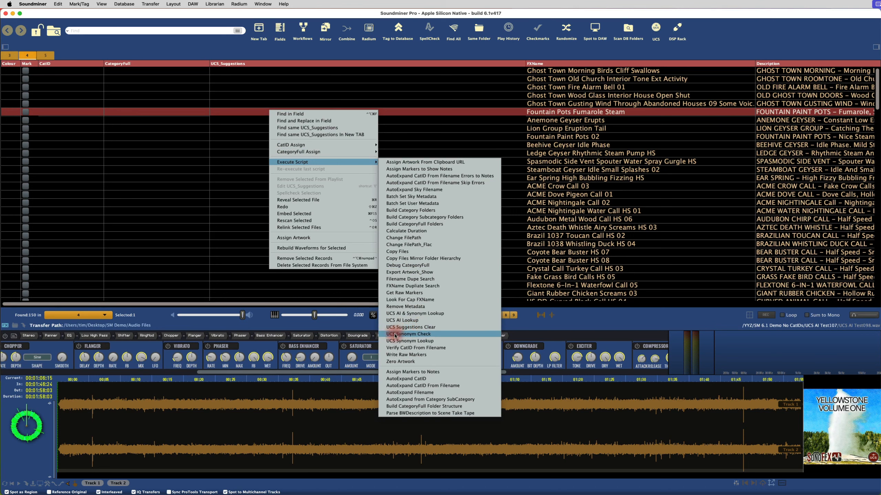
pyautogui.click(412, 341)
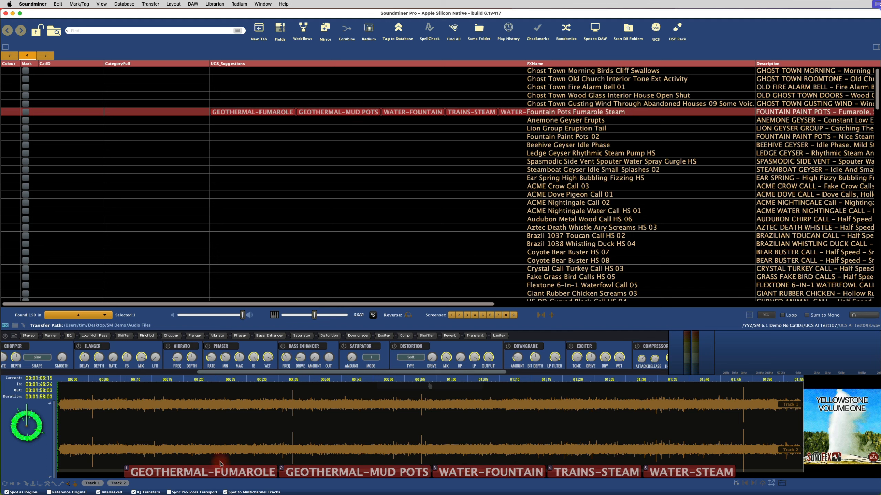
# Step: Look up the key commands for Assign UCS Suggestion 1 to 5 in the key command list and close it
pyautogui.click(57, 4)
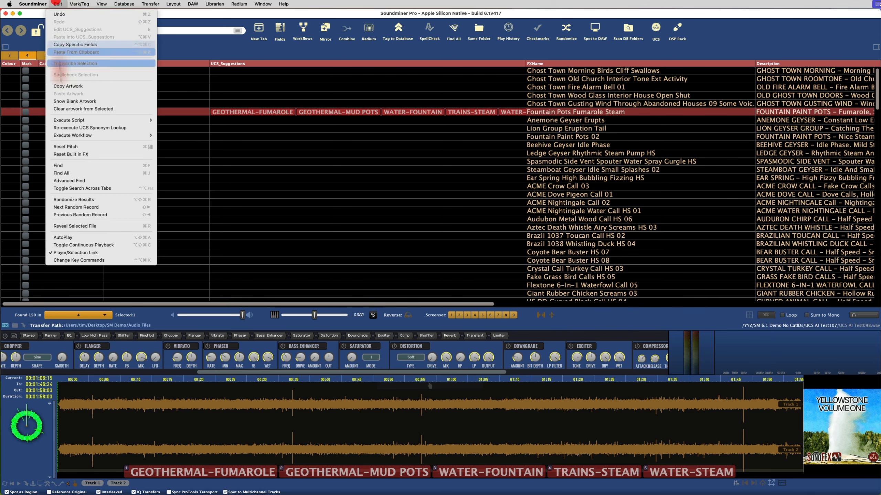
pyautogui.click(68, 260)
pyautogui.scroll(-3, 718, 186)
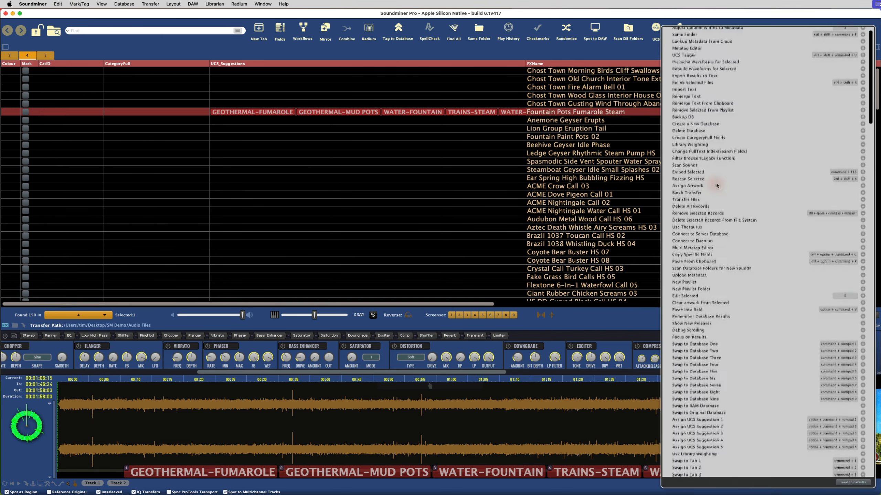
pyautogui.scroll(-8, 718, 185)
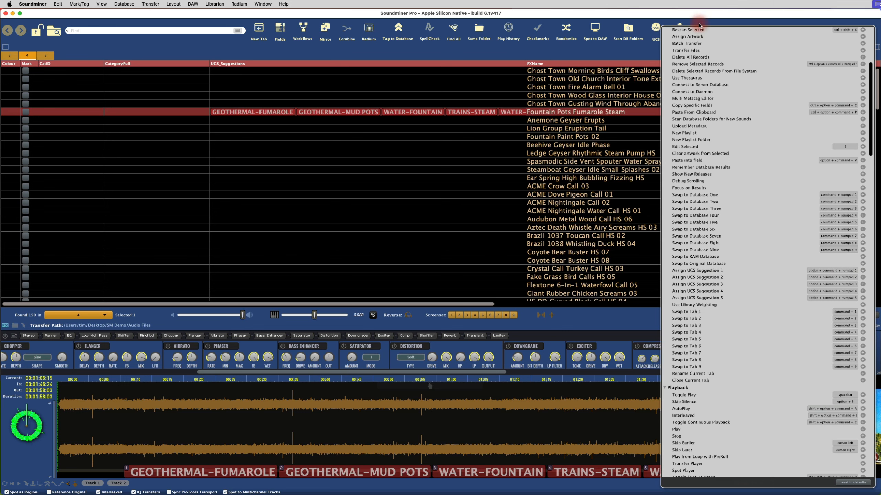
pyautogui.click(631, 54)
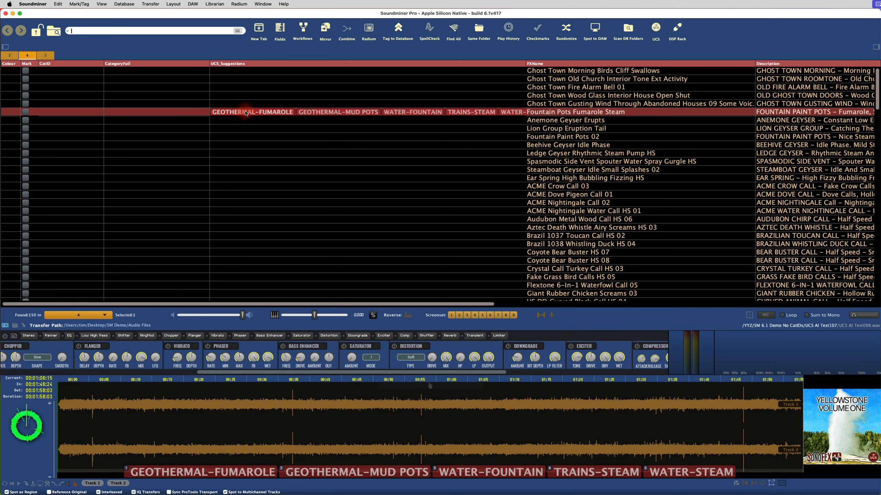
# Step: Try assigning the suggested GEOTHERMAL-FUMAROLE category to Fountain Pots Fumarole Steam in several ways, undoing the assignment each time
pyautogui.click(230, 113)
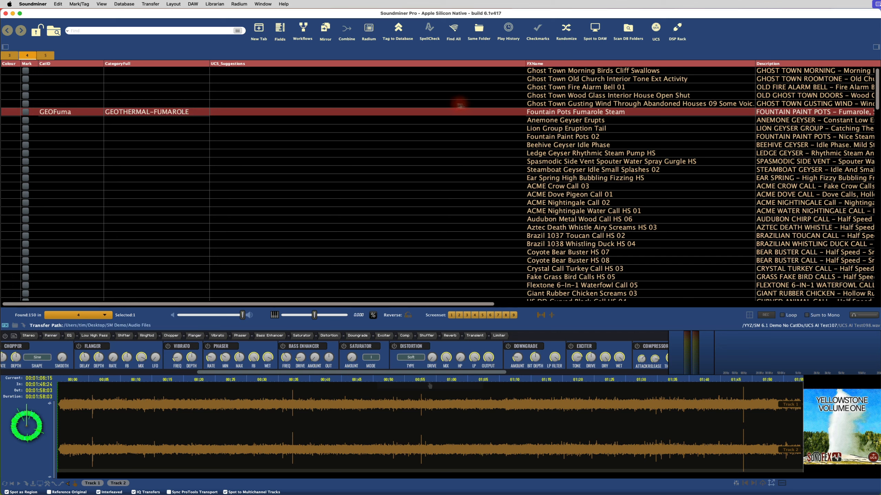
pyautogui.click(494, 112)
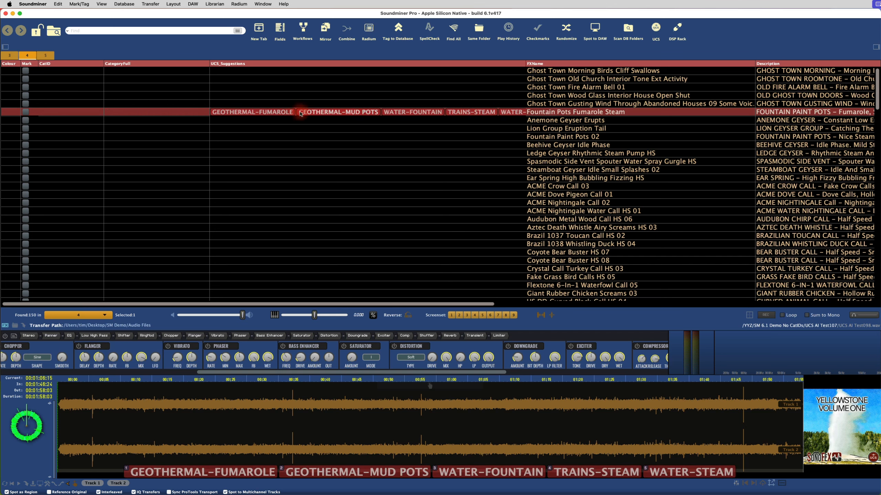
pyautogui.click(186, 473)
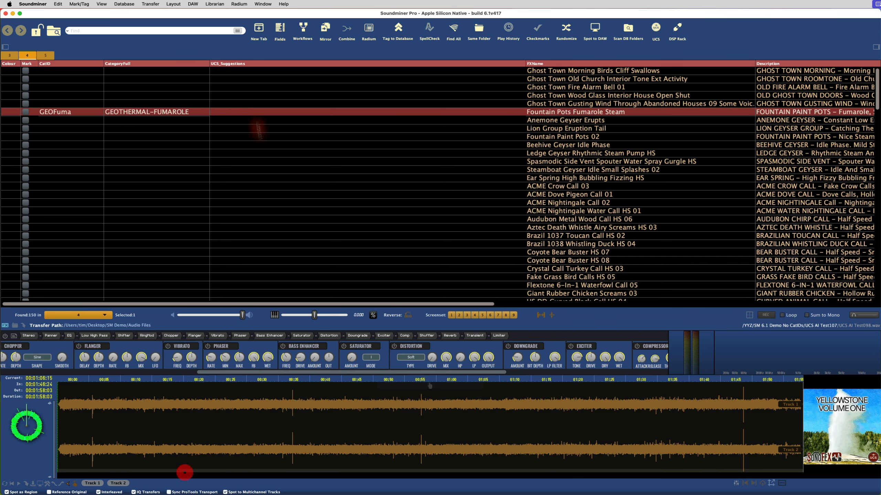
pyautogui.click(271, 115)
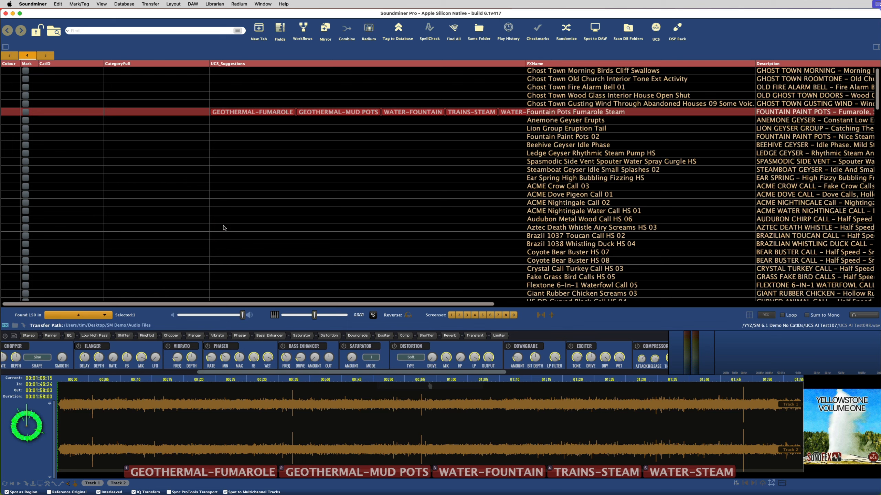
pyautogui.press('1')
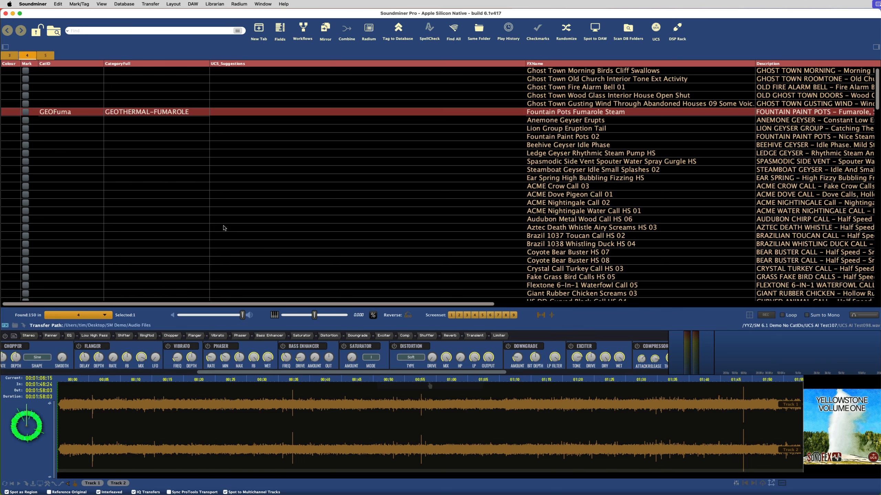
pyautogui.press('super+z')
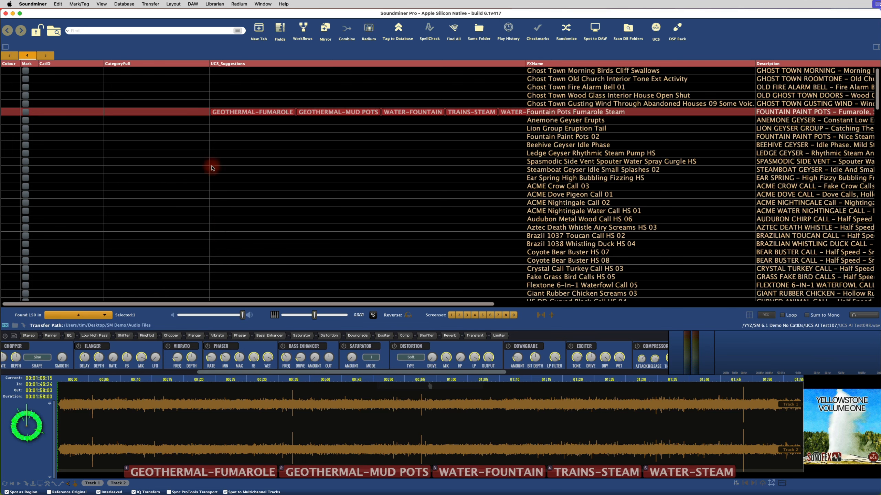
# Step: Re-execute the UCS Synonym Lookup on the records from Fountain Pots Fumarole Steam through ACME Nightingale Water Call HS 01 and clear the multi-record selection
pyautogui.keyDown('shift'); pyautogui.click(323, 207); pyautogui.keyUp('shift')
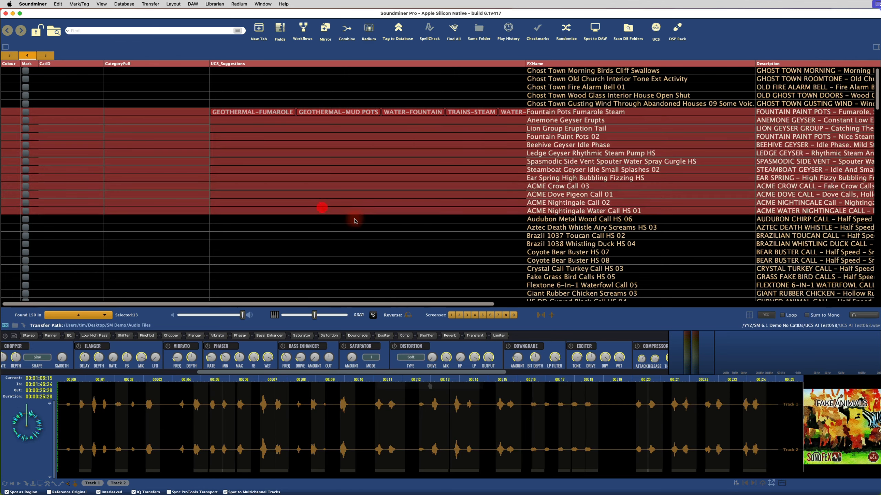
pyautogui.rightClick(332, 155)
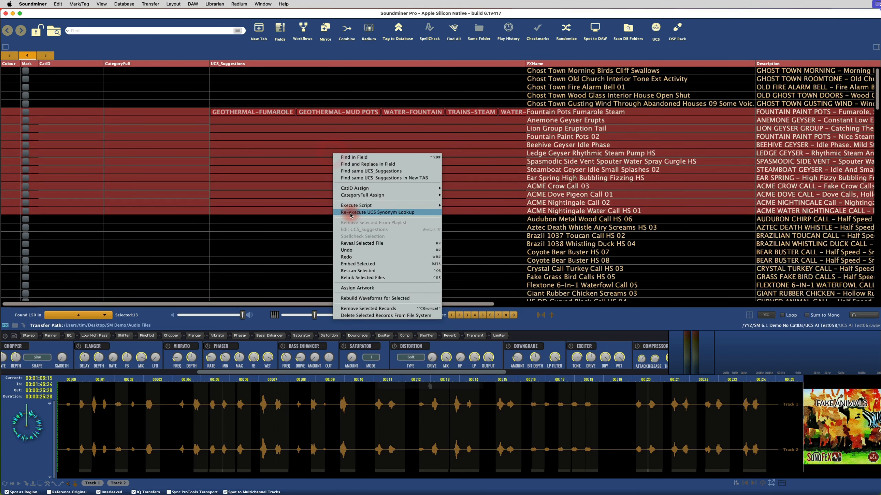
pyautogui.click(350, 212)
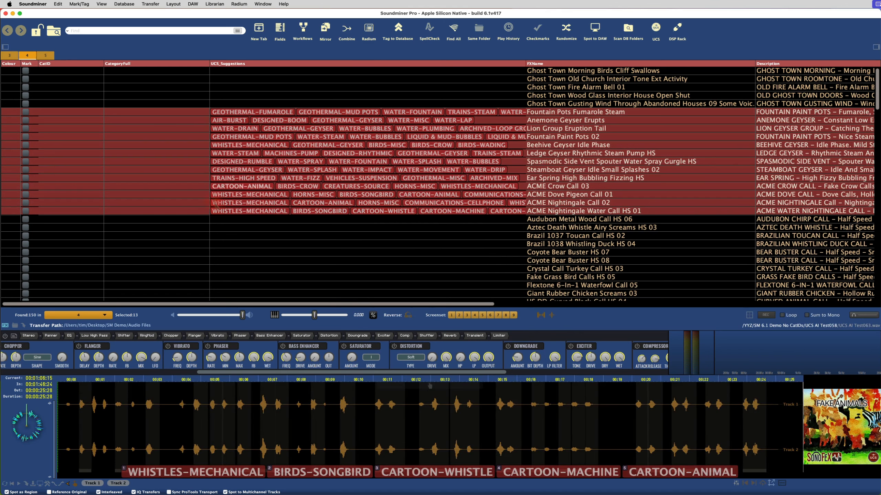
pyautogui.click(314, 235)
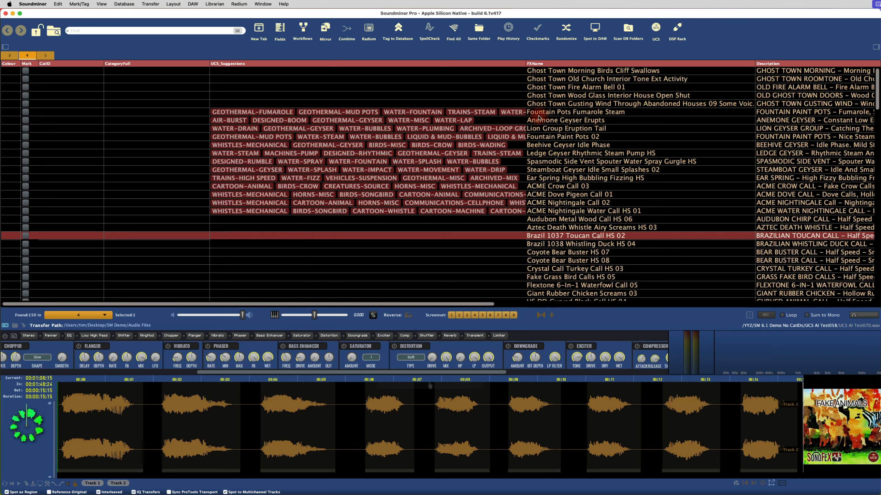
# Step: Check Anemone Geyser Erupts' suggestions against its description, and assign the suggested GEOTHERMAL-FUMAROLE category to Fountain Pots Fumarole Steam
pyautogui.click(622, 120)
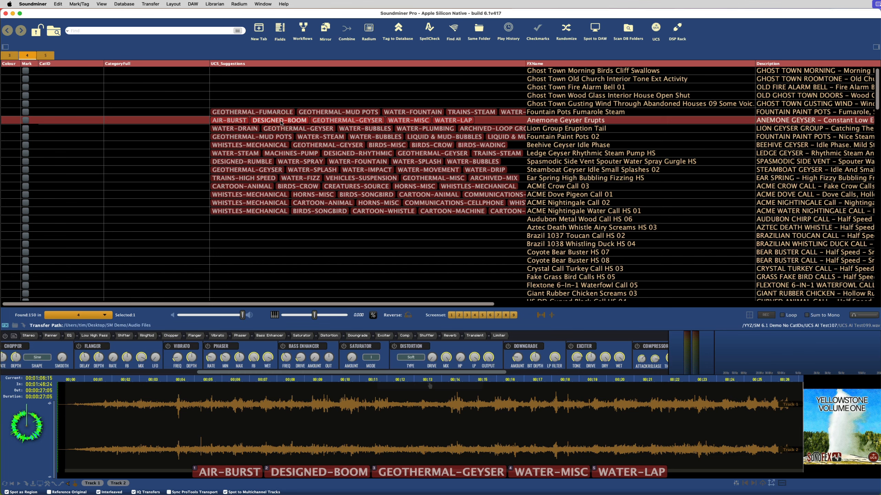
pyautogui.hscroll(5, 281, 122)
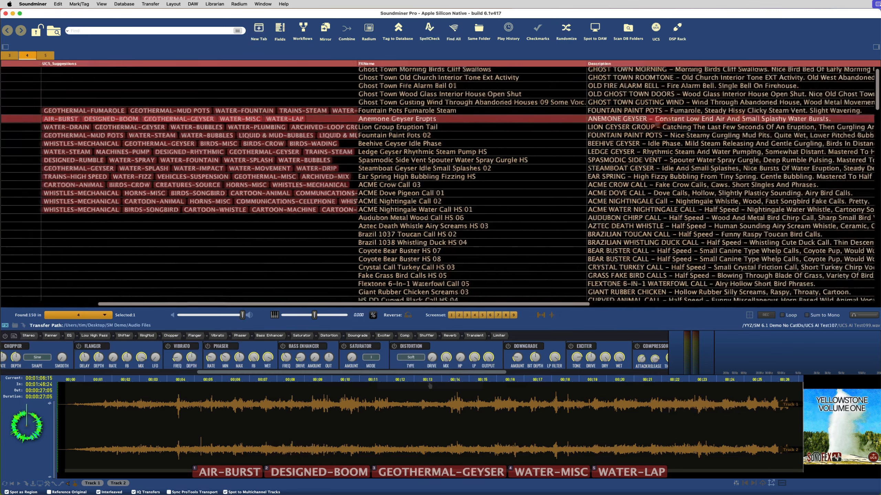
pyautogui.hscroll(-5, 659, 124)
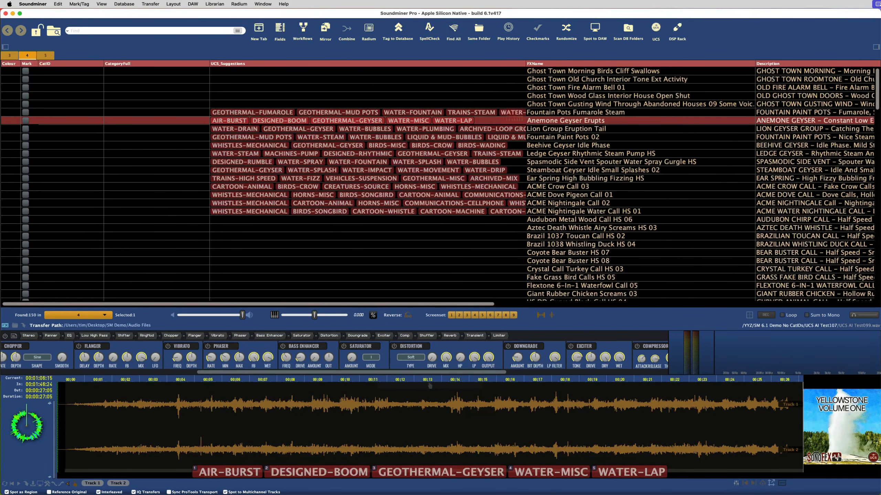
pyautogui.click(565, 112)
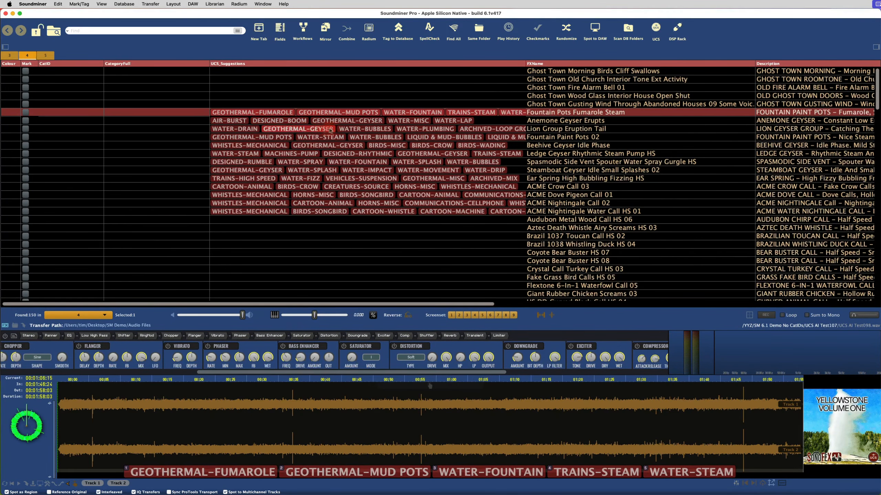
pyautogui.press('1')
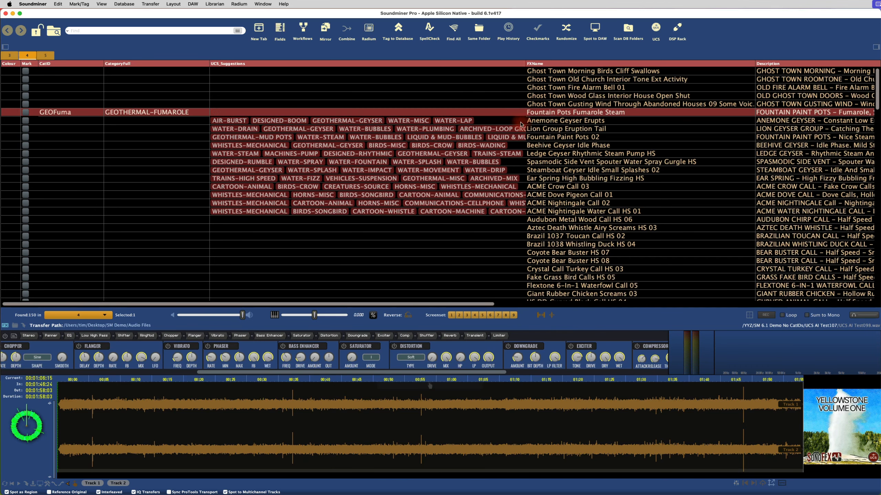
# Step: Assign the suggested GEOTHERMAL-GEYSER category to Anemone Geyser Erupts and Lion Group Eruption Tail
pyautogui.press('Down')
pyautogui.click(333, 124)
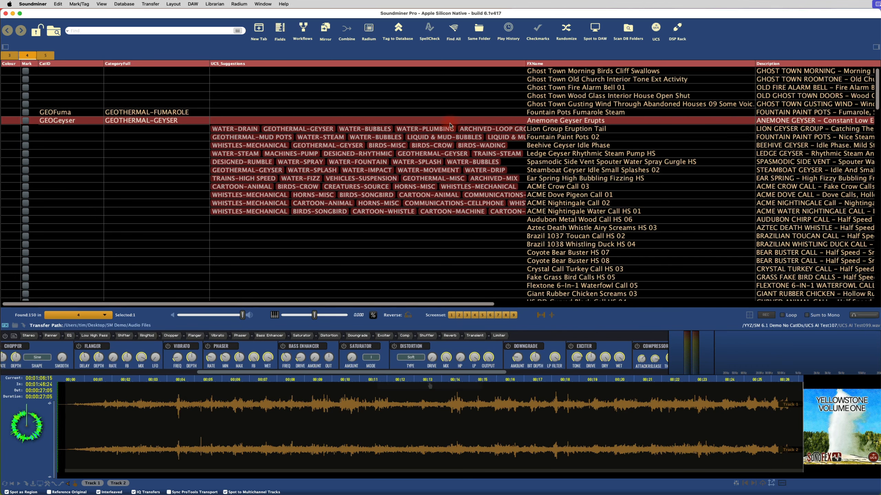
pyautogui.click(577, 131)
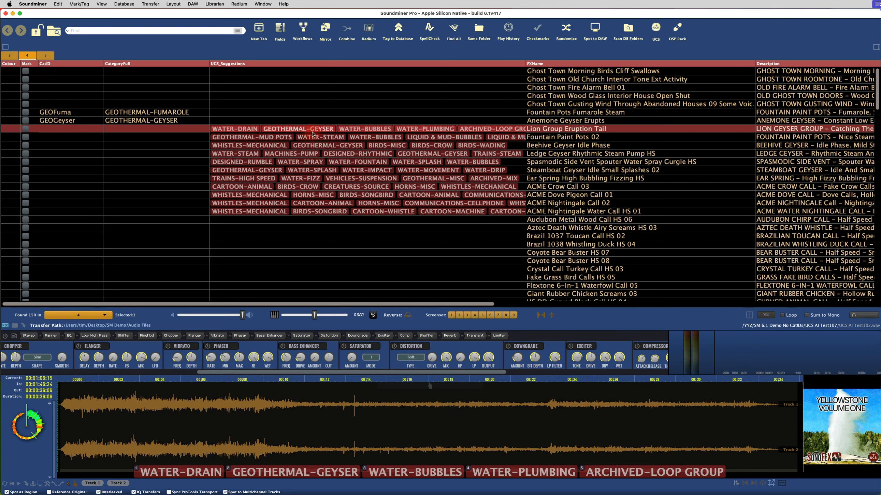
pyautogui.press('2')
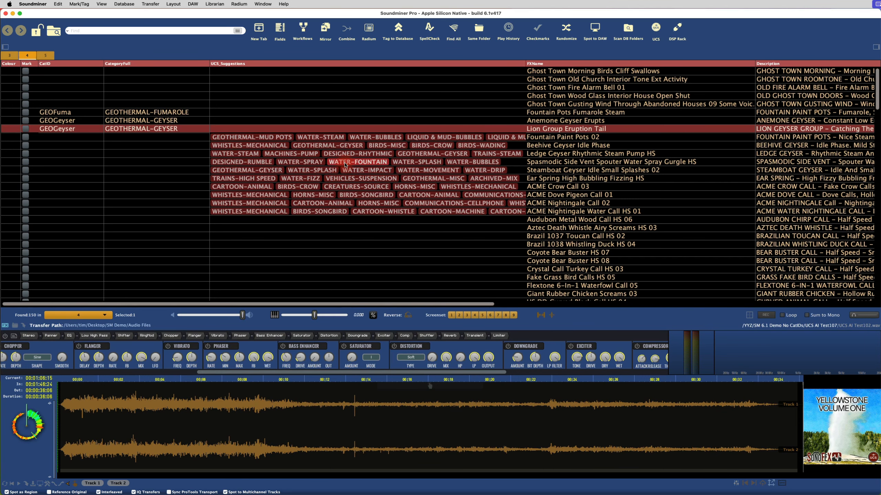
# Step: Assign the suggested DESIGNED-RHYTHMIC category at once to the five records from Fountain Paint Pots 02 through Steamboat Geyser Idle Small Splashes 02
pyautogui.press('Down')
pyautogui.hotkey('shift', 'Down')
pyautogui.hotkey('shift', 'Down')
pyautogui.hotkey('shift', 'Down')
pyautogui.hotkey('shift', 'Down')
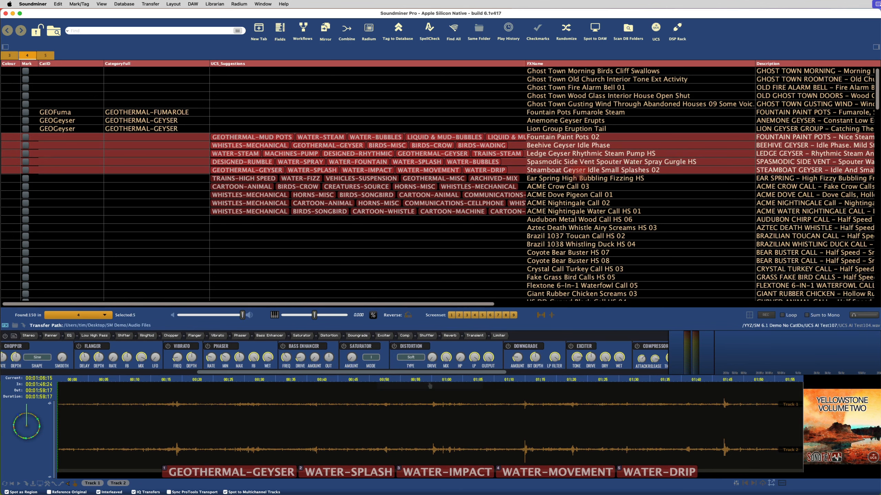
pyautogui.click(357, 154)
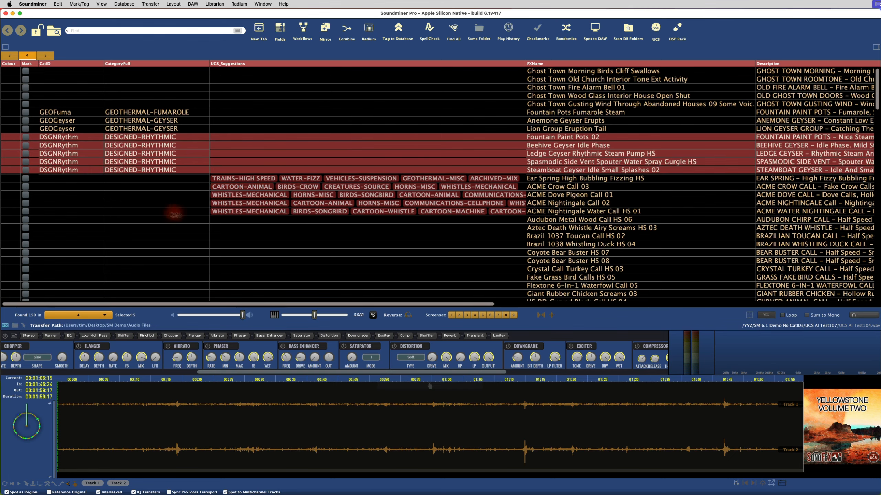
# Step: Run the UCS Suggestions Clear script on the records from Steamboat Geyser Idle Small Splashes 02 through ACME Nightingale Water Call HS 01
pyautogui.click(160, 195)
pyautogui.scroll(-5, 317, 249)
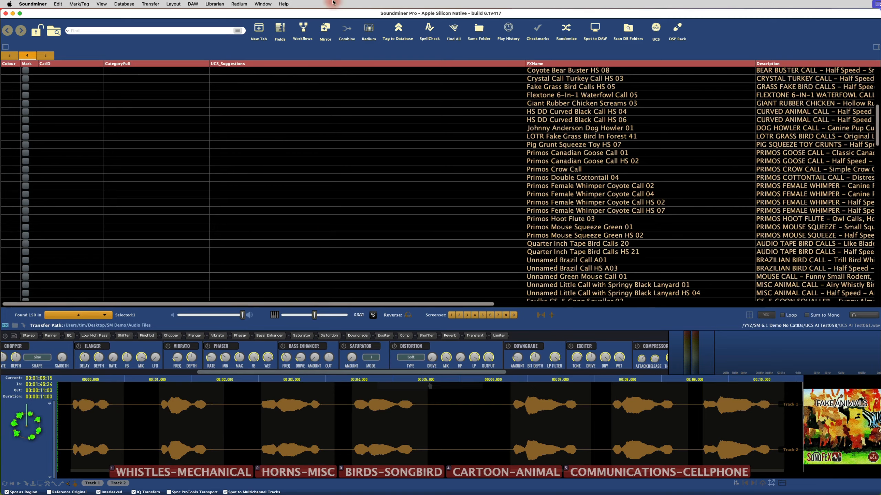
pyautogui.scroll(8, 360, 90)
pyautogui.click(297, 167)
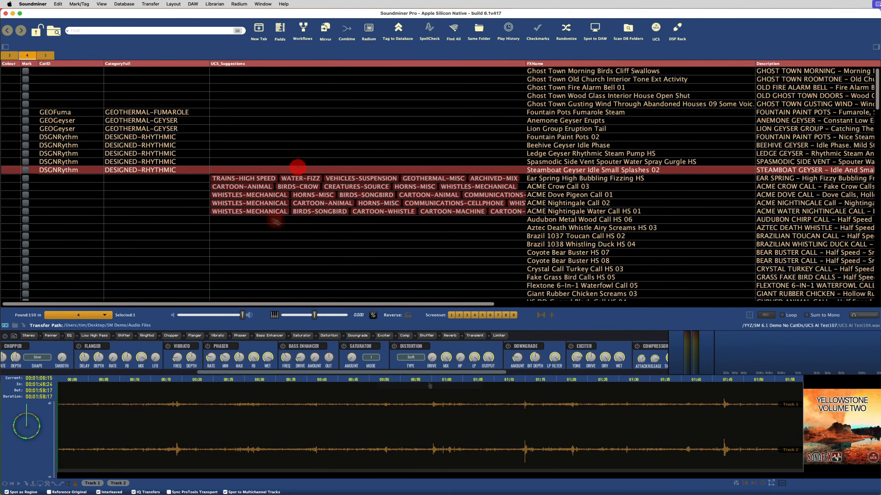
pyautogui.keyDown('shift'); pyautogui.click(190, 210); pyautogui.keyUp('shift')
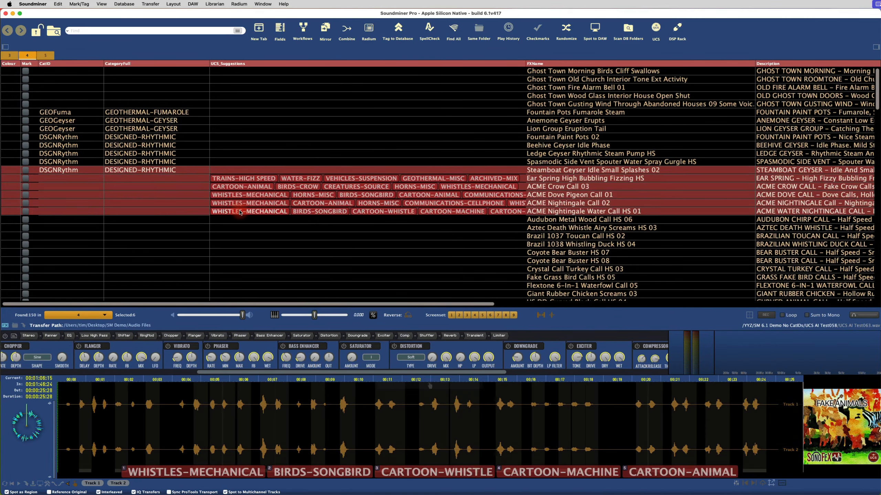
pyautogui.rightClick(199, 173)
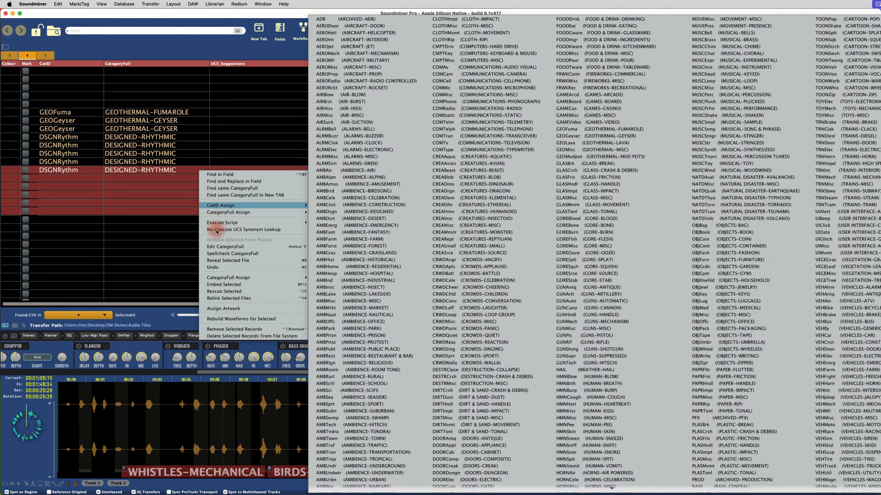
pyautogui.moveTo(256, 222)
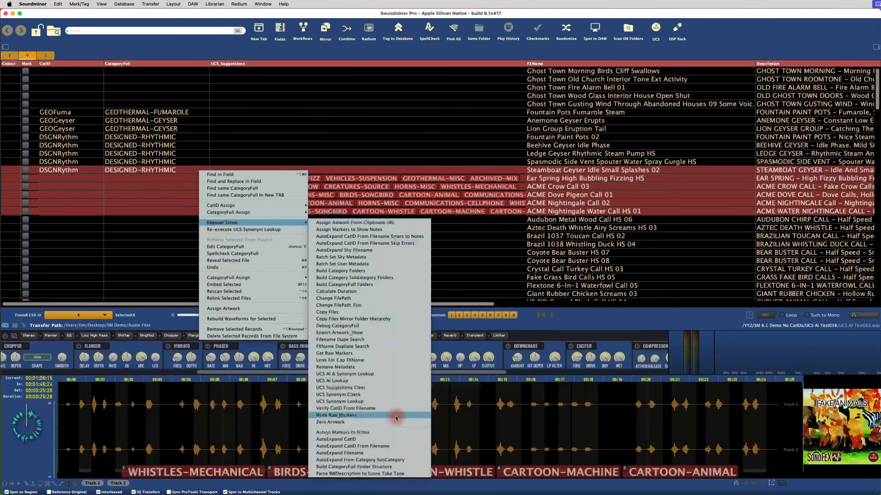
pyautogui.click(366, 391)
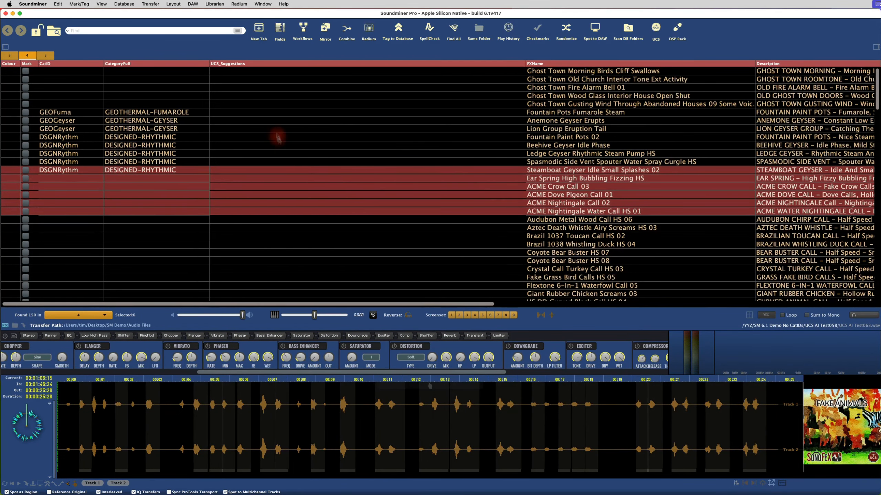
# Step: Clear the CategoryFull and CatID values of the eight records from Fountain Pots Fumarole Steam through Steamboat Geyser Idle Small Splashes 02
pyautogui.click(274, 112)
pyautogui.keyDown('shift'); pyautogui.click(201, 171); pyautogui.keyUp('shift')
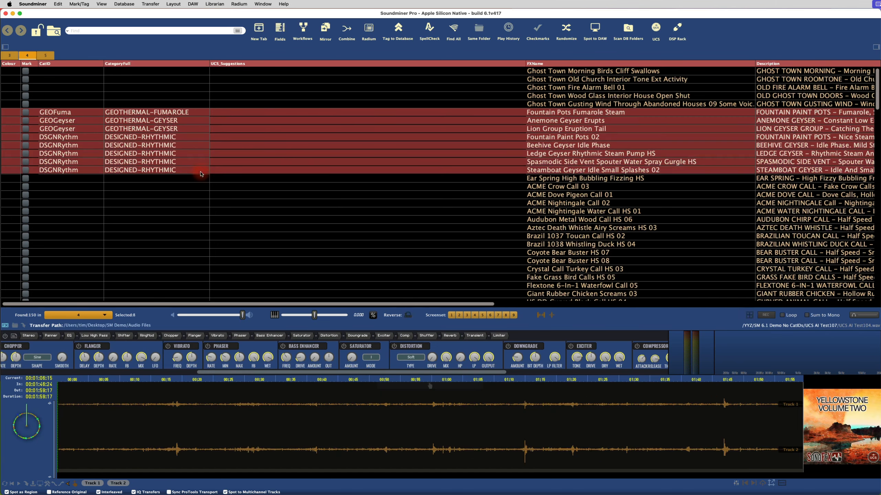
pyautogui.click(89, 111)
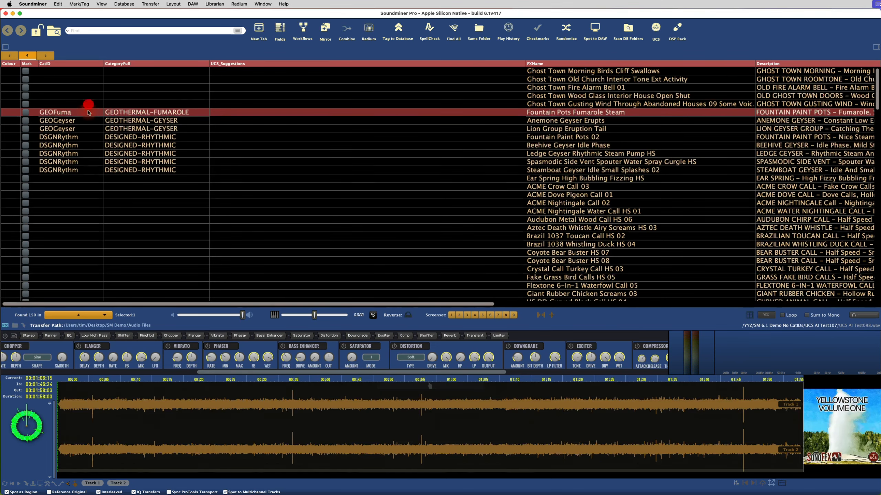
pyautogui.keyDown('shift'); pyautogui.doubleClick(89, 171); pyautogui.keyUp('shift')
pyautogui.press('Return')
pyautogui.click(275, 89)
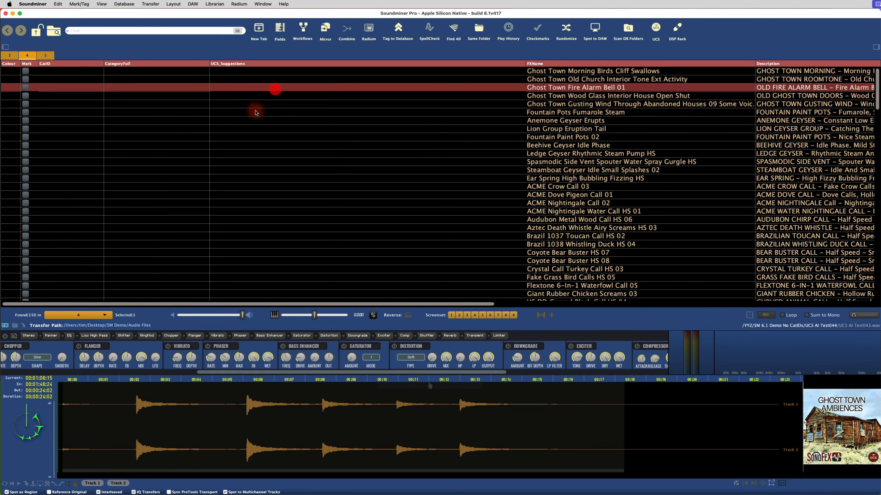
pyautogui.click(255, 111)
pyautogui.keyDown('shift'); pyautogui.click(266, 177); pyautogui.keyUp('shift')
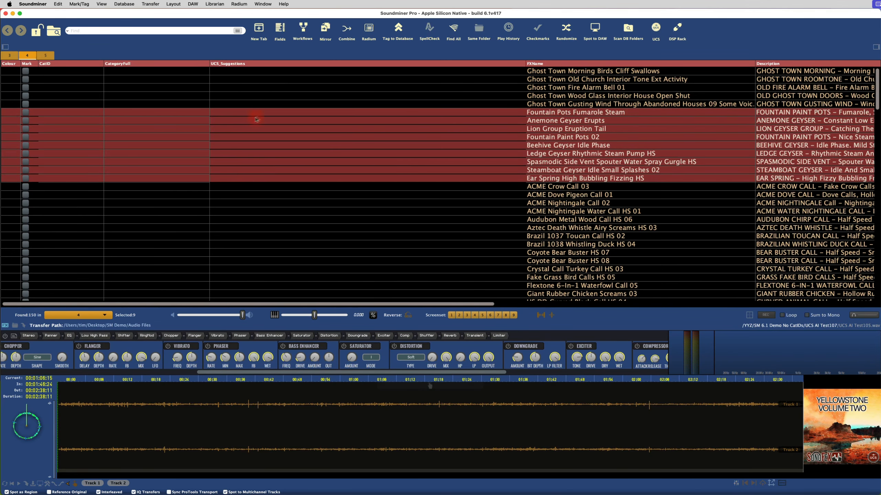
# Step: Run the UCS AI Lookup script on the Ghost Town Wood Glass, Ledge Geyser, Audubon Metal Wood Call HS 06 and Coyote Bear Buster HS 08 records
pyautogui.click(343, 95)
pyautogui.keyDown('super'); pyautogui.click(355, 154); pyautogui.keyUp('super')
pyautogui.keyDown('super'); pyautogui.click(362, 220); pyautogui.keyUp('super')
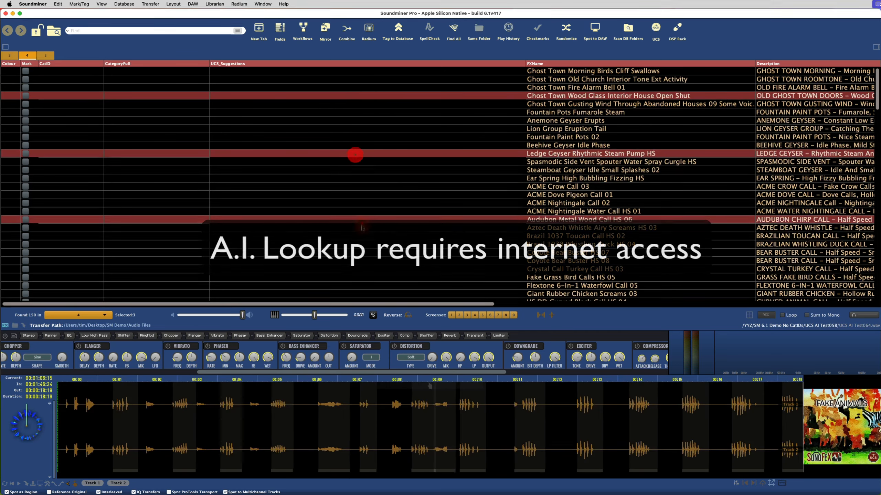
pyautogui.keyDown('super'); pyautogui.click(367, 261); pyautogui.keyUp('super')
pyautogui.scroll(-1, 391, 201)
pyautogui.scroll(1, 385, 198)
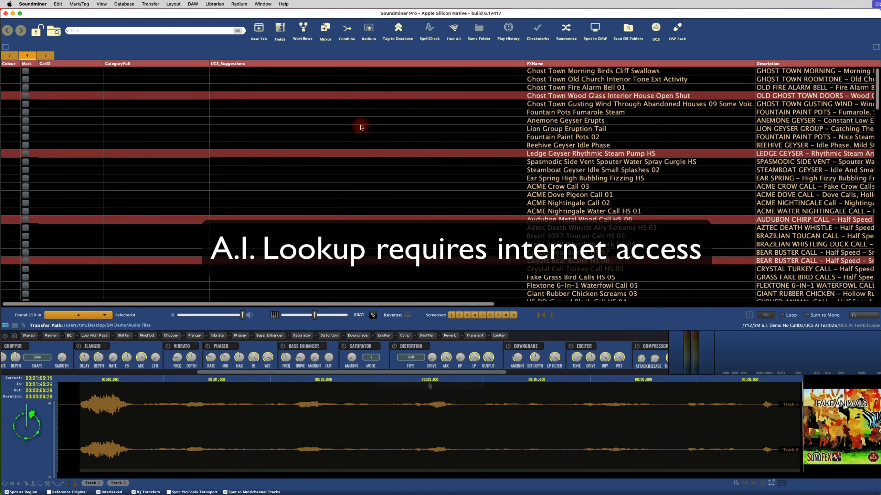
pyautogui.rightClick(340, 99)
pyautogui.moveTo(399, 149)
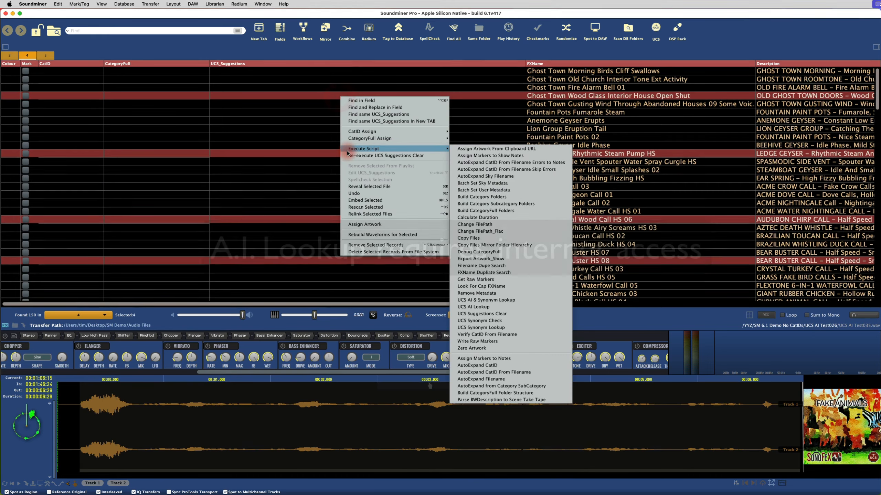
pyautogui.click(482, 308)
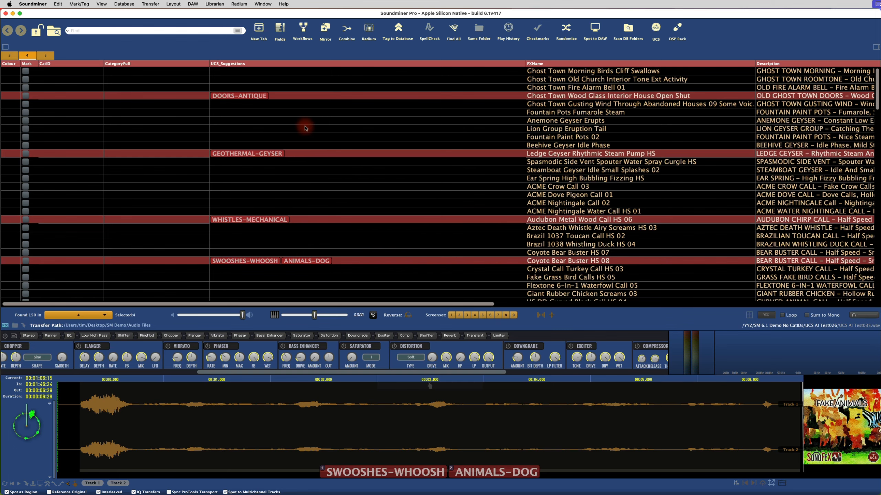
# Step: Review the AI suggestions for the Ghost Town Wood Glass, Ledge Geyser, Coyote Bear Buster HS 08 and Audubon Metal Wood Call HS 06 records
pyautogui.click(357, 106)
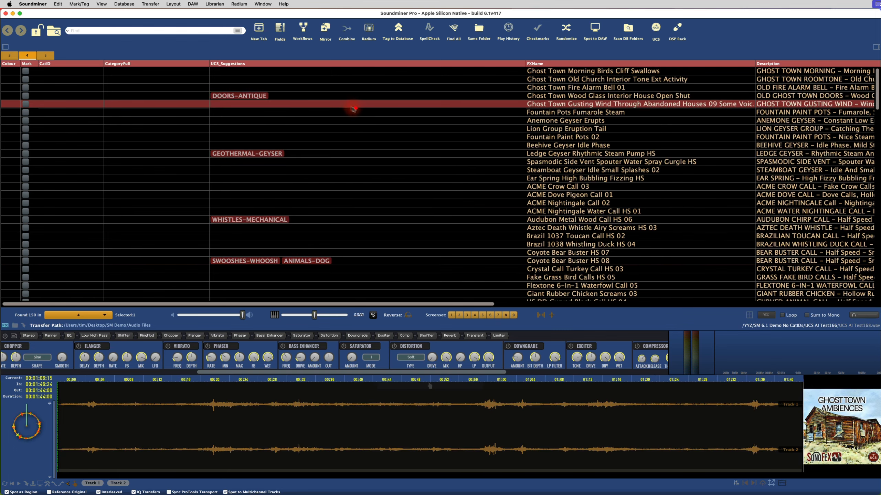
pyautogui.click(304, 95)
pyautogui.scroll(-5, 349, 148)
pyautogui.scroll(5, 336, 167)
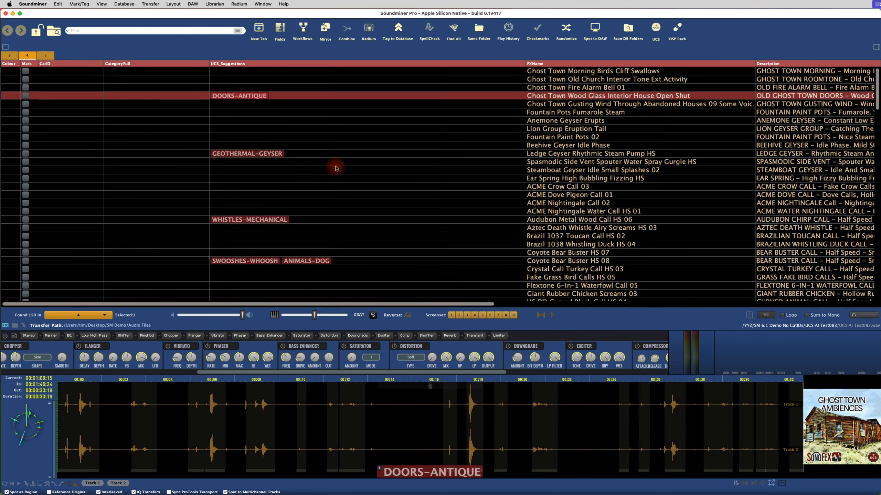
pyautogui.click(317, 153)
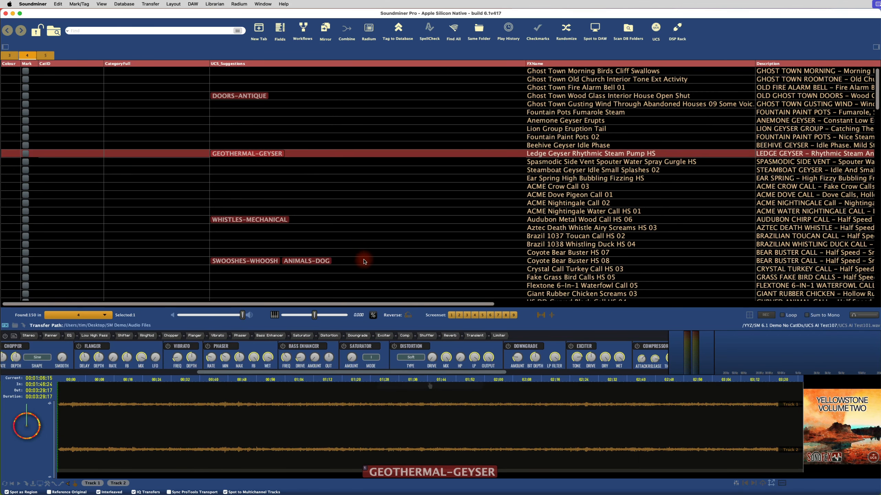
pyautogui.click(382, 262)
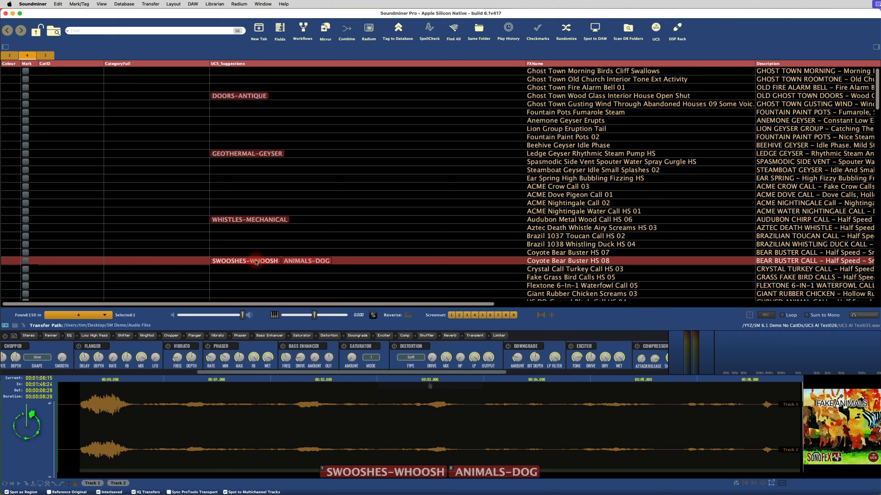
pyautogui.click(335, 216)
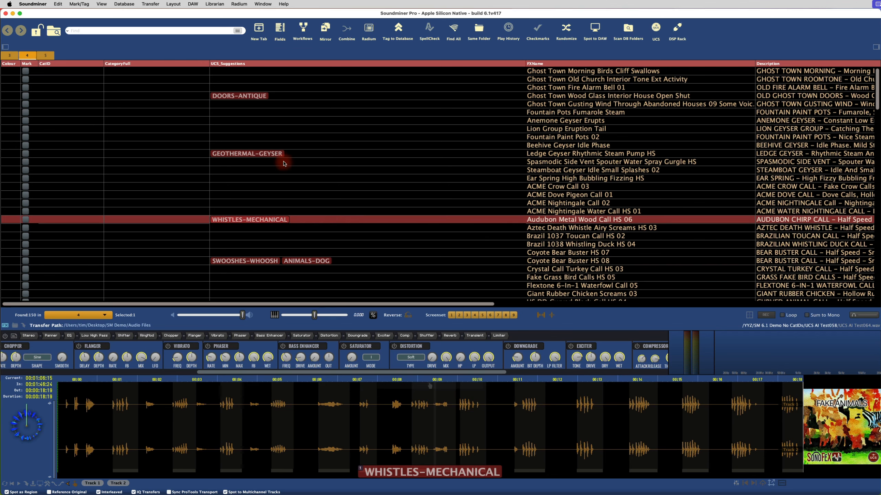
# Step: Assign the suggested GEOTHERMAL-GEYSER category to Ledge Geyser Rhythmic Steam Pump HS and DOORS-ANTIQUE to Ghost Town Wood Glass Interior House Open Shut
pyautogui.click(293, 156)
pyautogui.click(265, 155)
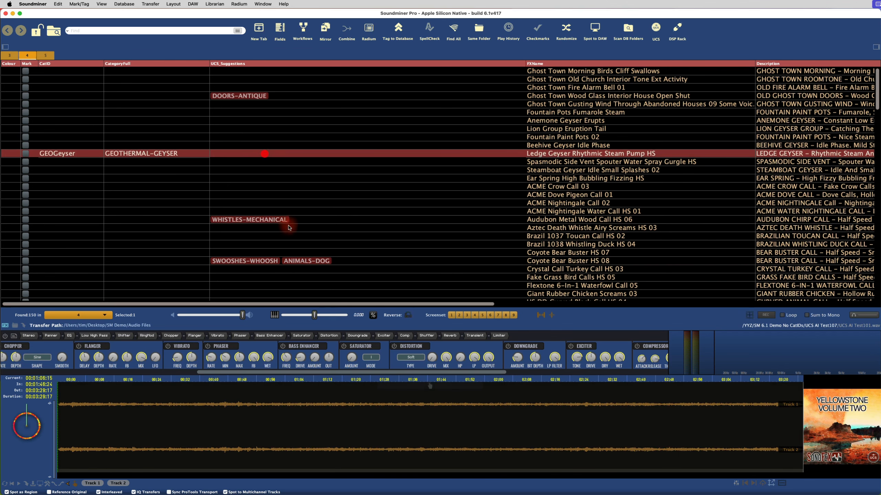
pyautogui.click(295, 96)
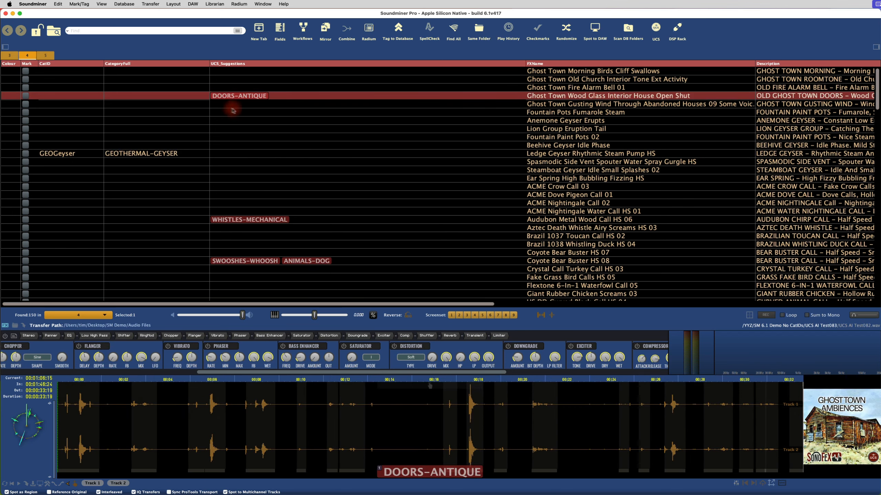
pyautogui.click(235, 96)
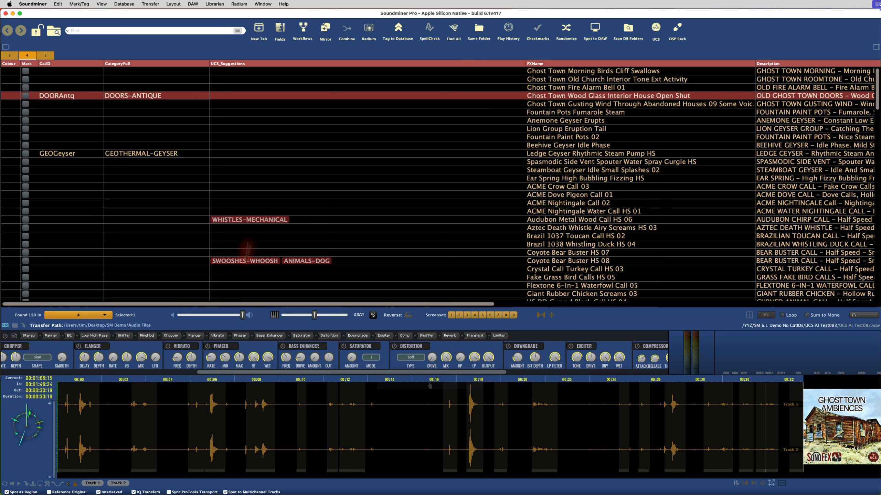
# Step: Clear CategoryFull and CatID on the records from Ghost Town Wood Glass Interior House Open Shut through Ledge Geyser Rhythmic Steam Pump HS
pyautogui.click(319, 153)
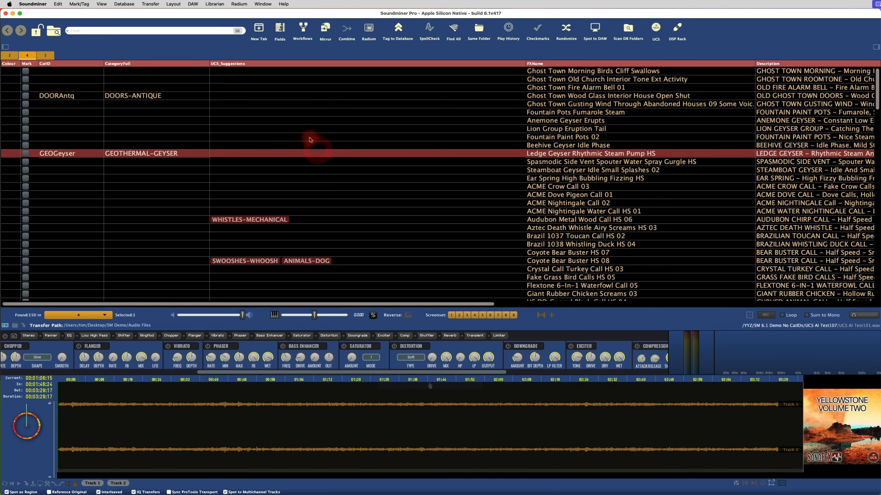
pyautogui.click(185, 96)
pyautogui.keyDown('shift'); pyautogui.click(186, 156); pyautogui.keyUp('shift')
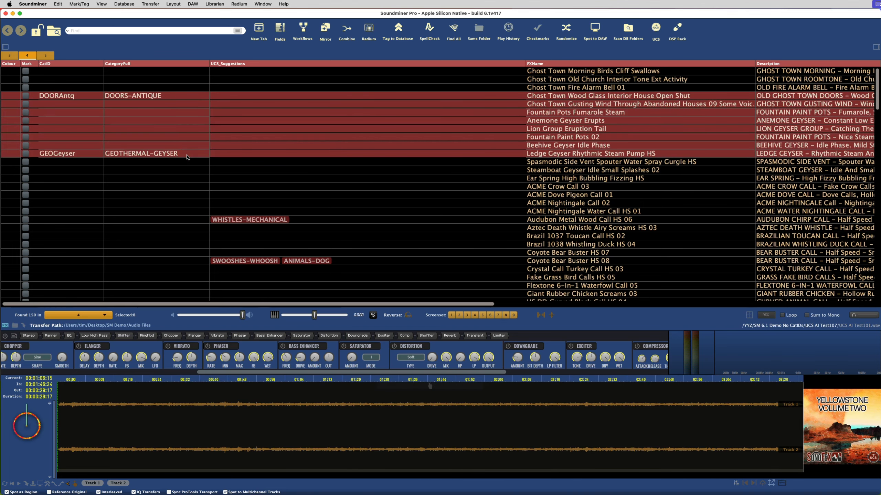
pyautogui.press('Delete')
pyautogui.click(61, 95)
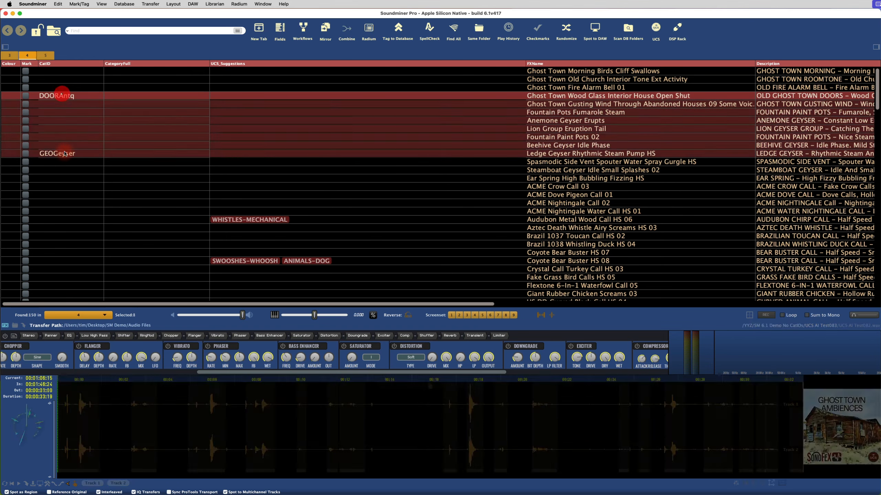
pyautogui.keyDown('shift'); pyautogui.click(64, 153); pyautogui.keyUp('shift')
pyautogui.press('Delete')
# Step: Run UCS AI & Synonym Lookup on Fire Alarm Bell 01, Lion Group, Spasmodic Side Vent, Nightingale Water Call, Audubon Metal Wood and Coyote Bear Buster HS 08
pyautogui.click(243, 89)
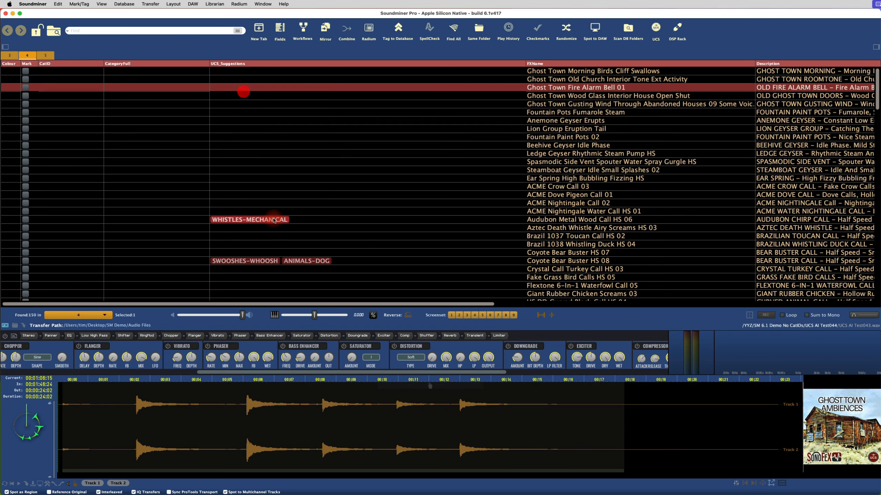
pyautogui.keyDown('super'); pyautogui.click(278, 129); pyautogui.keyUp('super')
pyautogui.keyDown('super'); pyautogui.click(276, 162); pyautogui.keyUp('super')
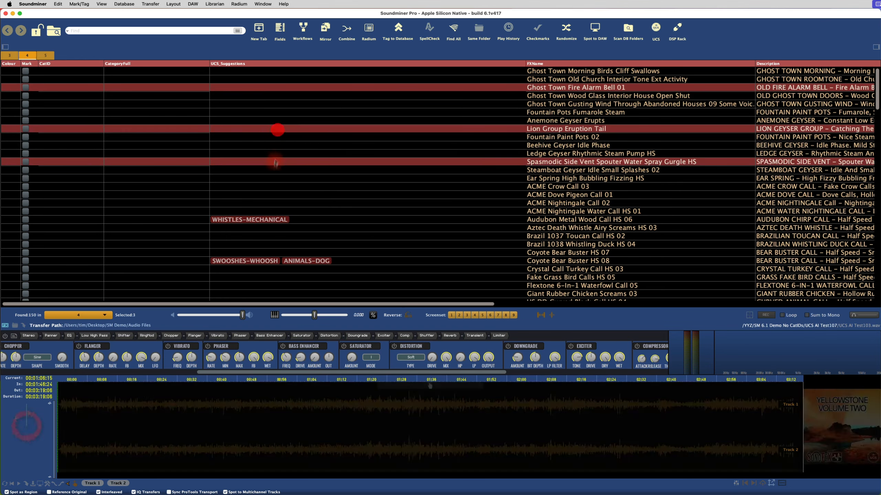
pyautogui.keyDown('super'); pyautogui.click(276, 211); pyautogui.keyUp('super')
pyautogui.keyDown('super'); pyautogui.click(312, 219); pyautogui.keyUp('super')
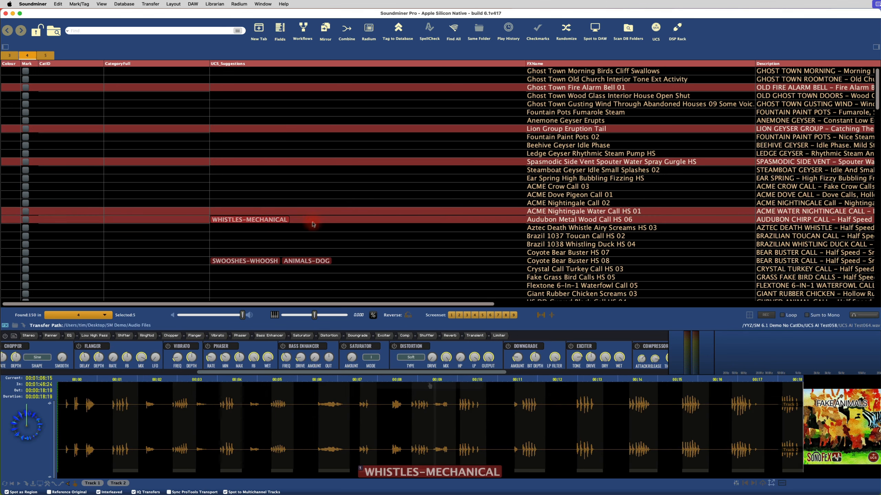
pyautogui.keyDown('super'); pyautogui.click(339, 261); pyautogui.keyUp('super')
pyautogui.rightClick(340, 262)
pyautogui.moveTo(368, 155)
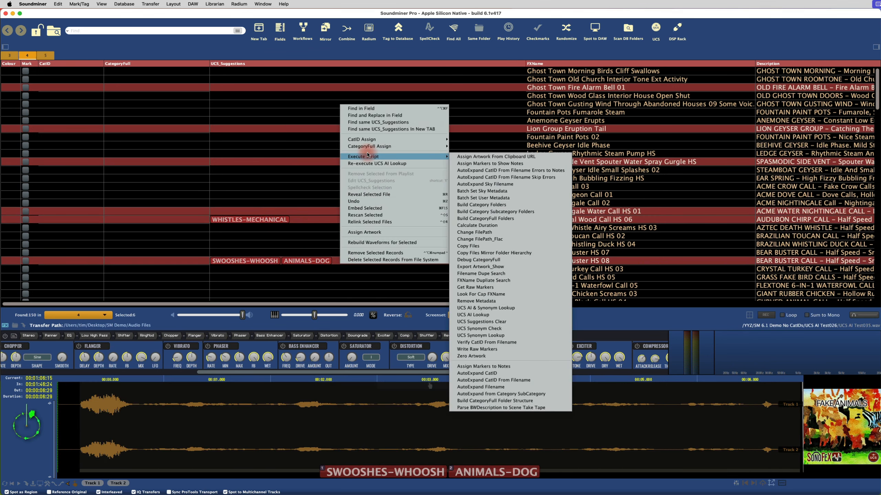
pyautogui.click(506, 307)
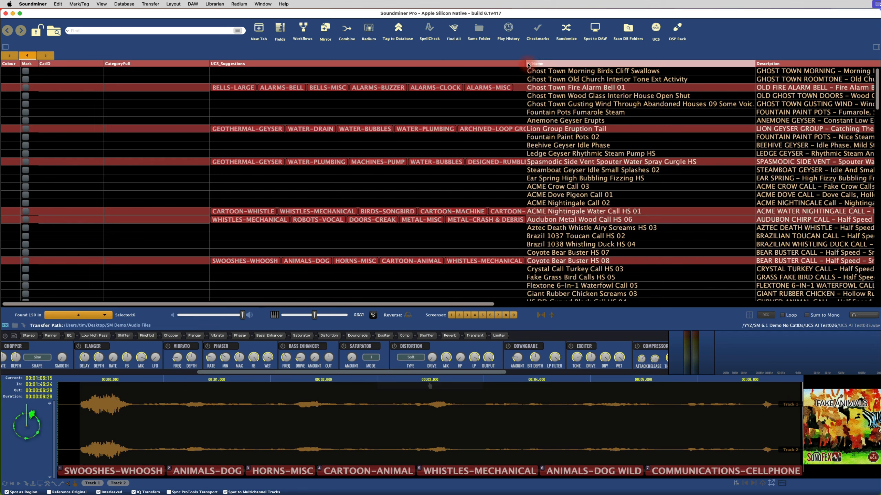
# Step: Widen the UCS_Suggestions column to show the full suggestion lists, and check those for the Spasmodic Side Vent Spouter record
pyautogui.moveTo(526, 63); pyautogui.dragTo(750, 59)
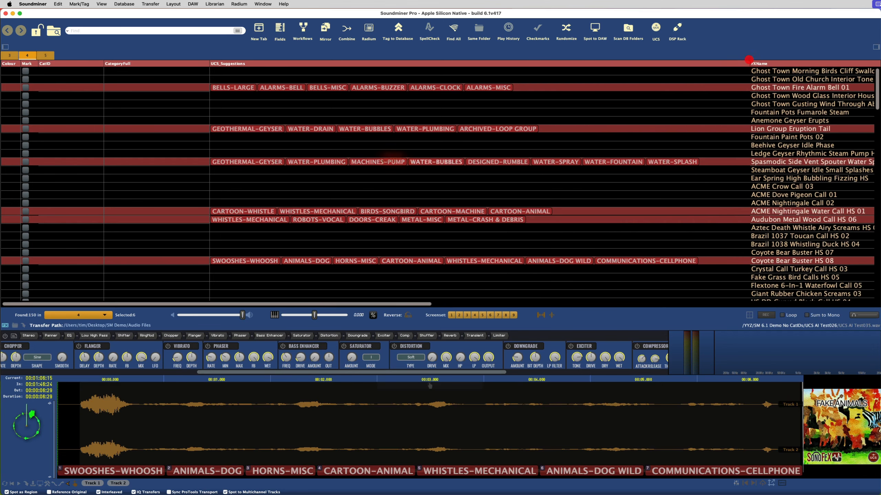
pyautogui.click(779, 160)
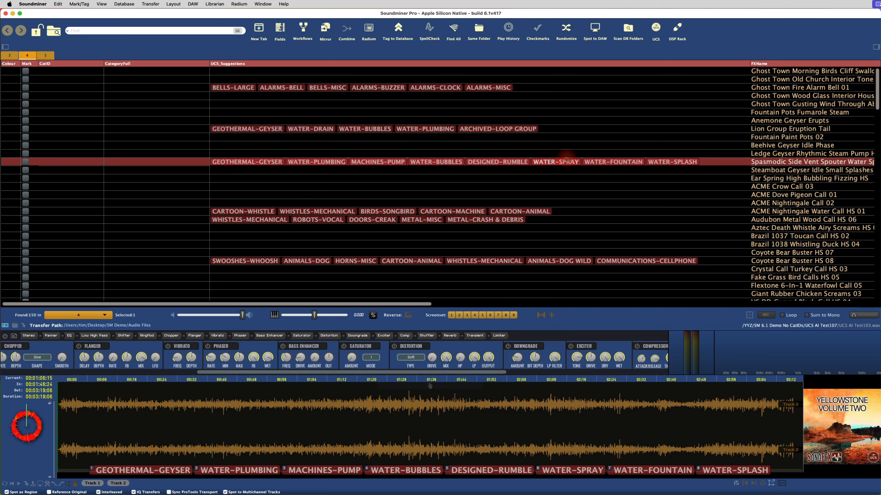
pyautogui.click(591, 211)
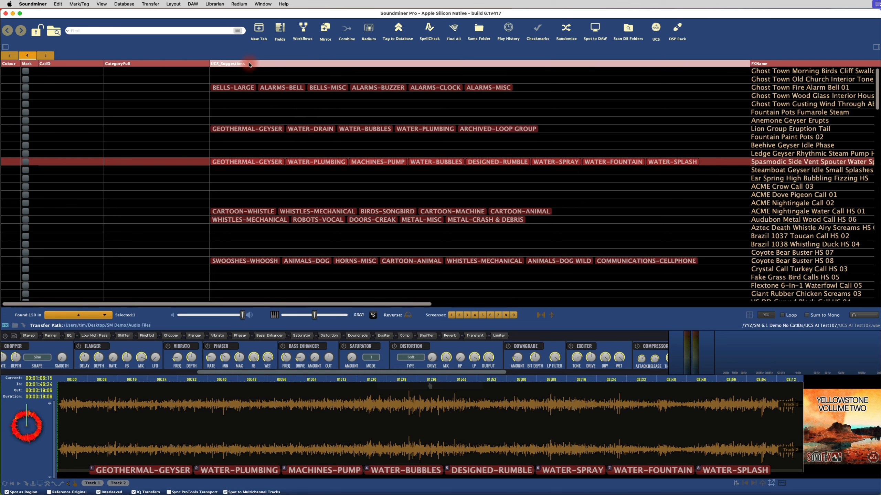
# Step: Switch the UCS suggestions to use CatID and check the codes suggested for ACME Nightingale Water Call HS 01
pyautogui.click(174, 4)
pyautogui.moveTo(208, 196)
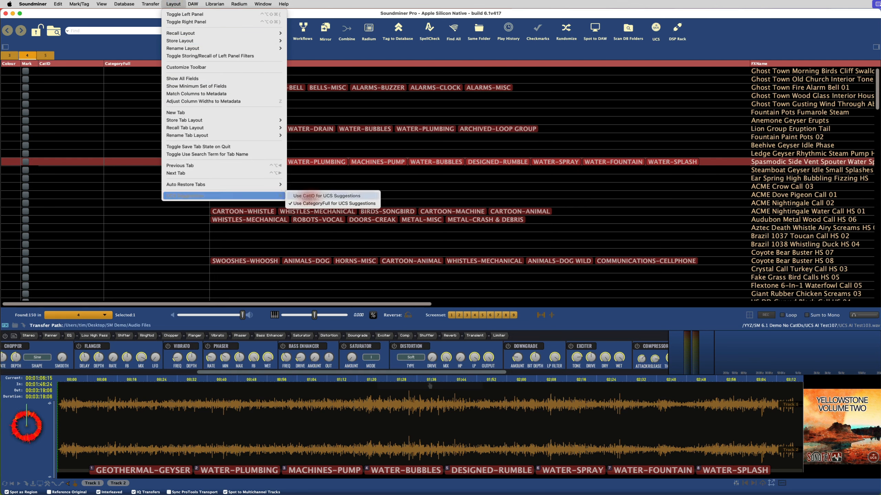
pyautogui.click(338, 196)
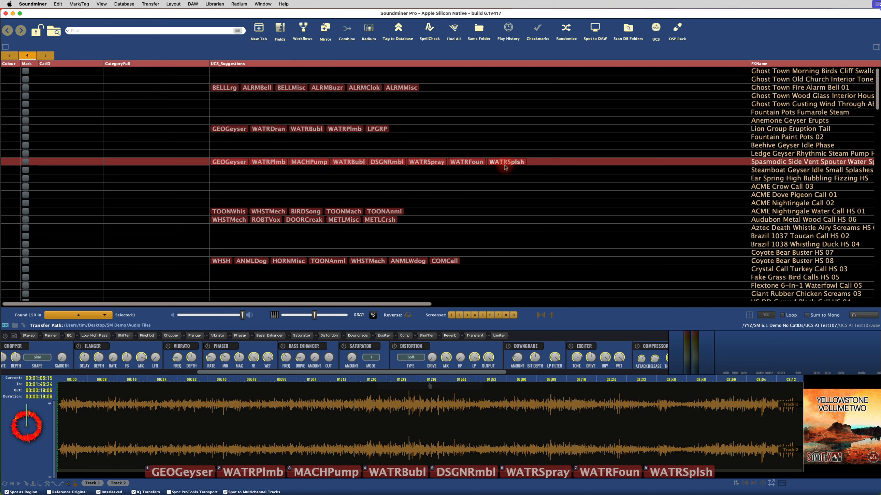
pyautogui.click(560, 209)
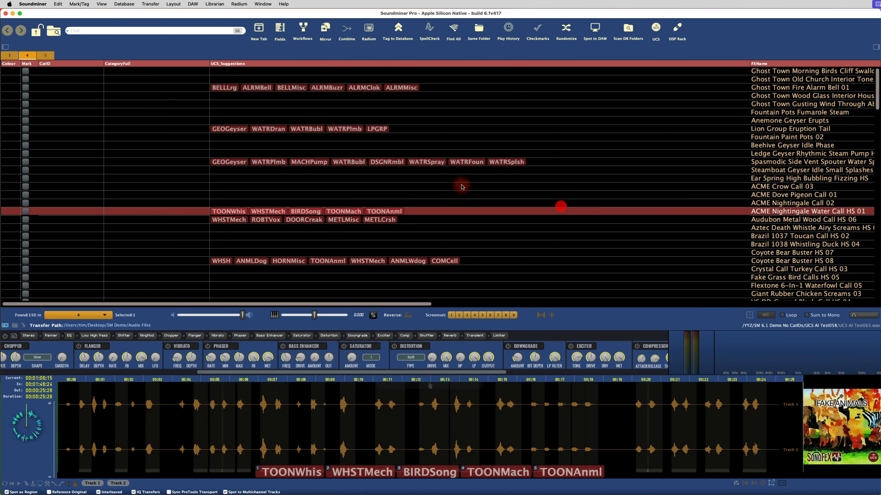
# Step: Run the Verify CatID From Filename script on the records from Ghost Town Fire Alarm Bell 01 through Coyote Bear Buster HS 08
pyautogui.click(461, 186)
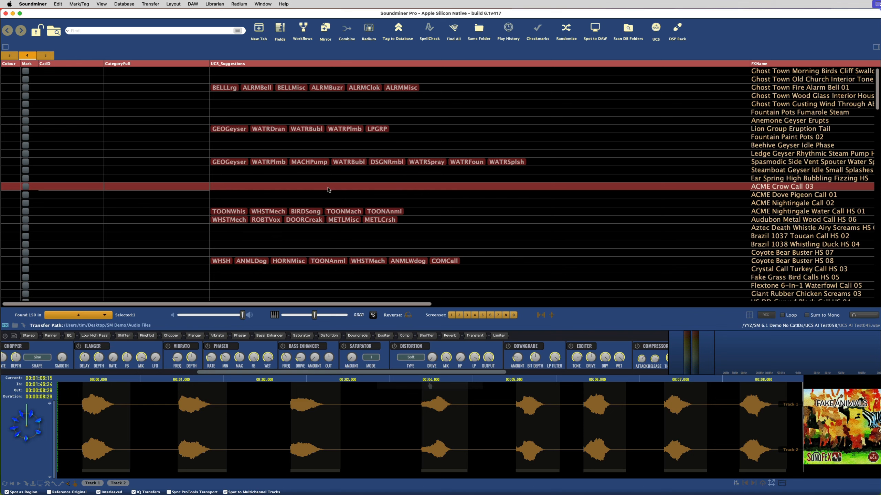
pyautogui.click(340, 119)
pyautogui.click(441, 90)
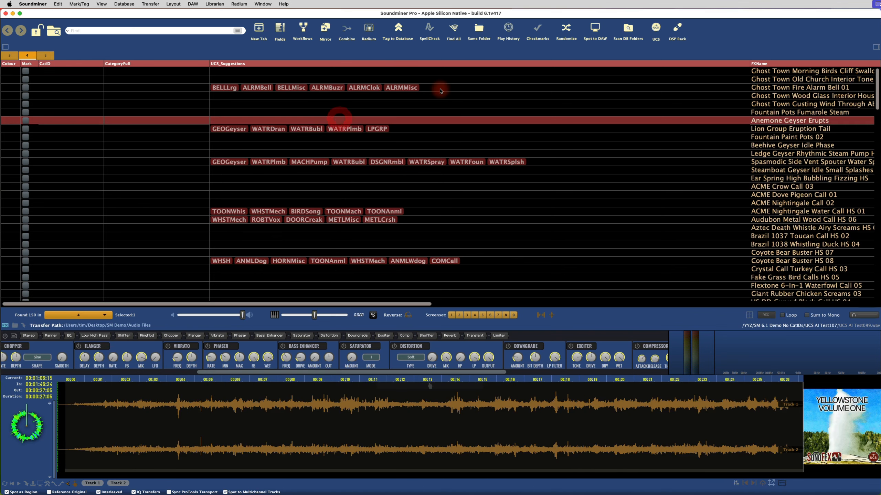
pyautogui.keyDown('shift'); pyautogui.click(467, 264); pyautogui.keyUp('shift')
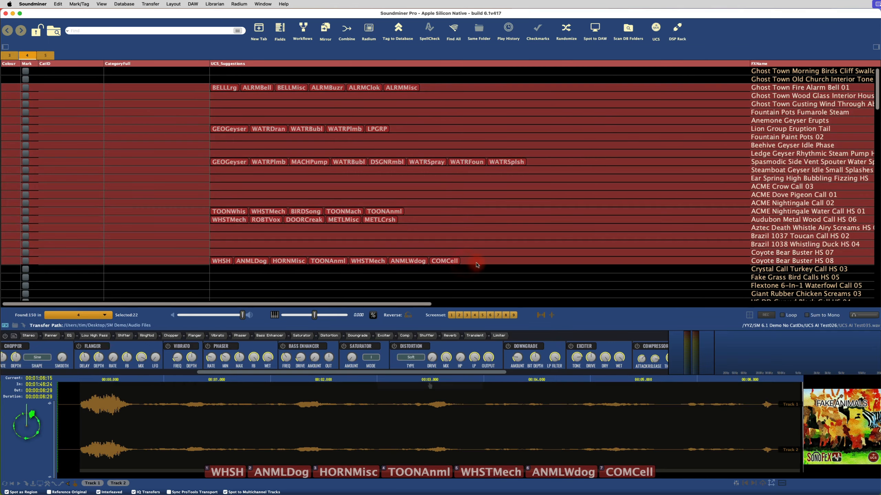
pyautogui.rightClick(477, 265)
pyautogui.moveTo(499, 154)
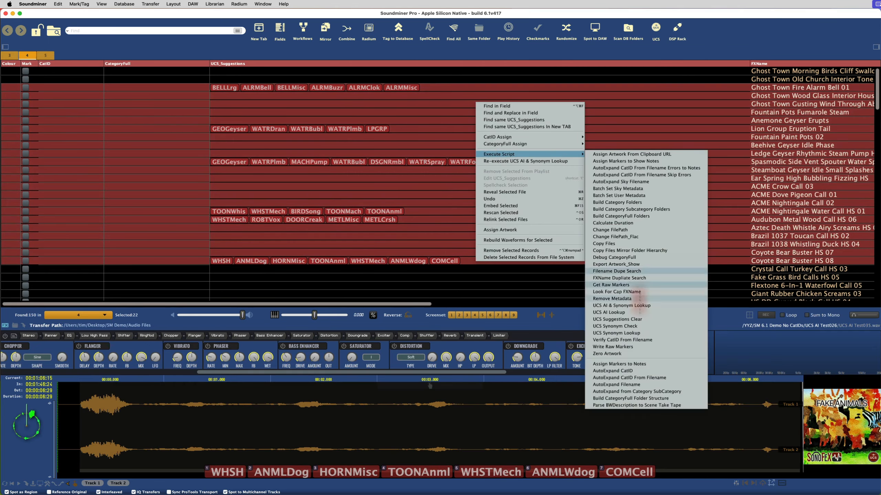
pyautogui.click(630, 339)
# Step: Open the Workflow window for building metadata workflows
pyautogui.click(303, 26)
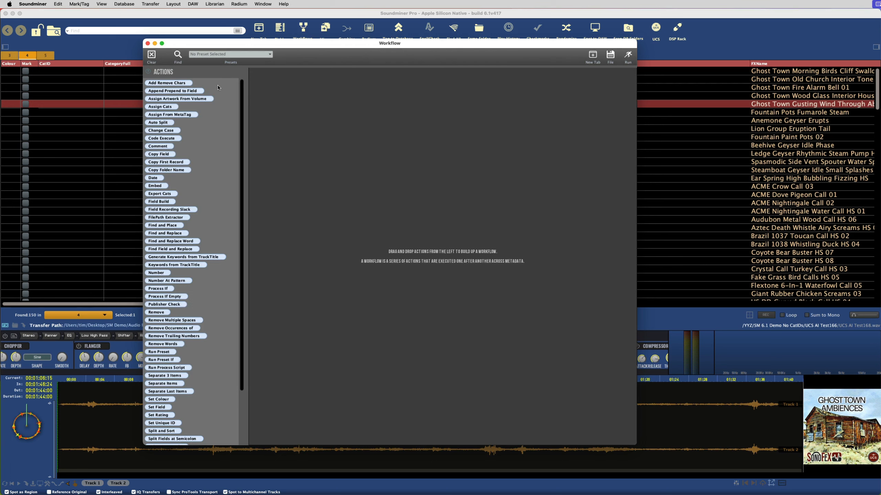
pyautogui.click(263, 69)
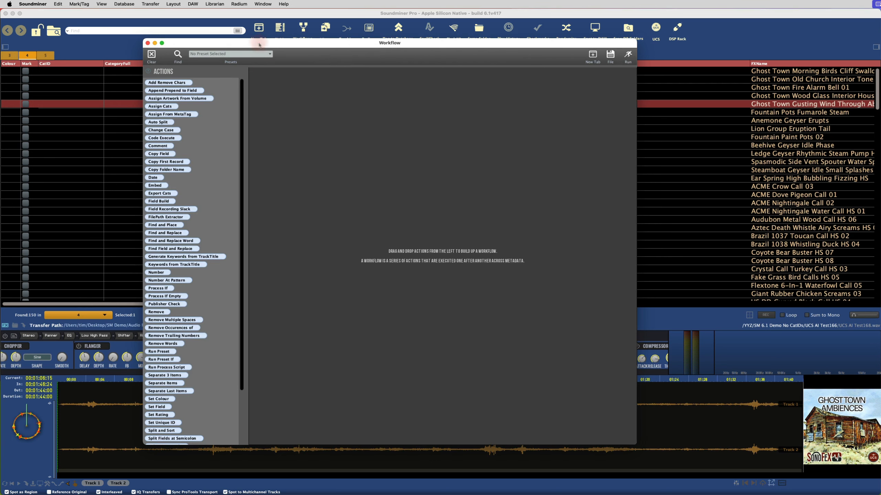
# Step: Assemble a workflow from Assign From MetaTag, Copy Folder Name, Field Recording Slack, Keywords from TrackTitle, Remove Occurences of and Separate Items, and clear it
pyautogui.moveTo(184, 114); pyautogui.dragTo(325, 170)
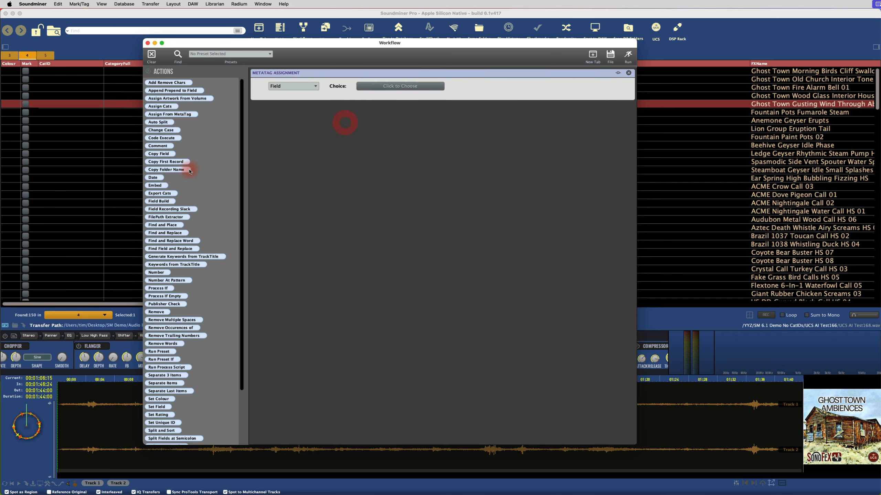
pyautogui.moveTo(188, 169); pyautogui.dragTo(307, 188)
pyautogui.moveTo(180, 210); pyautogui.dragTo(270, 217)
pyautogui.moveTo(180, 264); pyautogui.dragTo(335, 292)
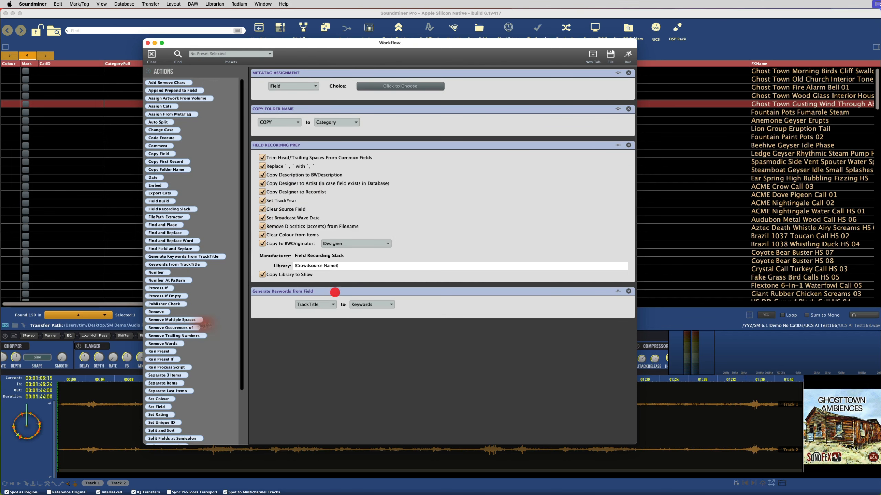
pyautogui.moveTo(163, 328); pyautogui.dragTo(289, 380)
pyautogui.moveTo(164, 383); pyautogui.dragTo(343, 397)
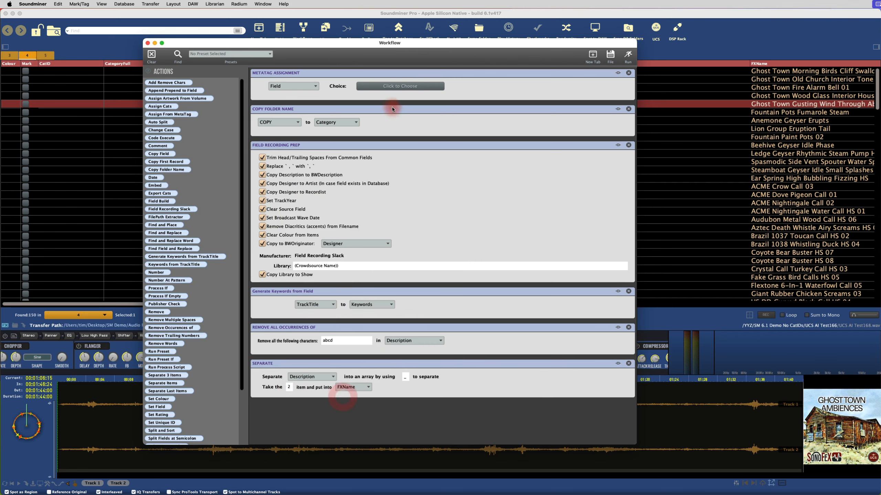
pyautogui.moveTo(431, 43); pyautogui.dragTo(437, 38)
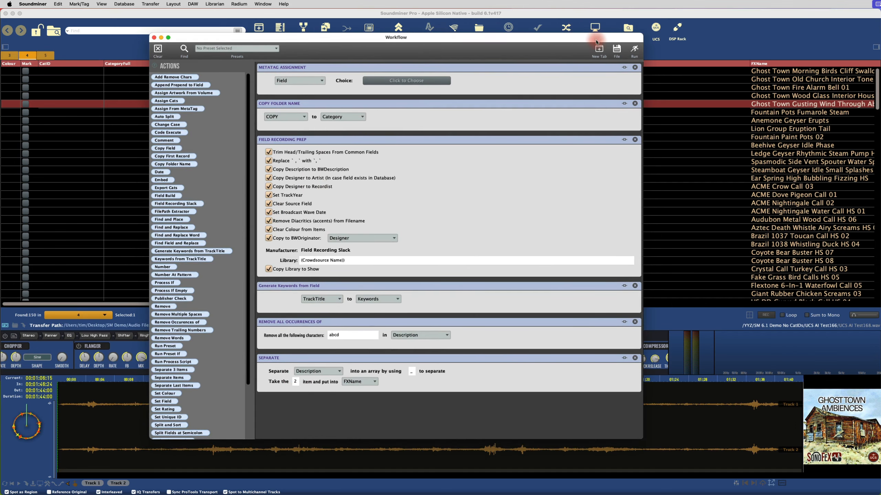
pyautogui.click(617, 49)
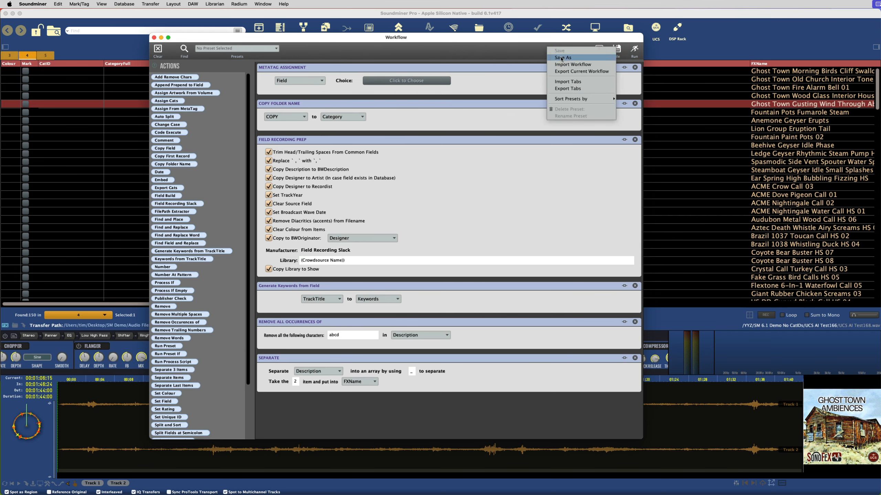
pyautogui.click(158, 49)
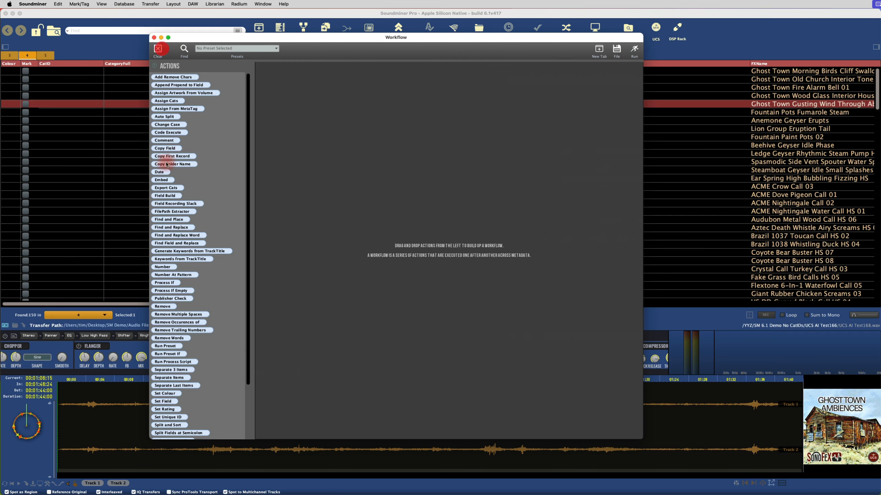
# Step: Assemble a workflow from Date, Find and Replace Word, Remove Multiple Spaces and Separate Items, and clear it
pyautogui.moveTo(159, 172); pyautogui.dragTo(315, 191)
pyautogui.moveTo(177, 236); pyautogui.dragTo(340, 238)
pyautogui.moveTo(177, 314); pyautogui.dragTo(387, 310)
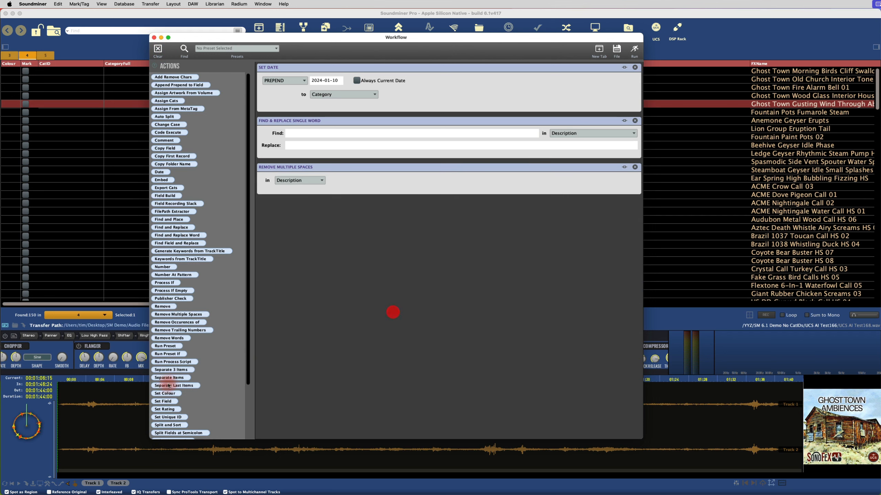
pyautogui.moveTo(169, 377); pyautogui.dragTo(308, 373)
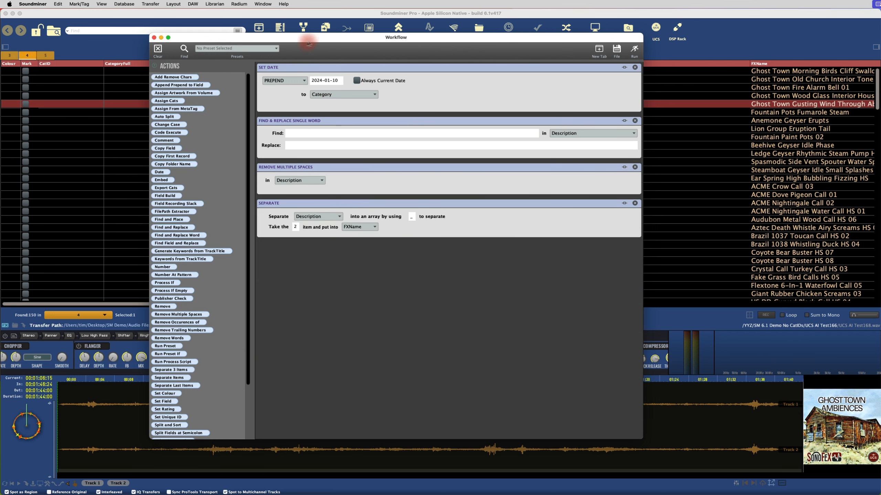
pyautogui.click(259, 48)
pyautogui.click(354, 50)
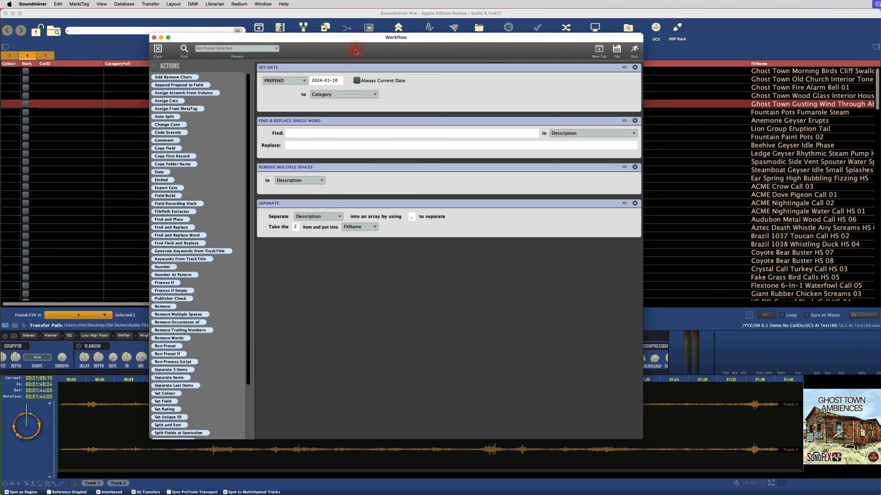
pyautogui.click(158, 49)
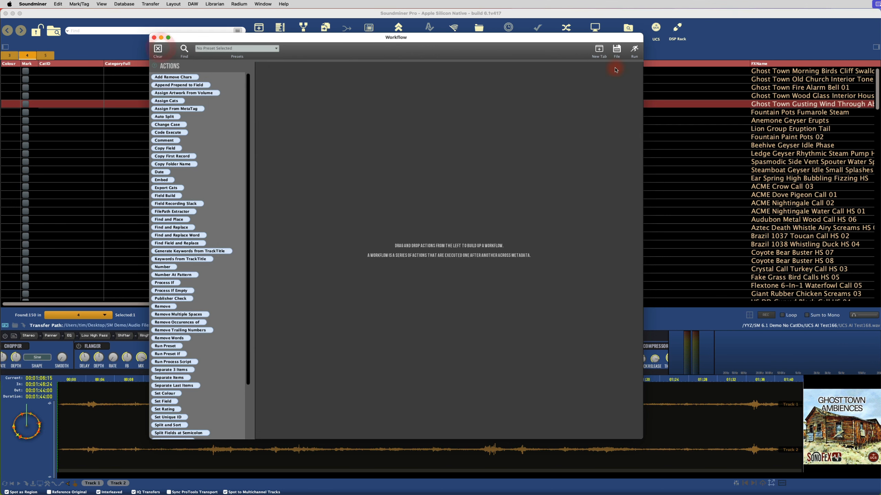
# Step: Build a workflow from the Change Case, Find and Replace, Run Preset, Set Unique ID and Separate Last Items actions, in that order
pyautogui.moveTo(167, 124); pyautogui.dragTo(301, 153)
pyautogui.moveTo(171, 227); pyautogui.dragTo(313, 251)
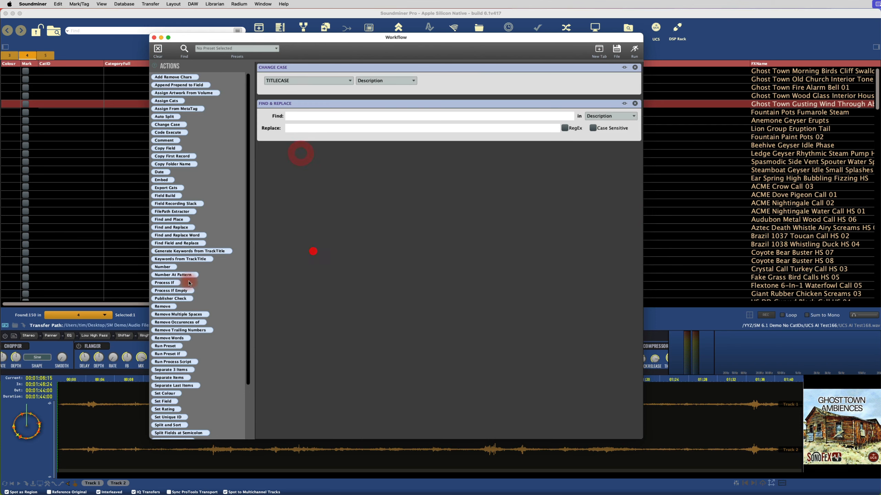
pyautogui.moveTo(184, 348); pyautogui.dragTo(343, 334)
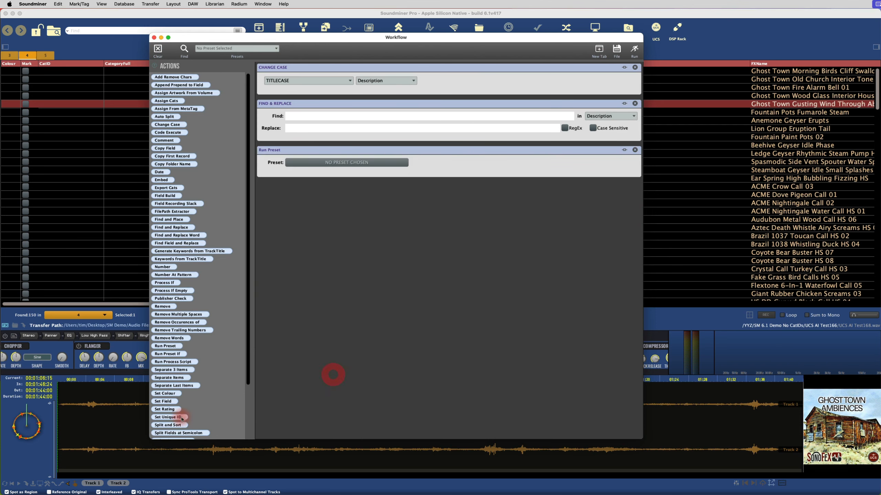
pyautogui.moveTo(168, 417); pyautogui.dragTo(343, 399)
pyautogui.moveTo(170, 385); pyautogui.dragTo(356, 288)
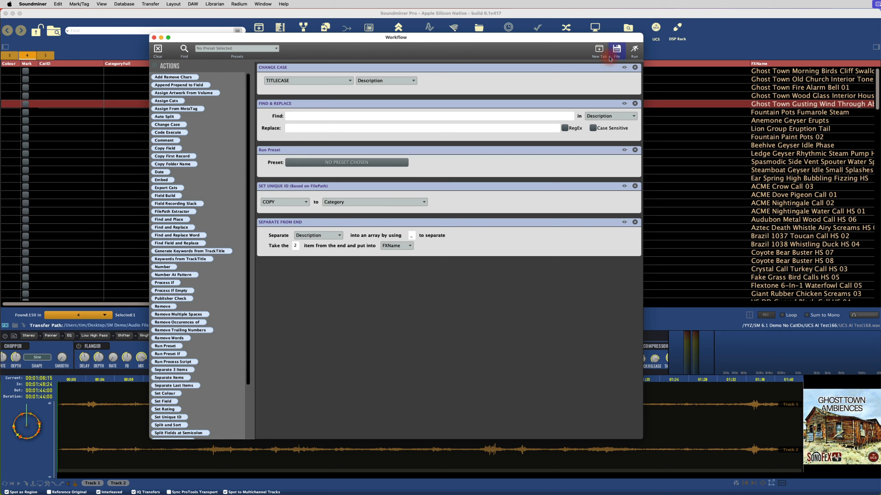
# Step: Build a workflow in a second tab from Copy First Record, Remove Words, Copy Folder Name, Field Recording Slack and Publisher Check
pyautogui.click(600, 49)
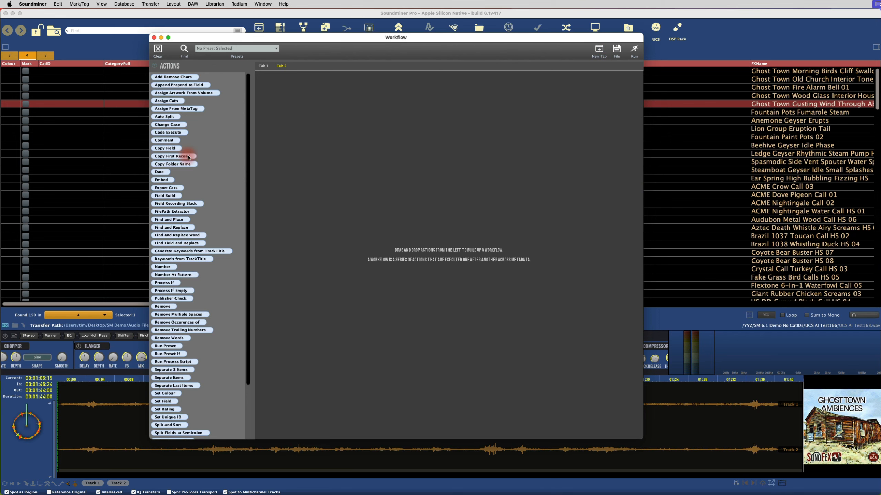
pyautogui.moveTo(188, 157); pyautogui.dragTo(415, 155)
pyautogui.moveTo(186, 164); pyautogui.dragTo(331, 235)
pyautogui.moveTo(173, 204); pyautogui.dragTo(390, 317)
pyautogui.moveTo(182, 298); pyautogui.dragTo(310, 384)
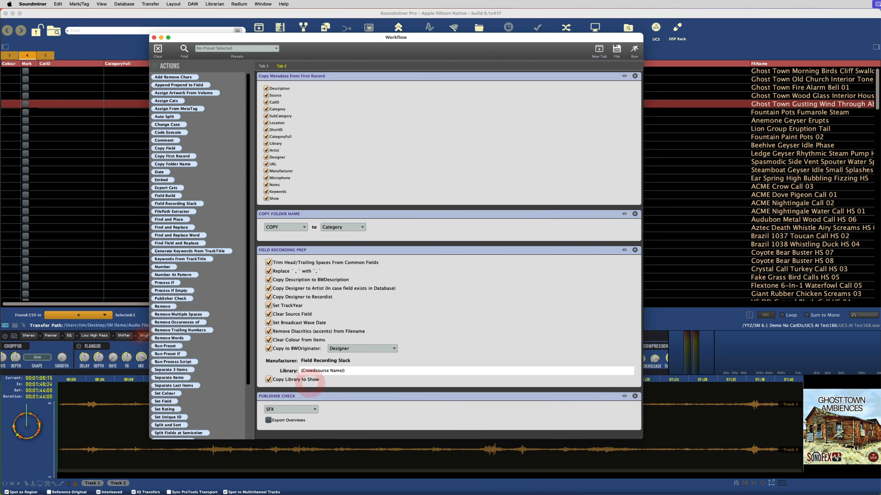
pyautogui.moveTo(165, 336); pyautogui.dragTo(293, 224)
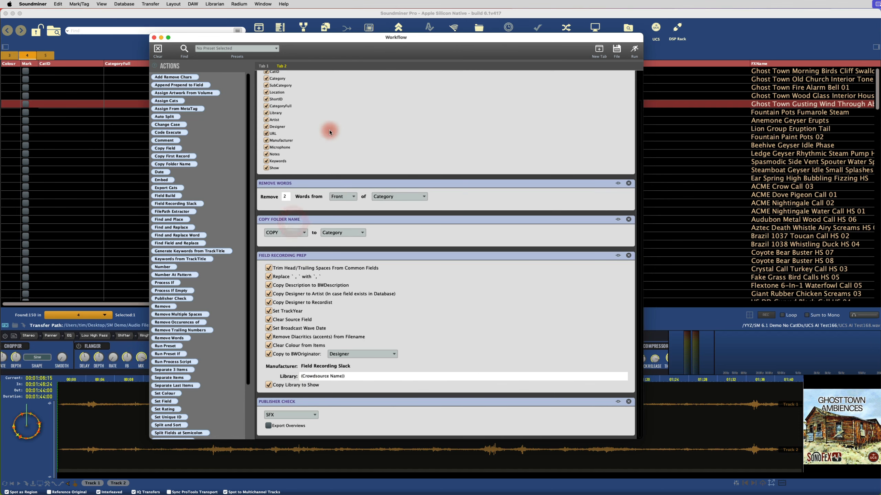
# Step: Switch between Tab 1 and Tab 2 to compare the two workflows
pyautogui.click(263, 66)
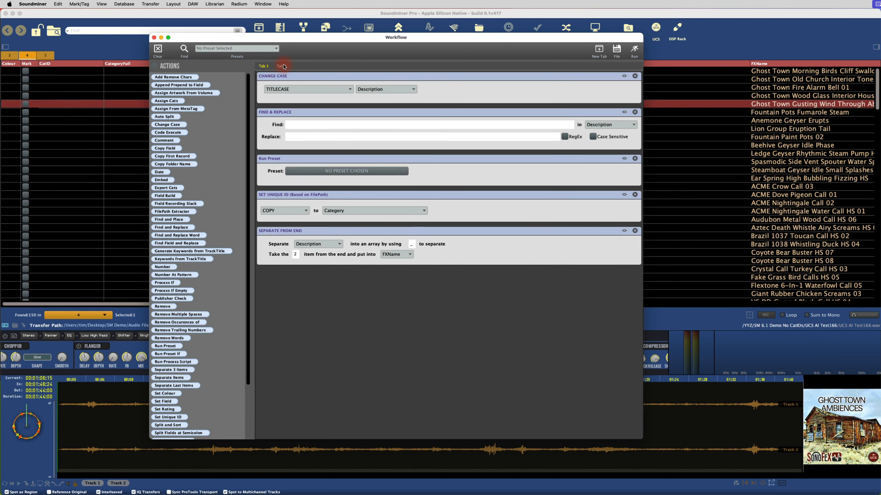
pyautogui.click(283, 66)
pyautogui.click(265, 67)
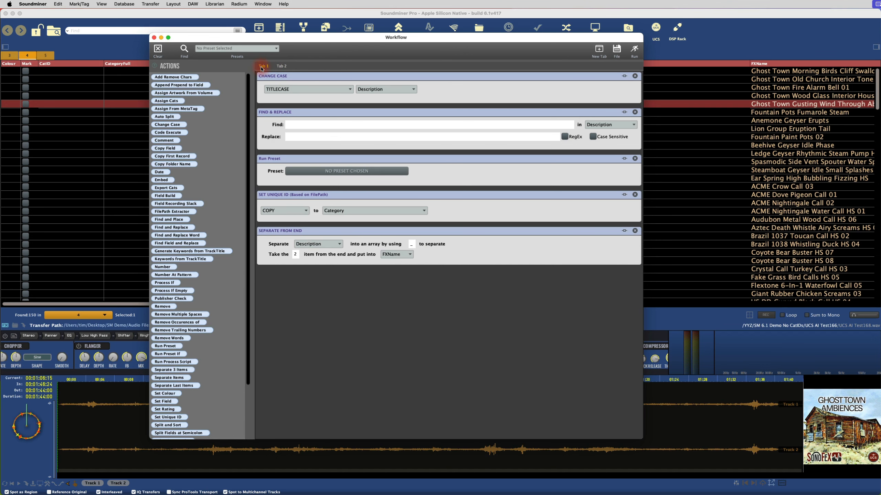
pyautogui.click(283, 66)
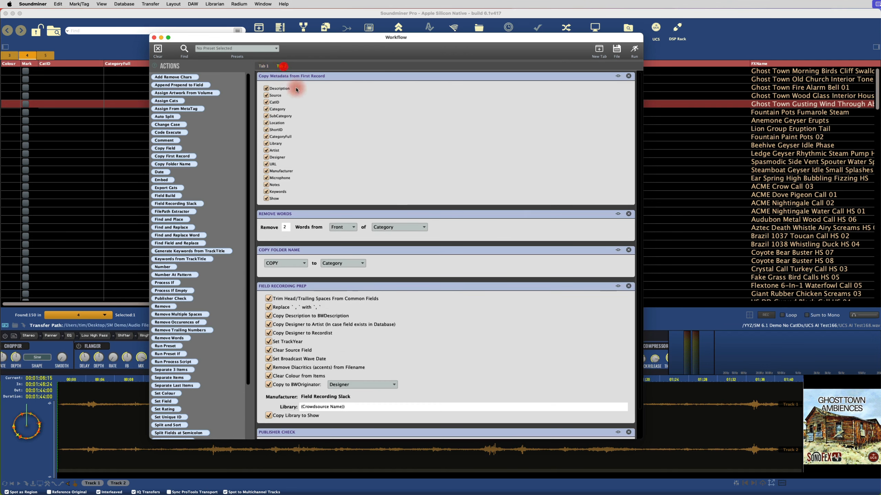
# Step: Head the Tab 1 workflow with the comment "This Workflow Does X" and the Tab 2 workflow with "This Workflow Does Y"
pyautogui.click(264, 66)
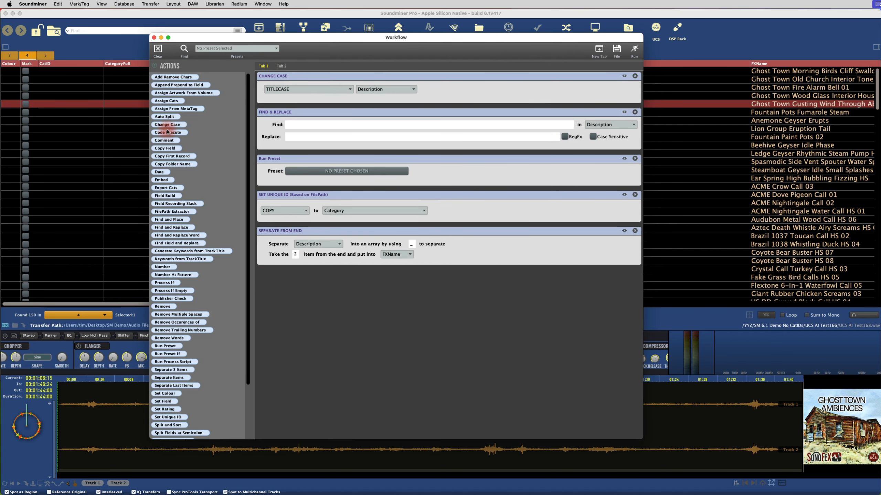
pyautogui.moveTo(164, 140); pyautogui.dragTo(303, 74)
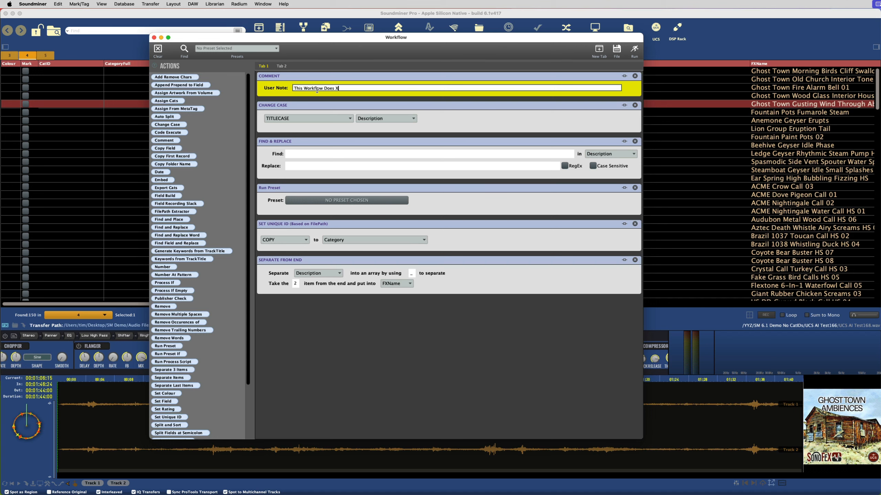
pyautogui.click(282, 66)
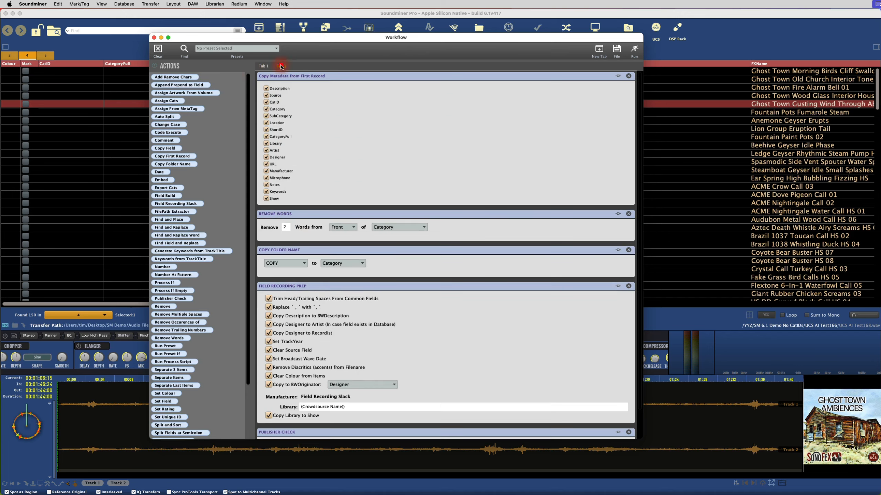
pyautogui.moveTo(164, 140); pyautogui.dragTo(315, 74)
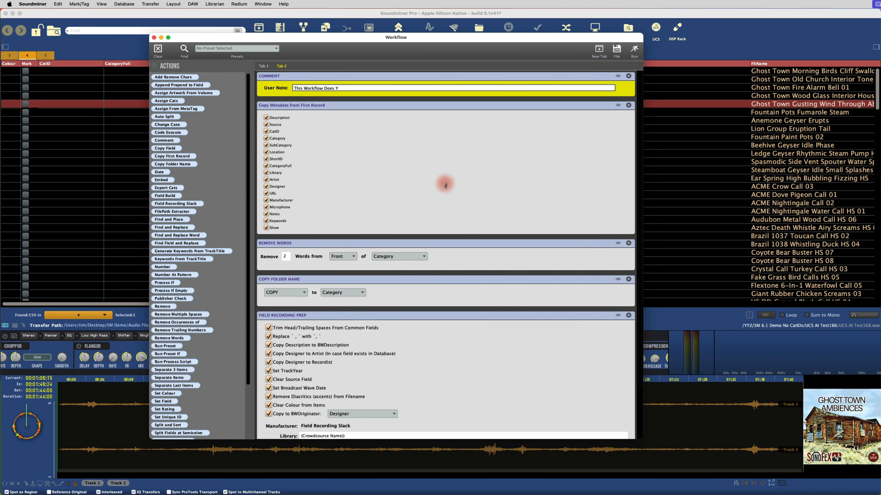
pyautogui.click(439, 196)
pyautogui.click(262, 67)
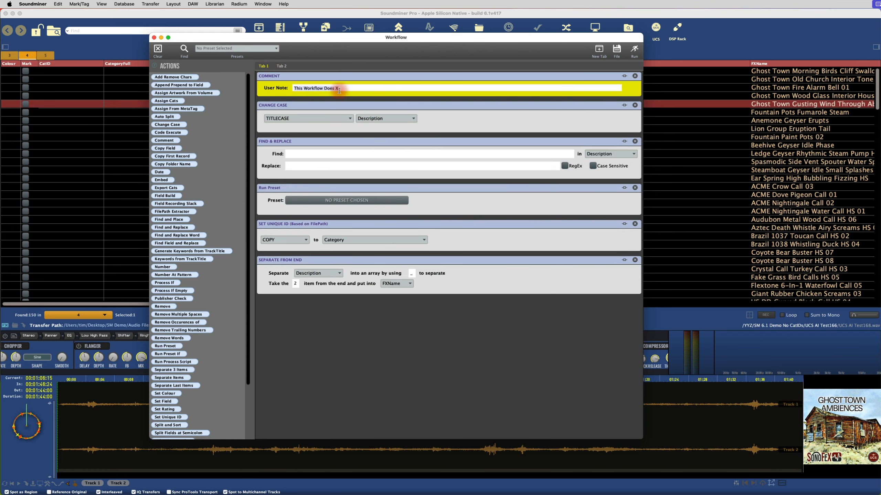
pyautogui.click(281, 66)
# Step: Add empty workflow tabs up to Tab 14
pyautogui.click(593, 49)
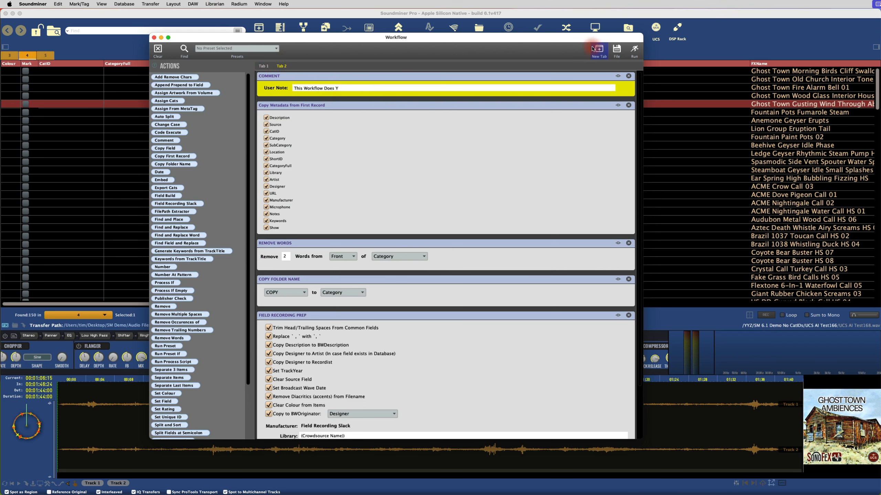
pyautogui.click(598, 48)
pyautogui.click(598, 49)
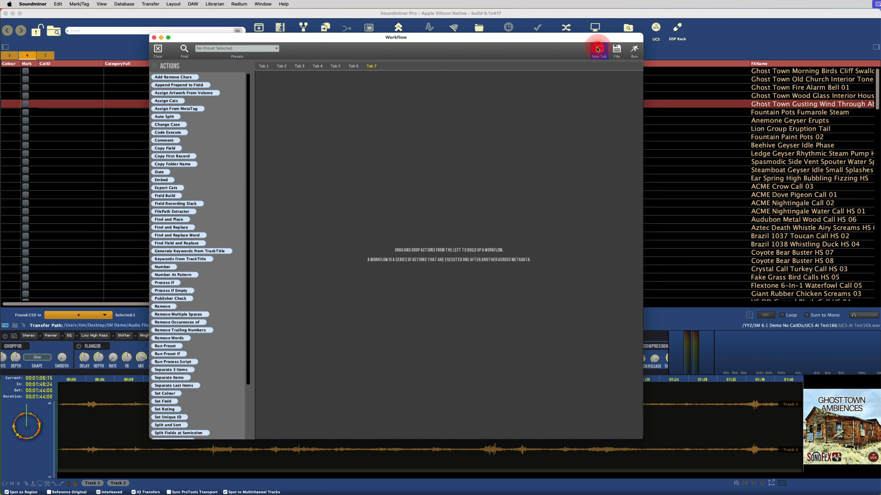
pyautogui.click(598, 49)
pyautogui.click(598, 49)
pyautogui.click(597, 50)
pyautogui.click(597, 49)
pyautogui.click(597, 50)
pyautogui.click(597, 50)
pyautogui.click(597, 49)
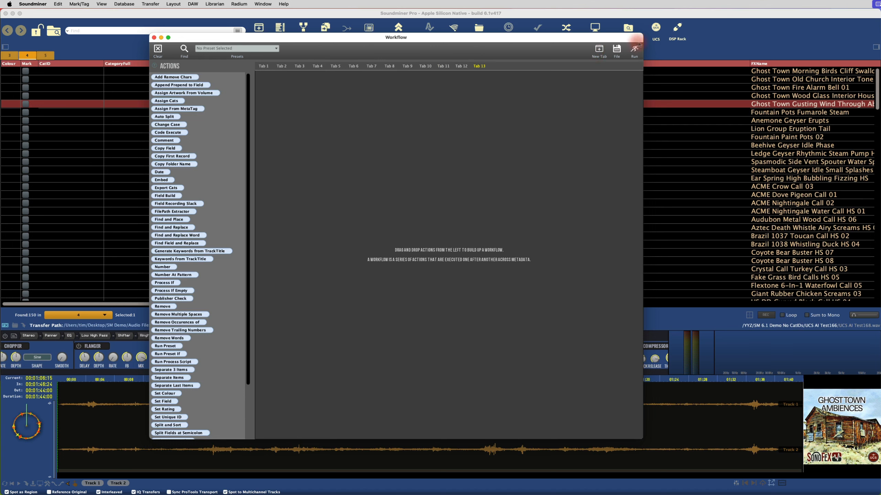
pyautogui.click(599, 49)
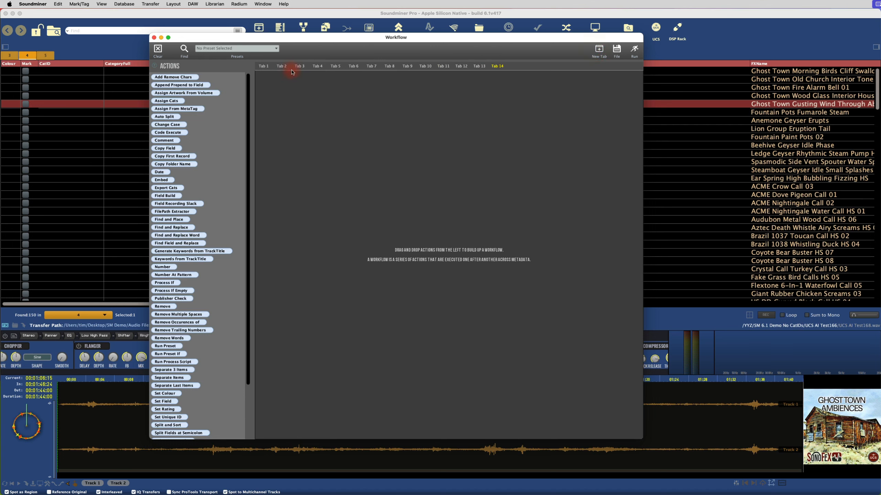
# Step: Return to Tab 1 and review the save, import and export options for workflows and tabs
pyautogui.click(264, 67)
pyautogui.click(617, 49)
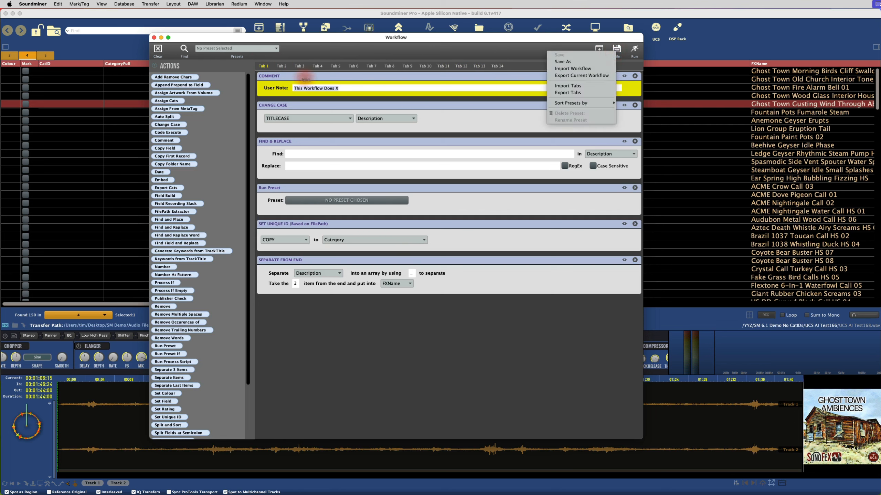
pyautogui.click(459, 344)
# Step: Look through the first few workflow tabs and compare the commented workflows in Tab 1 and Tab 2
pyautogui.moveTo(566, 42); pyautogui.dragTo(567, 41)
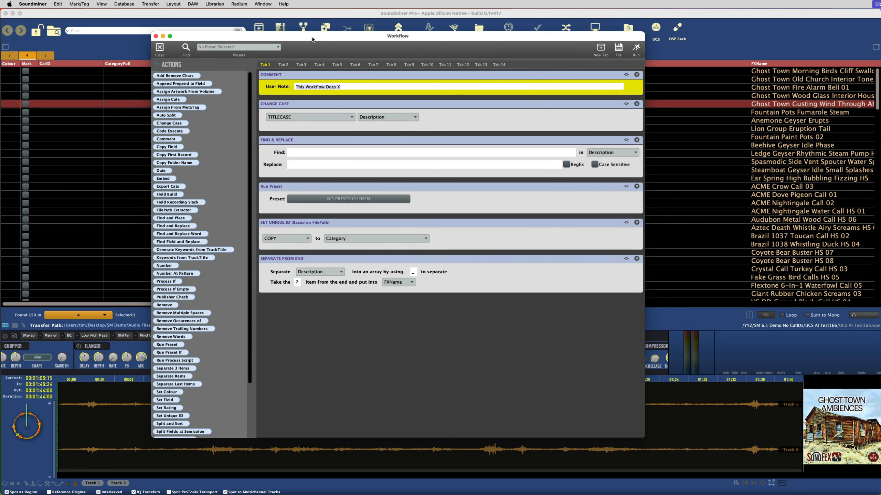
pyautogui.click(283, 66)
pyautogui.click(301, 66)
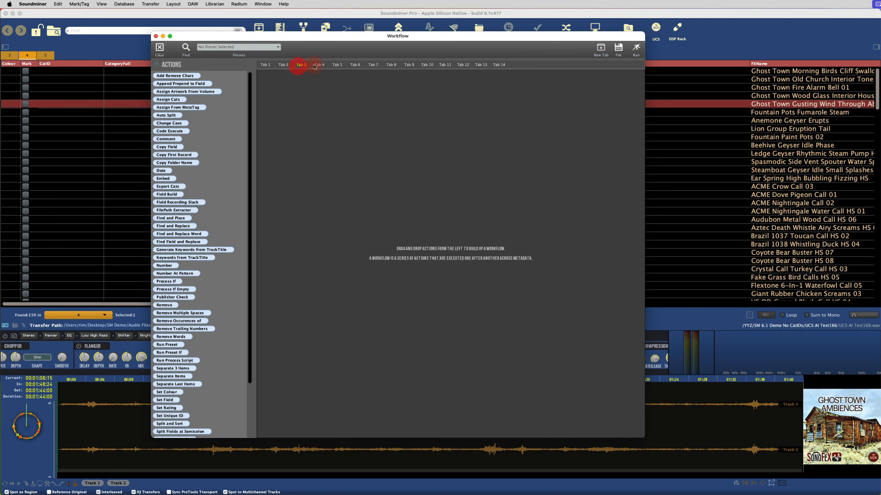
pyautogui.click(315, 66)
pyautogui.click(266, 65)
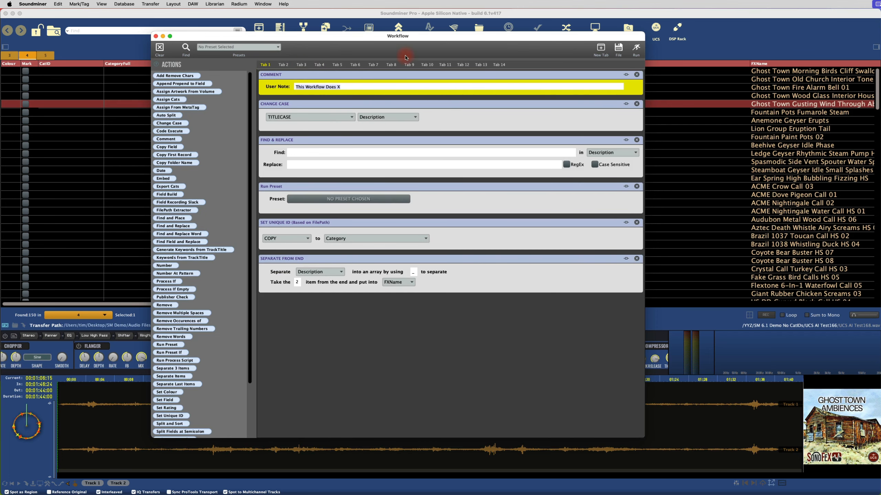
pyautogui.click(286, 66)
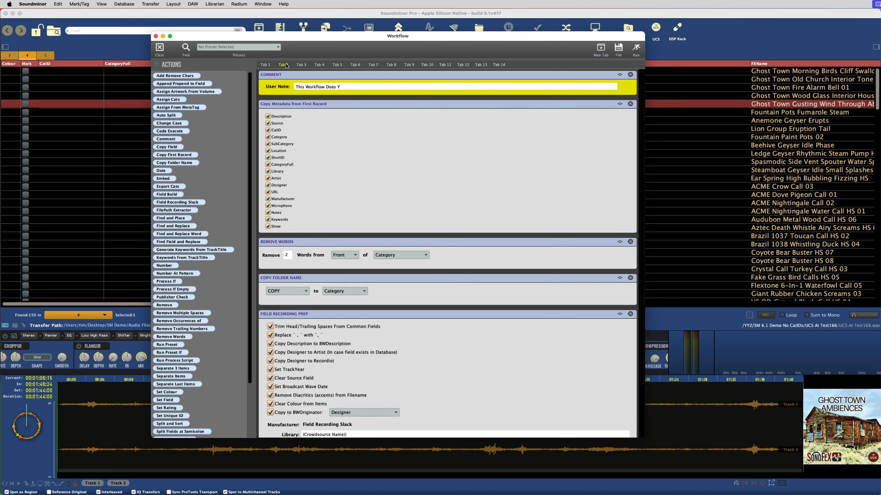
# Step: Close all workflow tabs and confirm, leaving an empty Workflow window
pyautogui.rightClick(286, 66)
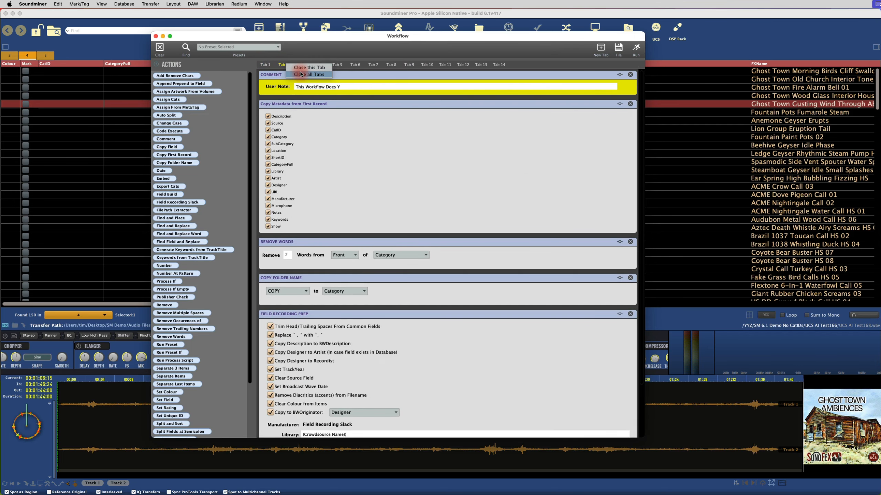
pyautogui.click(301, 74)
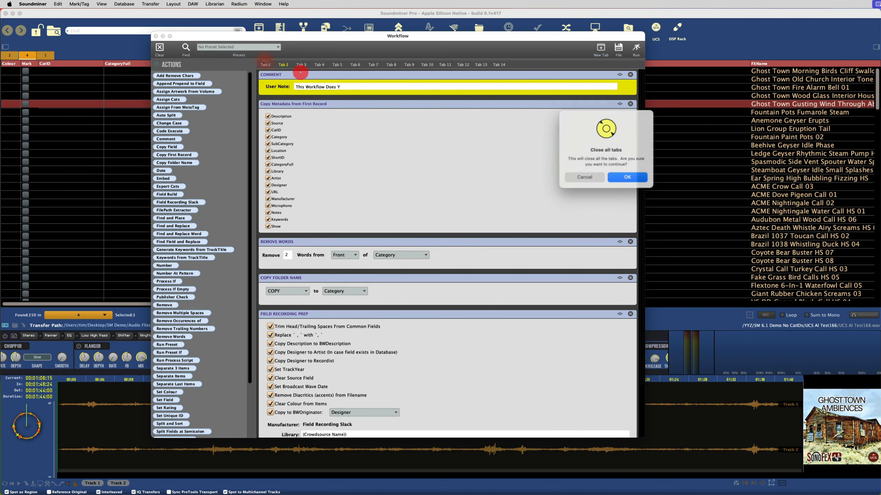
pyautogui.click(626, 178)
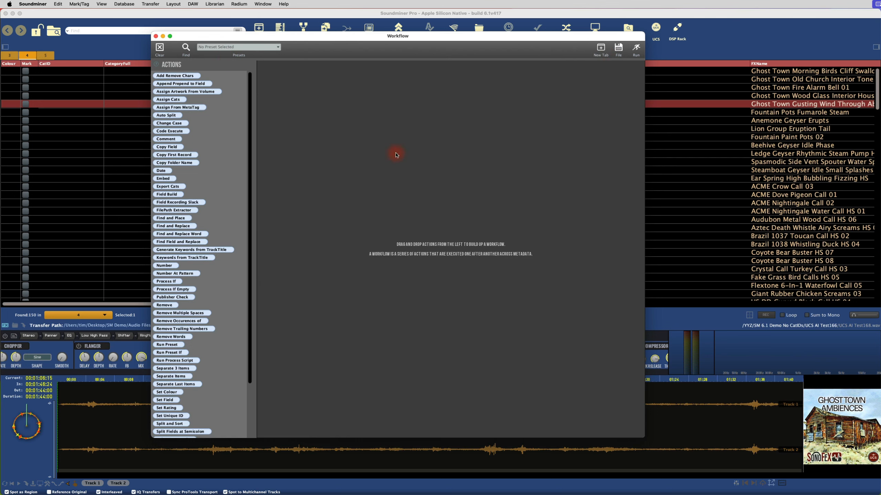
# Step: Load the "JD – CAPS to TrackTitle" workflow preset and add a Copy Folder Name action below its code execution block
pyautogui.click(256, 49)
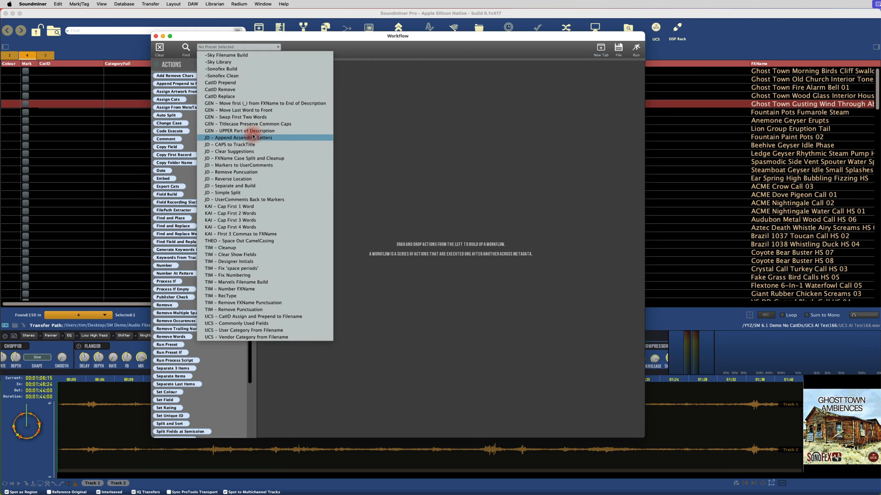
pyautogui.click(252, 147)
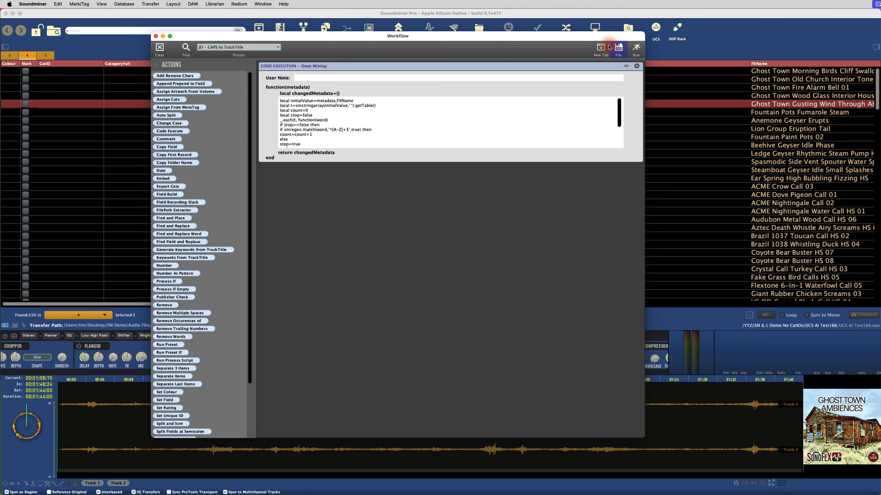
pyautogui.click(619, 48)
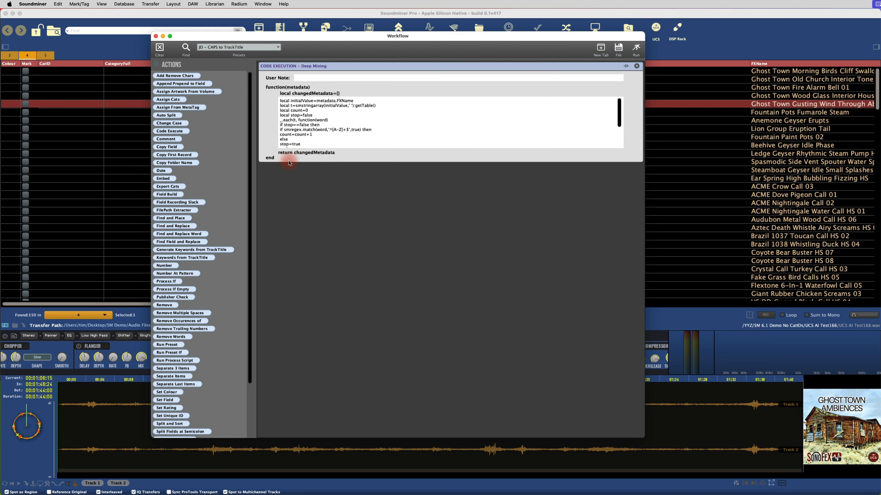
pyautogui.moveTo(177, 187); pyautogui.dragTo(329, 193)
pyautogui.moveTo(169, 187); pyautogui.dragTo(317, 190)
pyautogui.moveTo(159, 165); pyautogui.dragTo(299, 180)
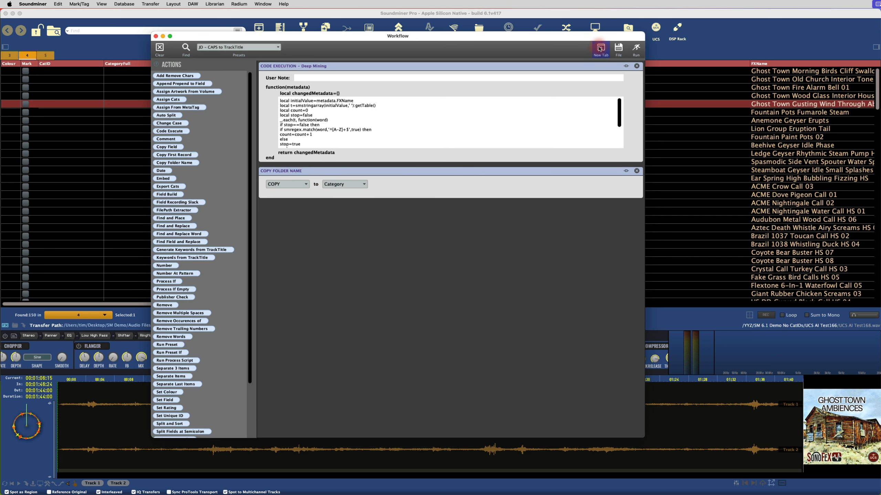
# Step: Check the preset naming prompt for saving the modified workflow, cancel it and close the Workflow window
pyautogui.click(618, 47)
pyautogui.click(547, 115)
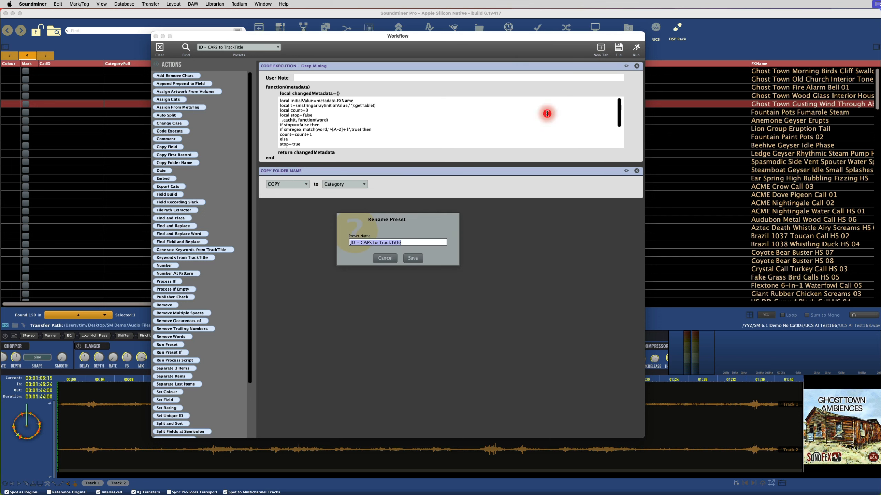
pyautogui.click(414, 242)
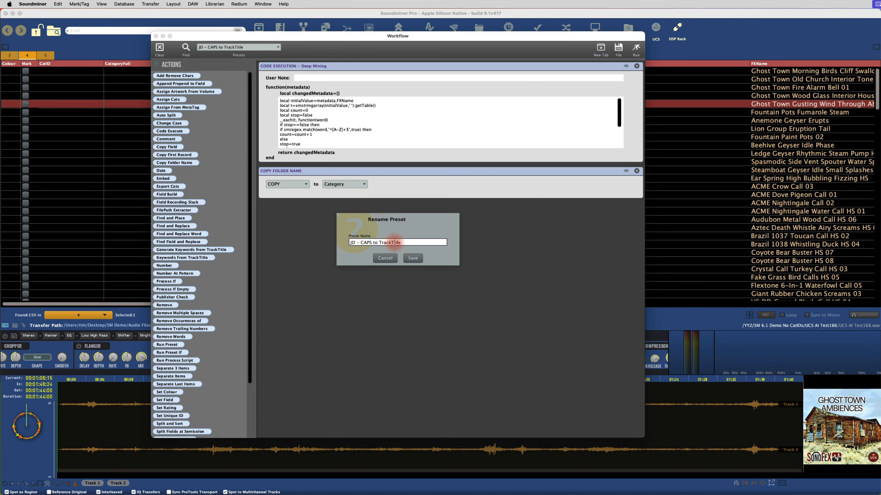
pyautogui.click(385, 258)
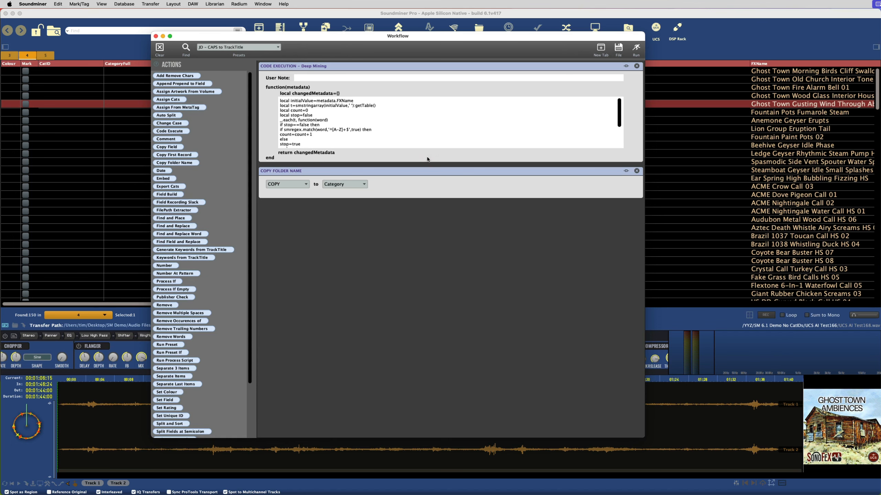
pyautogui.press('super+w')
# Step: Examine the Altered Sound Label in the transfer preferences, including its text and suffix setting, and close the preferences
pyautogui.click(273, 163)
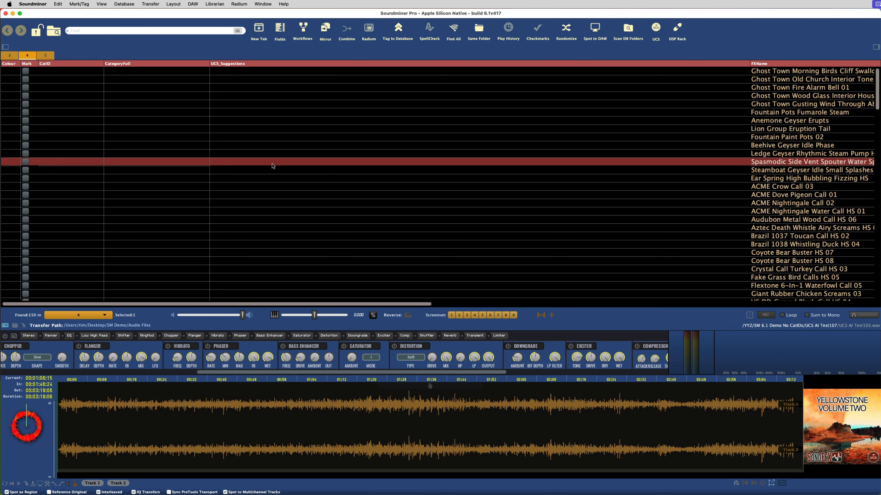
pyautogui.press('super+comma')
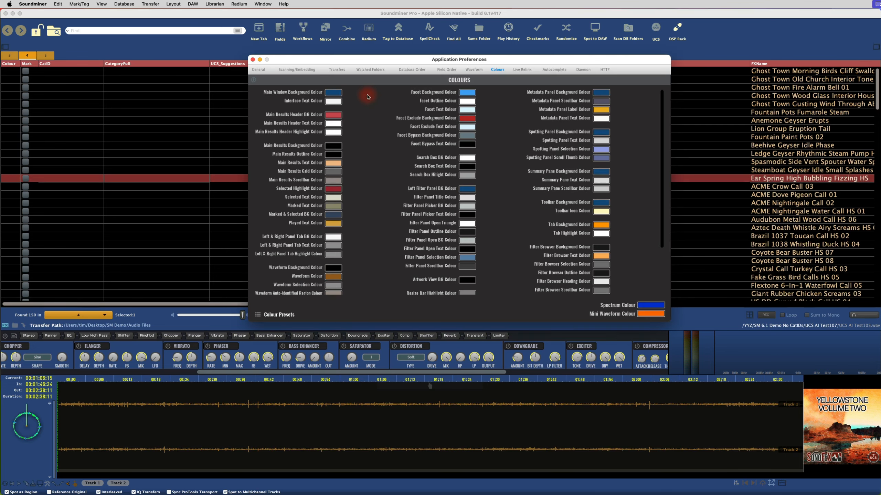
pyautogui.click(339, 68)
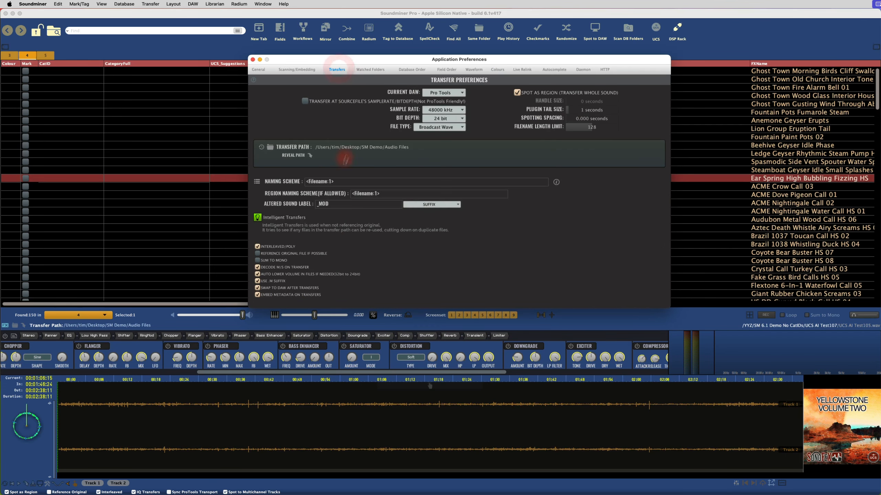
pyautogui.click(317, 206)
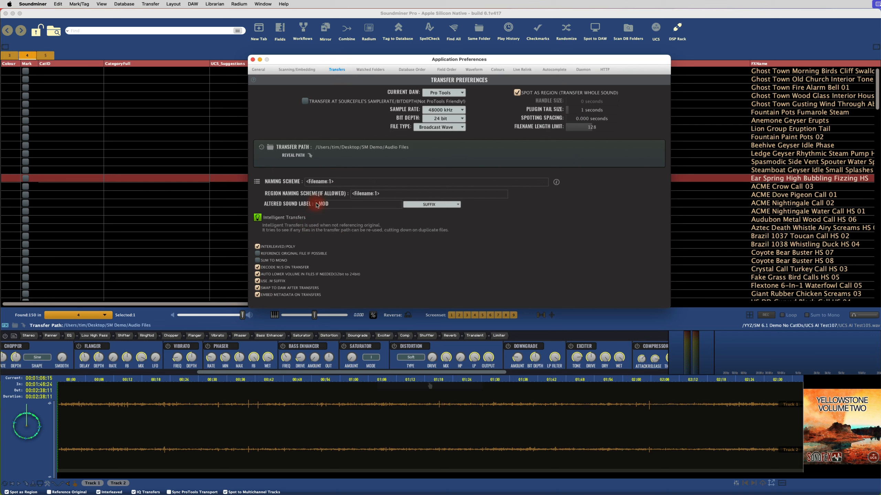
pyautogui.click(335, 204)
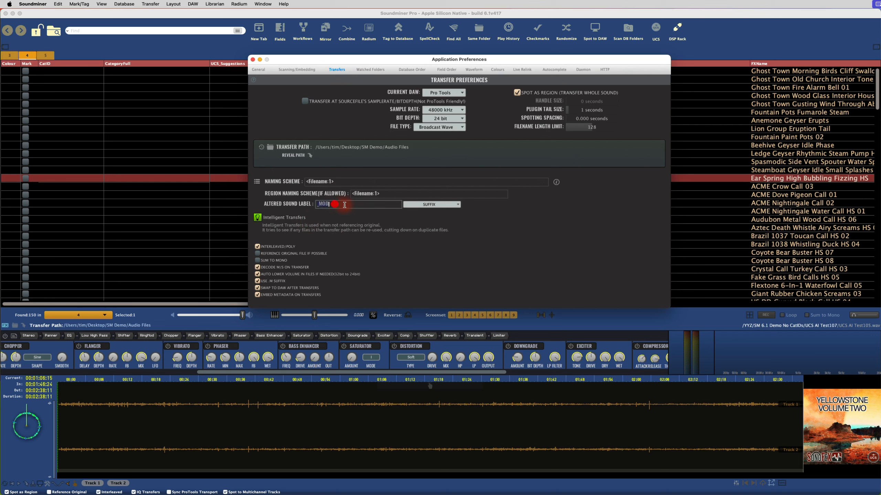
pyautogui.click(345, 205)
pyautogui.click(325, 206)
pyautogui.click(290, 206)
pyautogui.click(335, 206)
pyautogui.click(328, 206)
pyautogui.click(252, 61)
# Step: Turn on the DSP rack and enable its Low High Pass and RingMod effects
pyautogui.click(52, 335)
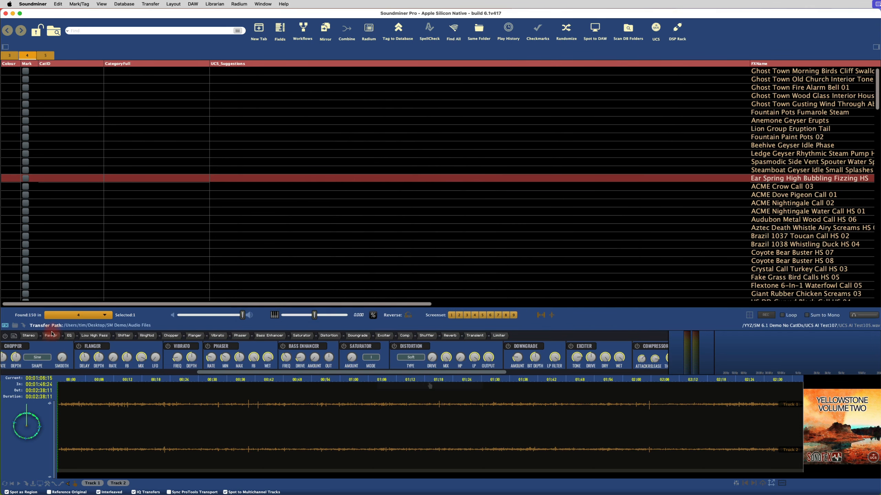
pyautogui.click(5, 336)
pyautogui.click(56, 336)
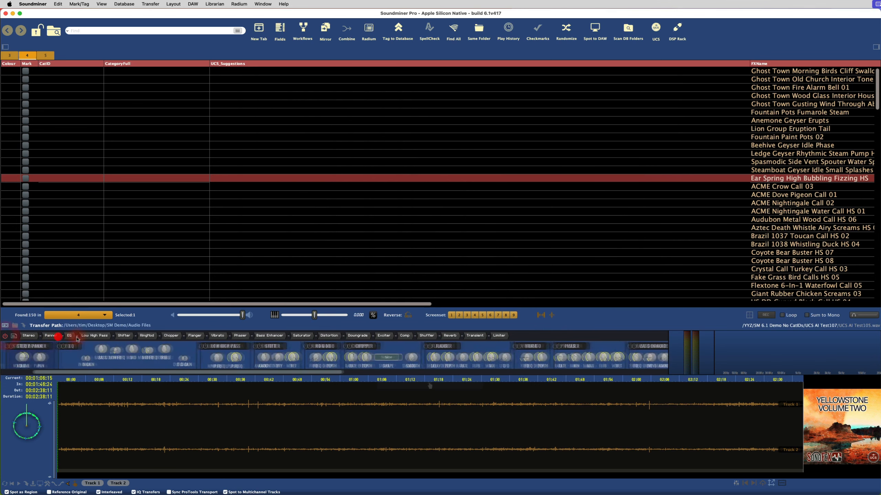
pyautogui.click(95, 335)
pyautogui.click(147, 335)
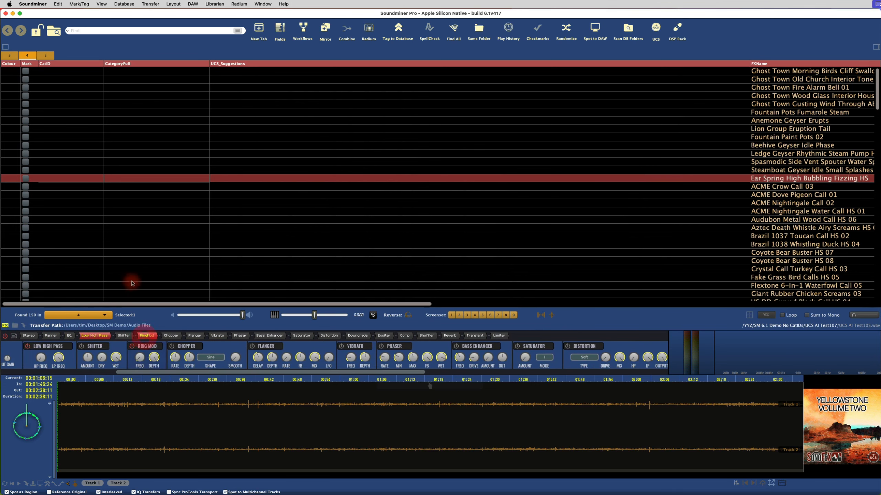
pyautogui.click(203, 335)
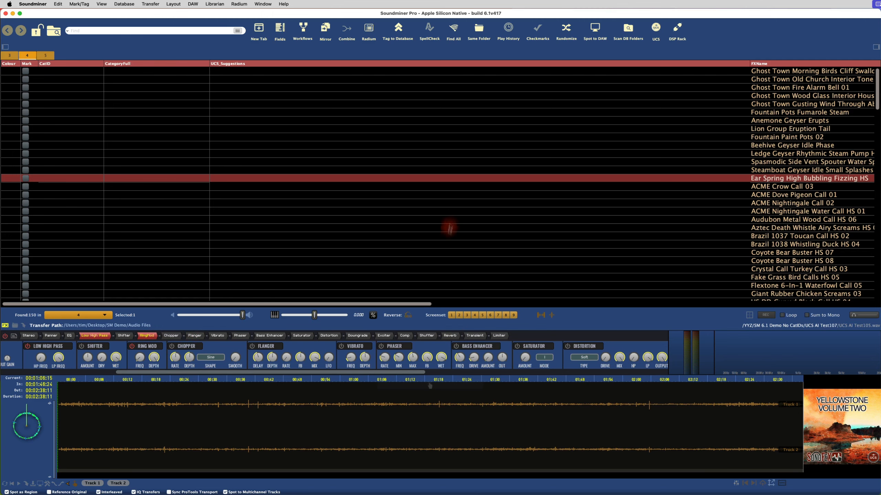
# Step: Check the Pro Tools session and spot the processed Ear Spring High Bubbling Fizzing HS sound from Soundminer onto the Audio 1 track
pyautogui.press('super+Tab')
pyautogui.press('super+Tab')
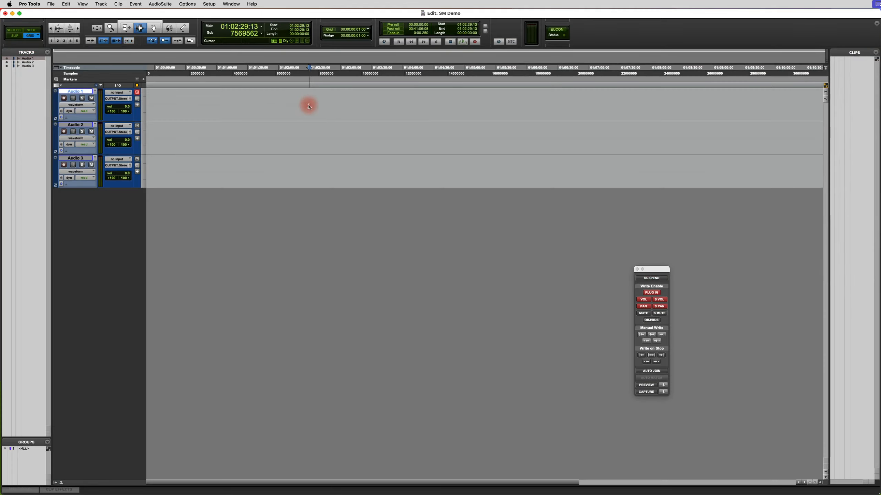
pyautogui.press('super+Tab')
pyautogui.press('s')
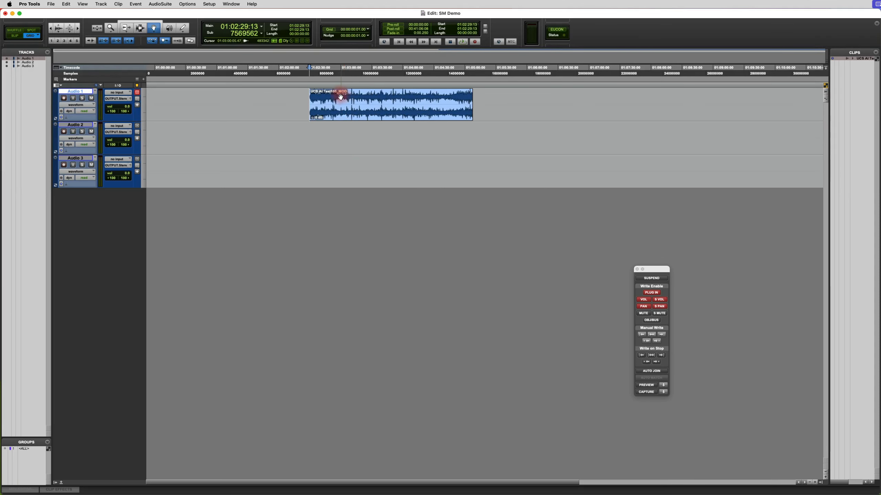
# Step: Inspect the full name of the spotted clip on Audio 1 in the Name dialog and cancel without renaming it
pyautogui.doubleClick(344, 97)
pyautogui.moveTo(591, 148); pyautogui.dragTo(455, 147)
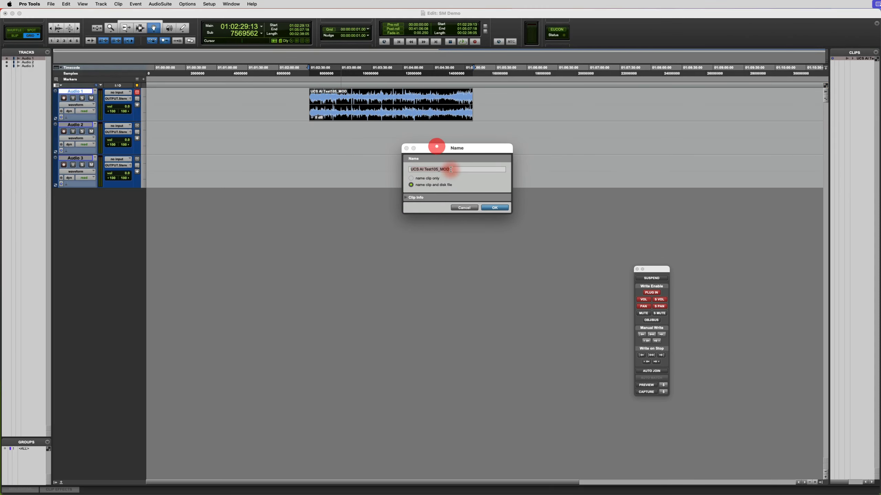
pyautogui.click(467, 207)
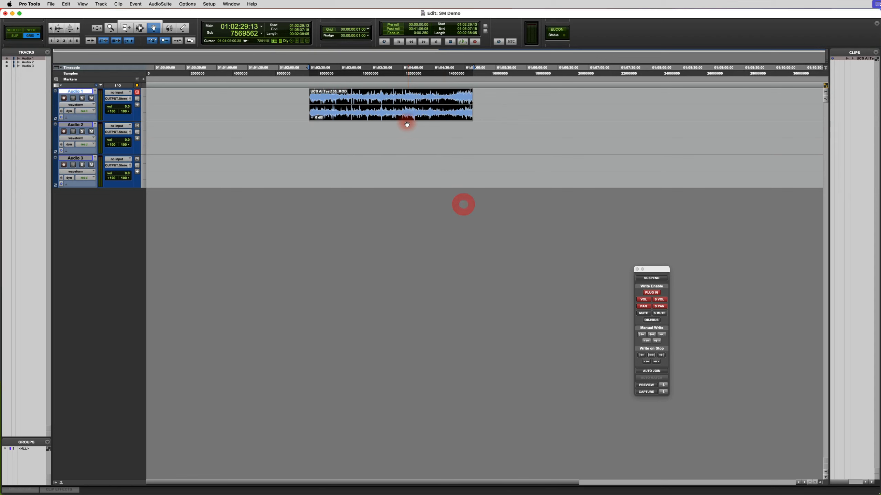
# Step: Select the spotted clip on Audio 1, undo the last Pro Tools edit and switch back to Soundminer
pyautogui.press('F7')
pyautogui.doubleClick(401, 110)
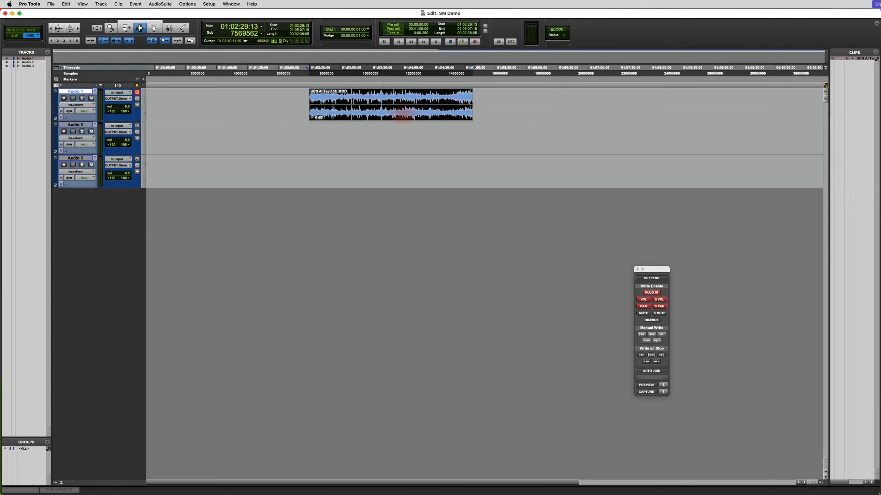
pyautogui.press('super+z')
pyautogui.press('super+Tab')
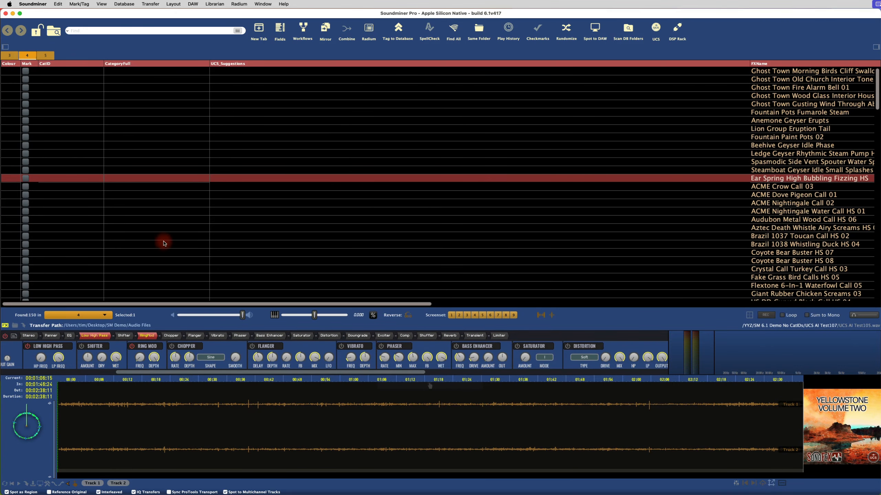
# Step: Review the Skip Silence playback option and examine the waveforms of ACME Dove Pigeon Call 01 and Pig Grunt Squeeze Toy HS 07
pyautogui.click(49, 485)
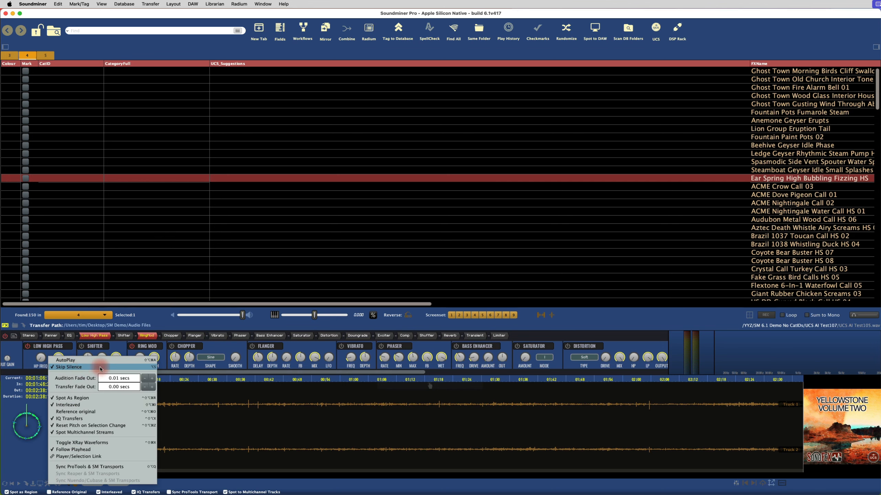
pyautogui.click(335, 194)
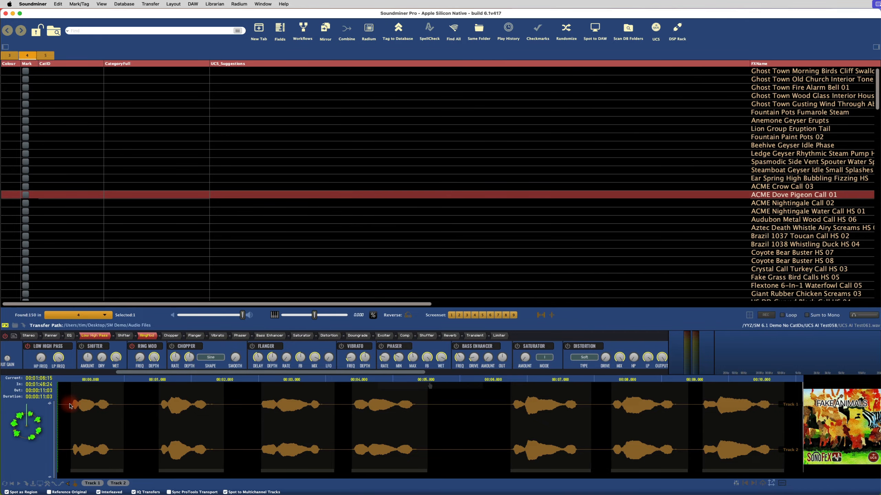
pyautogui.scroll(-10, 453, 202)
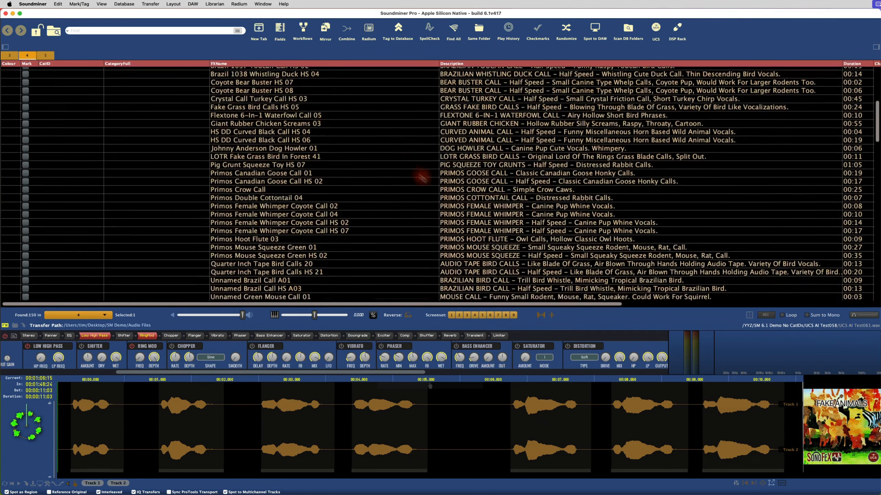
pyautogui.click(366, 165)
pyautogui.scroll(-4, 383, 224)
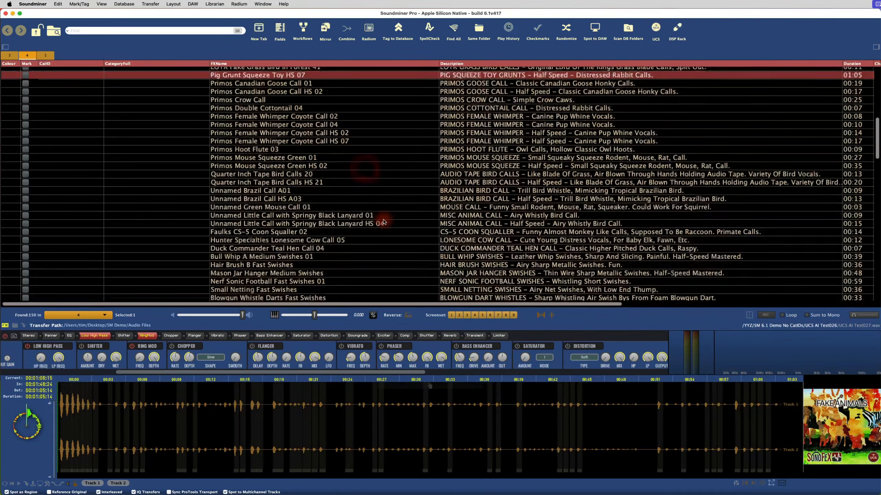
# Step: Go to the results for database 3 and view the waveform markers of Philippines Amlan Province Early Evening
pyautogui.scroll(-20, 254, 182)
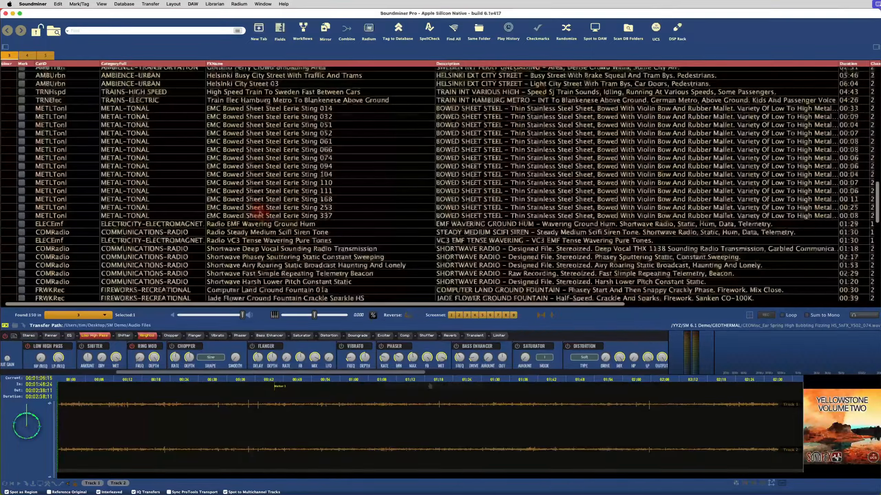
pyautogui.click(258, 210)
pyautogui.scroll(-15, 249, 221)
pyautogui.click(238, 238)
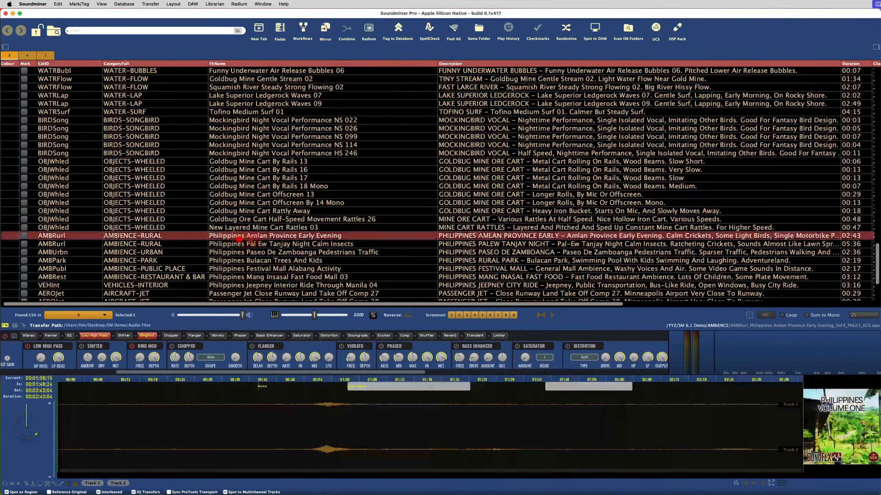
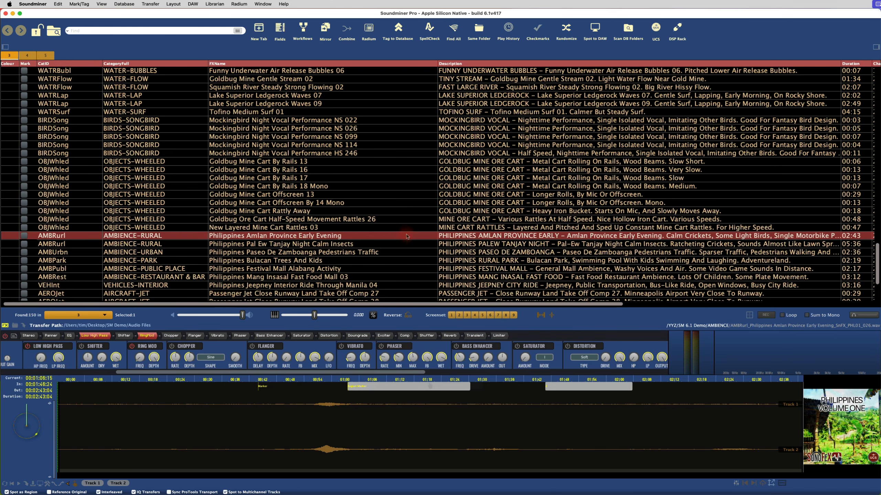
# Step: Select all records in database 3 and review the Strip Metadata from Audio Files command without running it
pyautogui.scroll(-5, 410, 246)
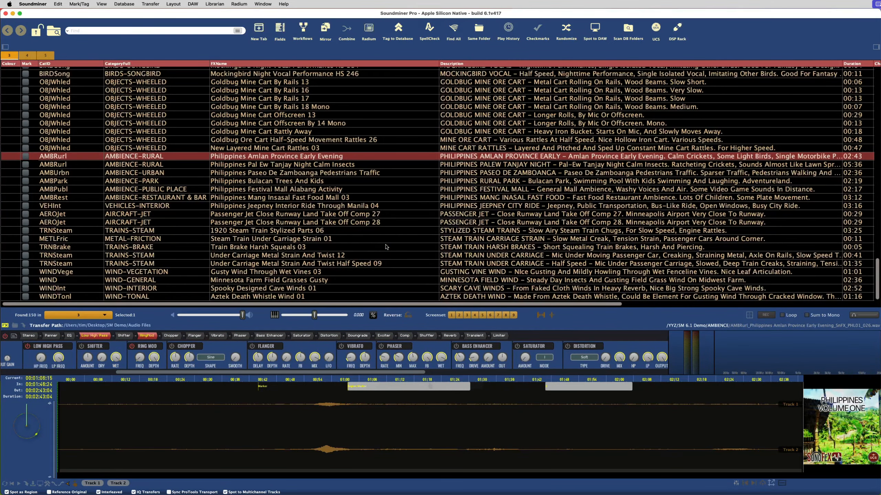
pyautogui.click(340, 197)
pyautogui.press('super+a')
pyautogui.click(214, 3)
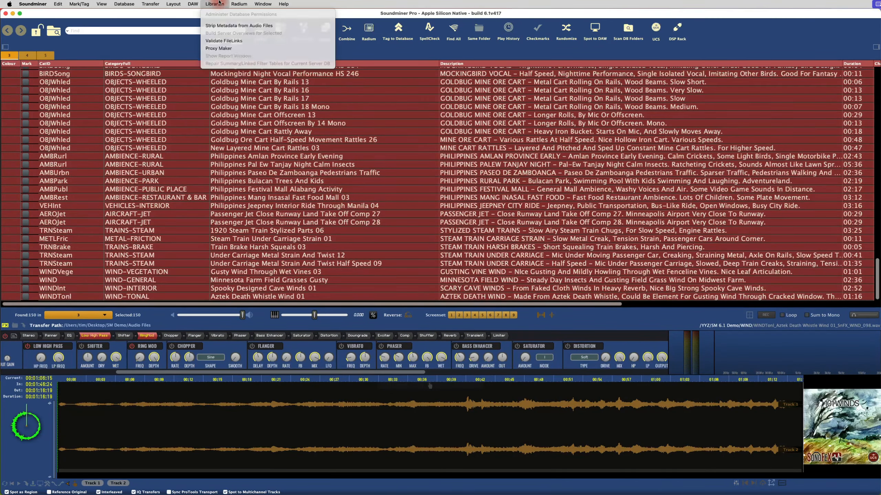
pyautogui.click(262, 26)
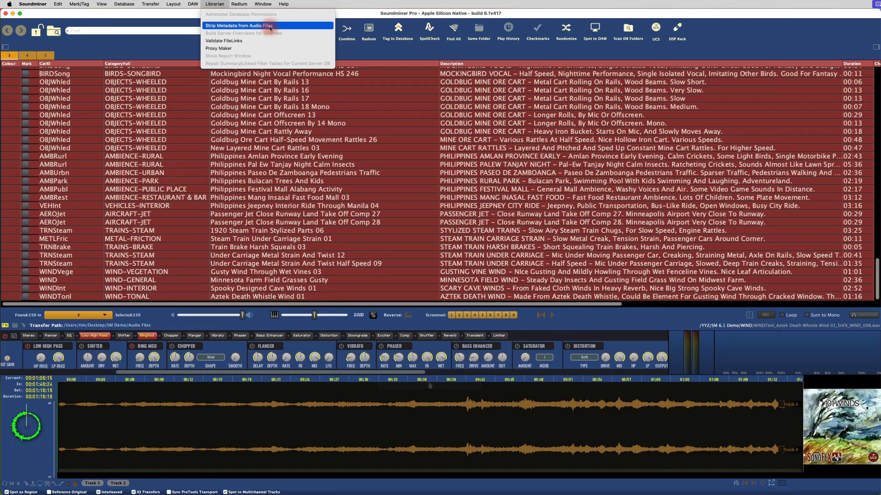
pyautogui.click(277, 28)
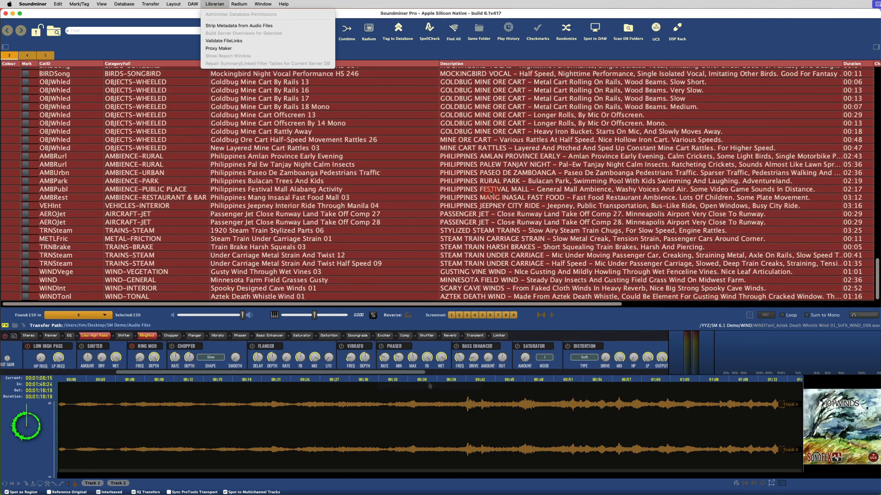
pyautogui.click(11, 58)
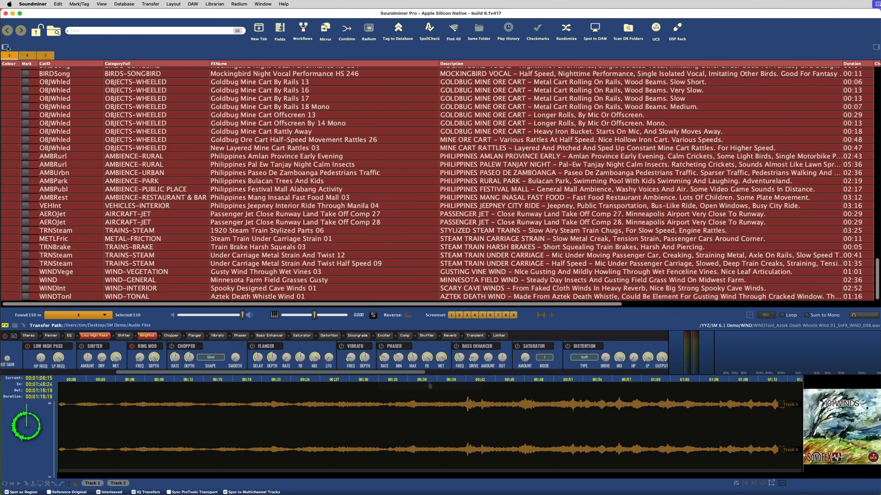
# Step: Show the playlist sidebar, expand Folder 1 and reorder its playlists as X, Playlist 1, A, Temp Playlist
pyautogui.click(6, 46)
pyautogui.click(58, 72)
pyautogui.click(63, 304)
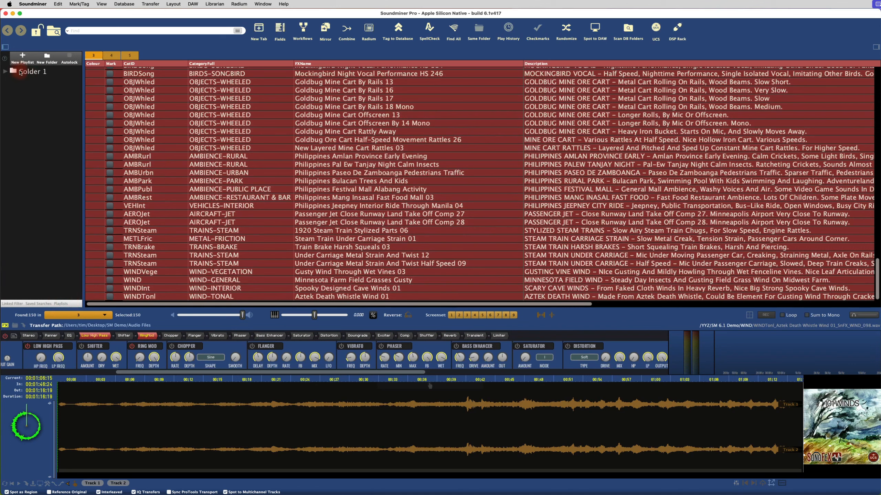
pyautogui.click(17, 72)
pyautogui.click(50, 75)
pyautogui.click(5, 71)
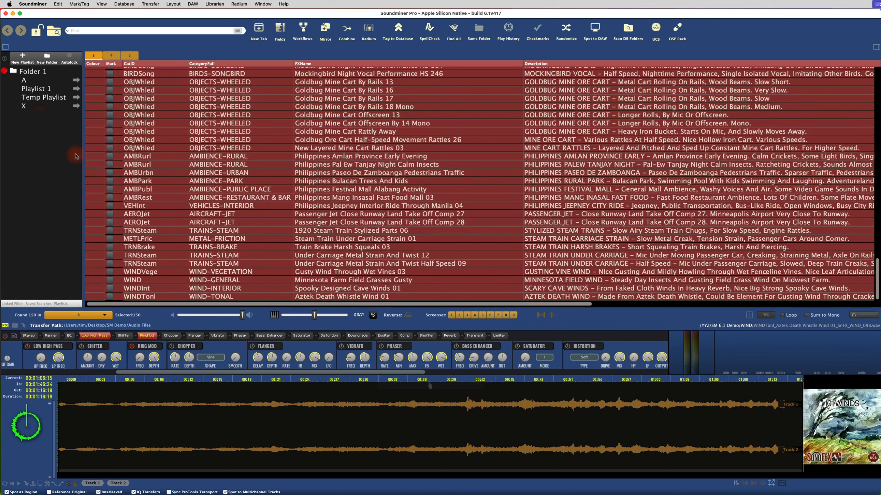
pyautogui.moveTo(25, 106)
pyautogui.mouseDown()
pyautogui.moveTo(23, 76)
pyautogui.moveTo(32, 103)
pyautogui.mouseUp()
pyautogui.click(31, 80)
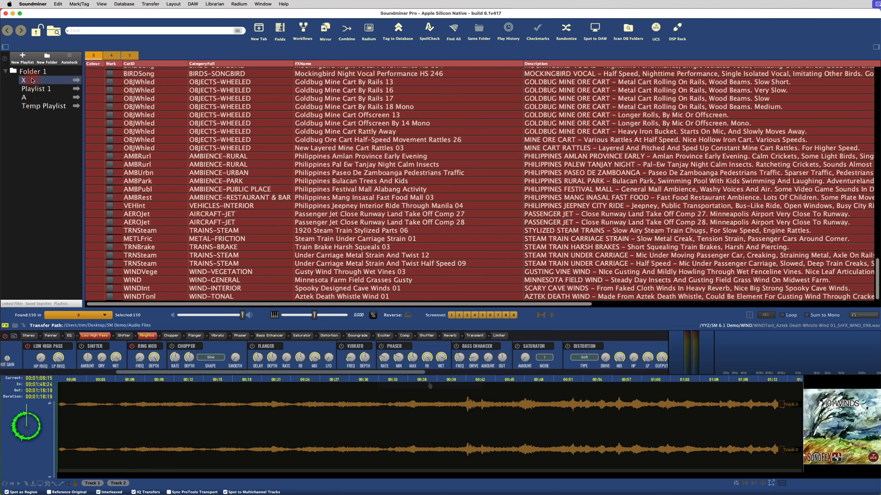
# Step: Load the X, A and Temp Playlist playlists one after another to examine their contents
pyautogui.click(55, 82)
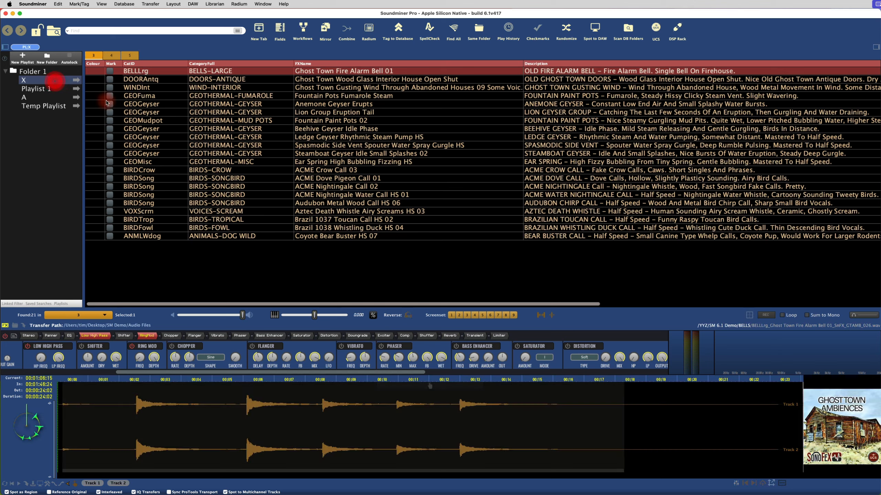
pyautogui.click(79, 90)
pyautogui.click(77, 98)
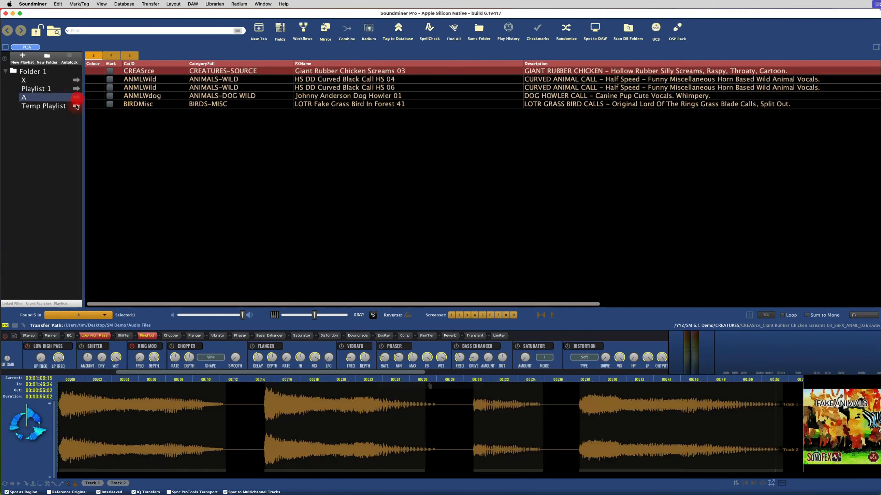
pyautogui.click(76, 106)
pyautogui.moveTo(38, 89); pyautogui.dragTo(20, 84)
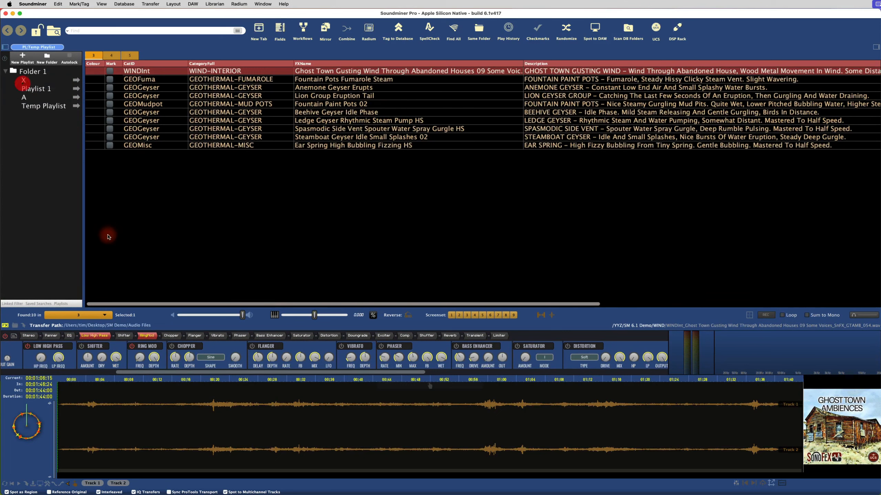
# Step: Create a playlist folder named Folder 2 and sort the playlists in Folder 1
pyautogui.click(47, 57)
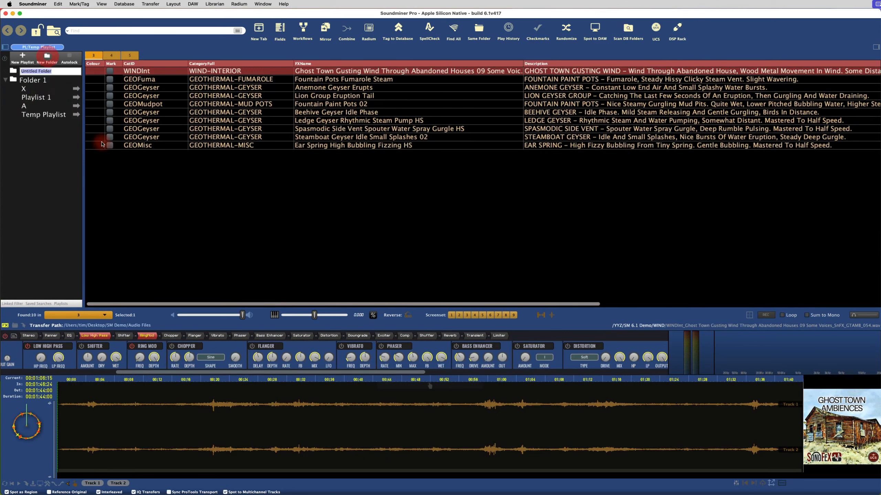
pyautogui.write('Folder 2')
pyautogui.press('Return')
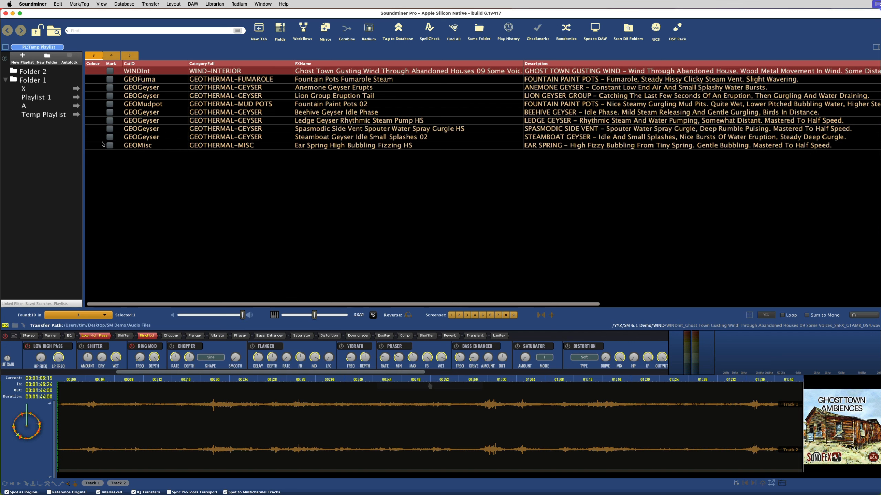
pyautogui.rightClick(44, 117)
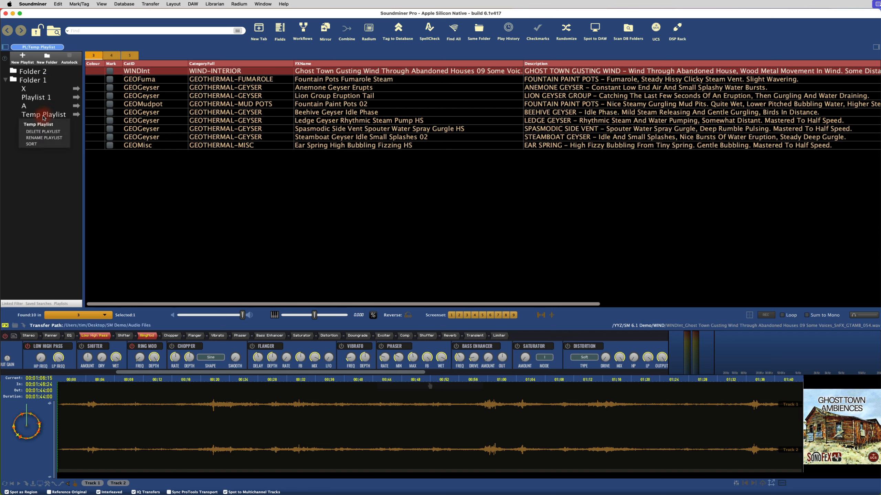
pyautogui.click(44, 144)
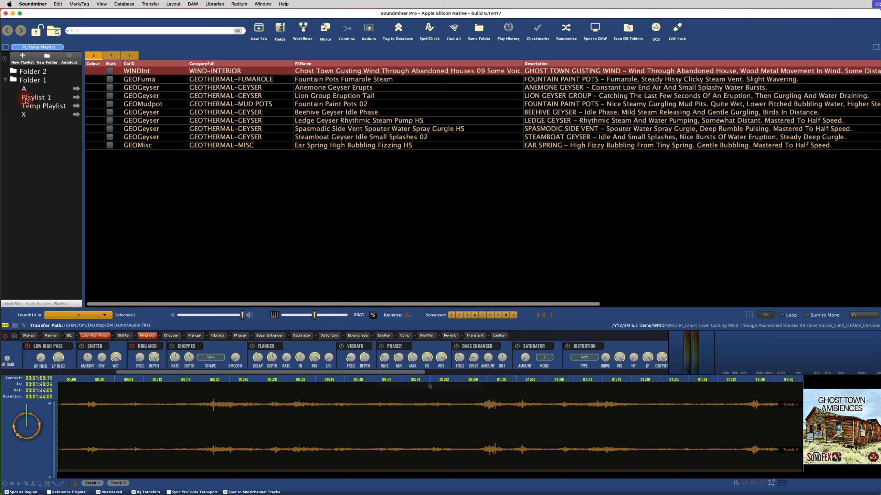
# Step: Nest Folder 1 inside Folder 2, expand it and widen the playlist sidebar to fit the names
pyautogui.moveTo(24, 81); pyautogui.dragTo(27, 76)
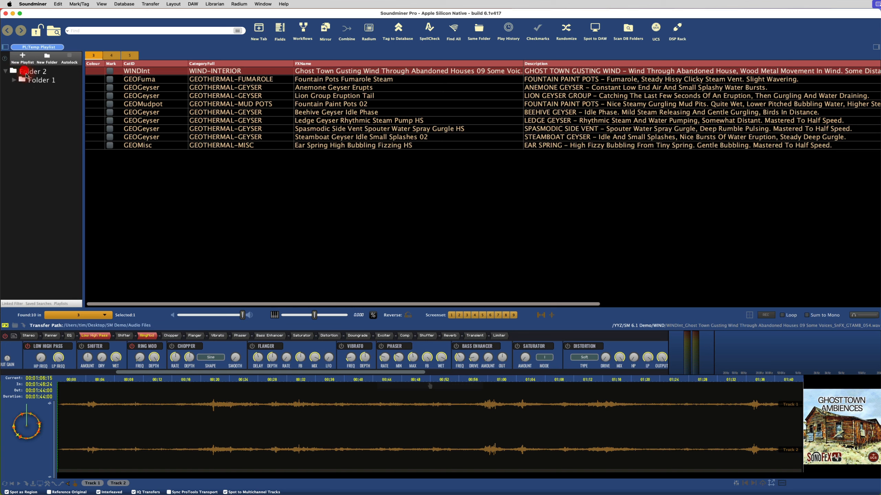
pyautogui.click(14, 80)
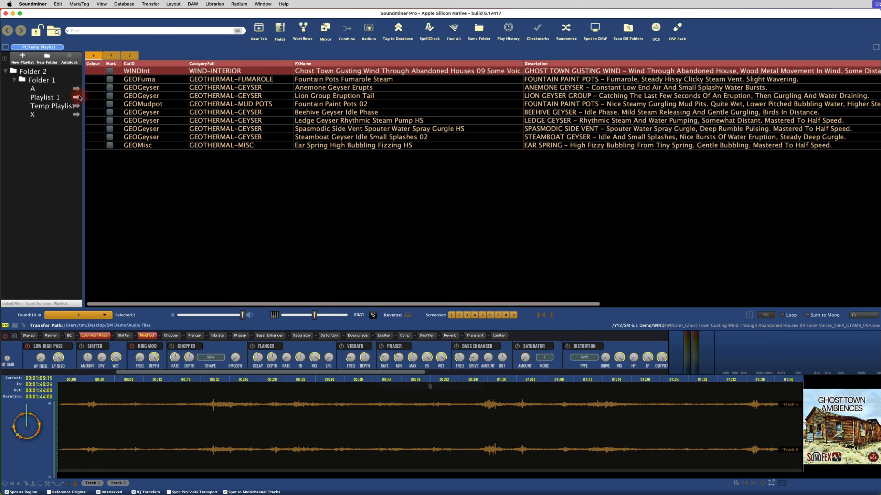
pyautogui.moveTo(83, 98); pyautogui.dragTo(109, 99)
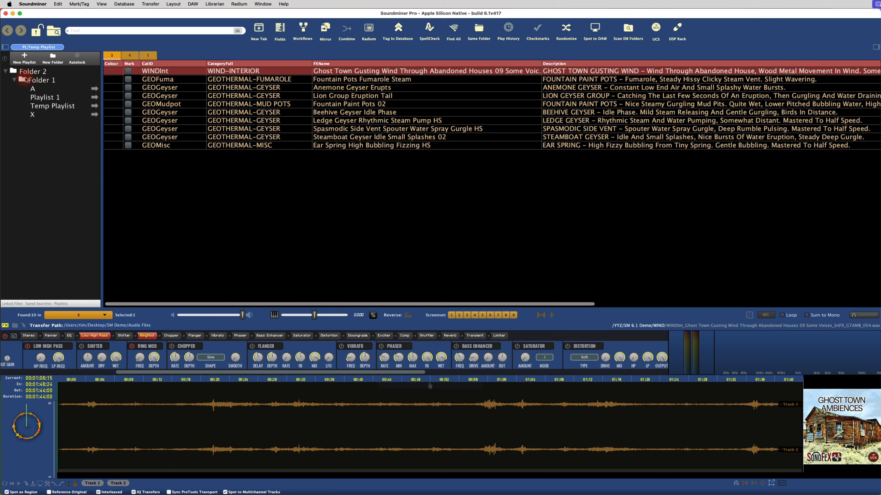
# Step: Return to all records of database 3 and select Playlist 1 in the sidebar
pyautogui.click(78, 58)
pyautogui.click(77, 57)
pyautogui.click(168, 97)
pyautogui.press('super+g')
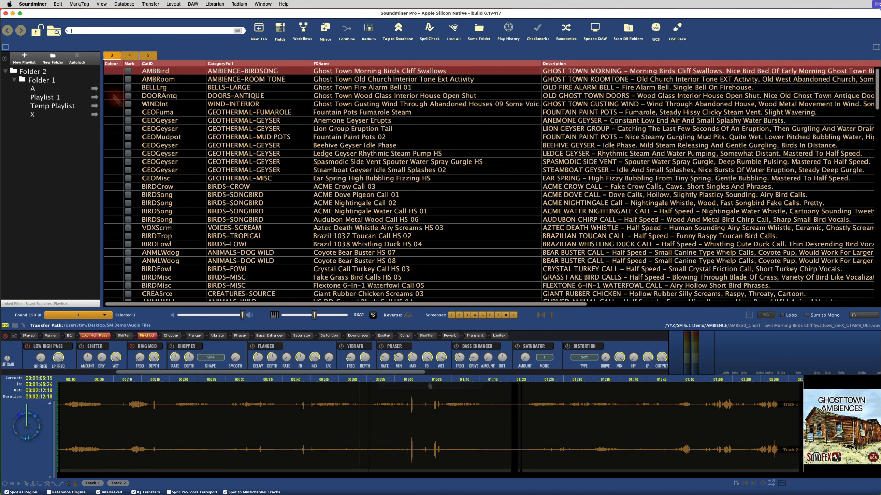
pyautogui.moveTo(118, 98); pyautogui.dragTo(51, 106)
pyautogui.click(46, 98)
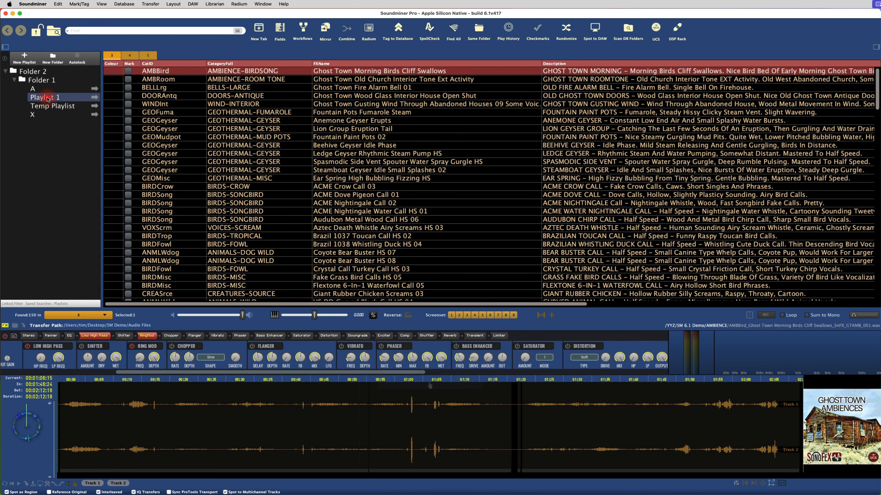
# Step: Turn on Autolock for playlists and load Playlist 1
pyautogui.press('super+g')
pyautogui.hscroll(1, 243, 194)
pyautogui.click(77, 56)
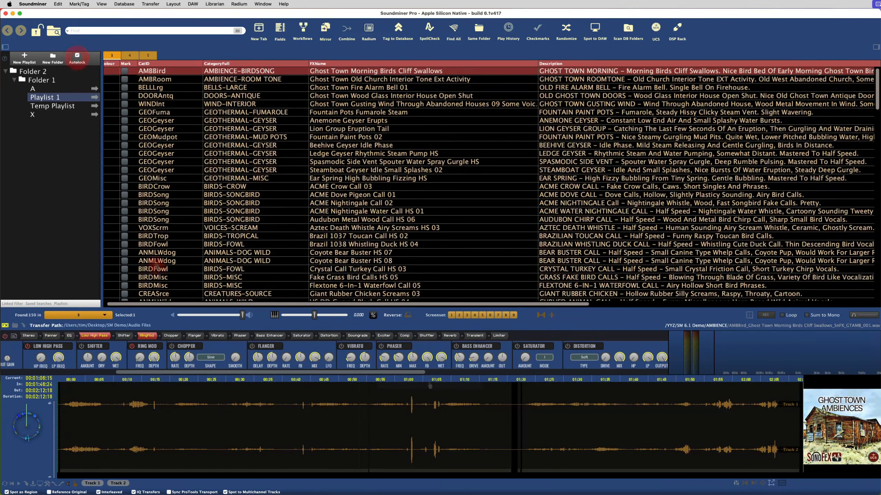
pyautogui.click(95, 98)
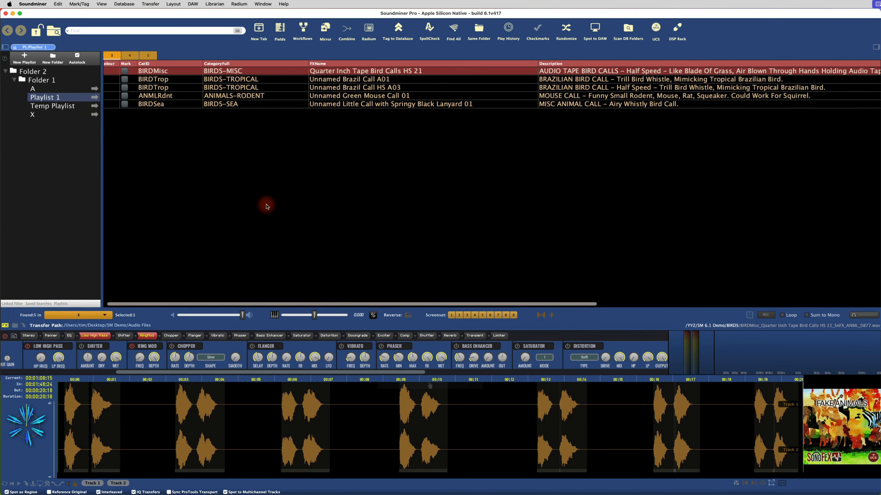
# Step: Search within the locked Playlist 1 for "rodent" and return to the playlist's full contents
pyautogui.click(265, 194)
pyautogui.write('rodent')
pyautogui.press('Return')
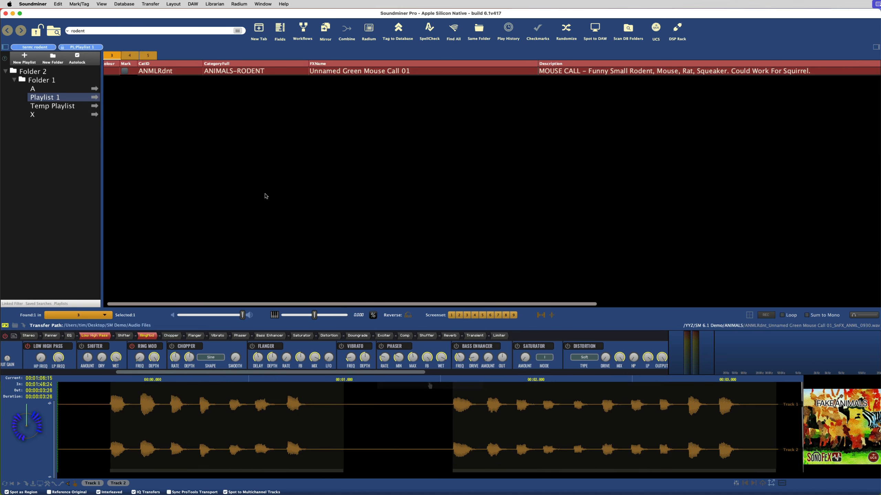
pyautogui.press('super+g')
pyautogui.moveTo(151, 99); pyautogui.dragTo(18, 98)
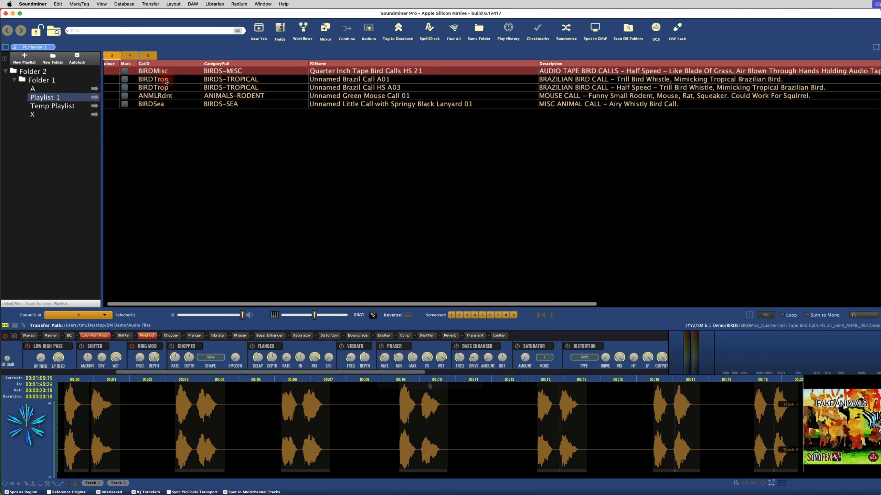
# Step: Turn off Autolock for playlists while Playlist 1 is loaded
pyautogui.click(81, 63)
pyautogui.click(130, 96)
pyautogui.click(77, 57)
pyautogui.click(174, 162)
pyautogui.click(212, 139)
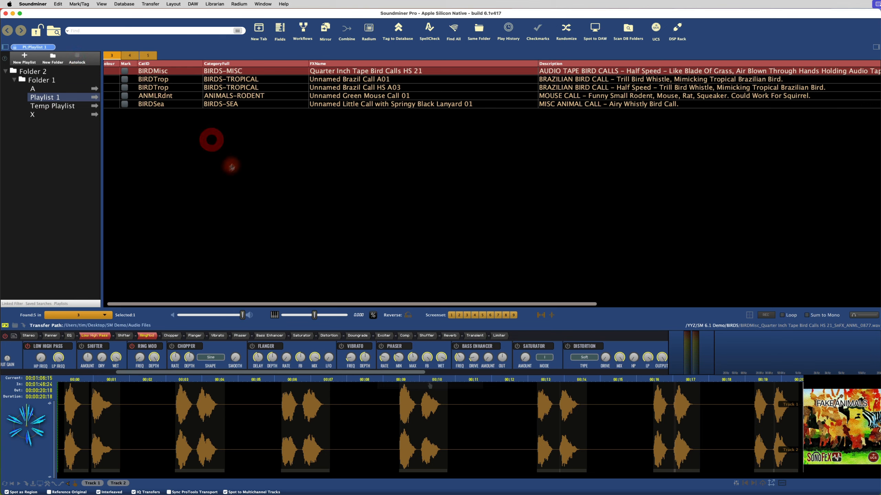
pyautogui.click(217, 172)
pyautogui.click(208, 136)
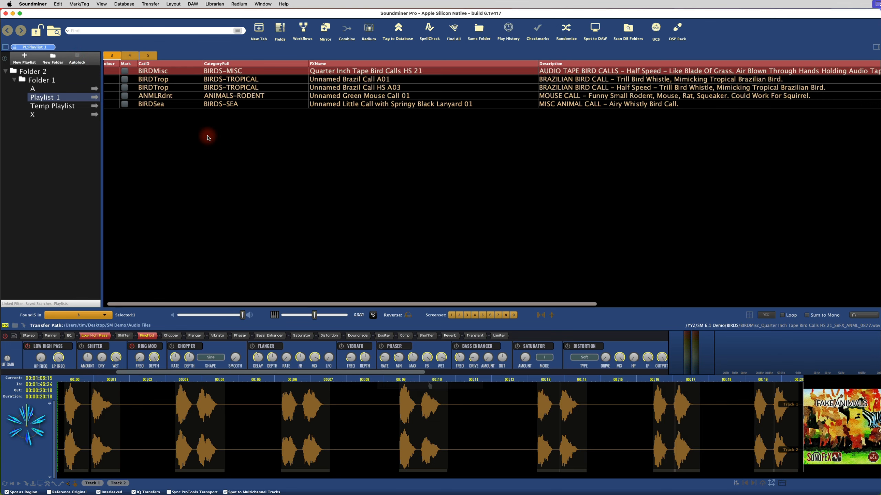
# Step: Load Temp Playlist and jump back from it to all records of database 3
pyautogui.click(124, 130)
pyautogui.click(94, 105)
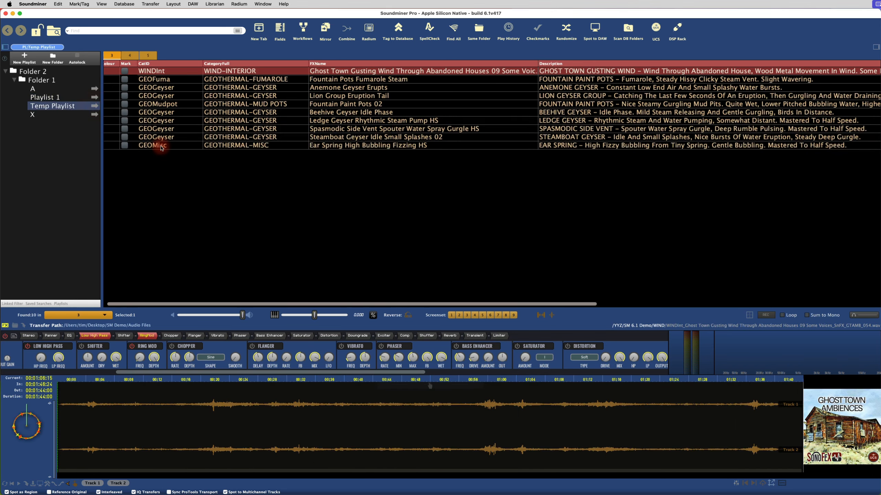
pyautogui.press('super+j')
# Step: Select Aztec Death Whistle Airy Screams HS 03 in the record list and hide the playlist sidebar
pyautogui.click(235, 132)
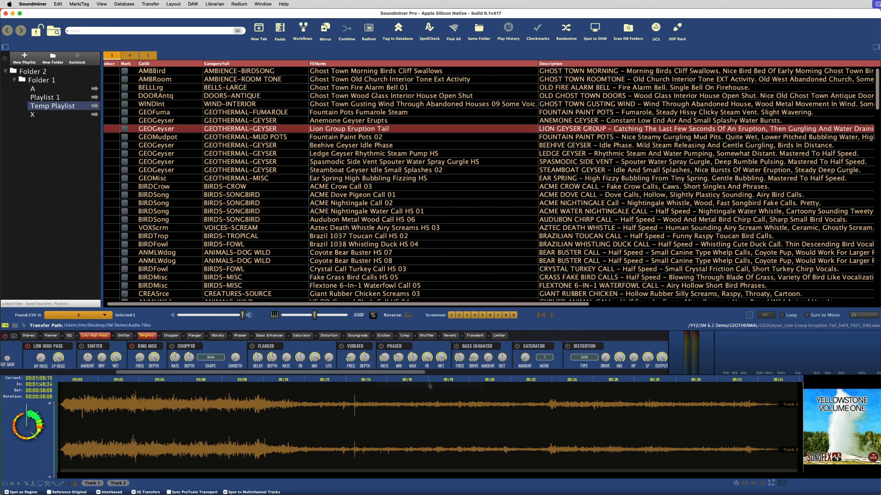
pyautogui.click(384, 227)
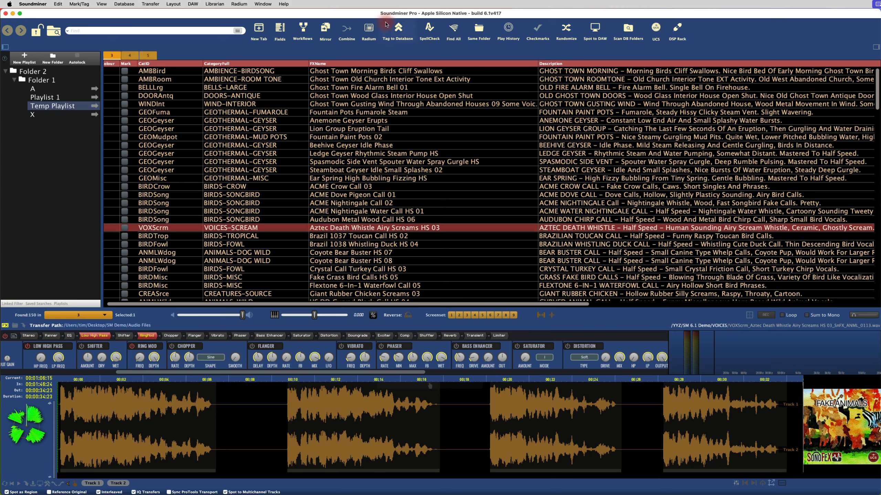
pyautogui.click(4, 47)
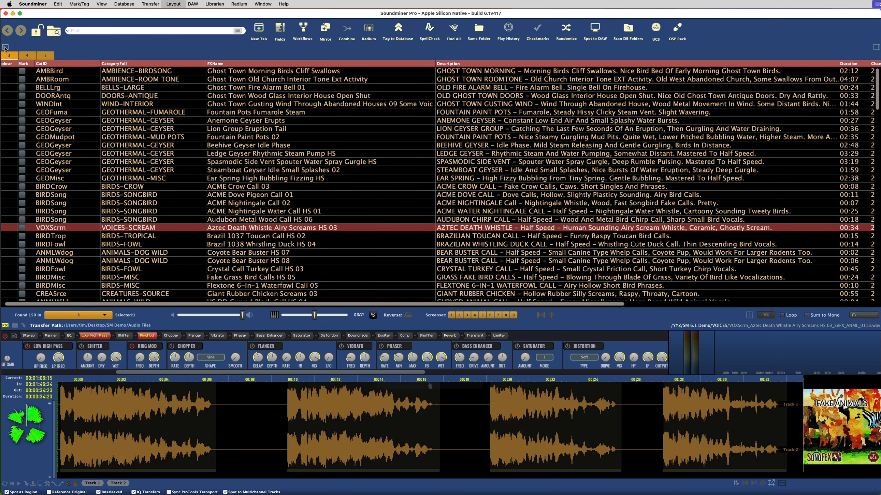
# Step: Select Fountain Paint Pots 02 and add the Keywords field as a column in the record list
pyautogui.click(494, 135)
pyautogui.hscroll(10, 494, 133)
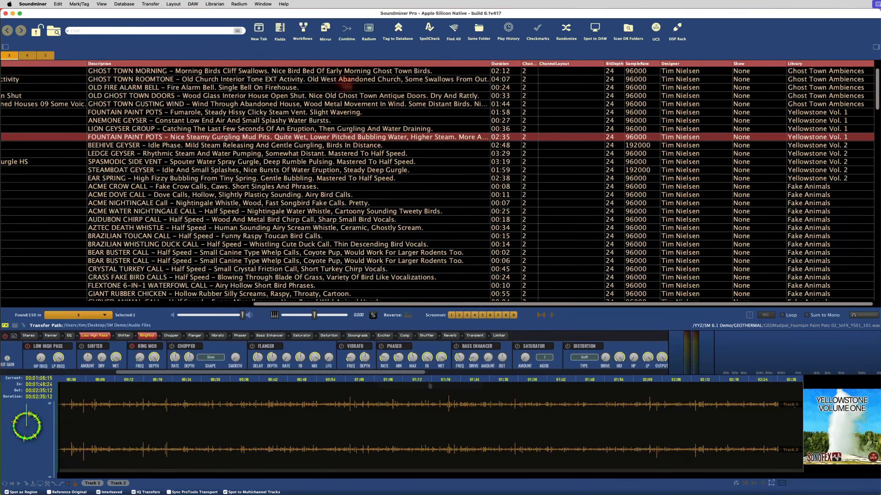
pyautogui.click(297, 67)
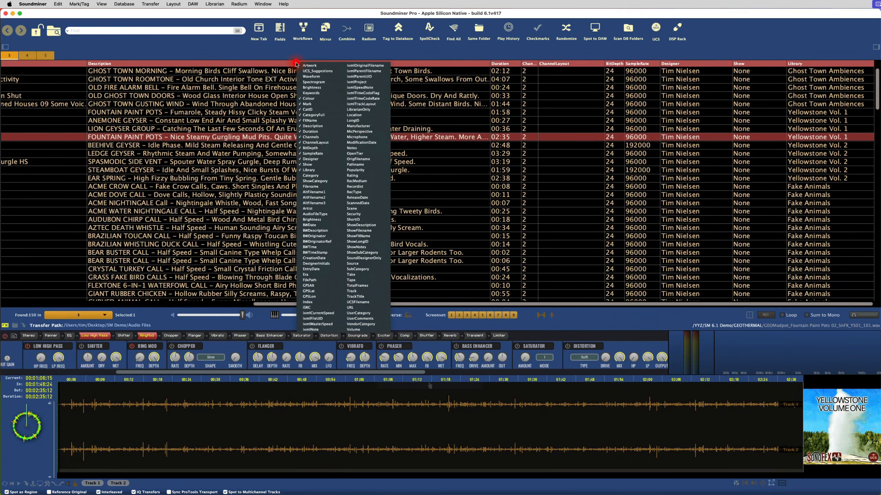
pyautogui.click(316, 92)
pyautogui.hscroll(5, 439, 130)
pyautogui.hscroll(-15, 340, 129)
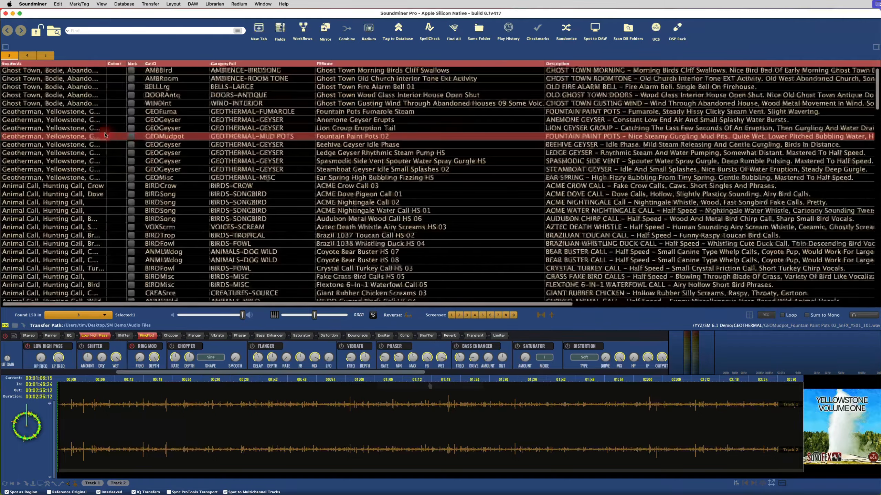
# Step: Widen the Keywords column to show the full entries and filter the records to keywords containing Bird
pyautogui.moveTo(205, 65); pyautogui.dragTo(262, 65)
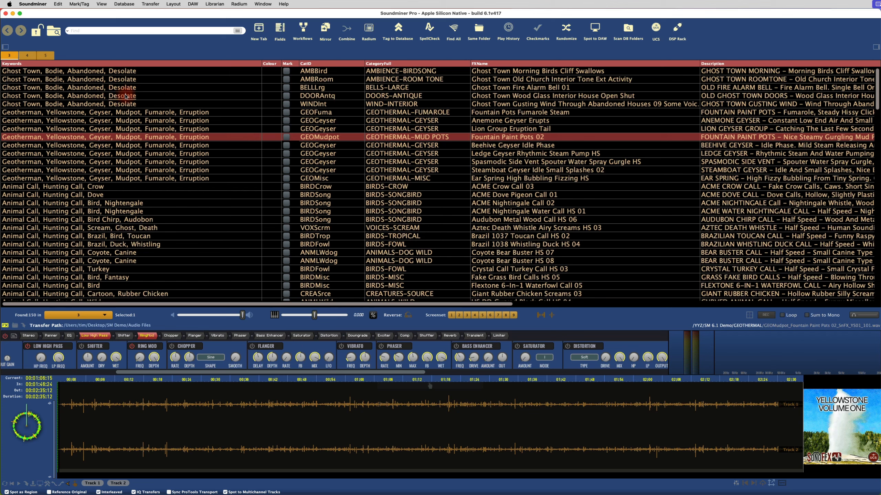
pyautogui.keyDown('alt'); pyautogui.click(96, 204); pyautogui.keyUp('alt')
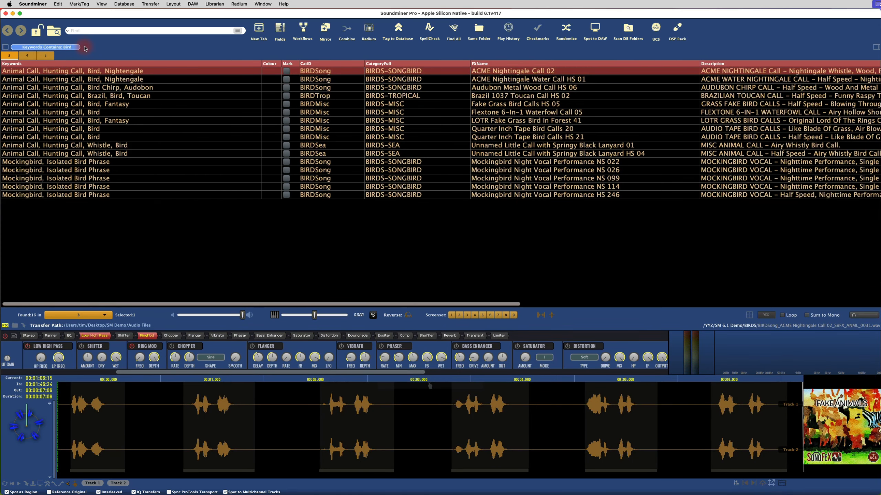
# Step: Filter the records to keywords containing Fantasy, and switch the keyword filter to Hunting Call
pyautogui.keyDown('alt'); pyautogui.click(118, 121); pyautogui.keyUp('alt')
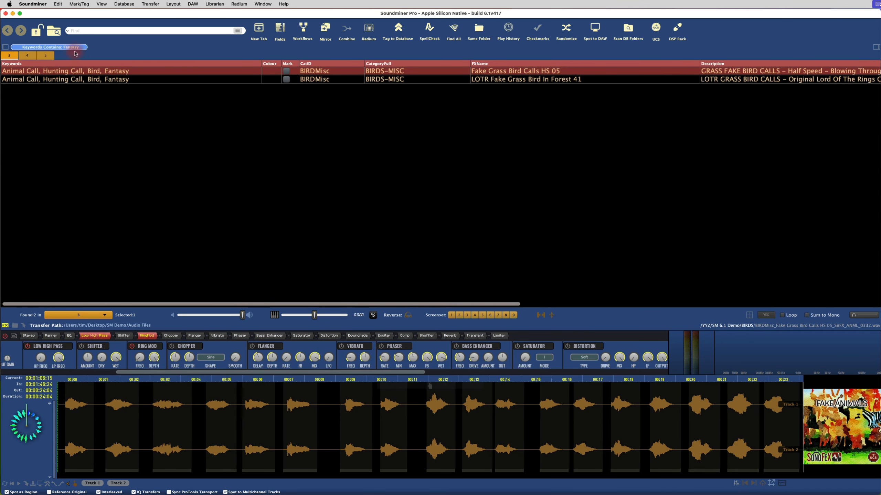
pyautogui.keyDown('alt'); pyautogui.click(58, 81); pyautogui.keyUp('alt')
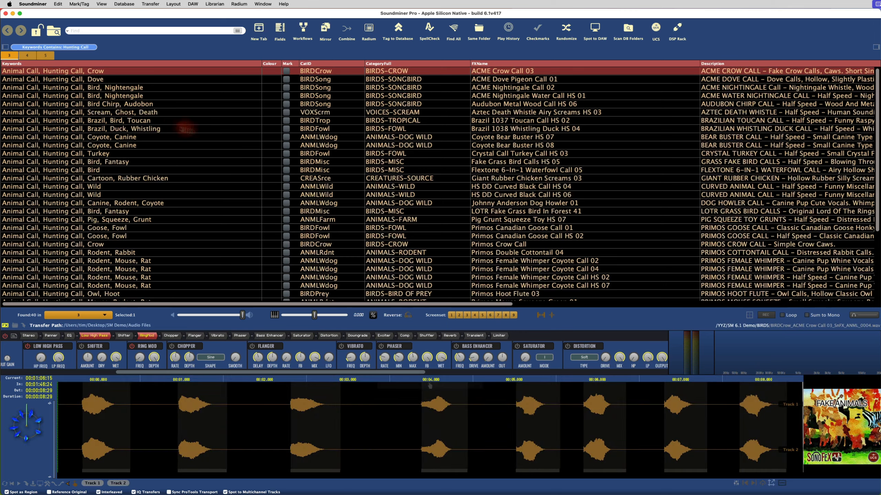
pyautogui.scroll(-5, 386, 140)
pyautogui.scroll(5, 718, 169)
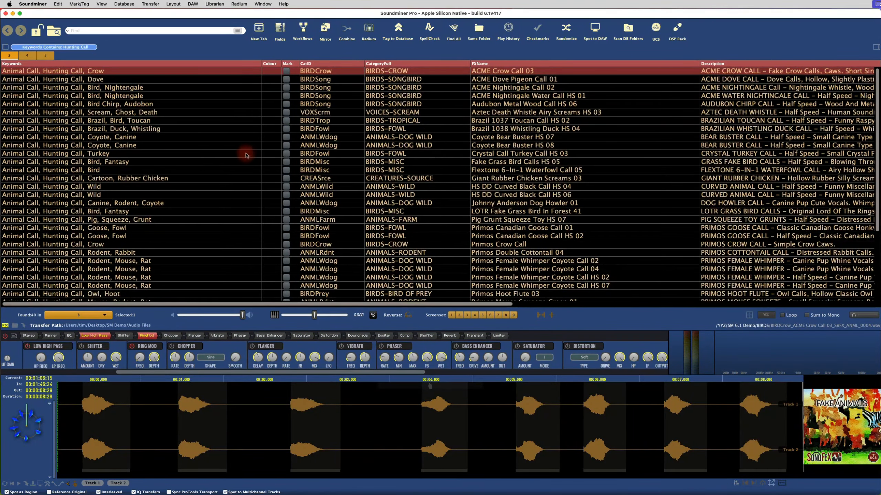
pyautogui.click(191, 149)
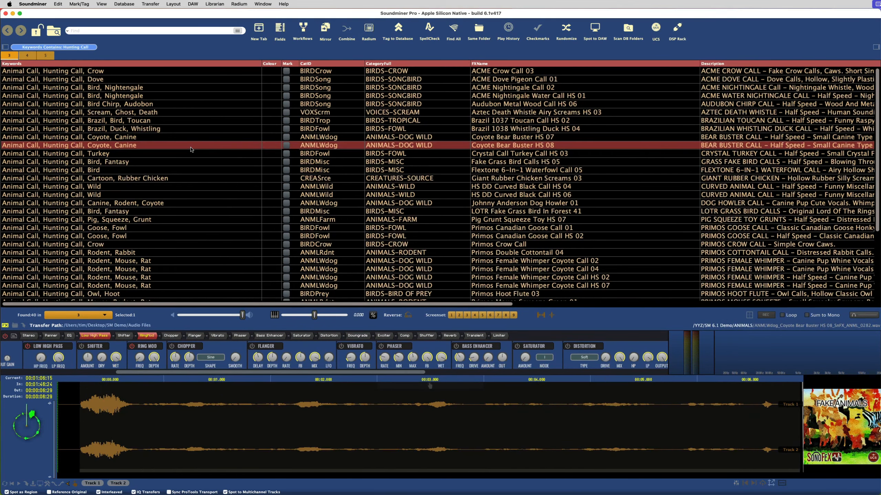
# Step: Clear the keyword filter and filter the full record list to keywords containing Philippines
pyautogui.press('Escape')
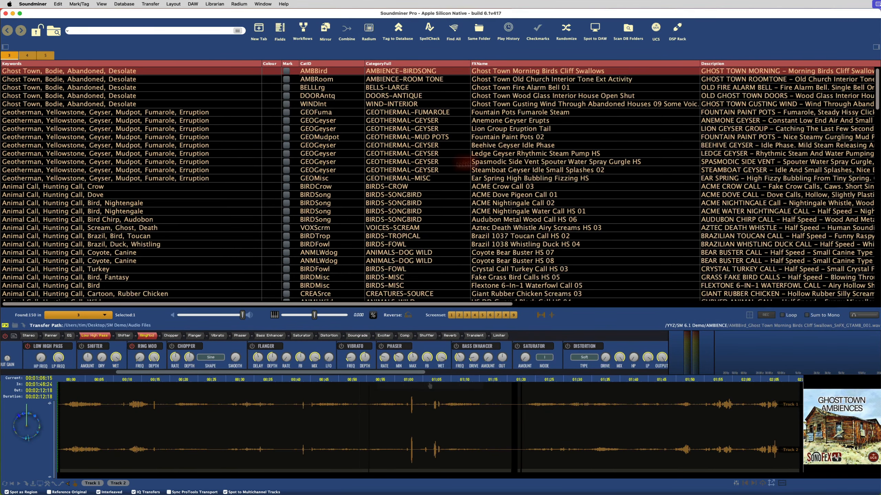
pyautogui.scroll(-1, 354, 170)
pyautogui.click(167, 183)
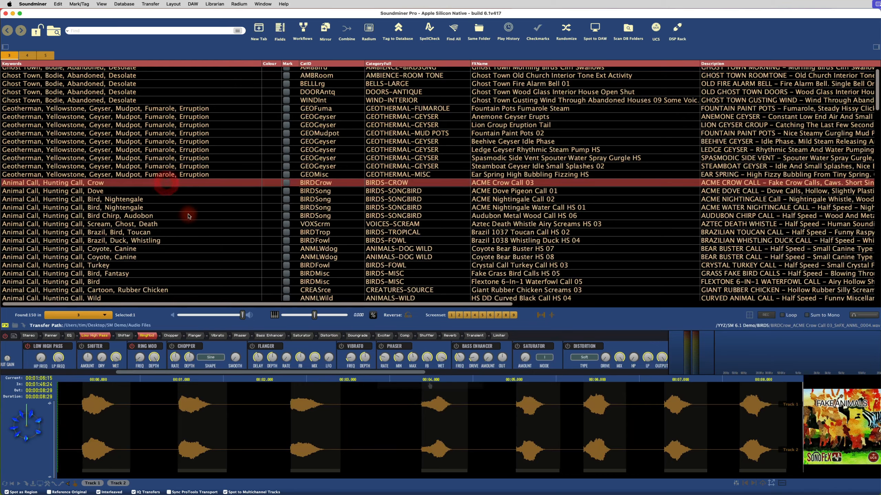
pyautogui.scroll(-20, 165, 215)
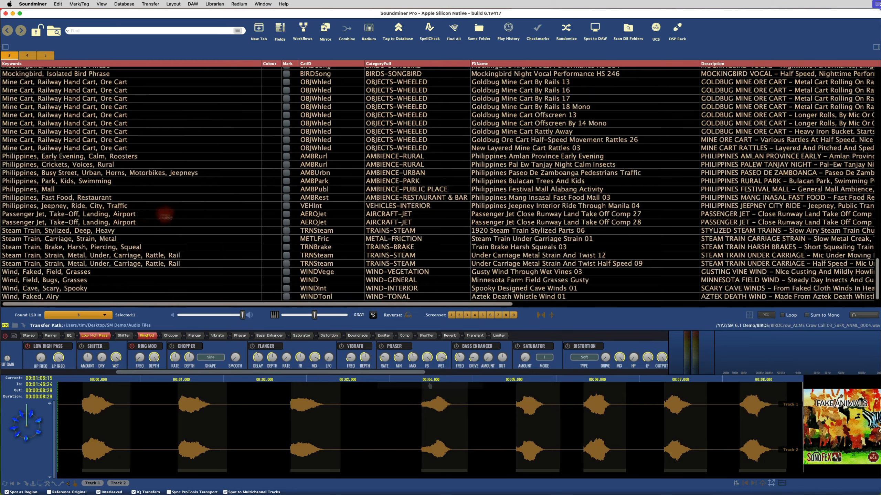
pyautogui.click(33, 200)
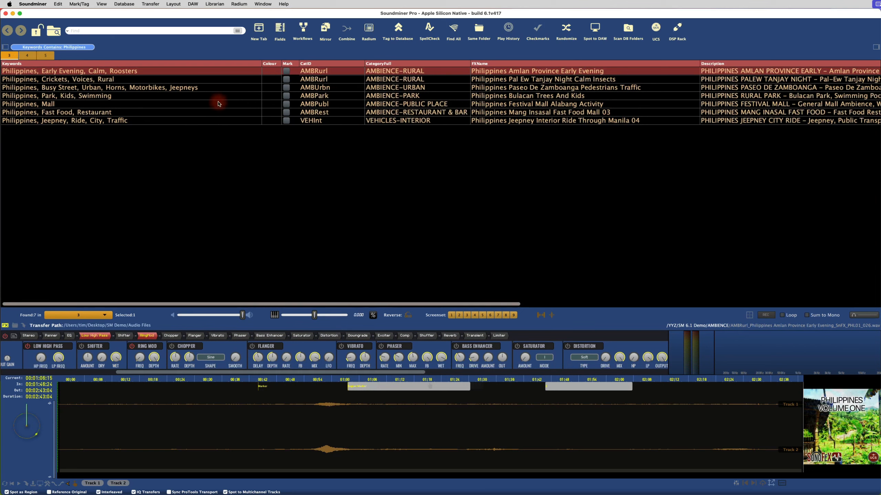
# Step: Filter by the keyword Swimming from Philippines Bulacan Trees And Kids, and refilter the full record list to keywords containing Yellowstone
pyautogui.keyDown('super'); pyautogui.click(94, 98); pyautogui.keyUp('super')
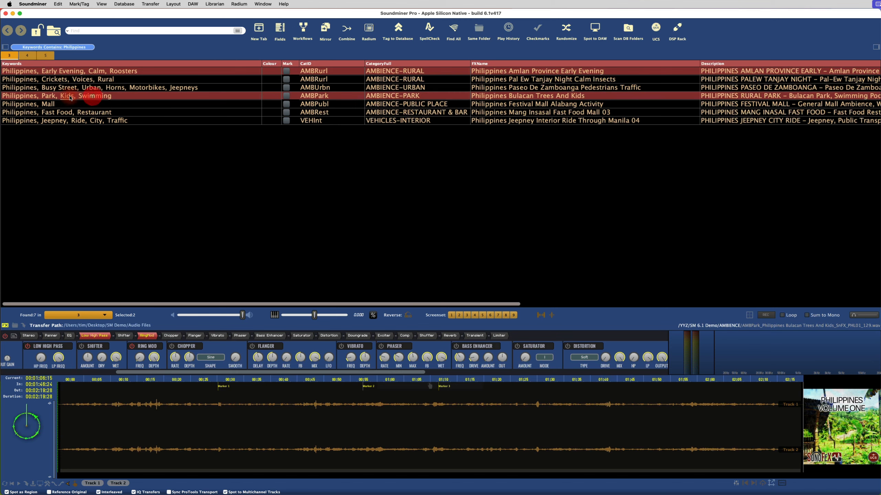
pyautogui.click(83, 98)
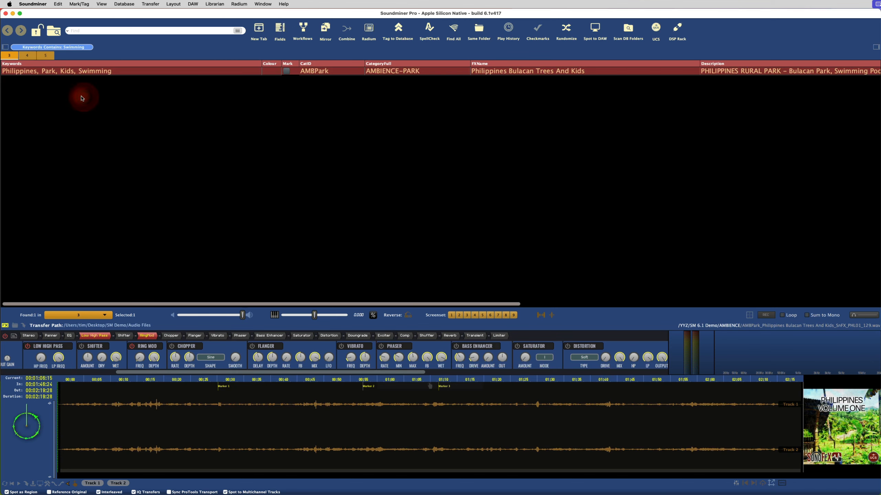
pyautogui.click(61, 179)
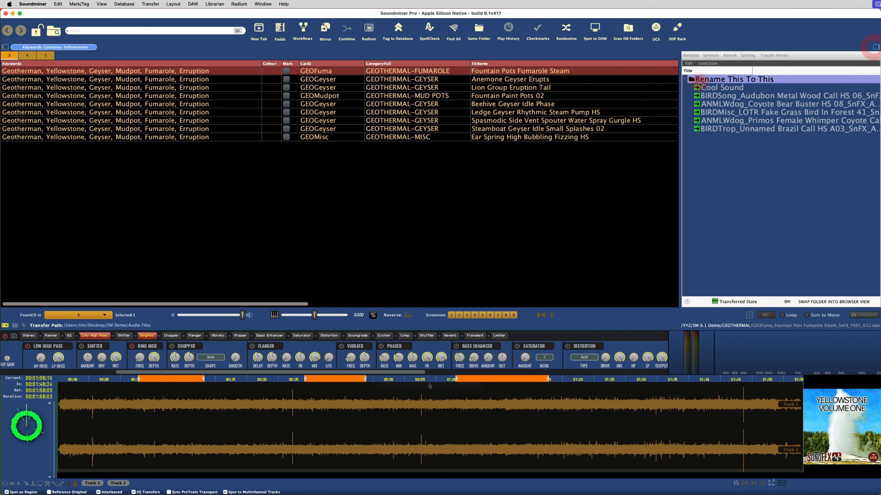
# Step: Filter the records by the Erruption keyword in the metadata of Fountain Pots Fumarole Steam, and hide the sidebar
pyautogui.click(691, 56)
pyautogui.scroll(-3, 778, 166)
pyautogui.scroll(-10, 778, 165)
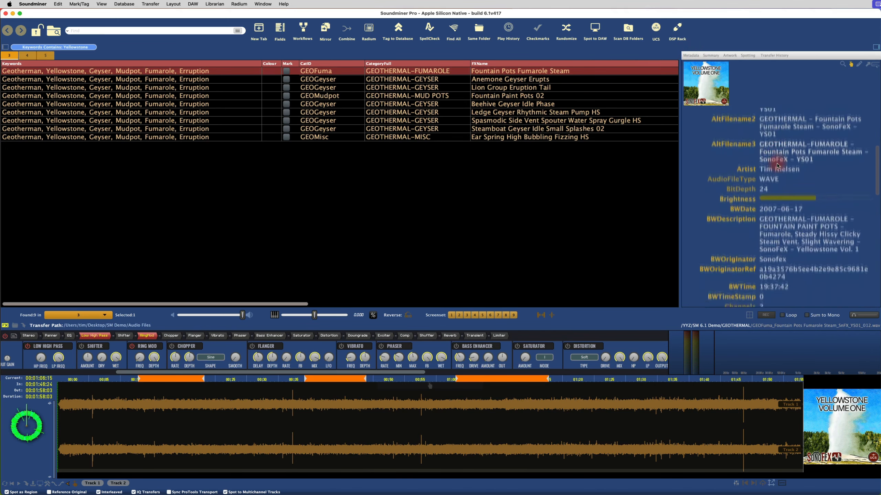
pyautogui.scroll(-4, 779, 163)
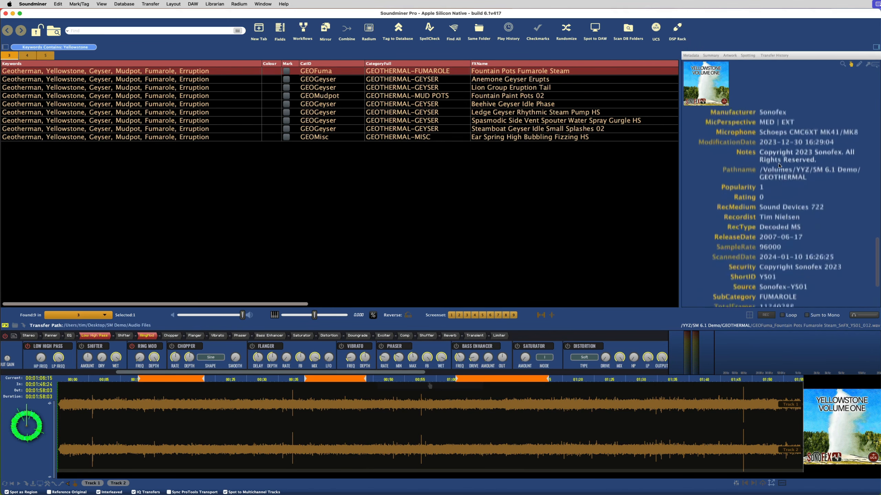
pyautogui.scroll(3, 779, 162)
pyautogui.scroll(2, 779, 163)
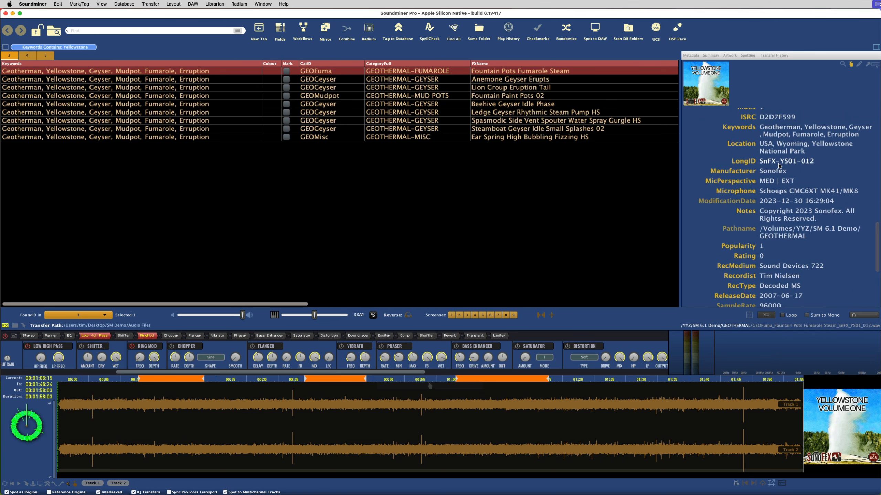
pyautogui.click(826, 141)
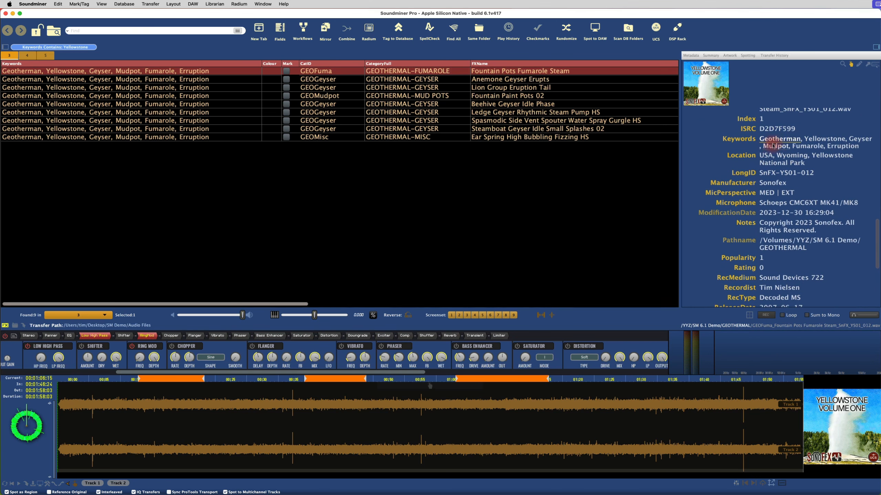
pyautogui.click(834, 145)
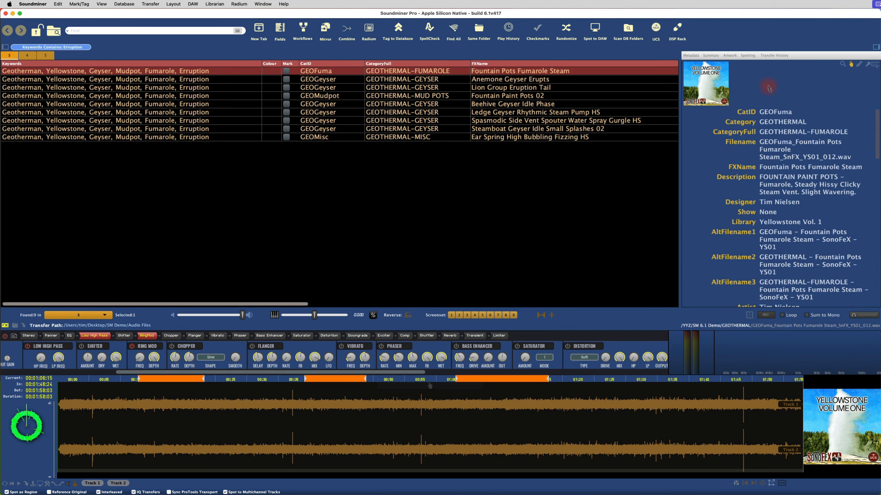
pyautogui.click(877, 47)
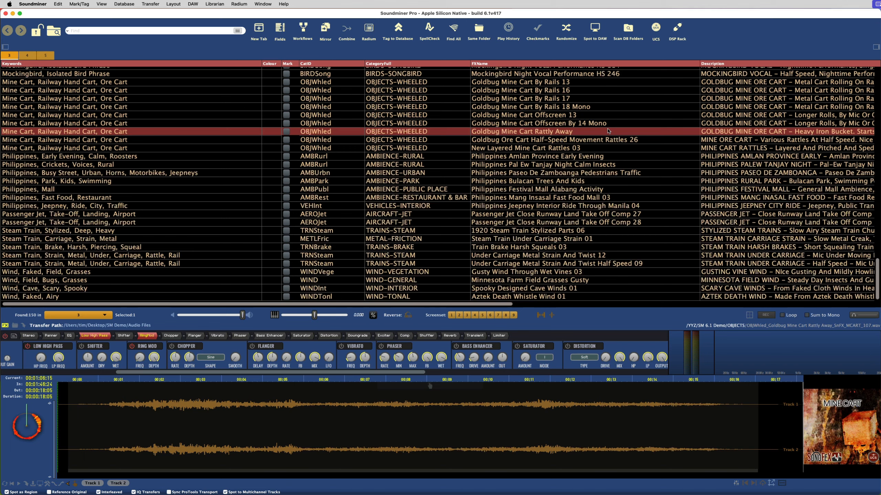
# Step: Show the sidebar's spotting list again and audition Goldbug Mine Cart Rattly Away and the Audubon Metal Wood Call HS 06 entry
pyautogui.click(877, 46)
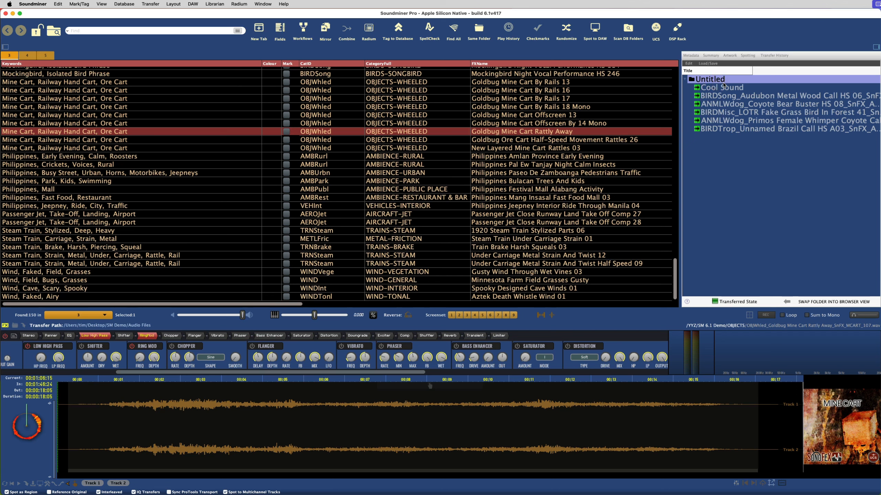
pyautogui.press('space')
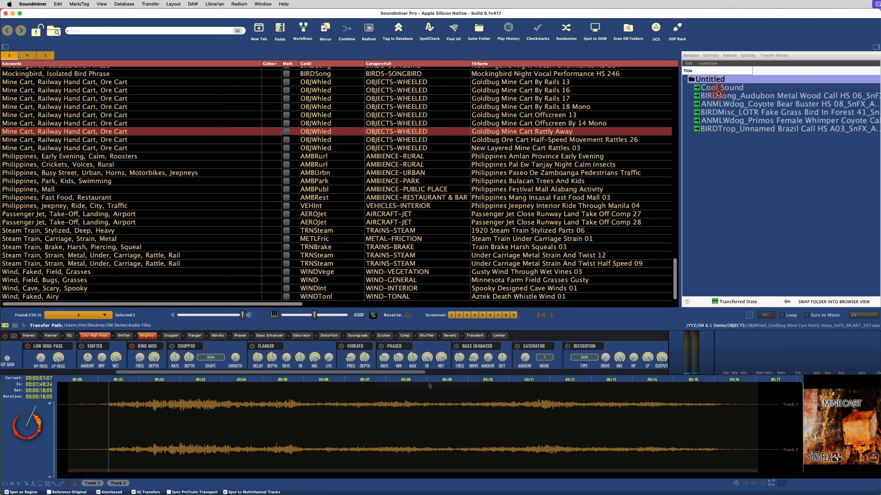
pyautogui.click(722, 96)
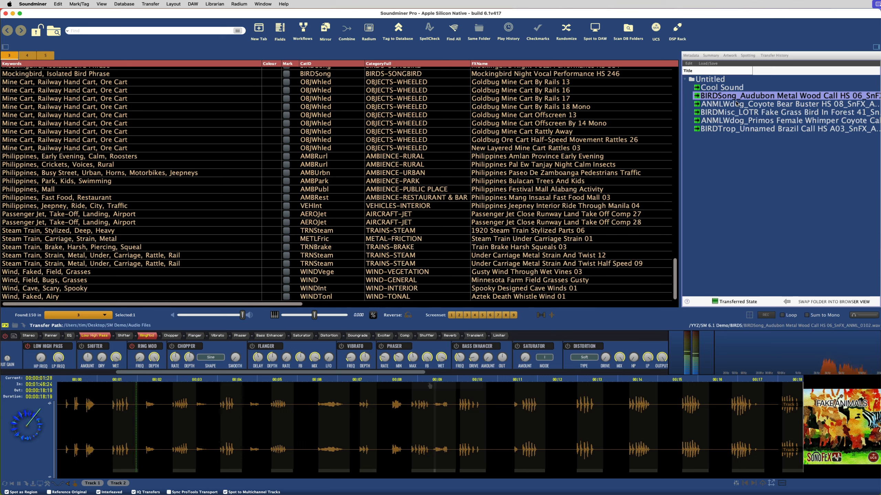
pyautogui.press('Return')
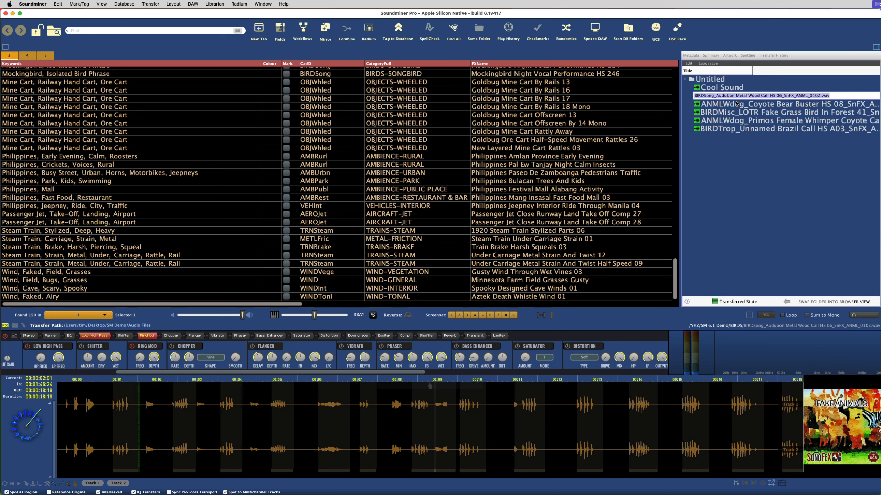
pyautogui.press('Escape')
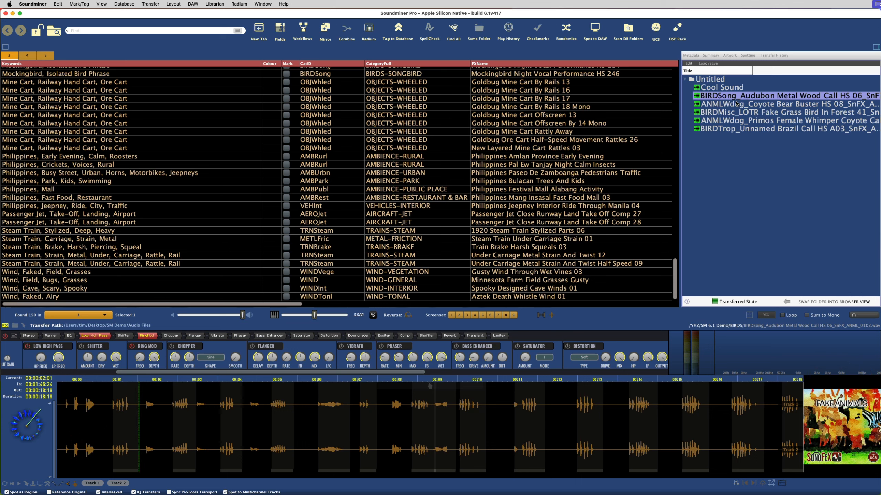
# Step: Rename the Untitled folder in the spotting list to Renamed This
pyautogui.click(725, 79)
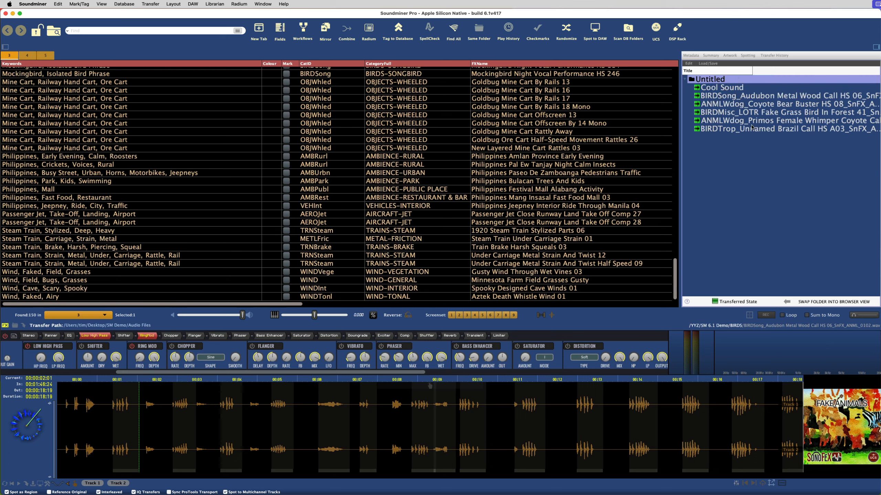
pyautogui.press('Return')
pyautogui.write('Renamed This')
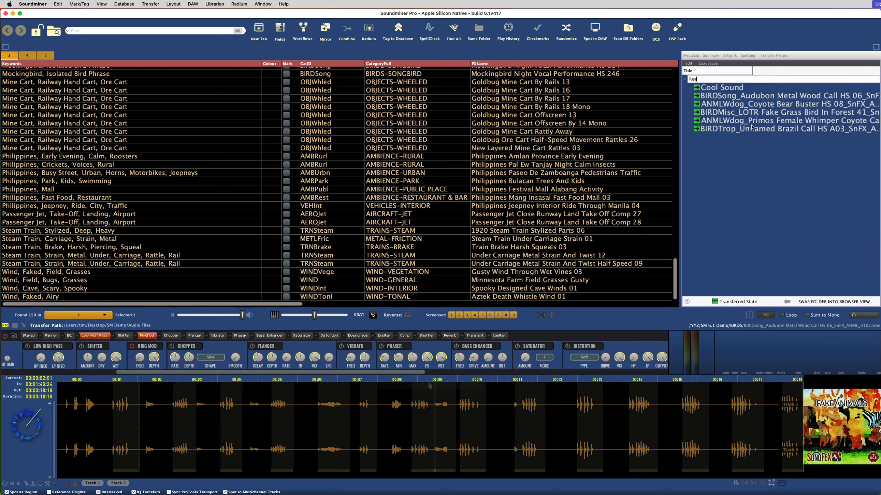
# Step: Rename the Audubon Metal Wood Call HS 06 entry in the spotting list to Bad Sound
pyautogui.click(728, 96)
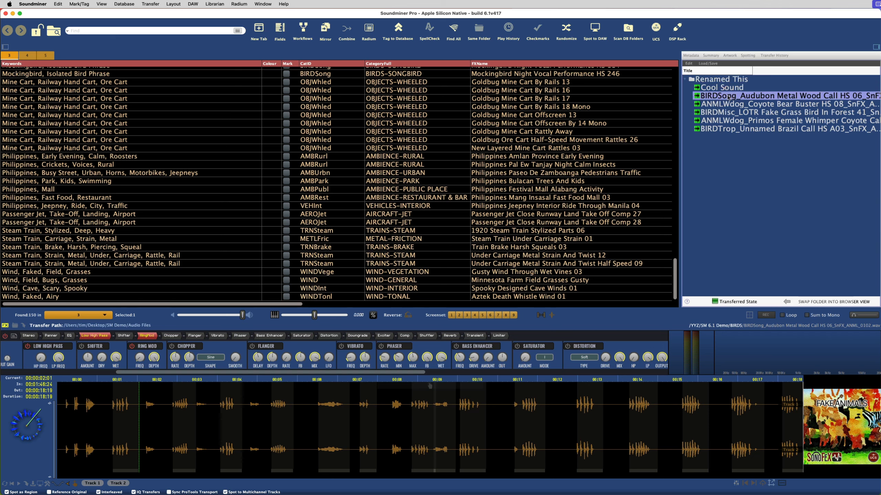
pyautogui.press('Return')
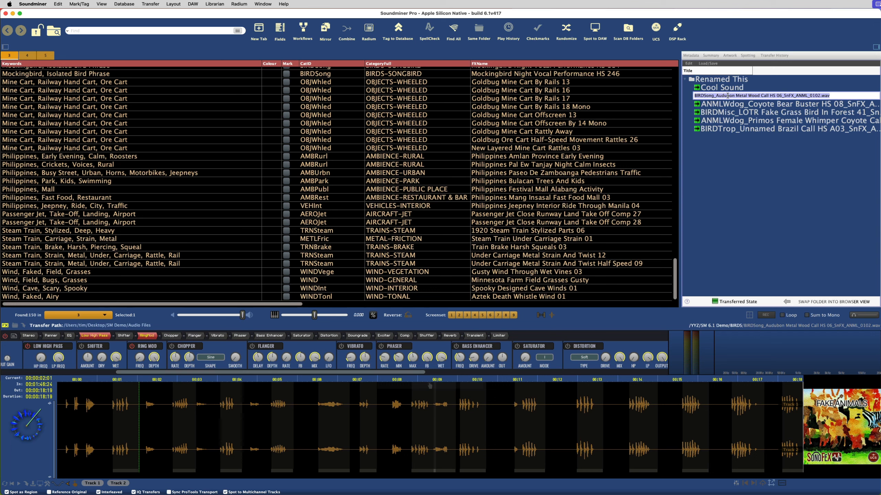
pyautogui.write('Bad Sound')
pyautogui.press('Return')
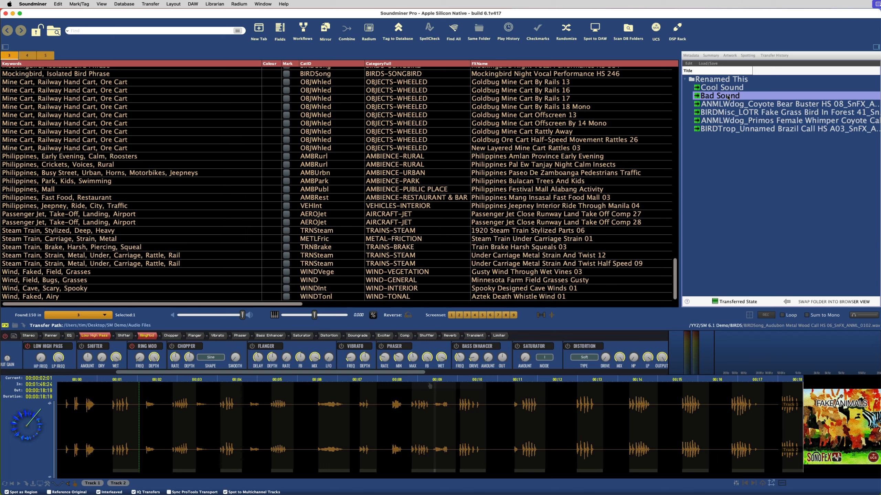
# Step: Swap the Renamed This folder into the browser view and select its Audubon Metal Wood Call HS 06 record
pyautogui.click(738, 112)
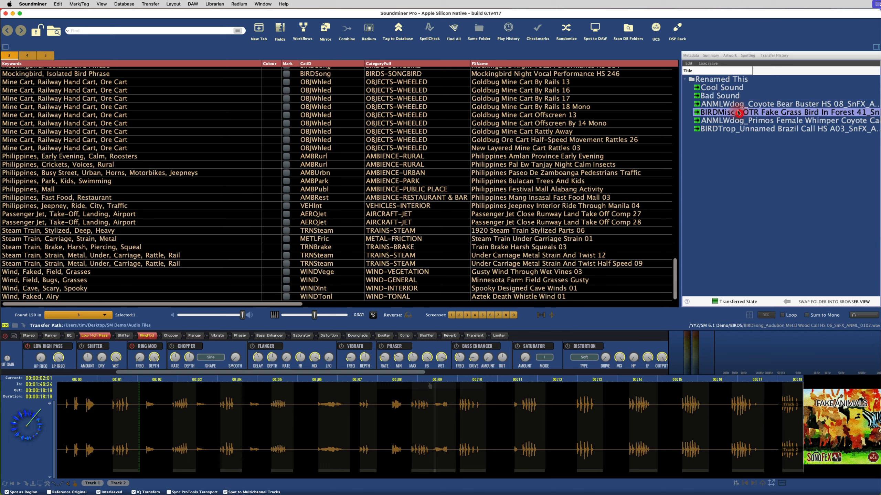
pyautogui.click(740, 94)
pyautogui.click(723, 80)
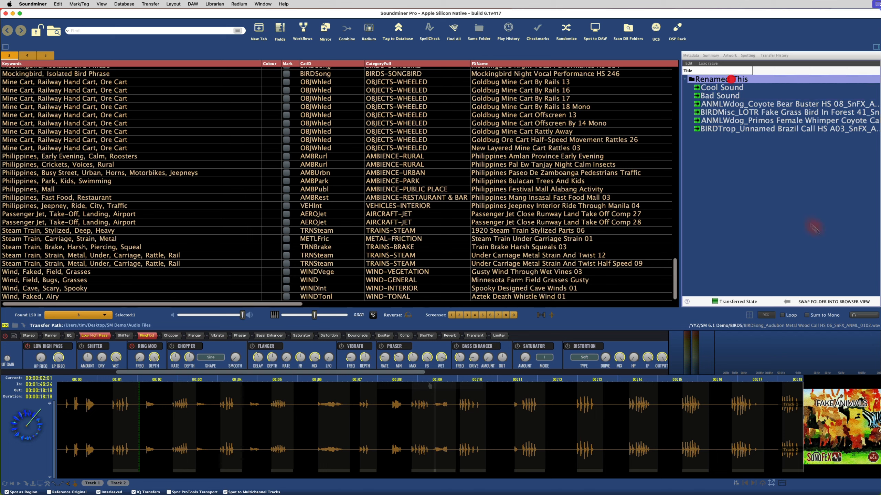
pyautogui.click(807, 307)
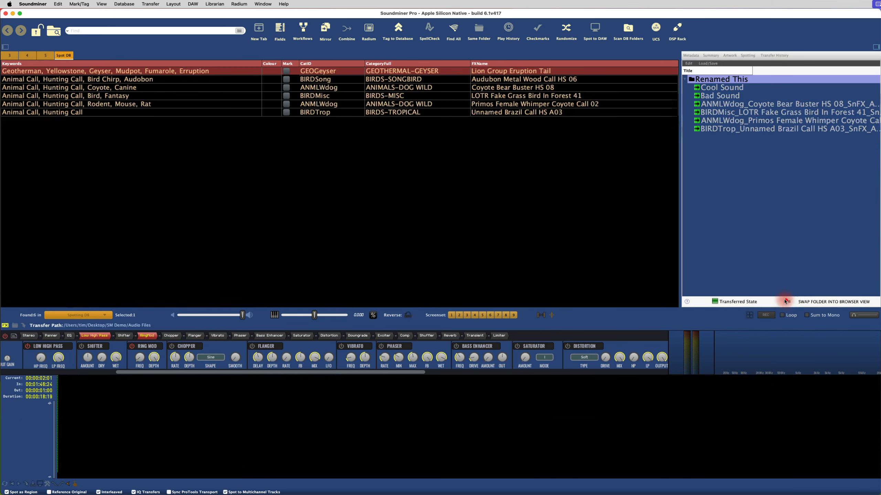
pyautogui.click(165, 80)
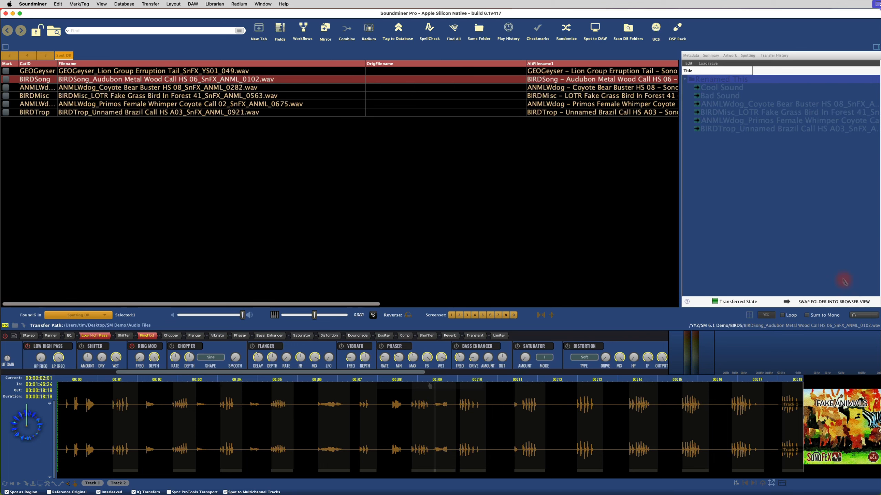
# Step: Swap the browser view back to the database records and audition the Cool Sound entry in the spotting list
pyautogui.click(786, 302)
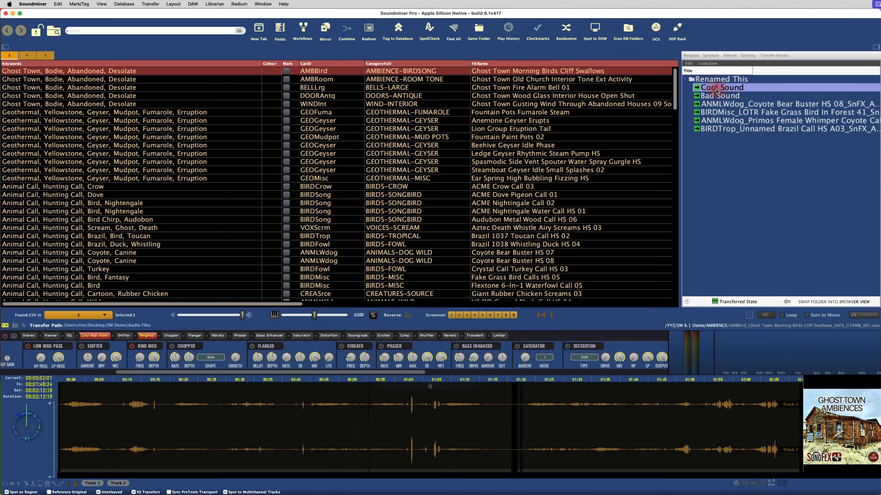
pyautogui.click(713, 104)
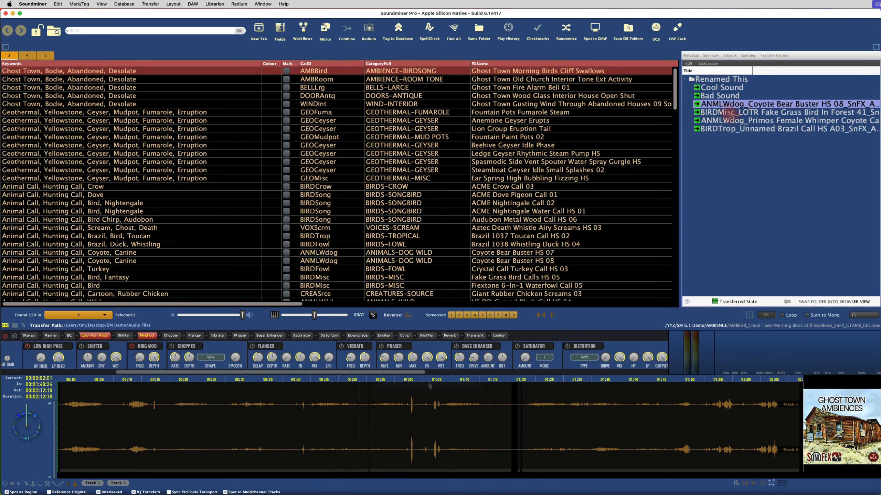
pyautogui.click(725, 89)
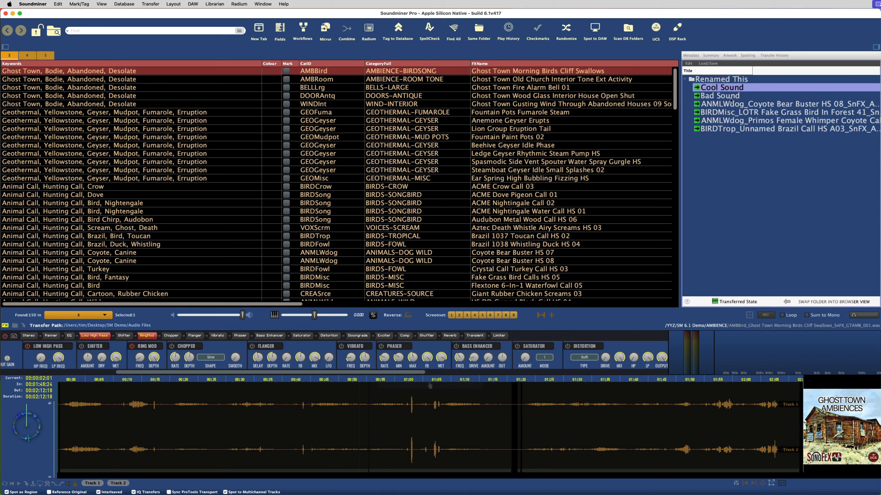
pyautogui.press('space')
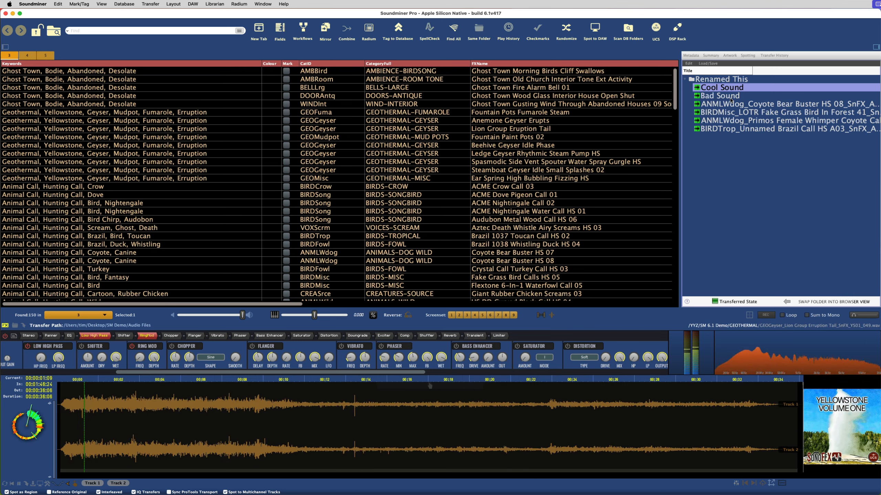
# Step: Stop auditioning the Cool Sound entry in the spotting list and open its name for editing
pyautogui.press('space')
pyautogui.press('Return')
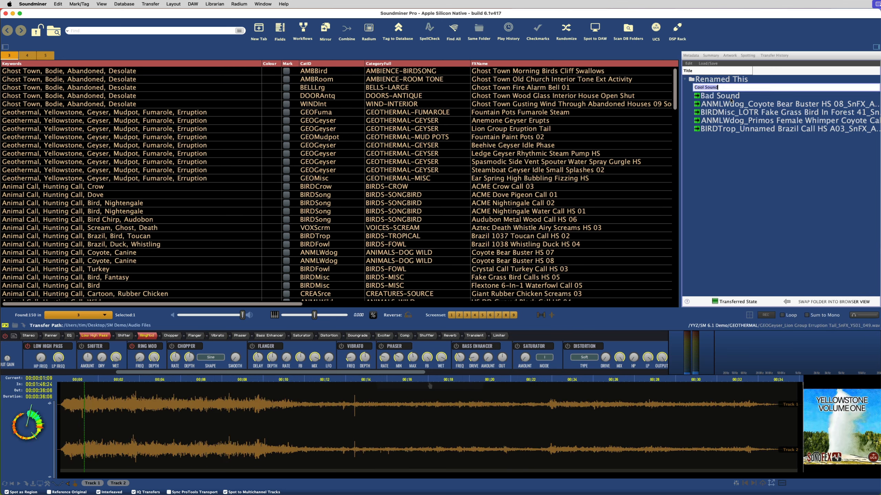
pyautogui.press('Return')
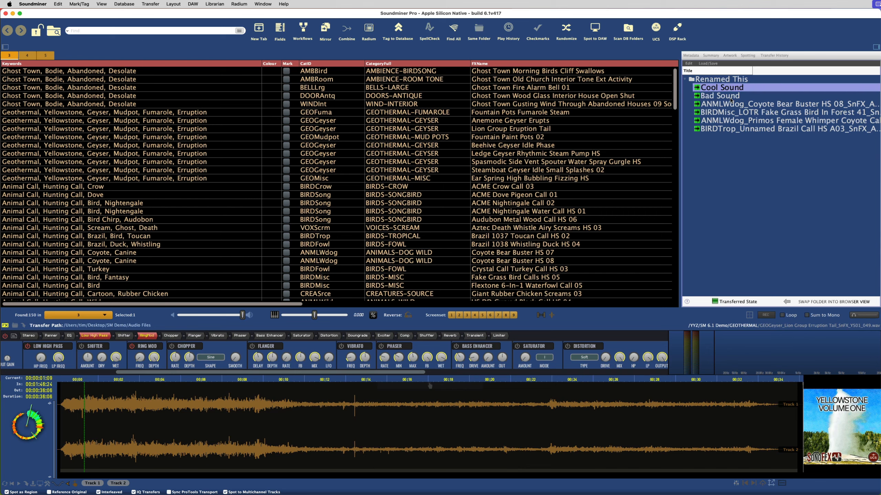
# Step: Select the Beehive Geyser Idle Phase record in the browser and hide the spotting side panel
pyautogui.click(152, 145)
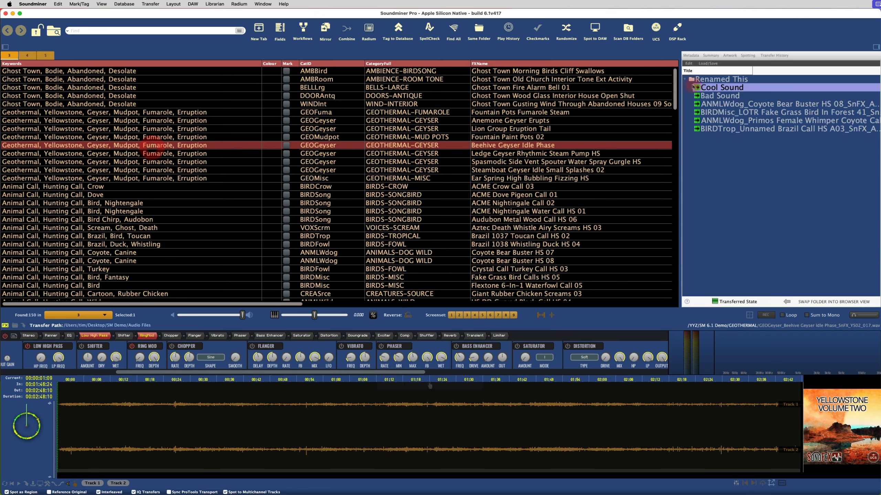
pyautogui.click(877, 47)
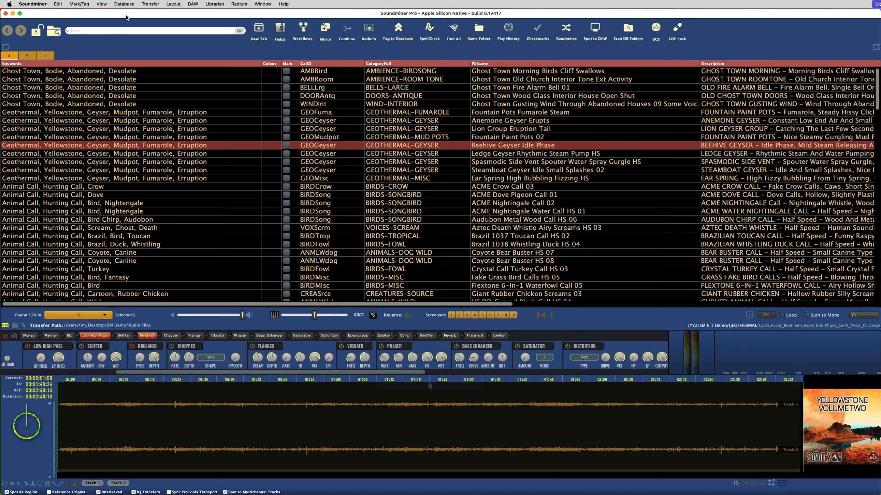
# Step: Review the General preferences, close the preferences window and select the Ear Spring High Bubbling Fizzing HS record
pyautogui.press('super+comma')
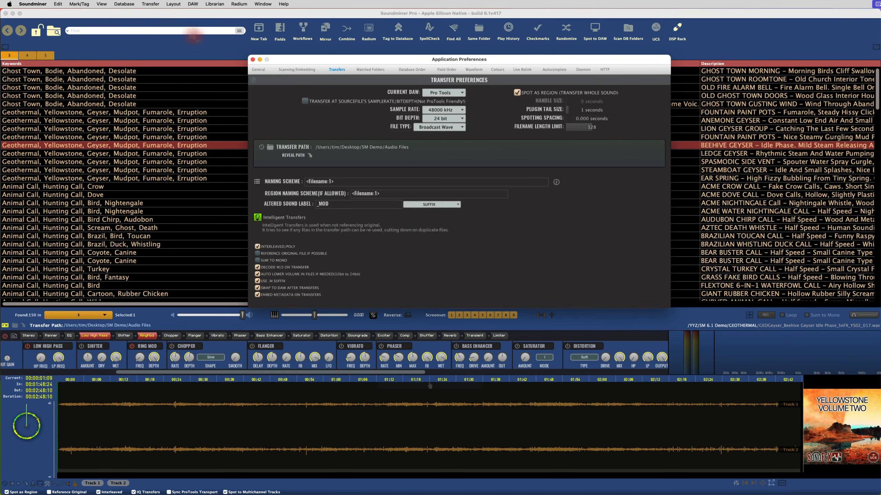
pyautogui.click(258, 69)
pyautogui.moveTo(296, 59); pyautogui.dragTo(288, 58)
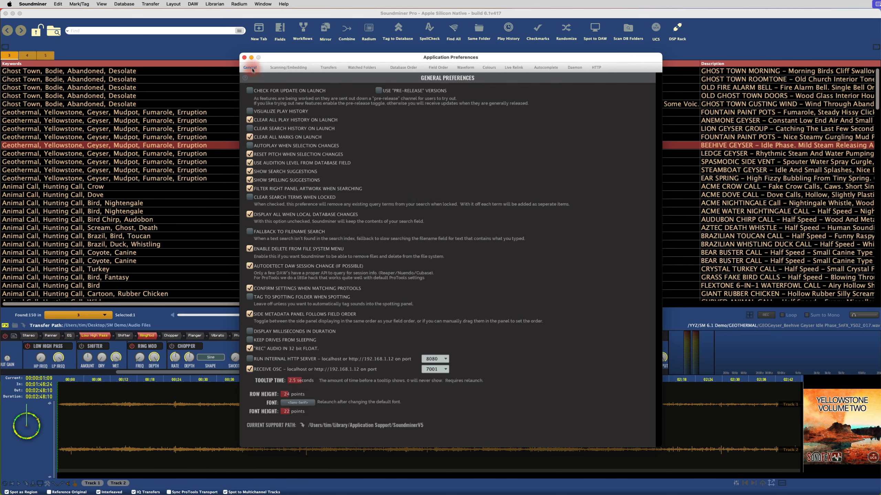
pyautogui.click(245, 57)
pyautogui.click(385, 179)
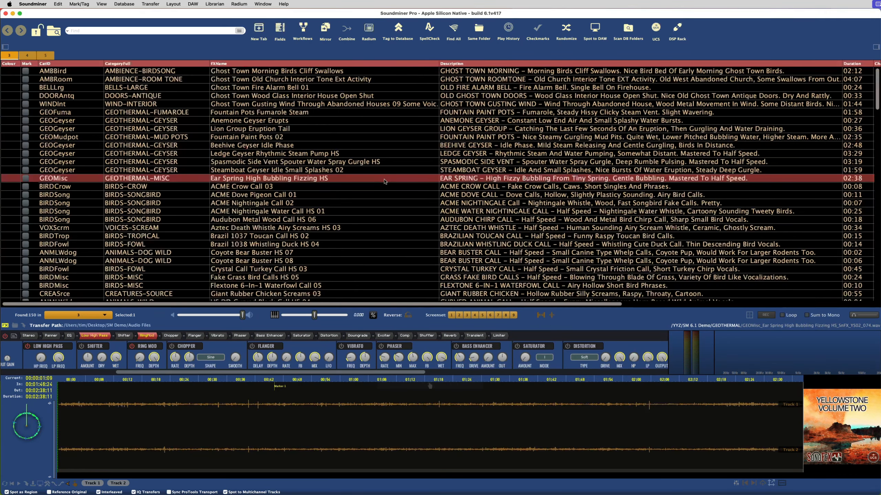